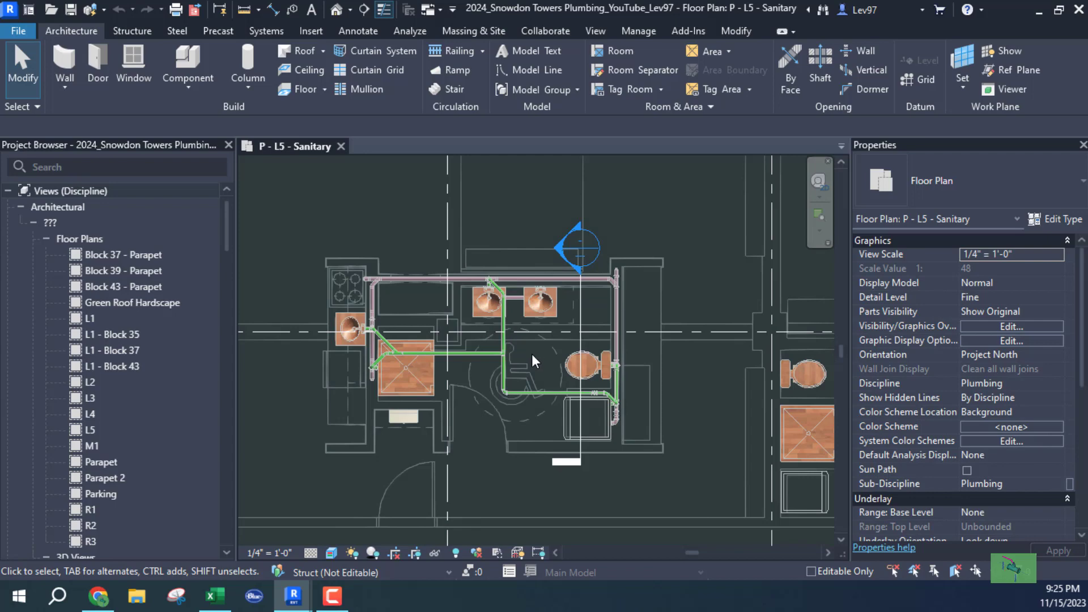
Step: Move the building section line past the wall behind the toilet and extend its far clip depth across the bathroom
scroll(533, 356, "up", 4)
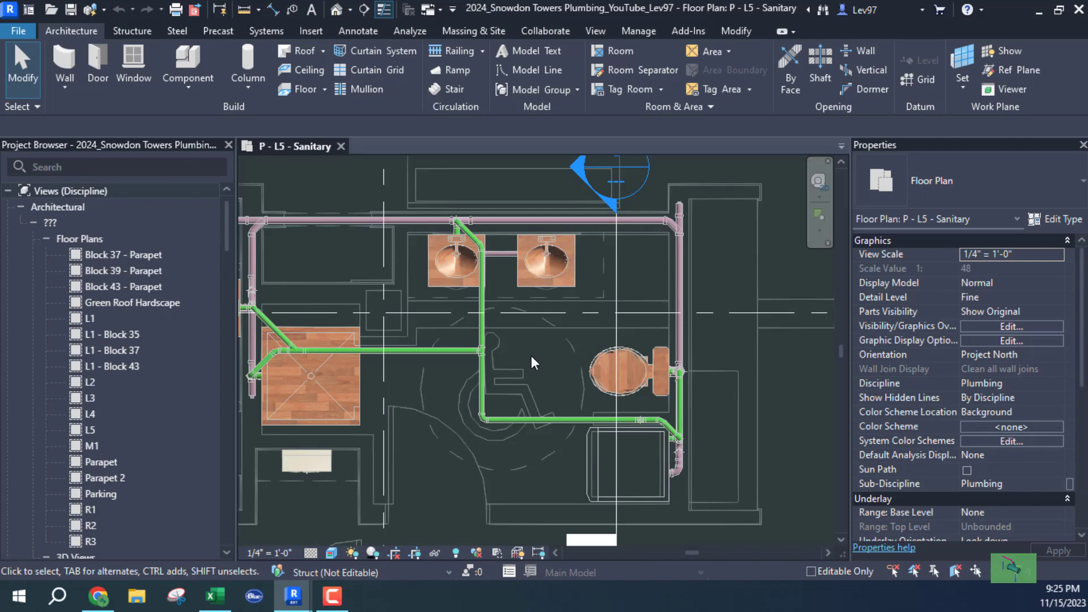
scroll(532, 355, "down", 1)
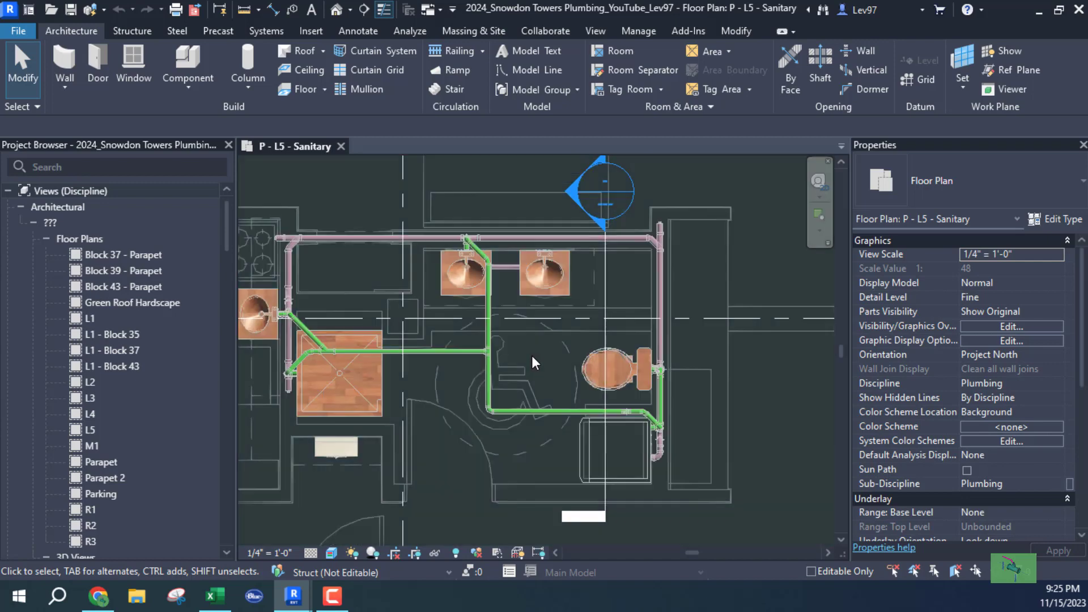
middle_click_drag(532, 356, 540, 383)
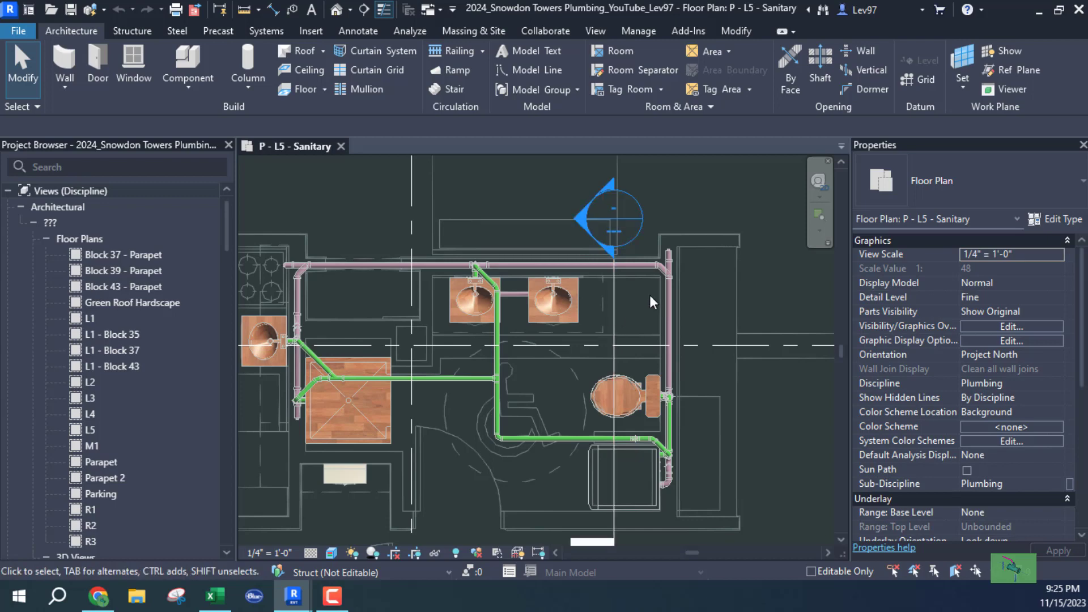
middle_click_drag(627, 305, 651, 256)
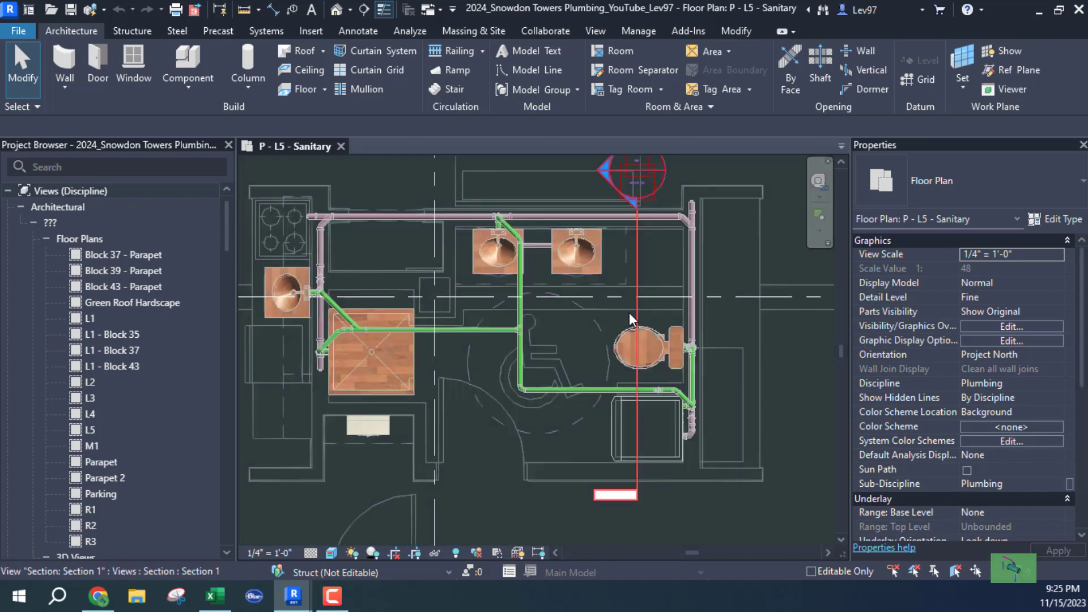
scroll(682, 432, "up", 2)
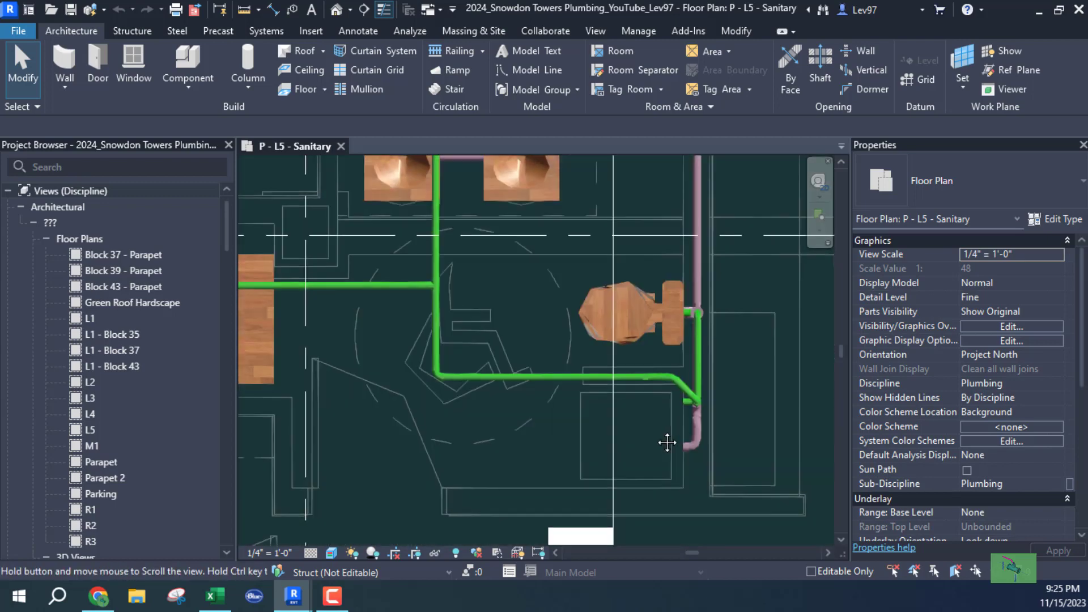
middle_click_drag(667, 442, 653, 361)
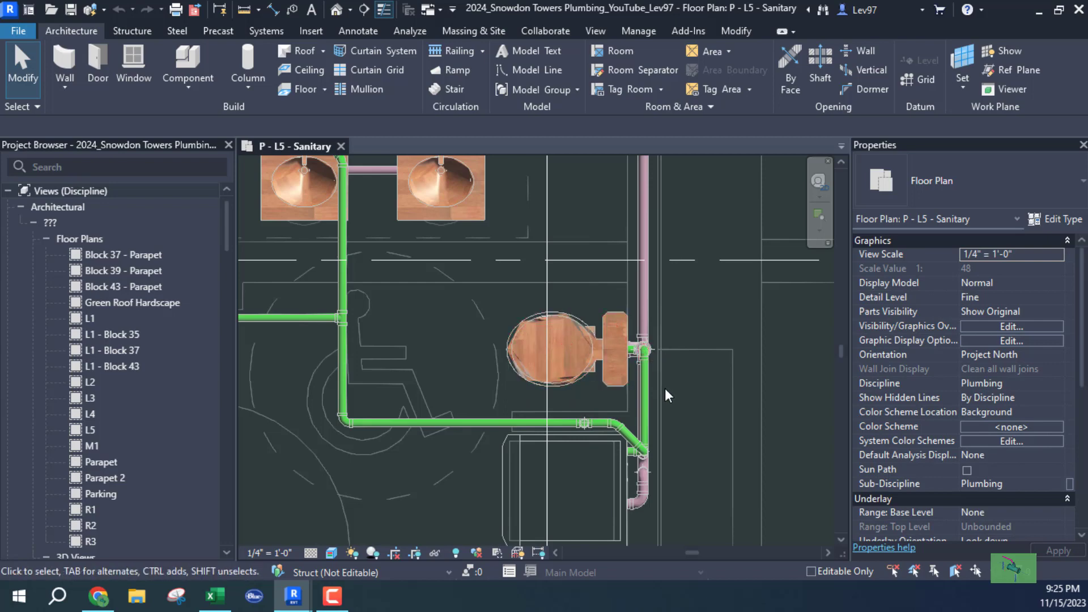
scroll(665, 389, "down", 3)
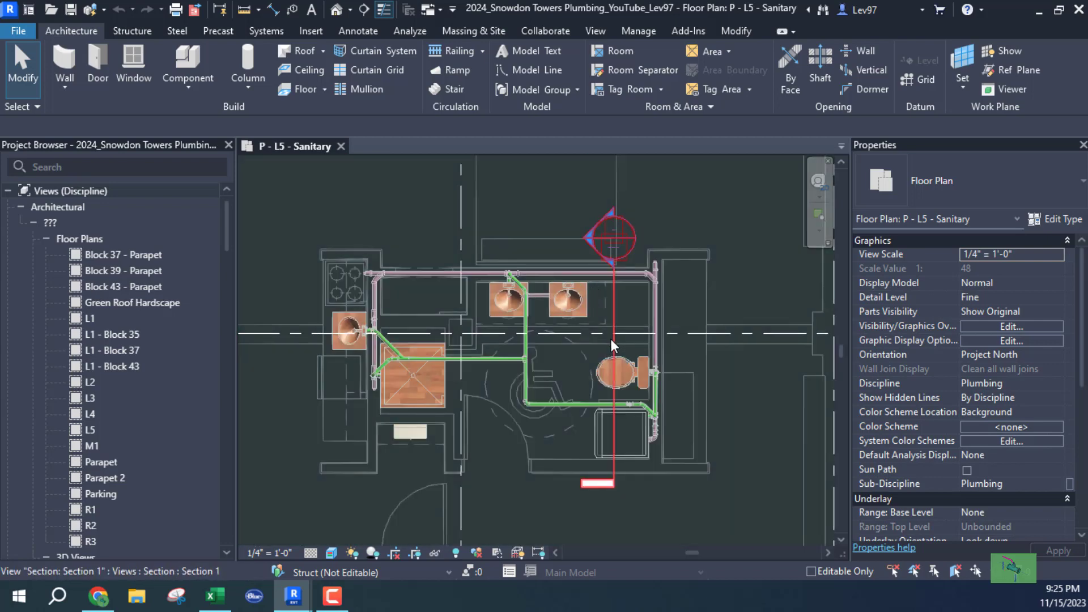
left_click_drag(611, 339, 677, 346)
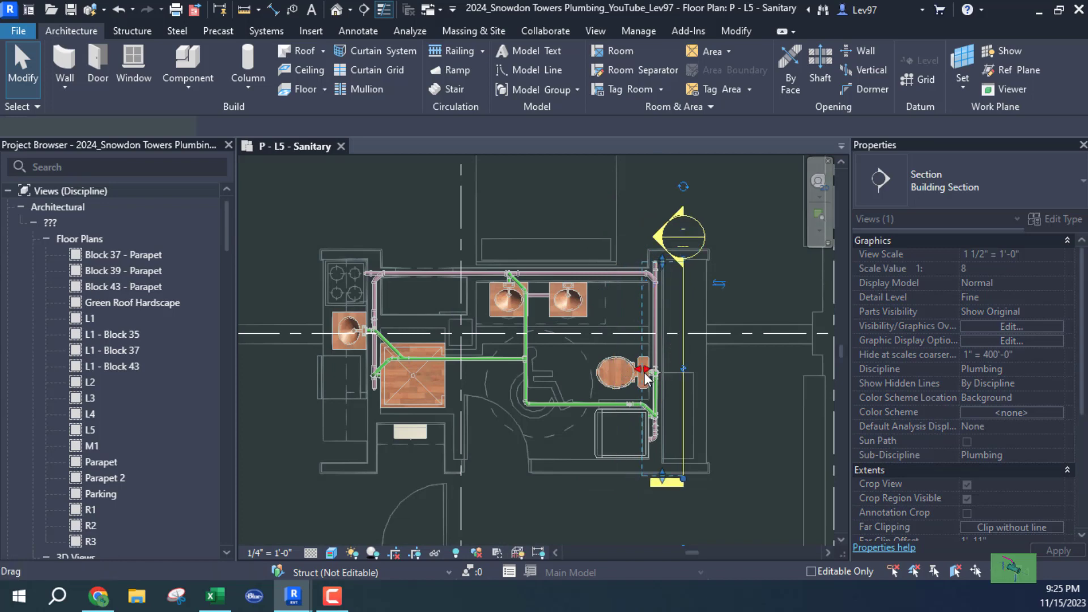
left_click_drag(526, 354, 536, 354)
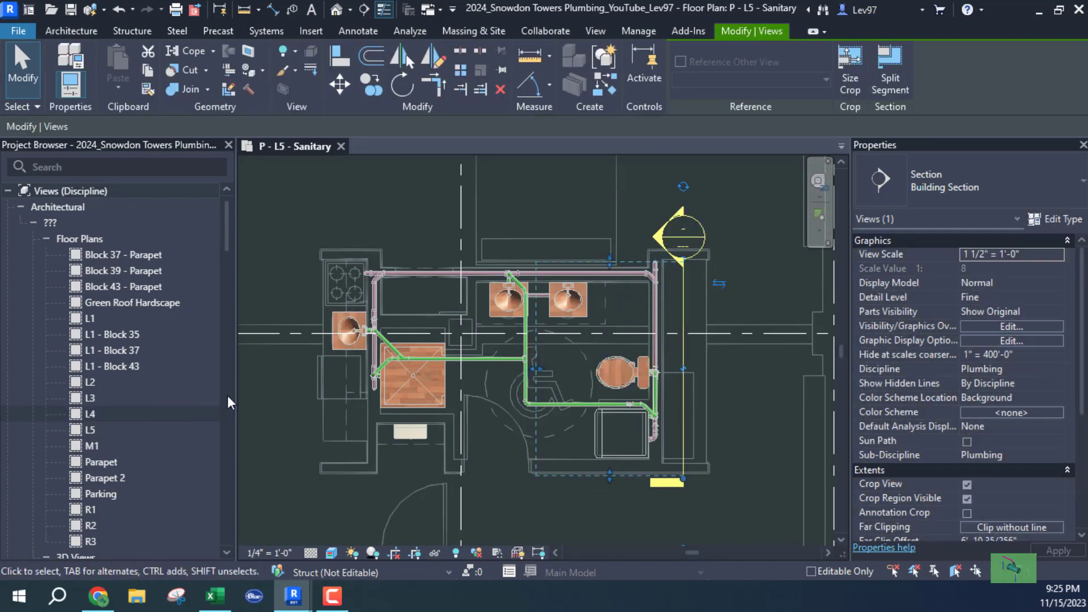
Step: Open the 3D - ALL PLUMBING view
scroll(148, 413, "down", 2)
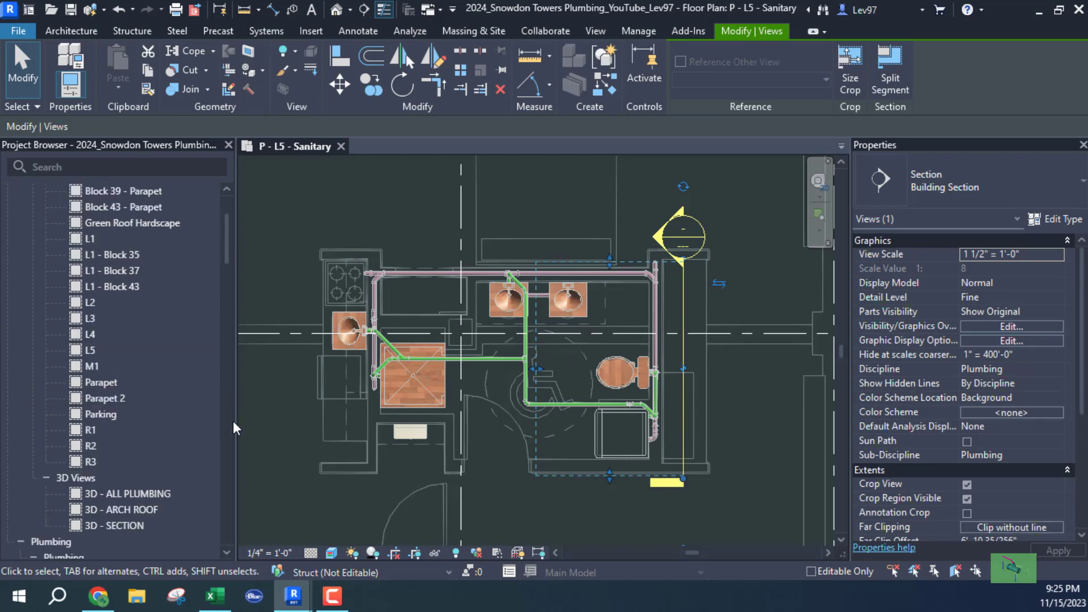
scroll(149, 419, "down", 2)
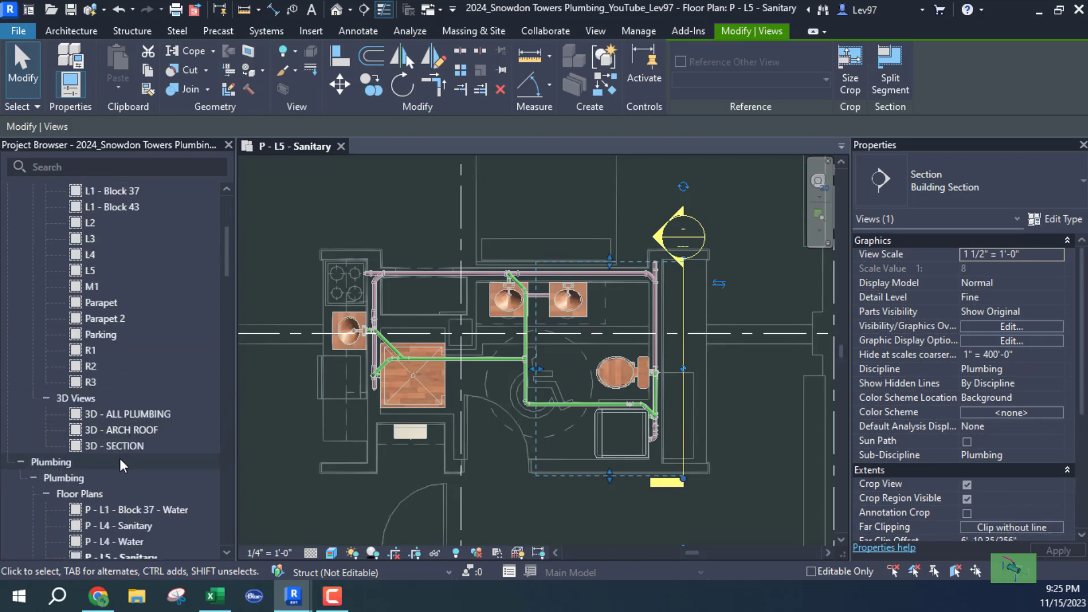
double_click(129, 413)
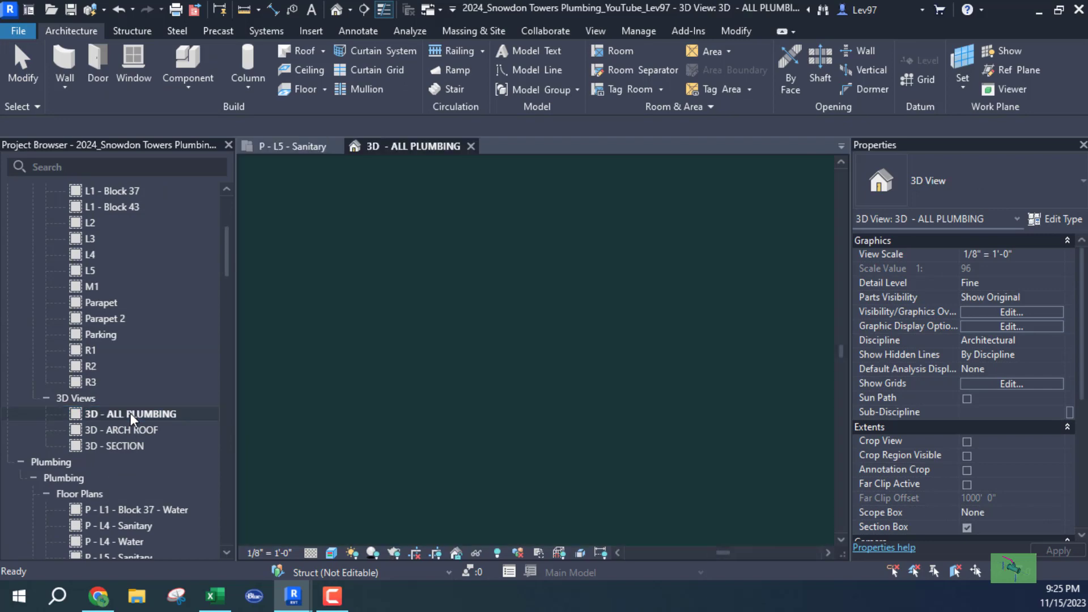
Step: Select the vent pipe near the washer in the P - L5 - Sanitary plan and locate it in the 3D - ALL PLUMBING view
left_click(294, 148)
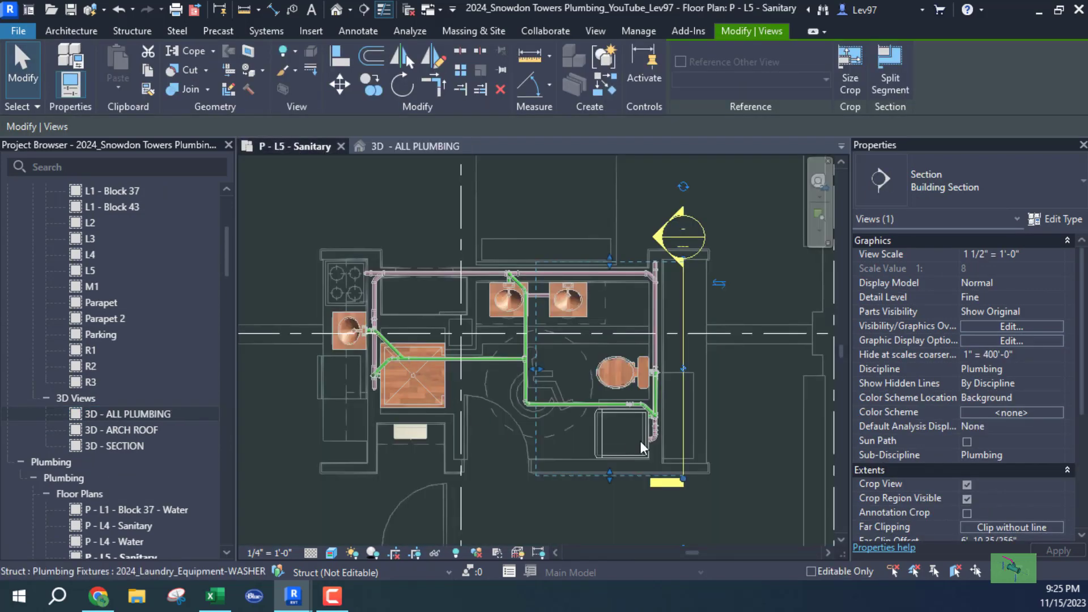
left_click(658, 413)
left_click(439, 145)
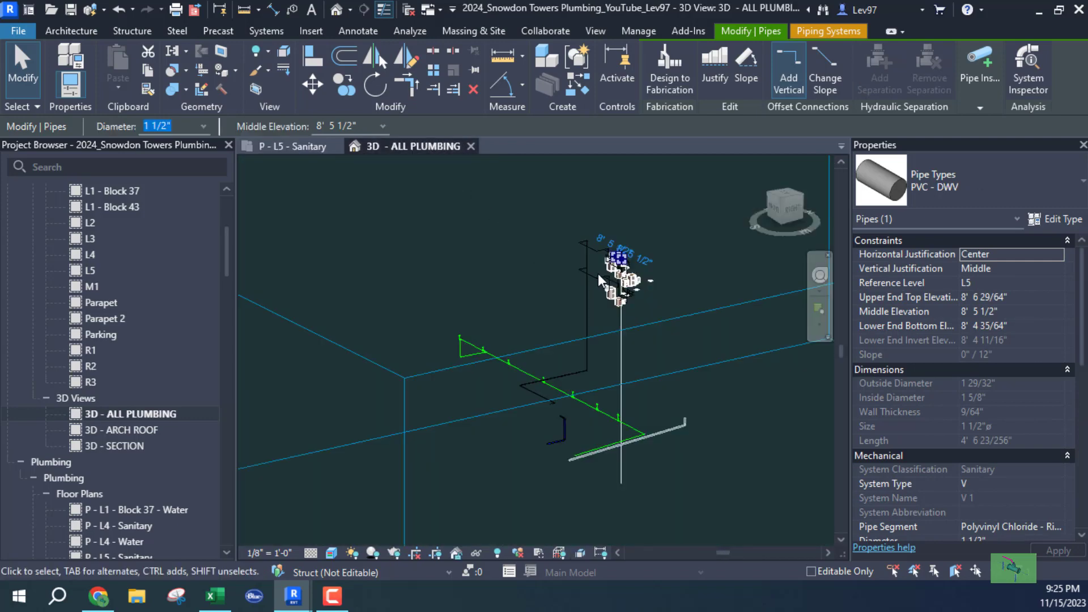
scroll(601, 283, "up", 10)
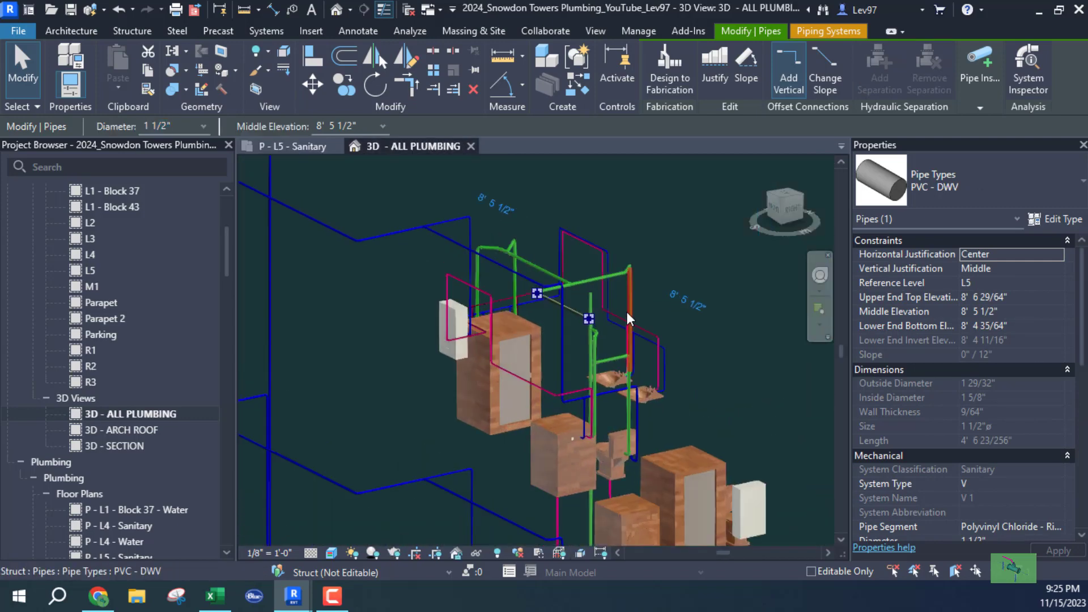
middle_click_drag(640, 319, 717, 298, "shift")
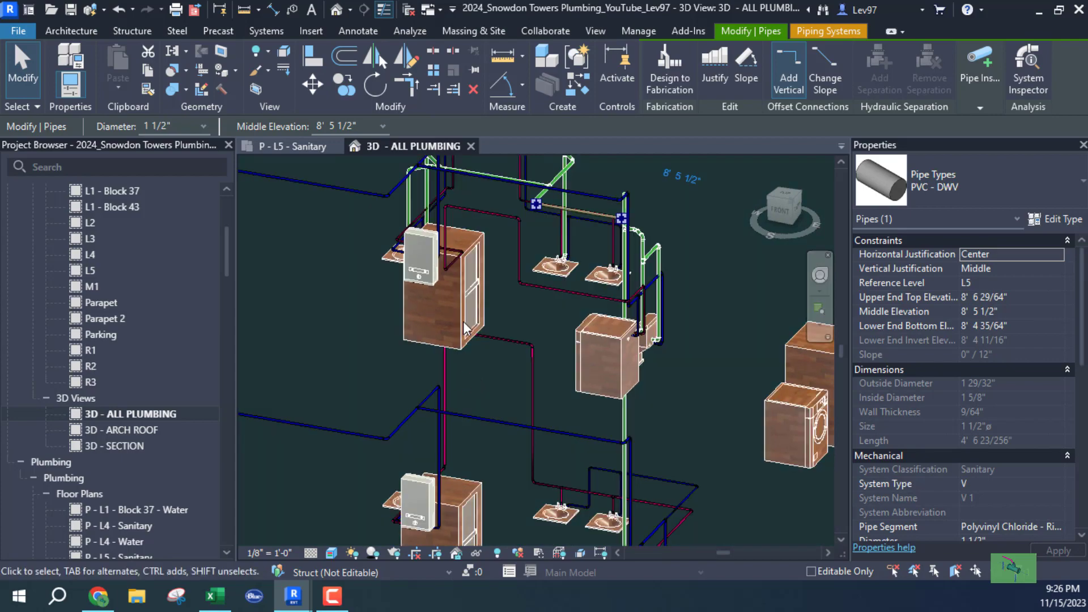
middle_click_drag(538, 345, 527, 361, "shift")
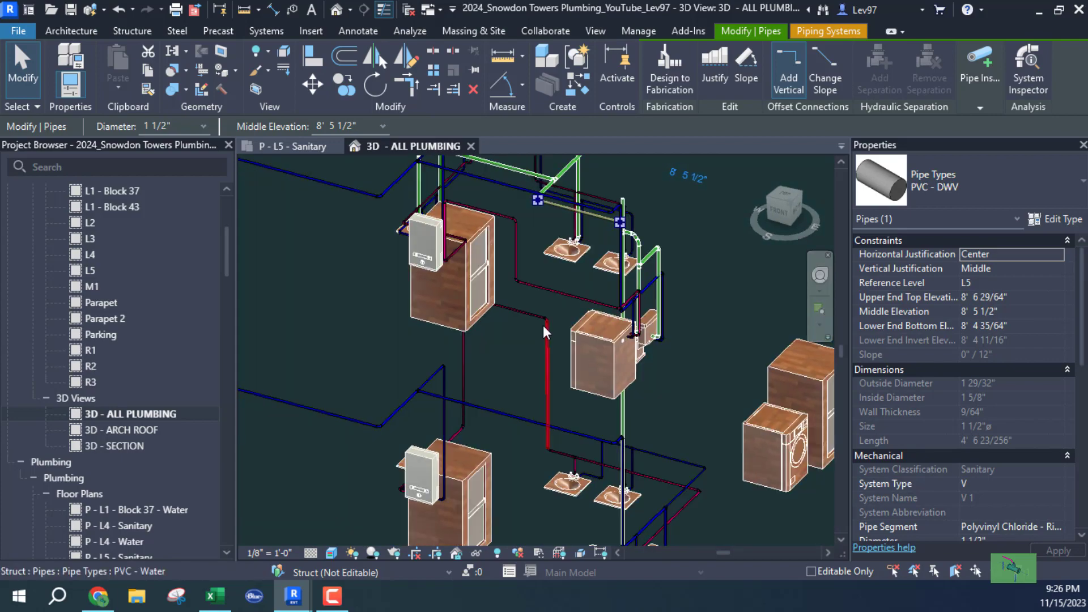
left_click(512, 351)
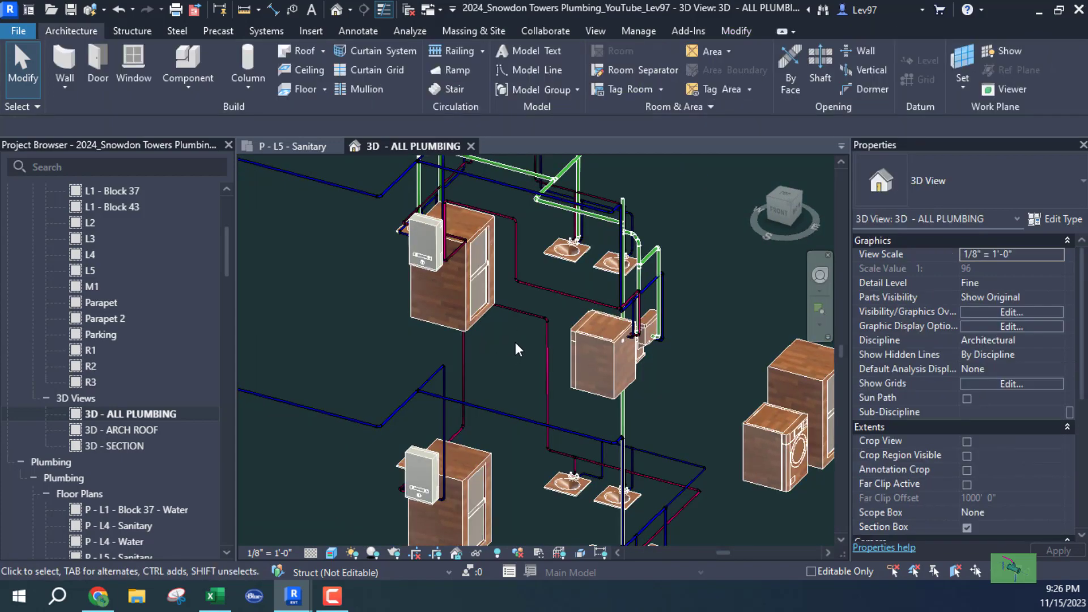
Step: Turn on the visibility of the Sanitary Building filter in the 3D view's graphic overrides
key("v")
key("g")
left_click(587, 96)
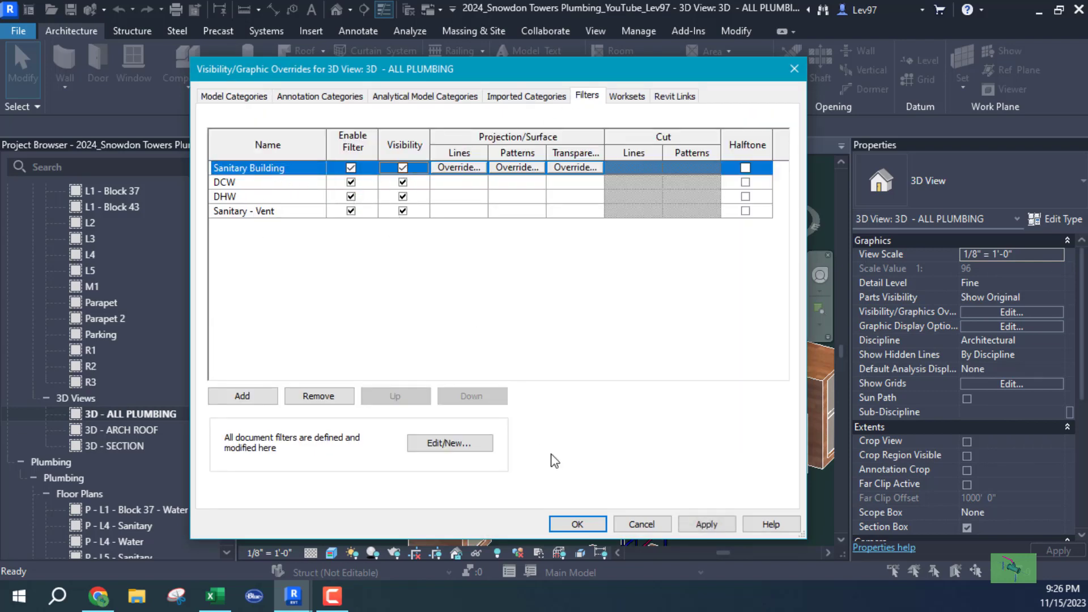
left_click(577, 524)
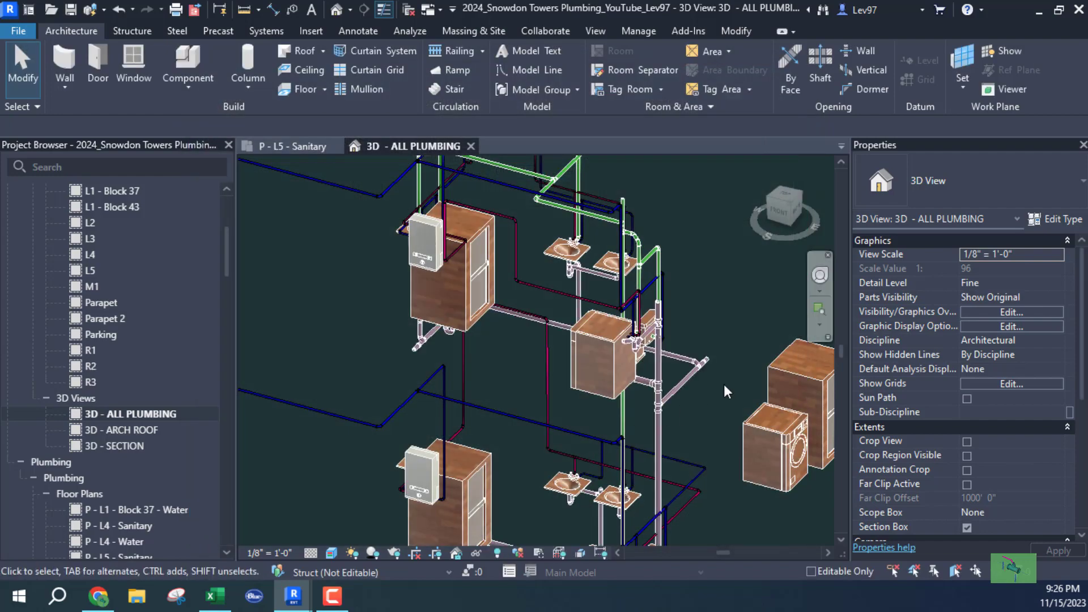
Step: Examine the vertical sanitary stack behind the toilet and washer and its connection to the vent pipe above
mouse_move(728, 410)
middle_mouse_down("shift")
mouse_move(706, 419)
mouse_move(737, 399)
middle_mouse_up("shift")
scroll(662, 306, "up", 1)
scroll(662, 307, "up", 5)
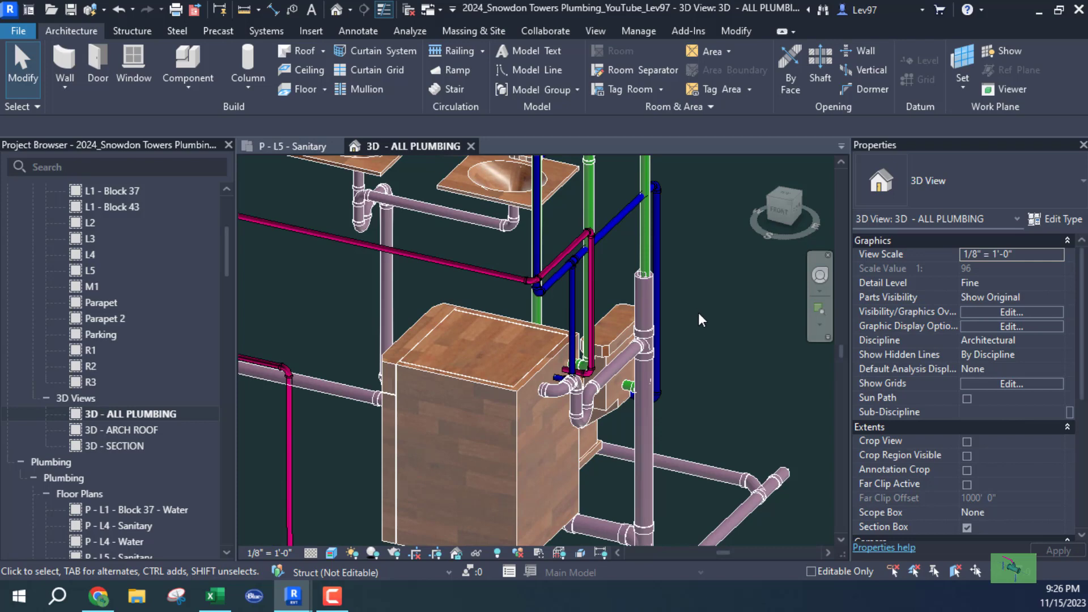
middle_click_drag(699, 312, 590, 332, "shift")
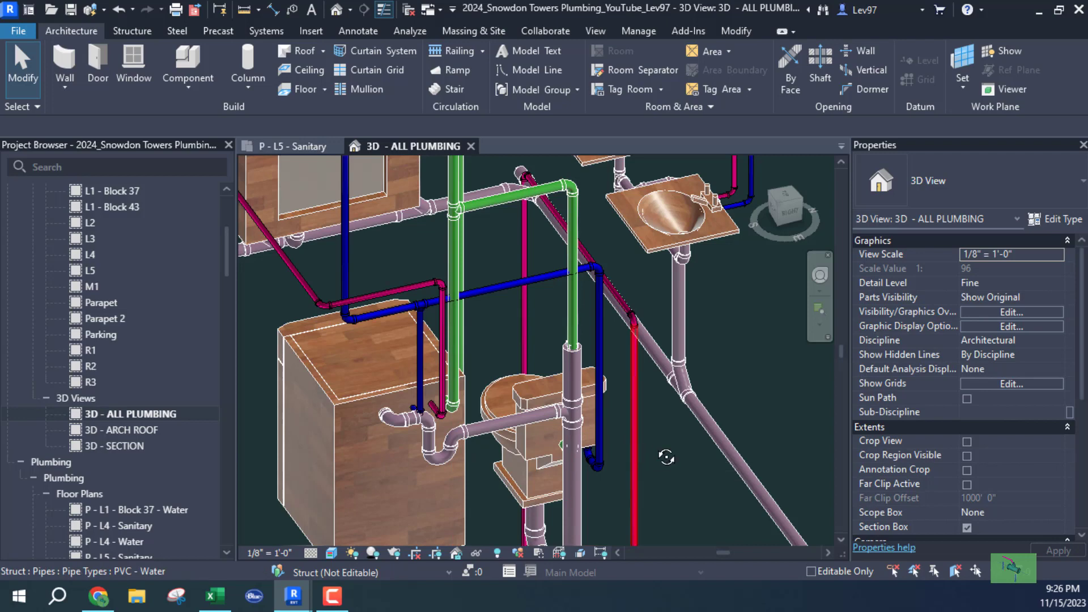
middle_click_drag(672, 462, 552, 439, "shift")
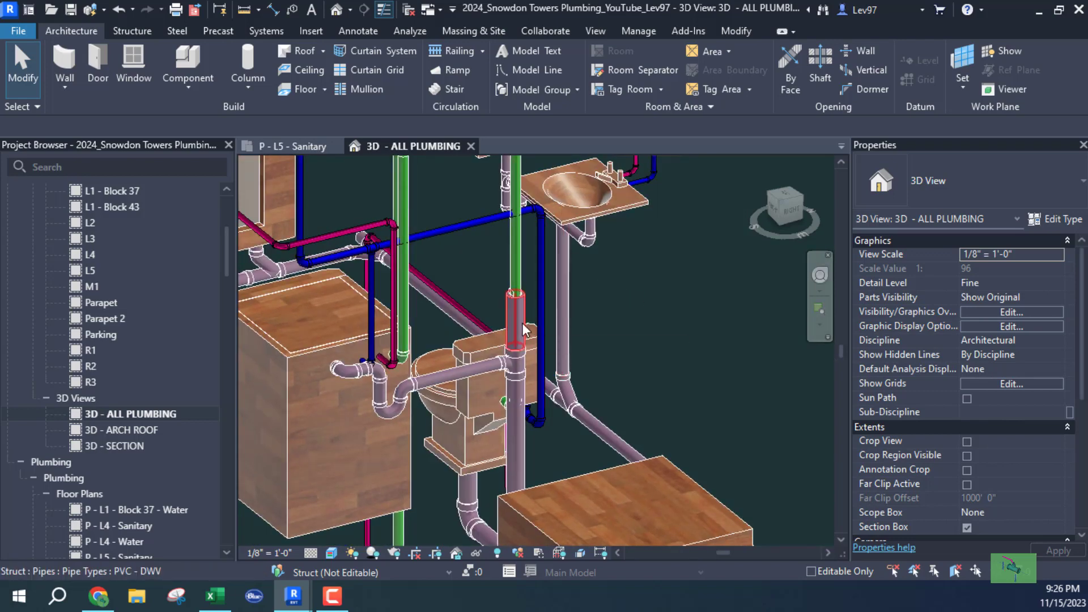
left_click(558, 332)
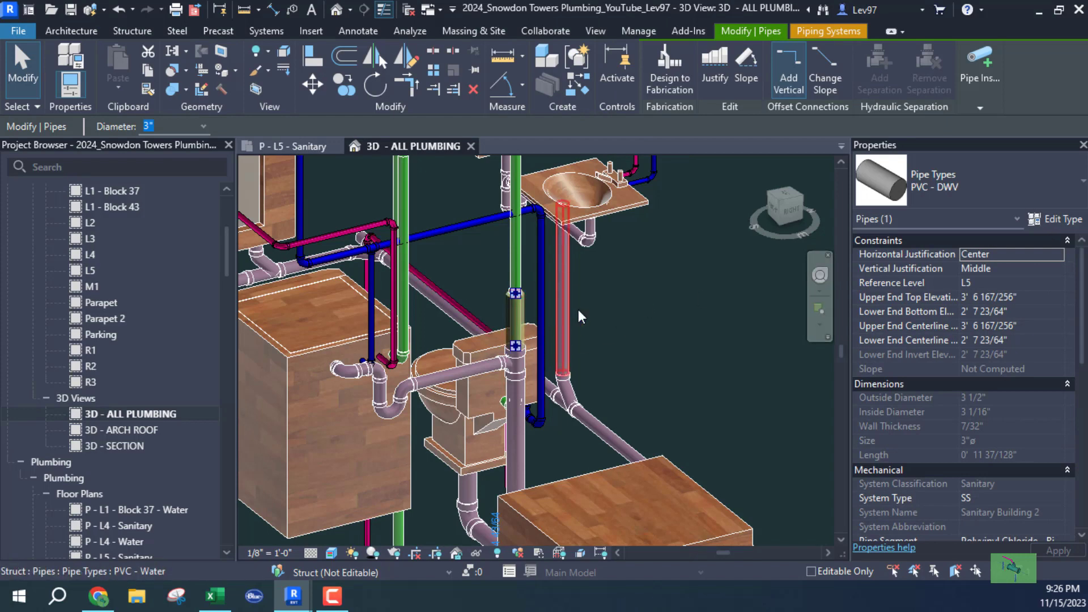
scroll(716, 351, "down", 5)
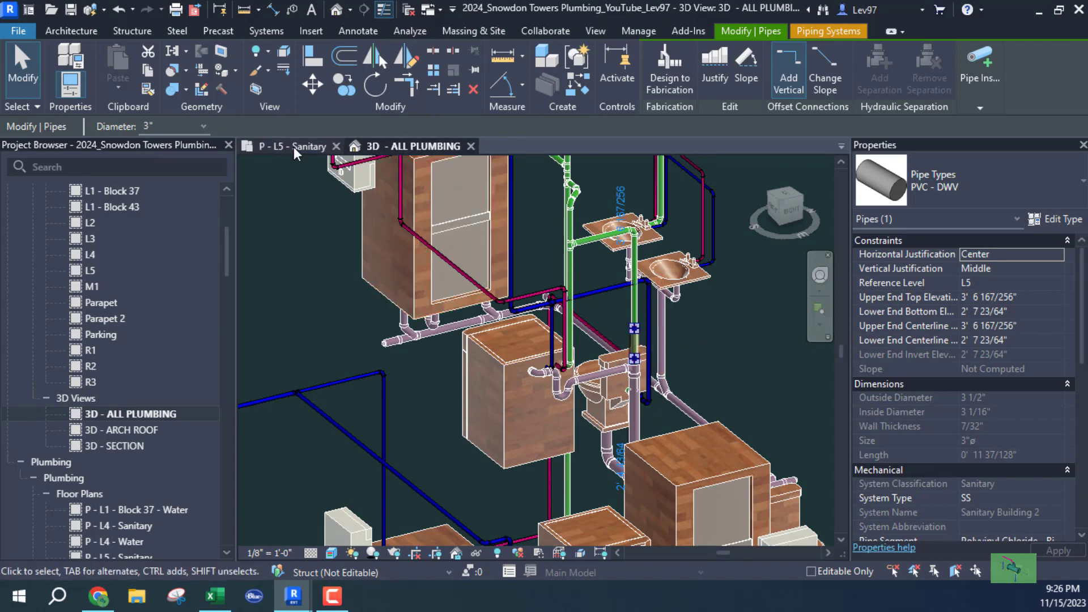
middle_click_drag(497, 319, 369, 316)
left_click(588, 318)
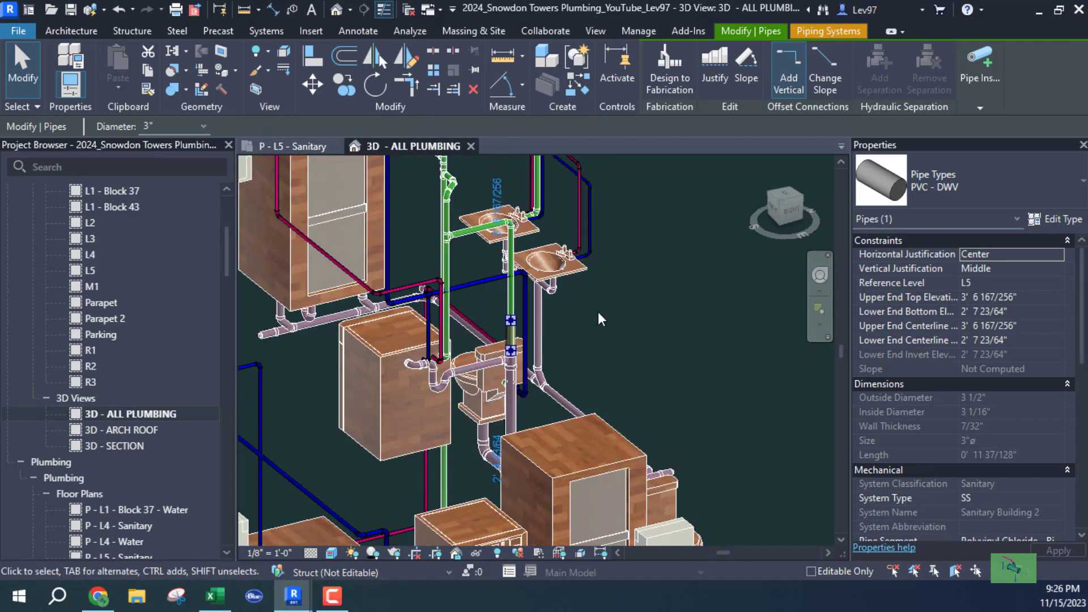
Step: Turn off the visibility of the Sanitary - Vent filter in the 3D view's graphic overrides
key("v")
key("v")
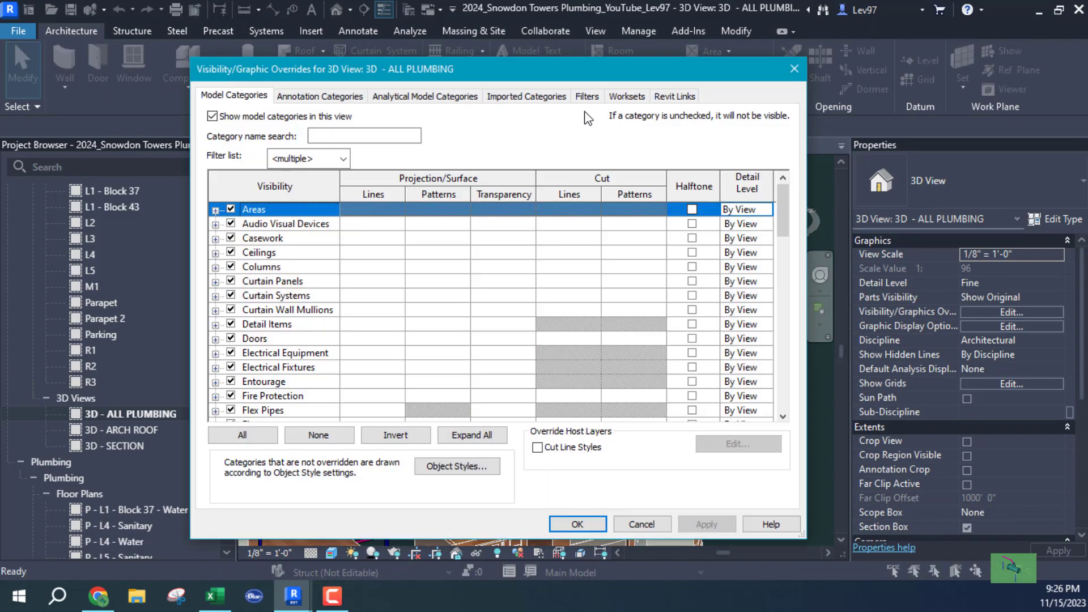
left_click(587, 96)
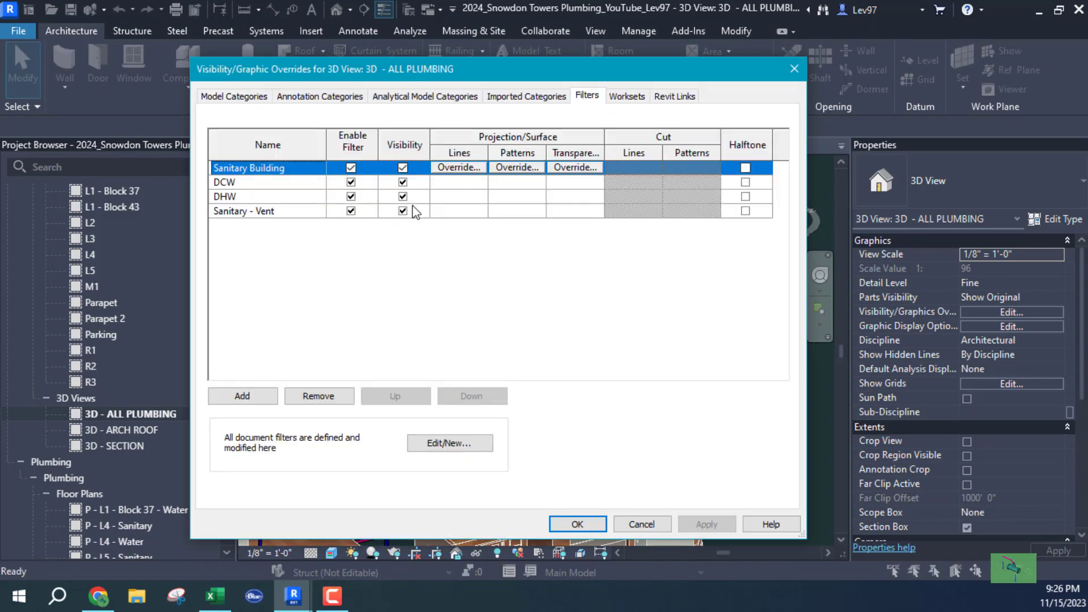
left_click(415, 211)
left_click(402, 212)
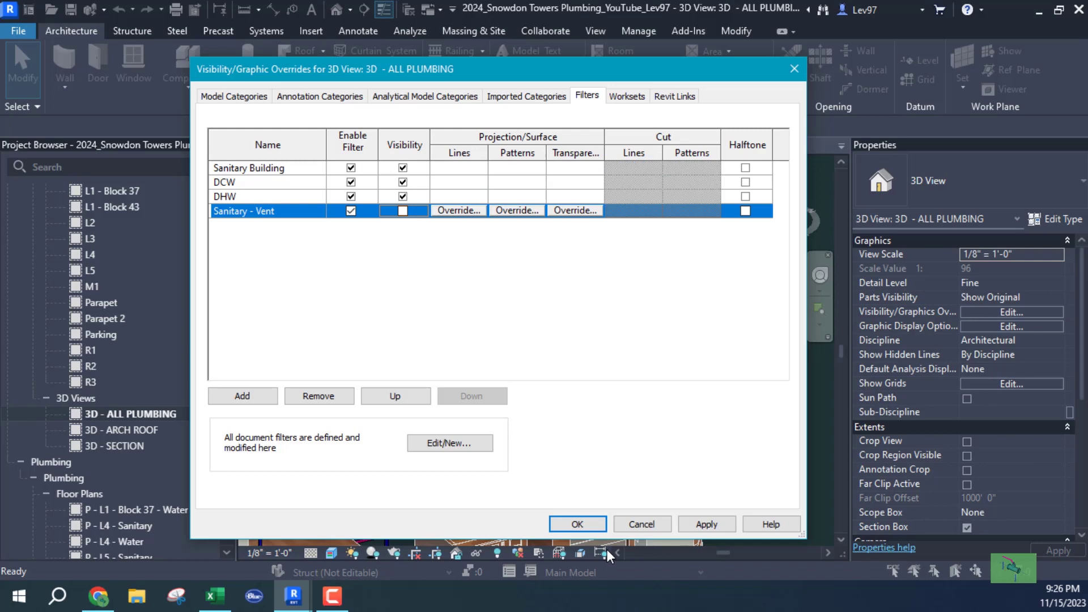
left_click(586, 524)
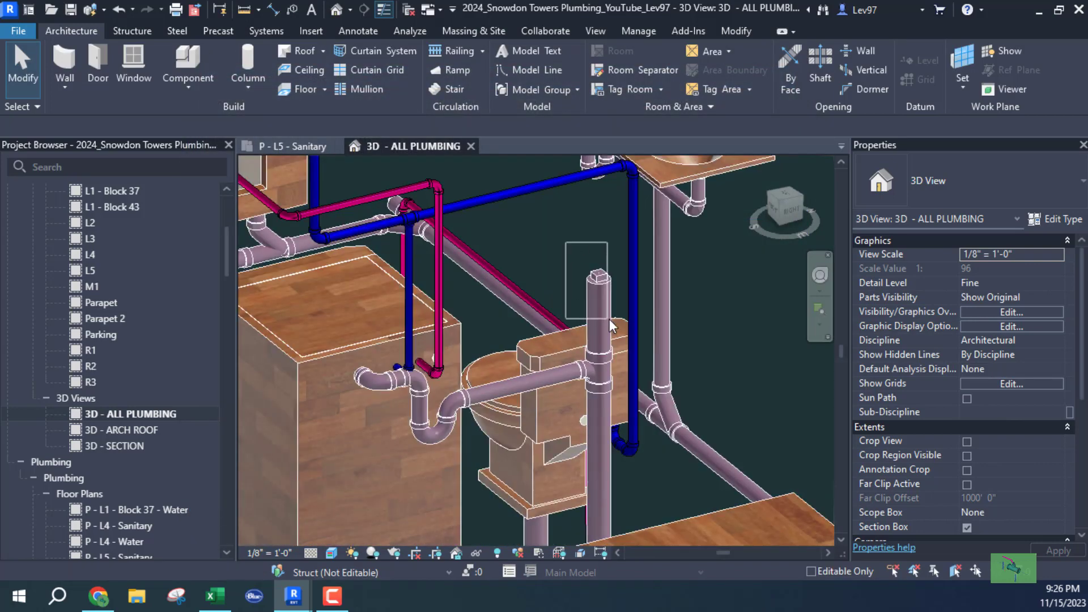
Step: Delete the upper end of the sanitary stack behind the toilet, including the plug, the short vertical pipe and the tee joining the washer drain
left_click(599, 277)
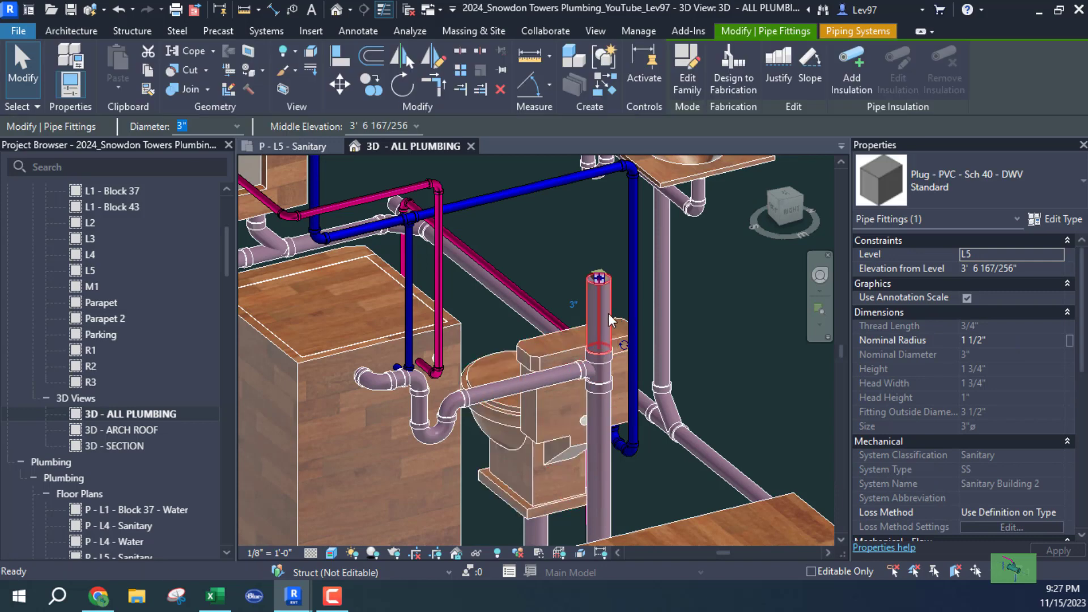
key("Escape")
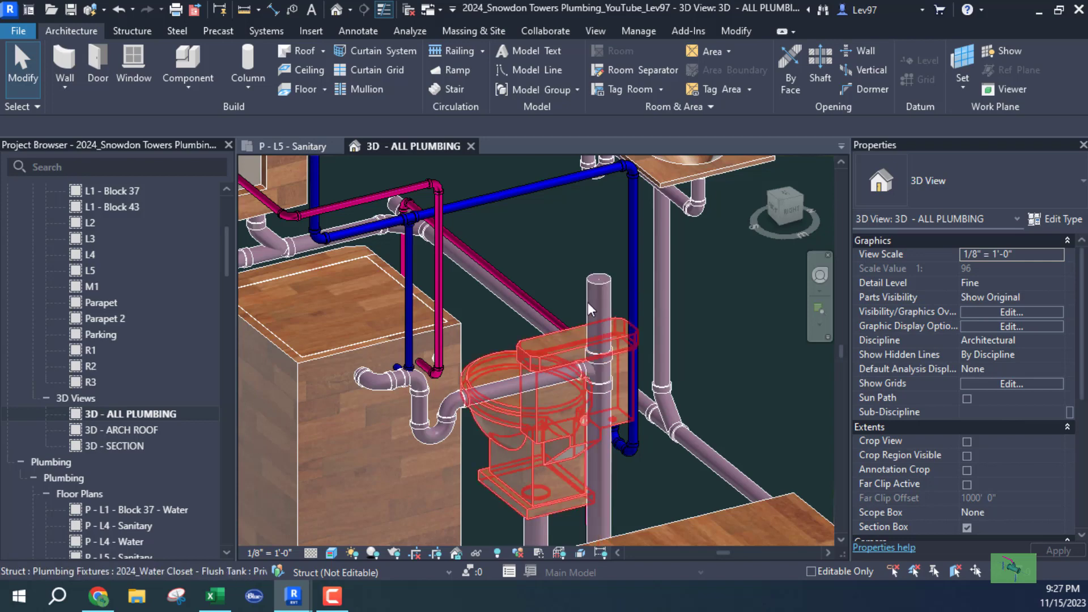
left_click(594, 279)
key("Delete")
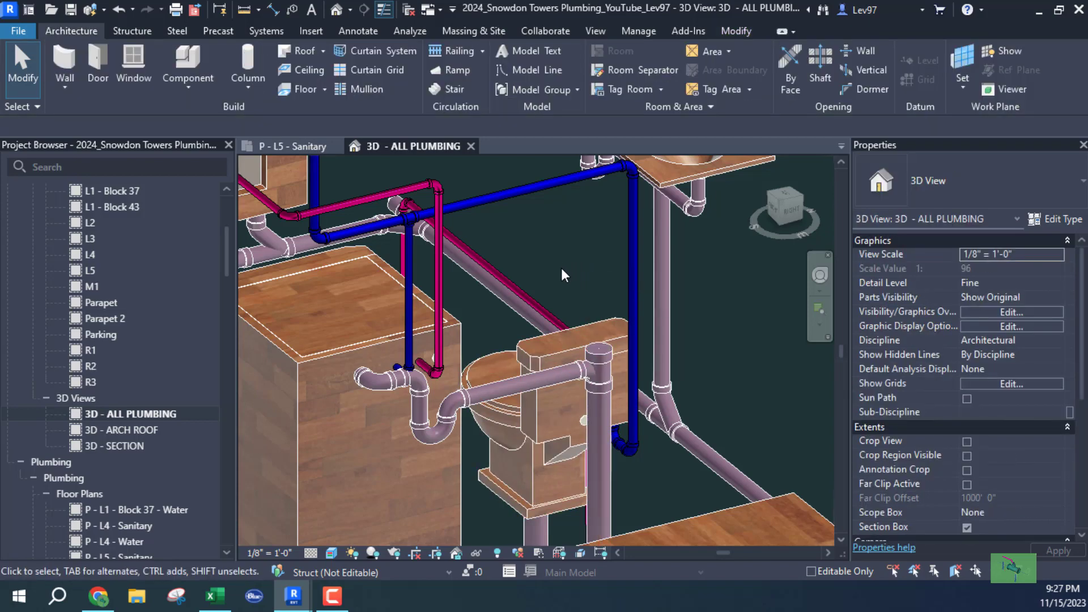
left_click(597, 355)
key("Delete")
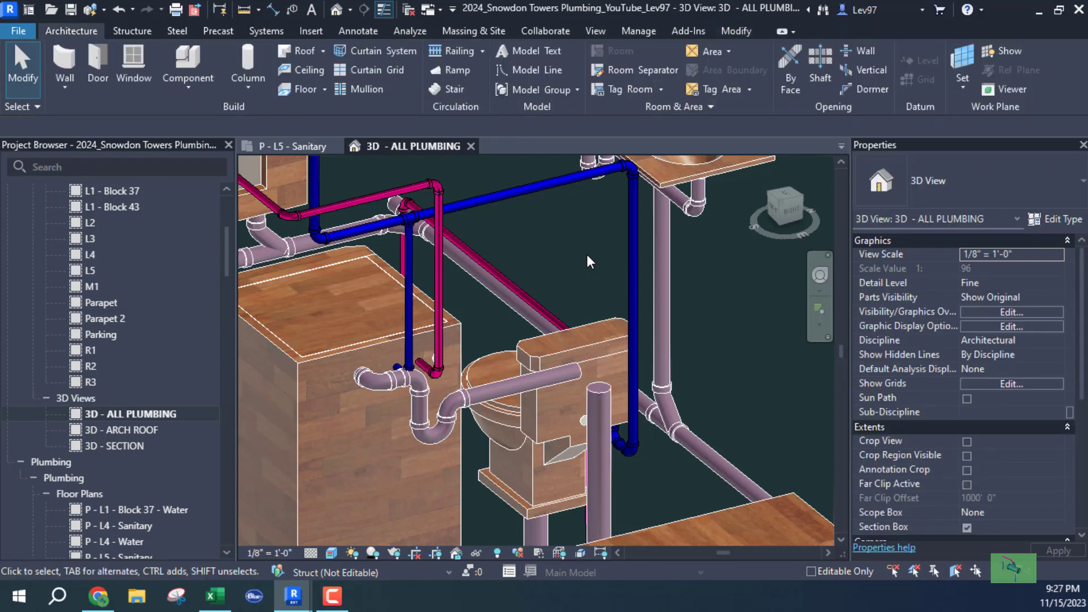
Step: In the L5 sanitary plan, move Section 1 closer to the stack, shorten its view depth to about 1 ft, and open the section view
left_click(597, 392)
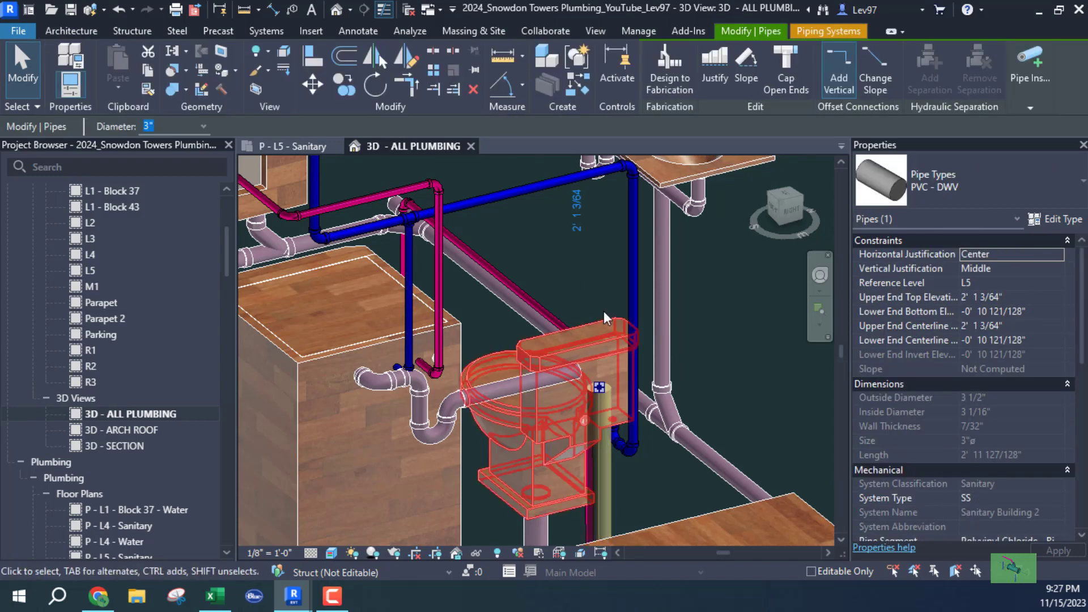
left_click(305, 146)
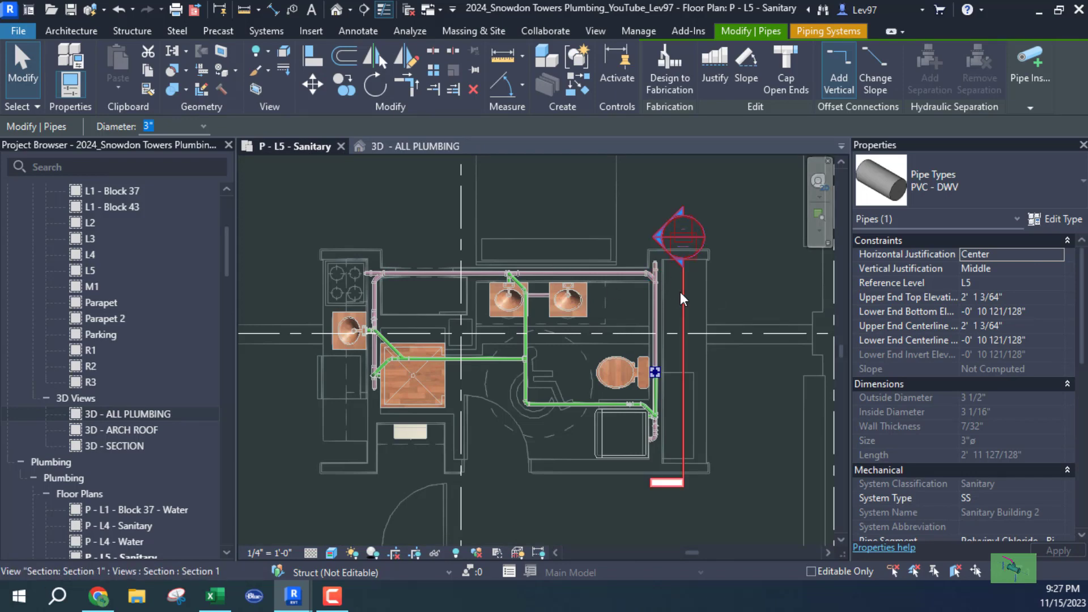
left_click(684, 297)
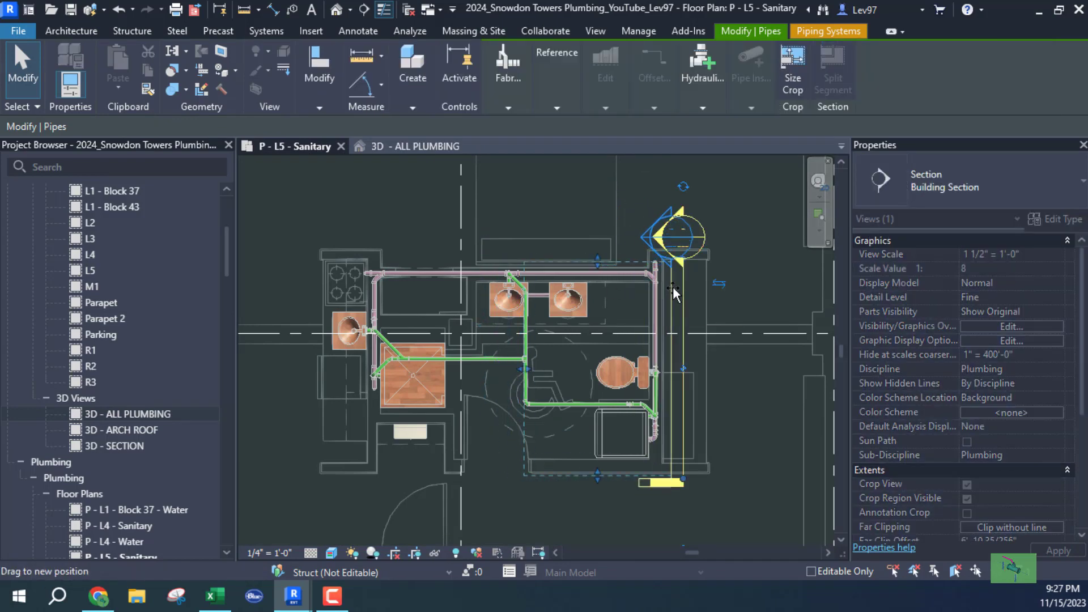
left_click_drag(669, 290, 641, 374)
scroll(640, 363, "up", 5)
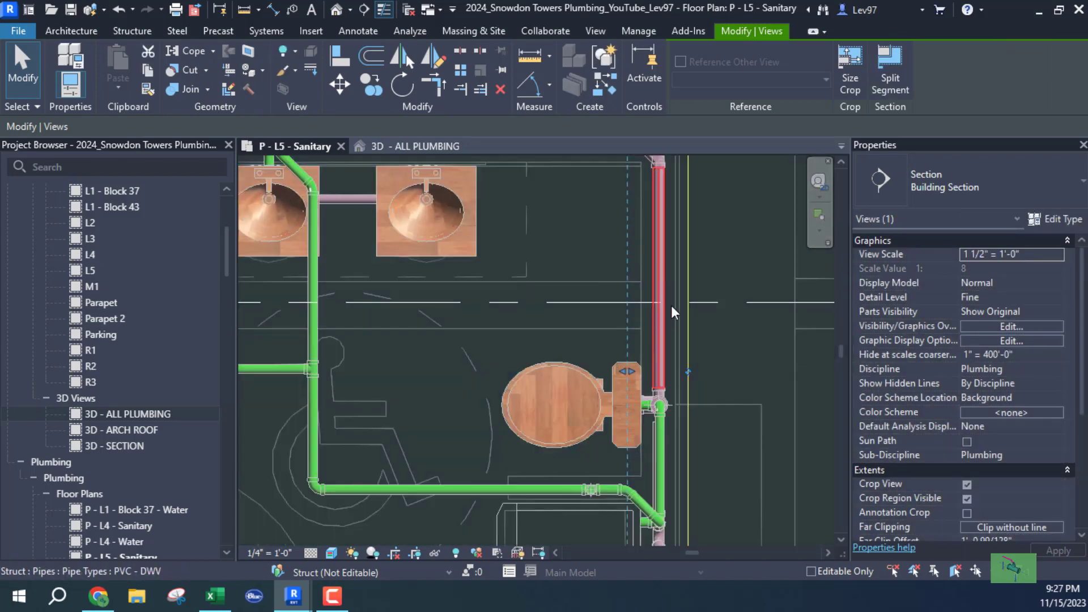
right_click(693, 319)
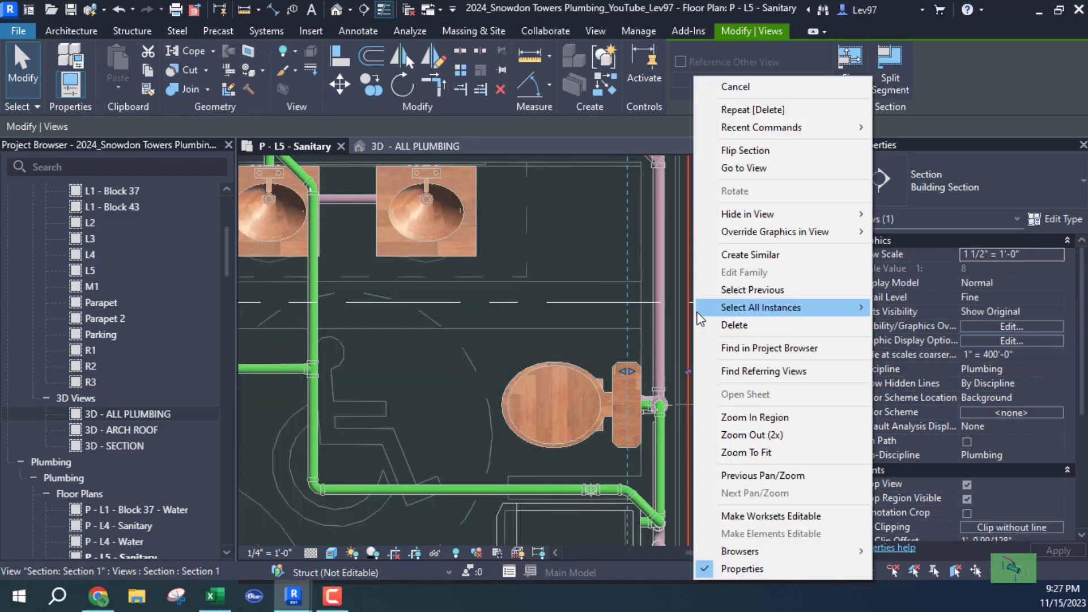
left_click(766, 168)
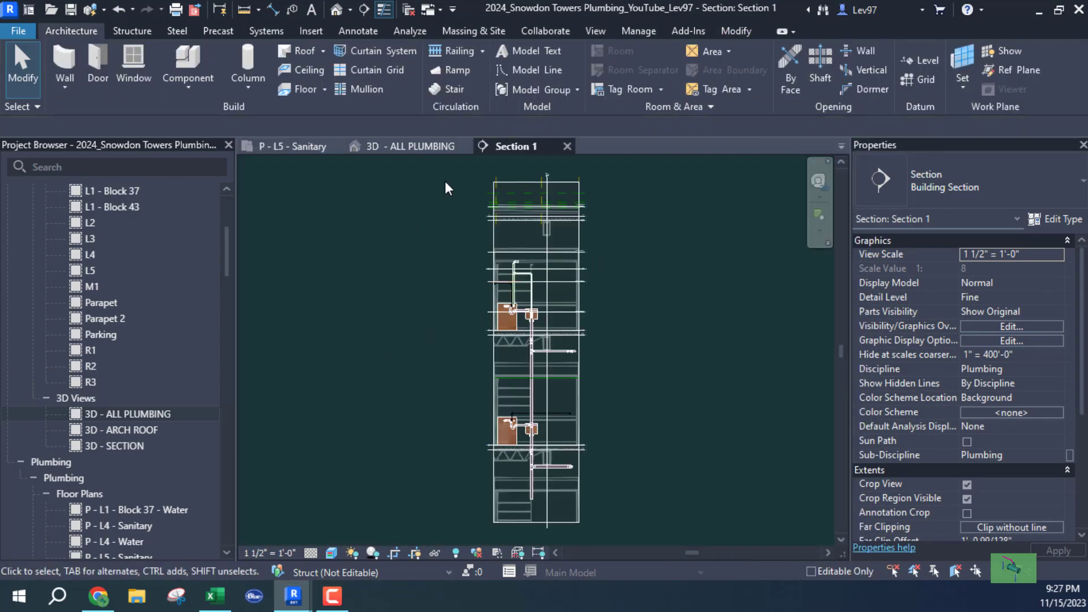
Step: Select the vent pipe behind the toilet in plan and use it to locate the L5 stack and washer drain in Section 1
left_click(285, 146)
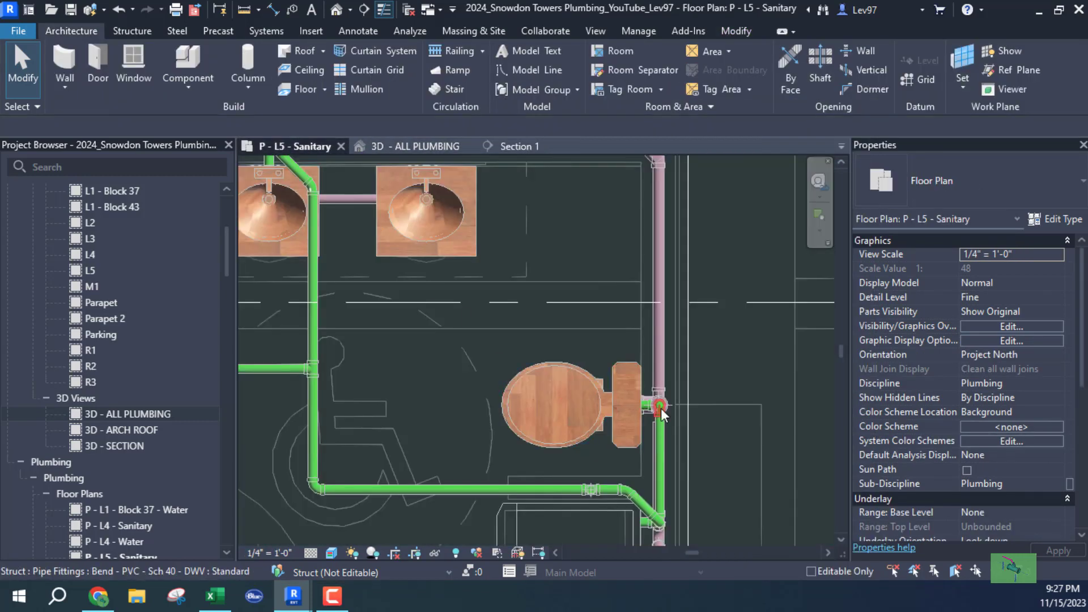
left_click(658, 436)
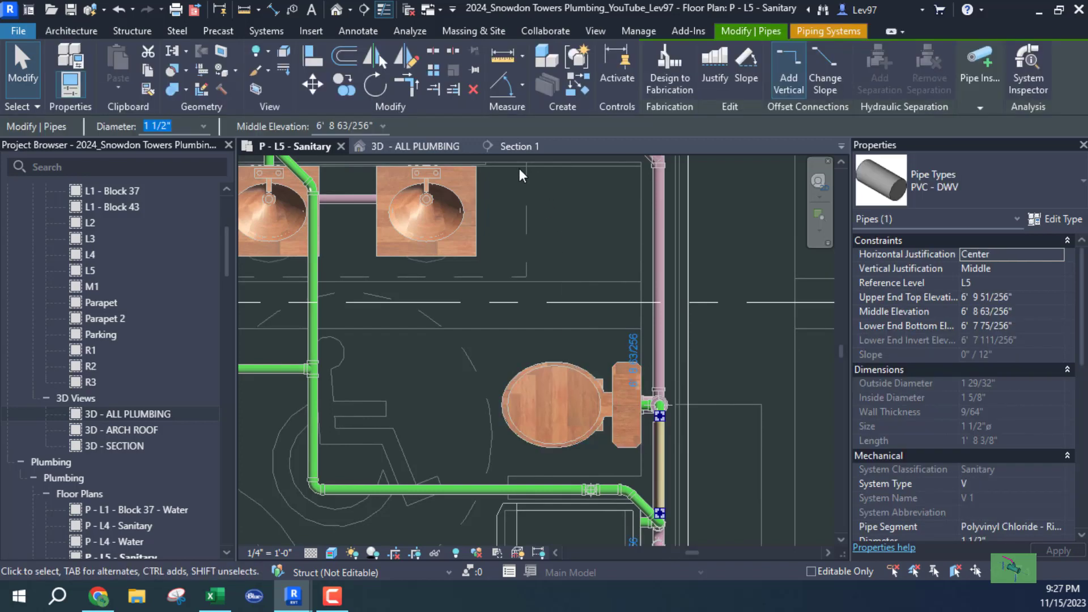
left_click(520, 145)
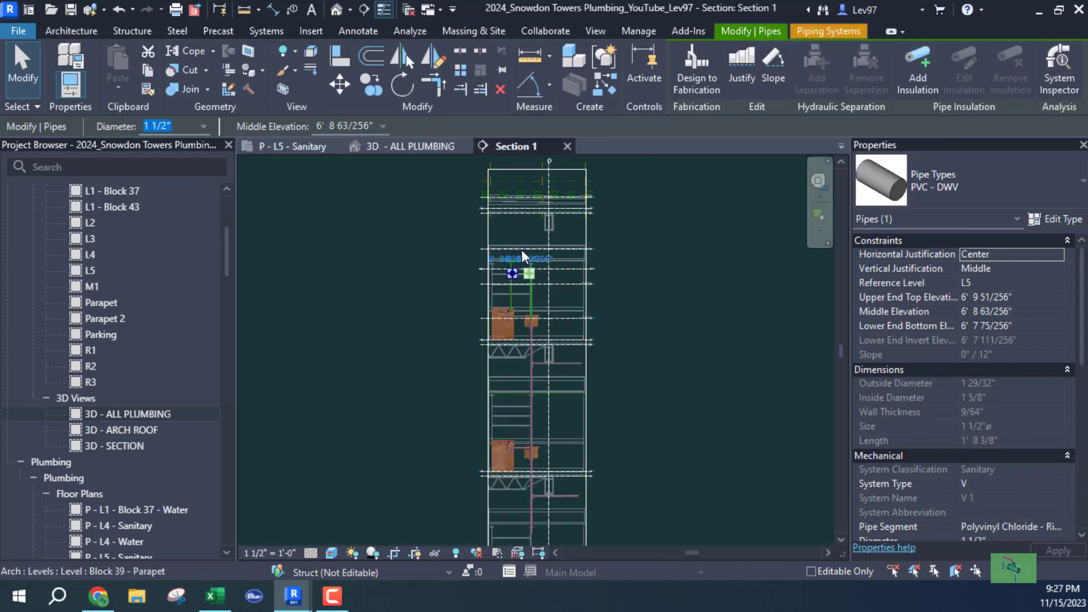
scroll(527, 294, "up", 4)
scroll(602, 230, "down", 2)
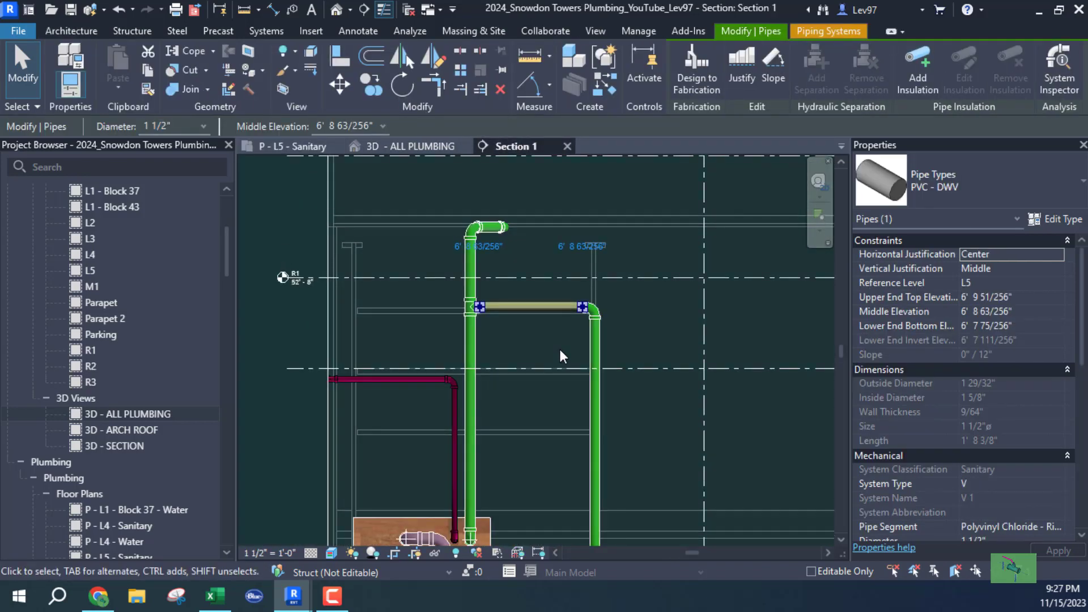
middle_click_drag(536, 470, 560, 239)
middle_click_drag(603, 301, 608, 332)
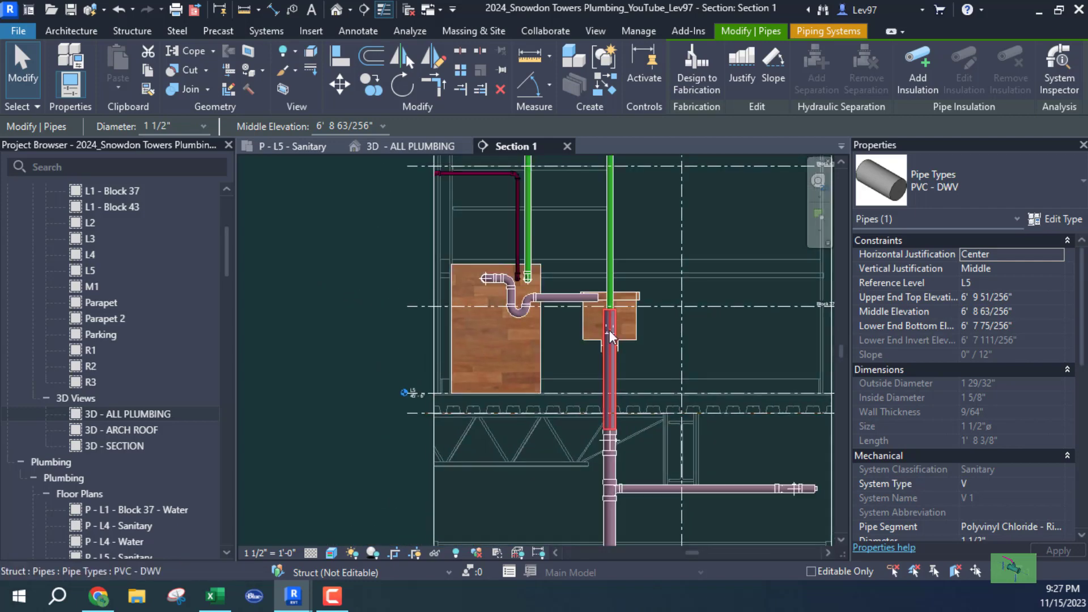
scroll(609, 326, "up", 1)
scroll(594, 331, "up", 2)
middle_click_drag(566, 251, 566, 317)
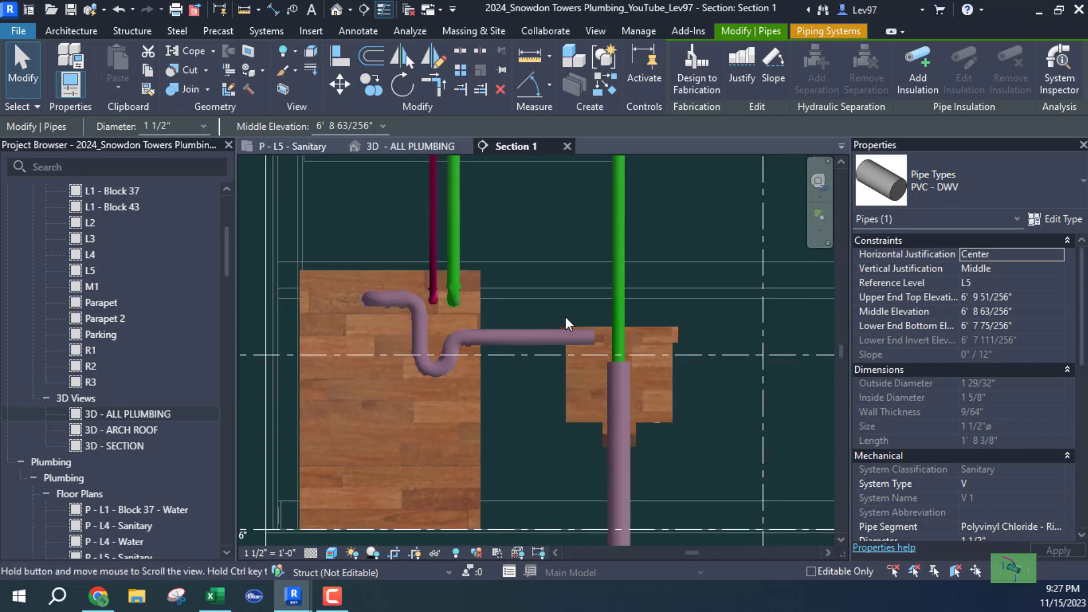
Step: Turn off the visibility of the Sanitary - Vent filter in Section 1's graphic overrides
key("v")
key("g")
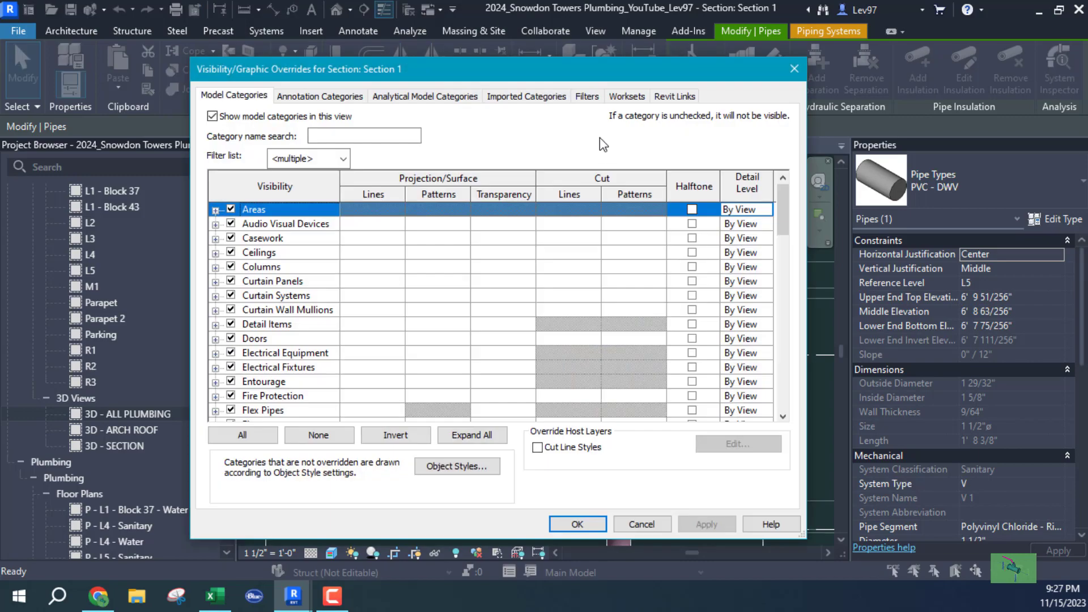
left_click(587, 95)
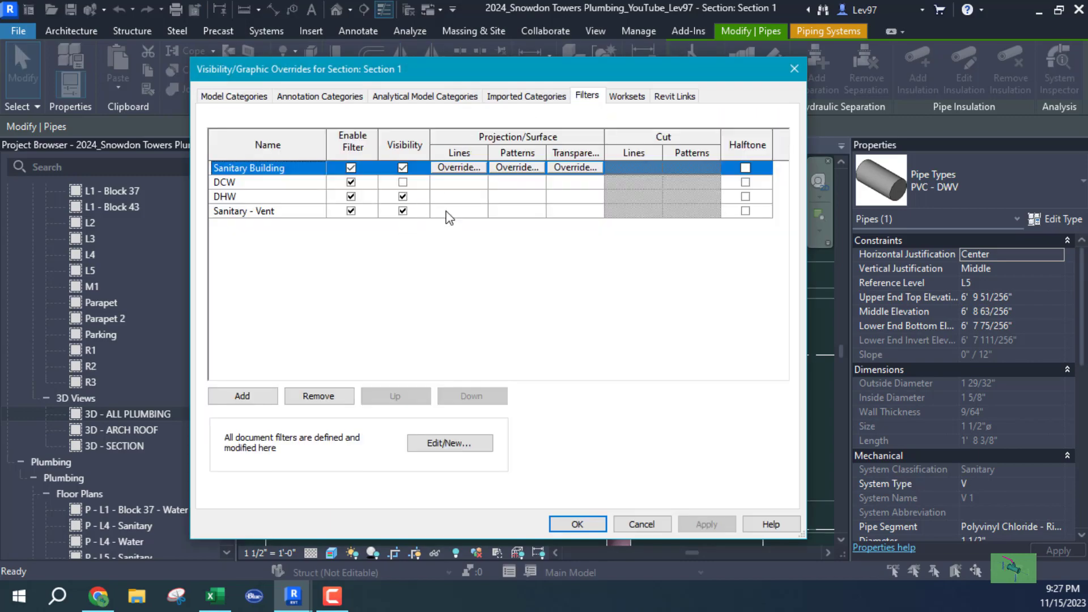
left_click(403, 211)
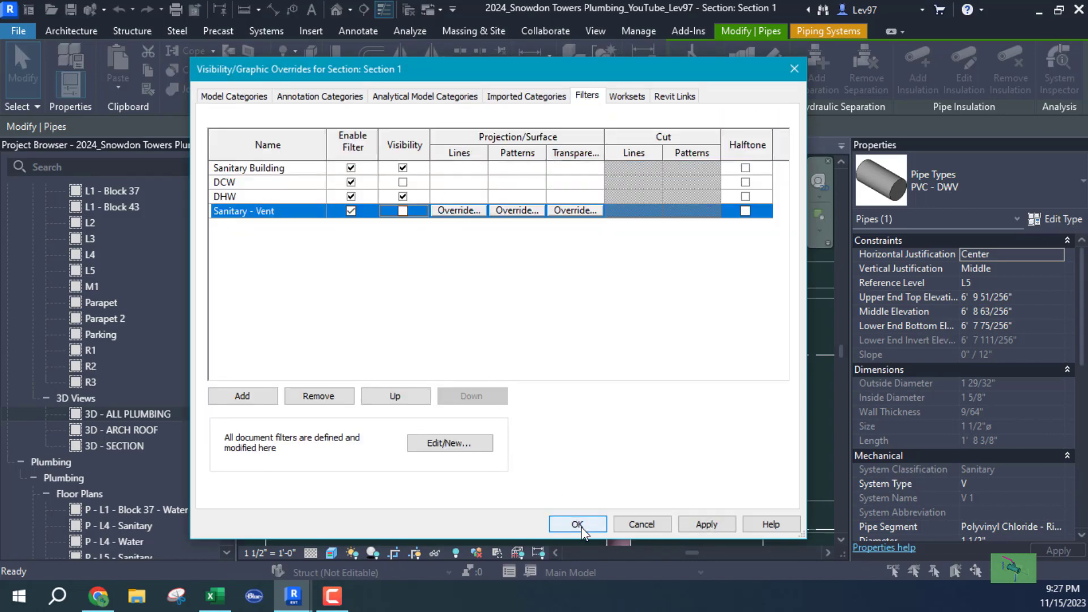
left_click(582, 529)
Step: Draw a 2" pipe vertically upward from the open top of the 3" stack, ending above the washer drain
middle_click_drag(692, 419, 720, 383)
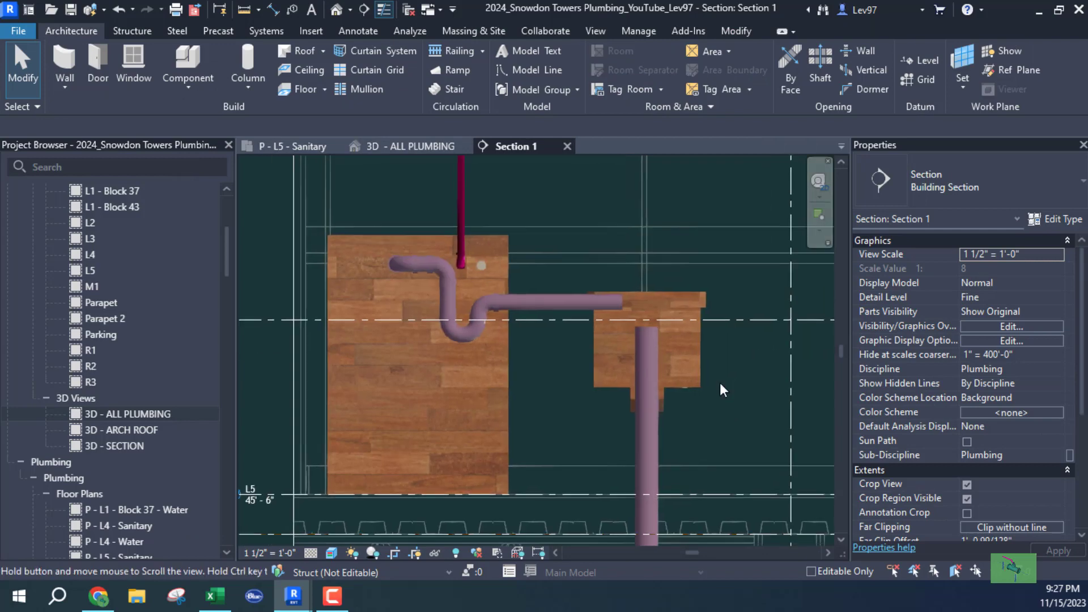
left_click(647, 368)
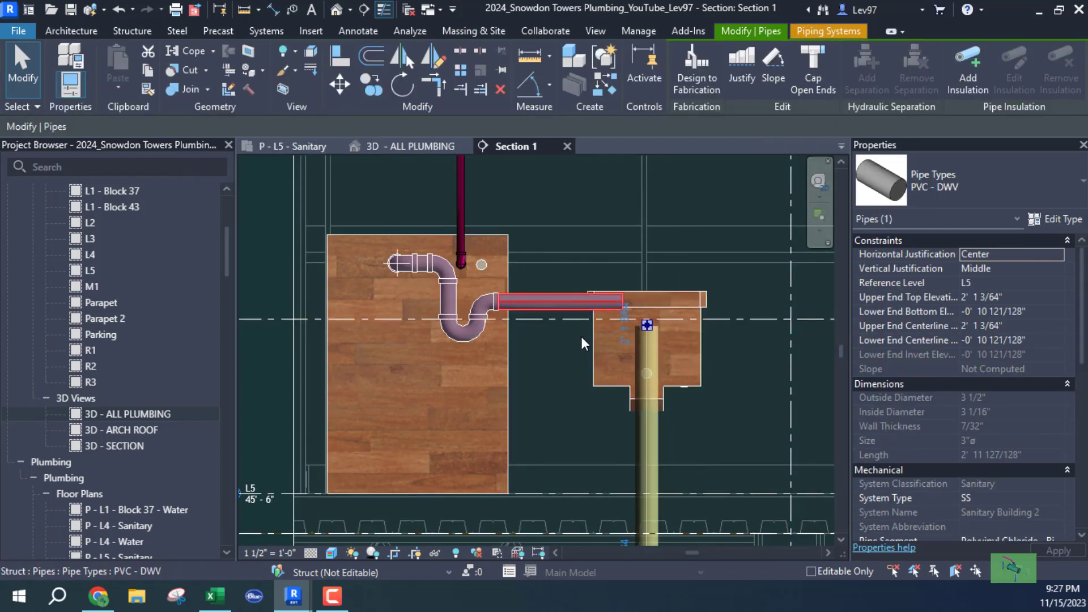
left_click(584, 301)
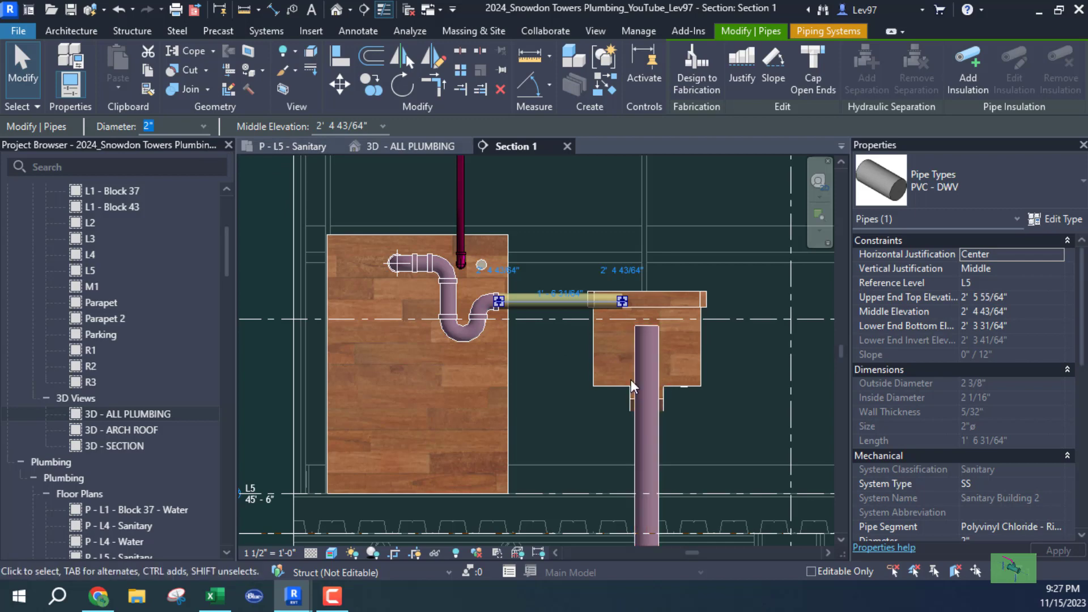
key("Escape")
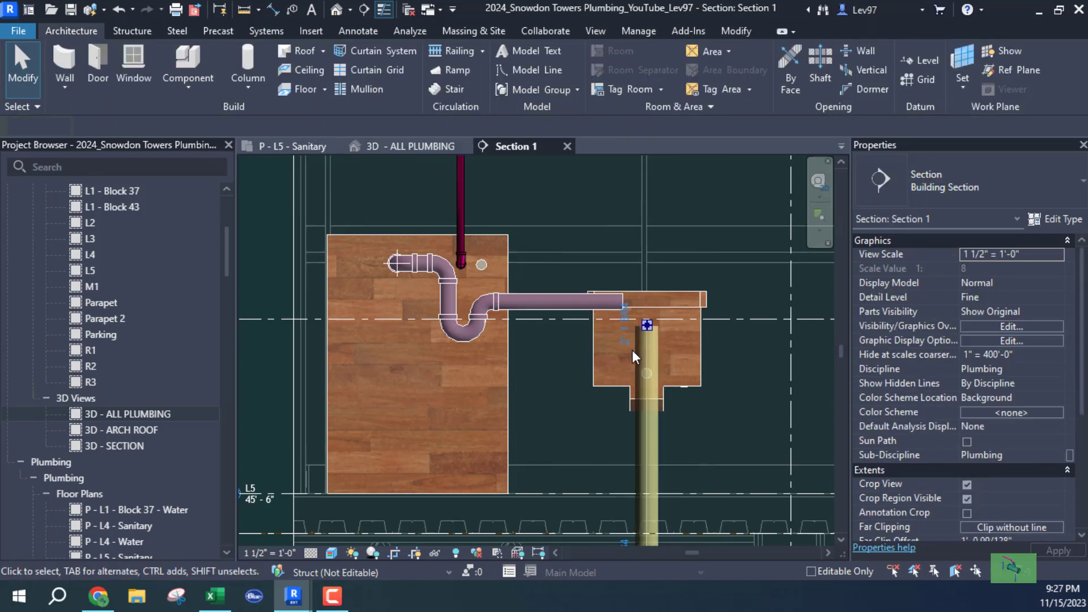
left_click(633, 352)
right_click(648, 328)
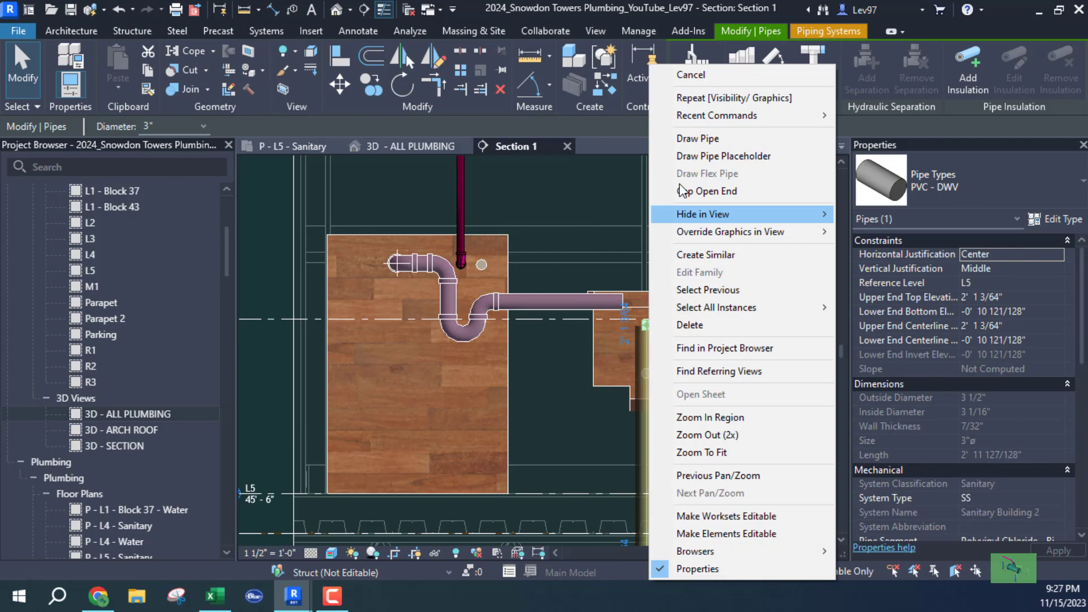
left_click(701, 139)
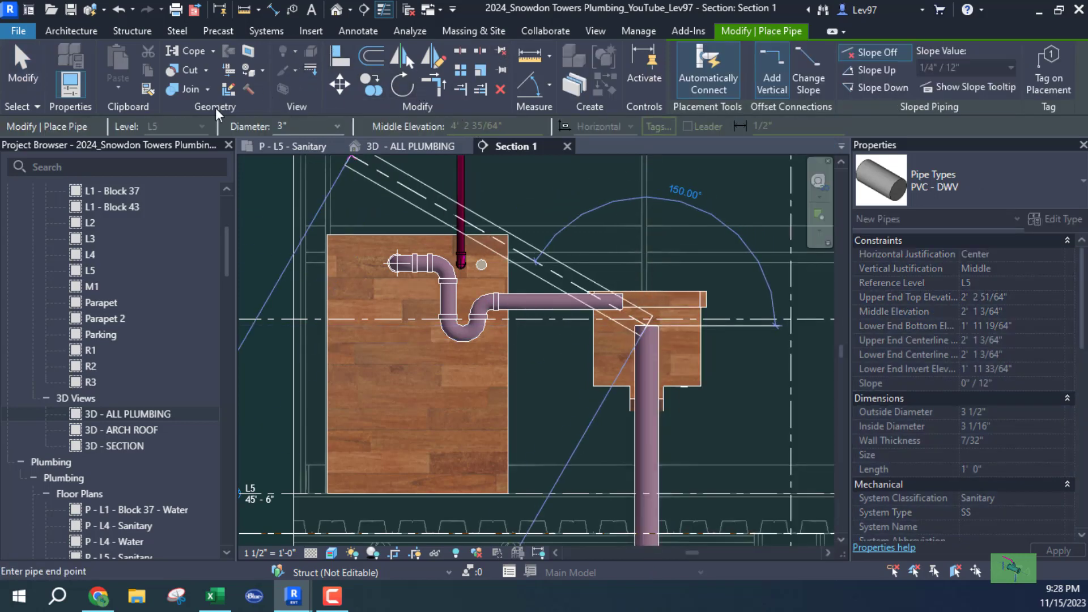
left_click(338, 126)
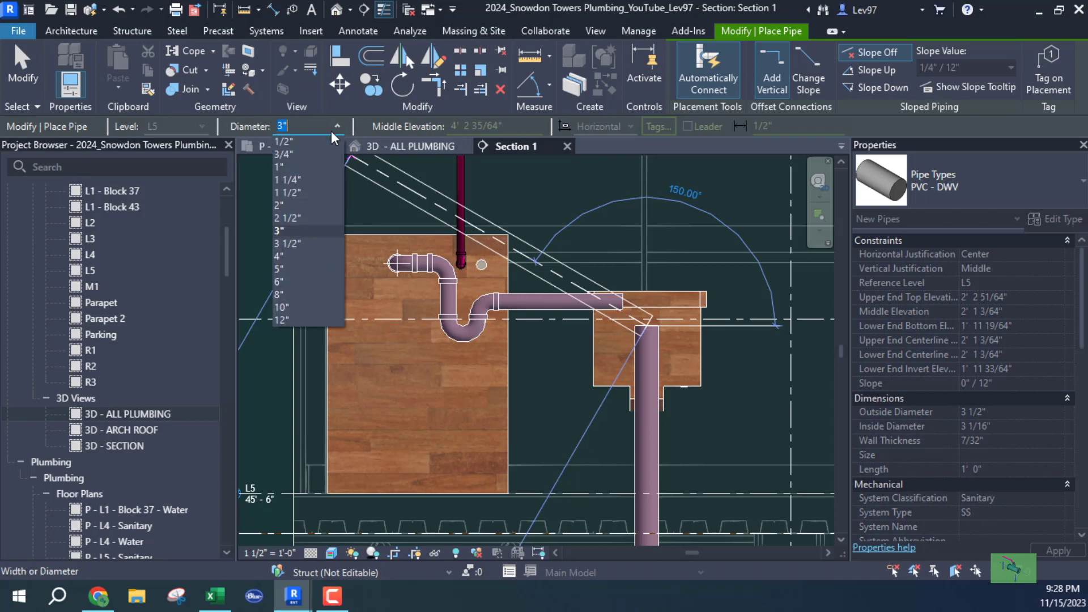
left_click(284, 205)
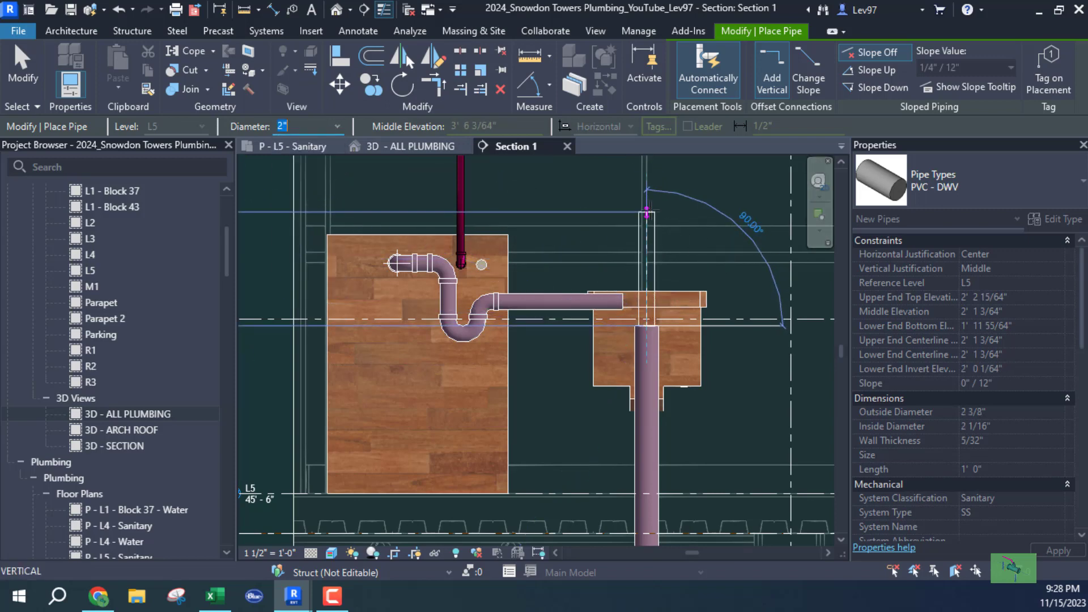
left_click(647, 213)
key("Escape")
key("Escape")
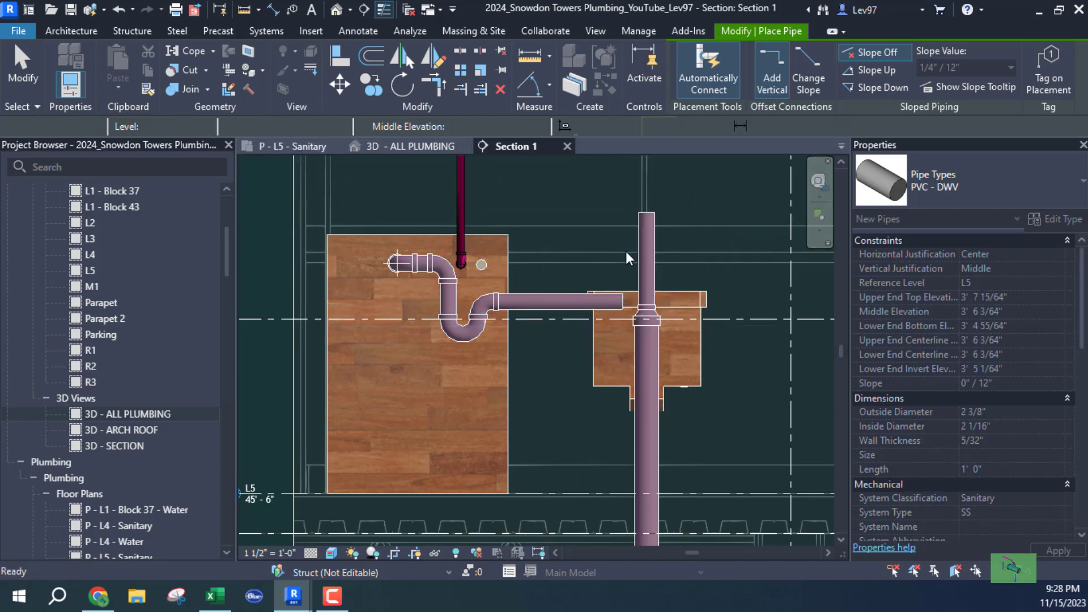
Step: Move the reducer on the stack down to just below the toilet's outline
left_click(644, 321)
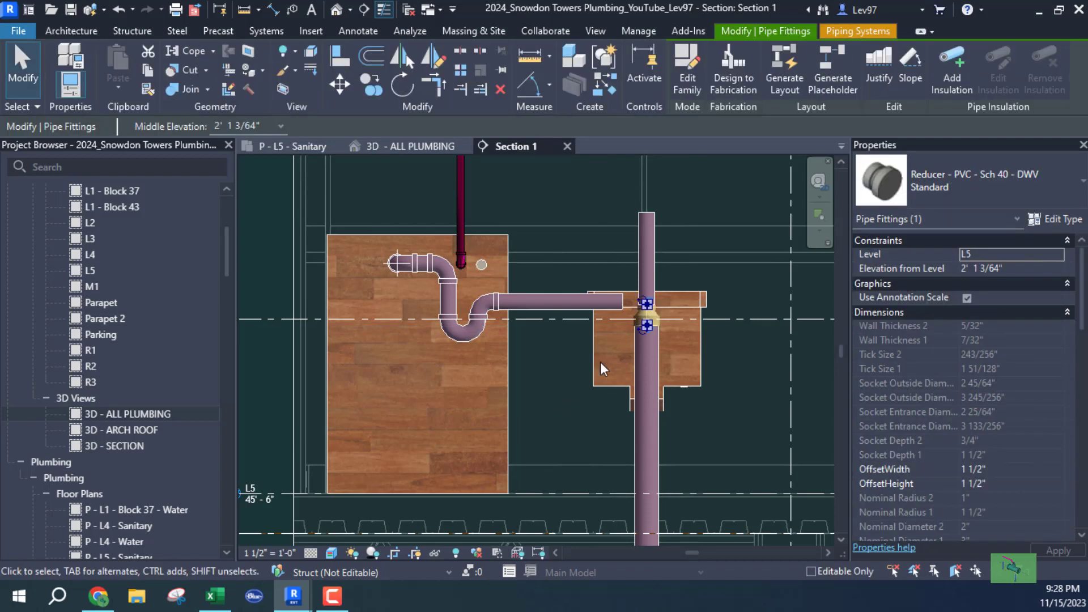
key("Down")
key("Down")
key("Down")
key("Down")
key("Down")
key("Down")
key("Down")
key("Down")
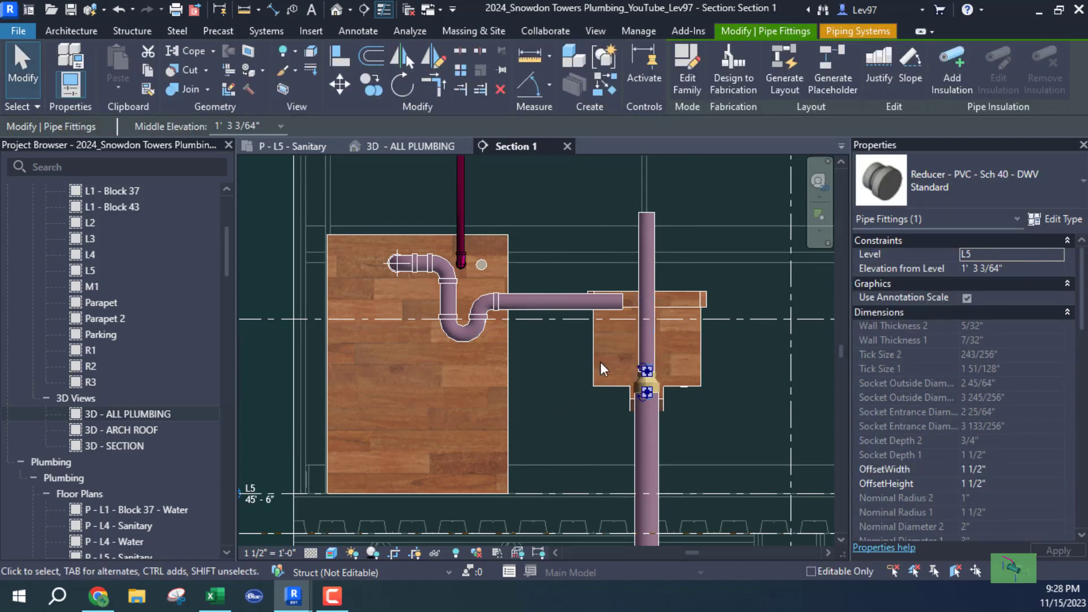
key("Escape")
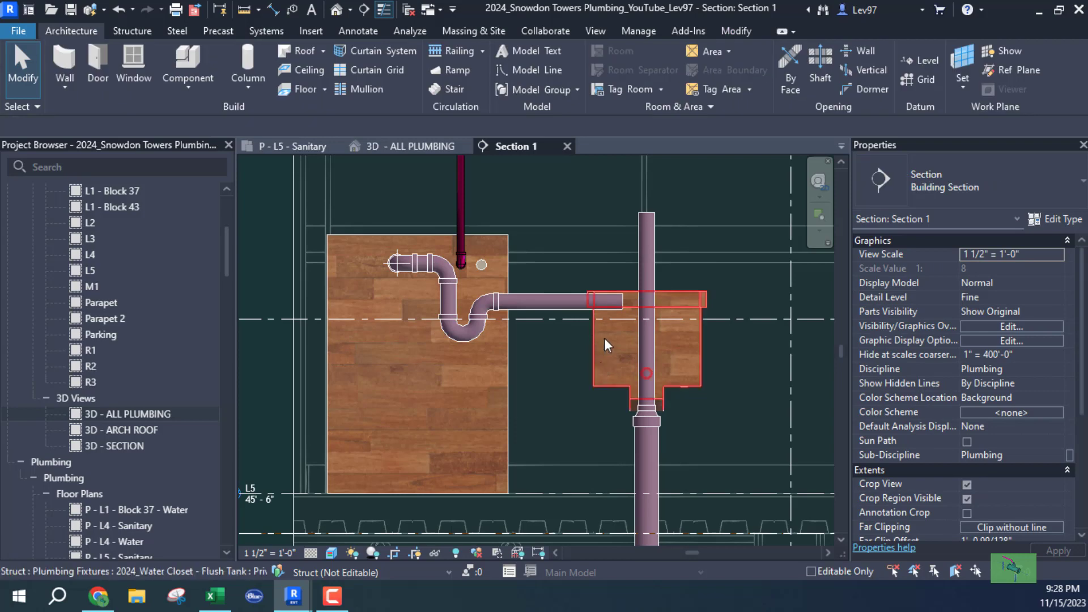
Step: Trim the horizontal washer drain and the vertical 2" pipe to a corner, joining them with an elbow, and check the connecting pipe
middle_click_drag(742, 372, 743, 377)
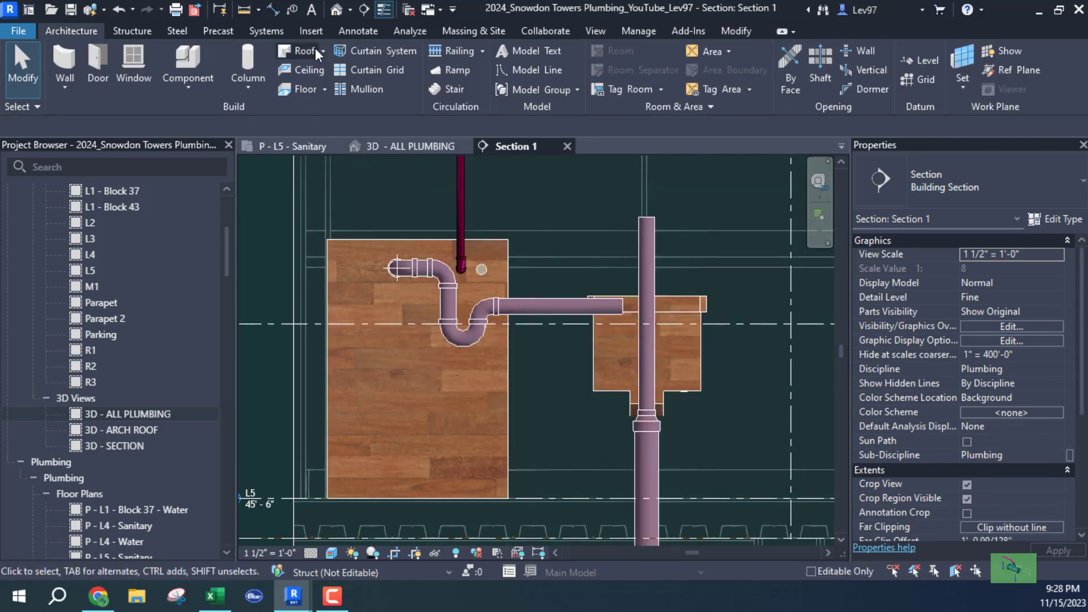
left_click(735, 32)
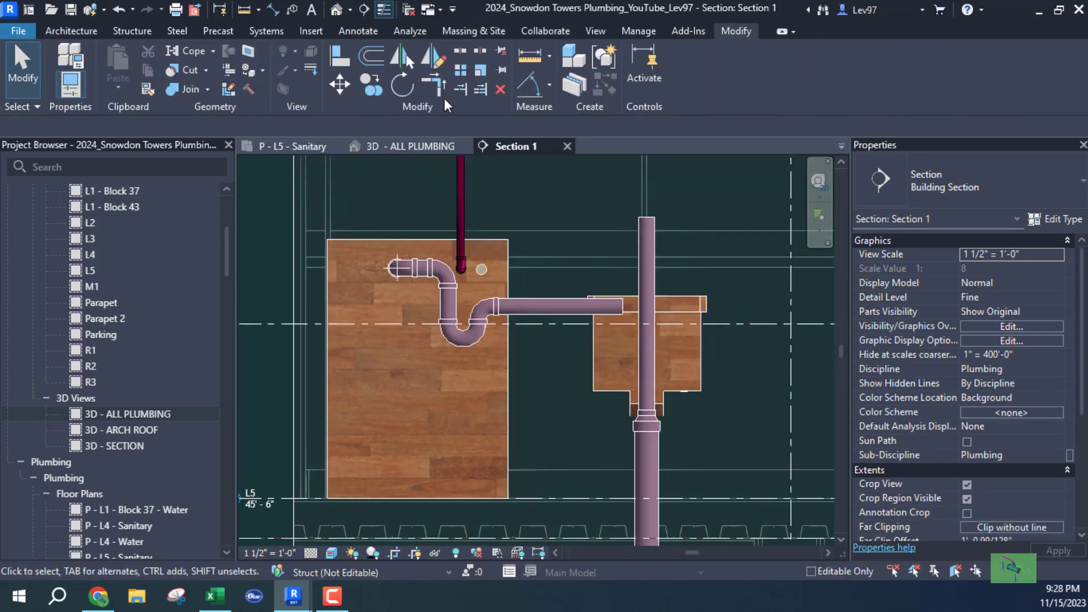
left_click(437, 80)
left_click(530, 306)
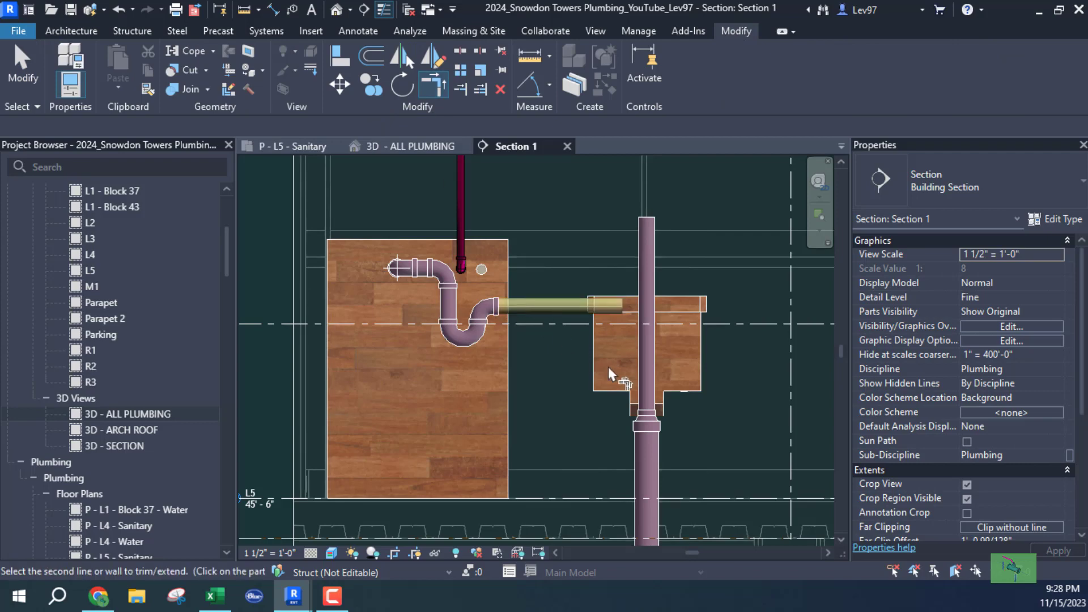
left_click(641, 379)
key("Escape")
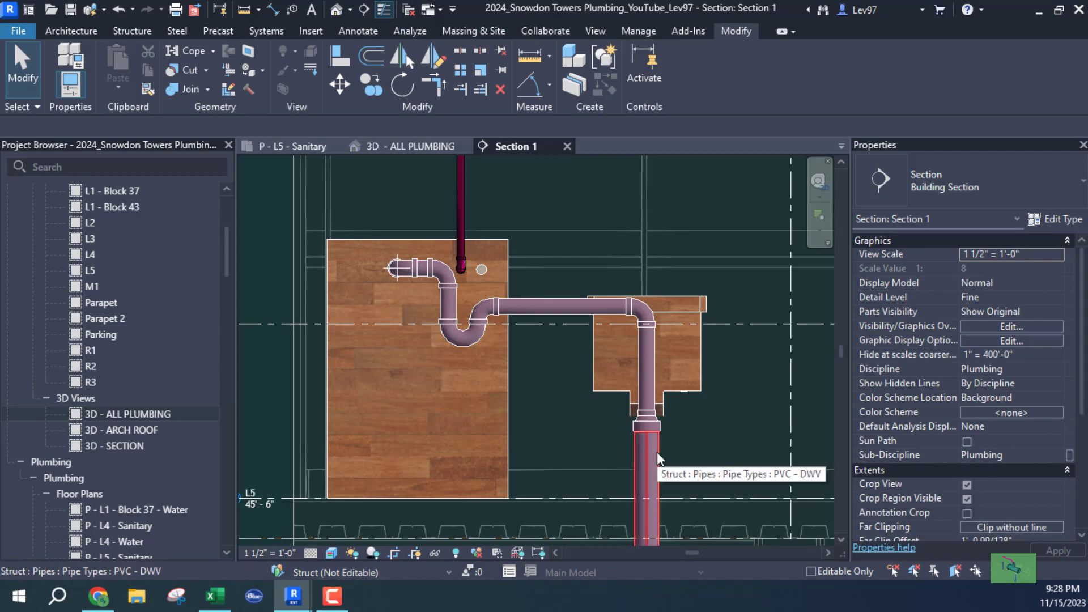
left_click(648, 368)
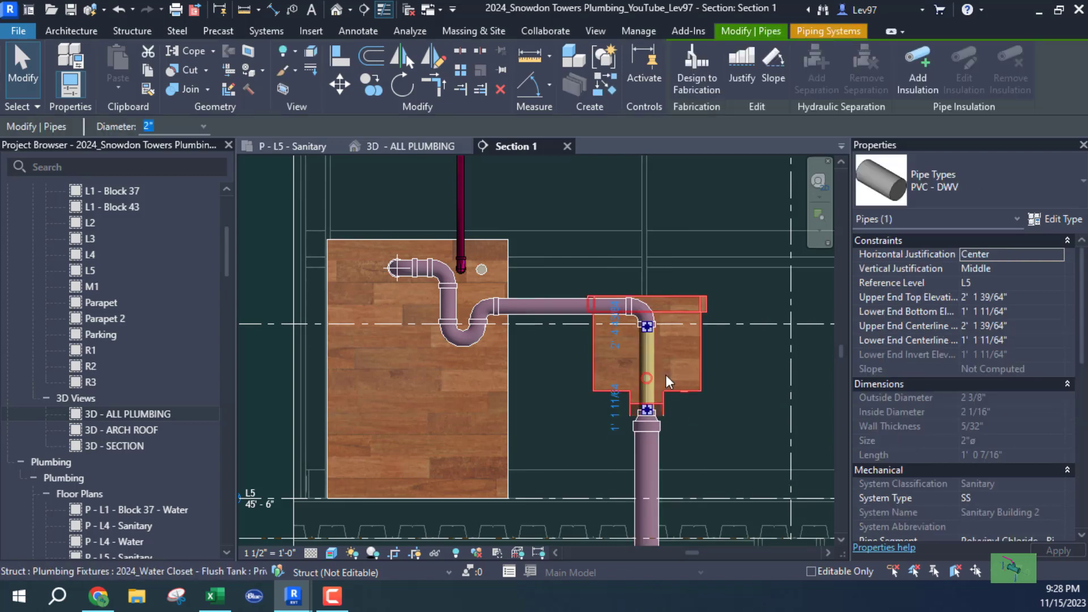
middle_click_drag(572, 434, 573, 424)
left_click(572, 412)
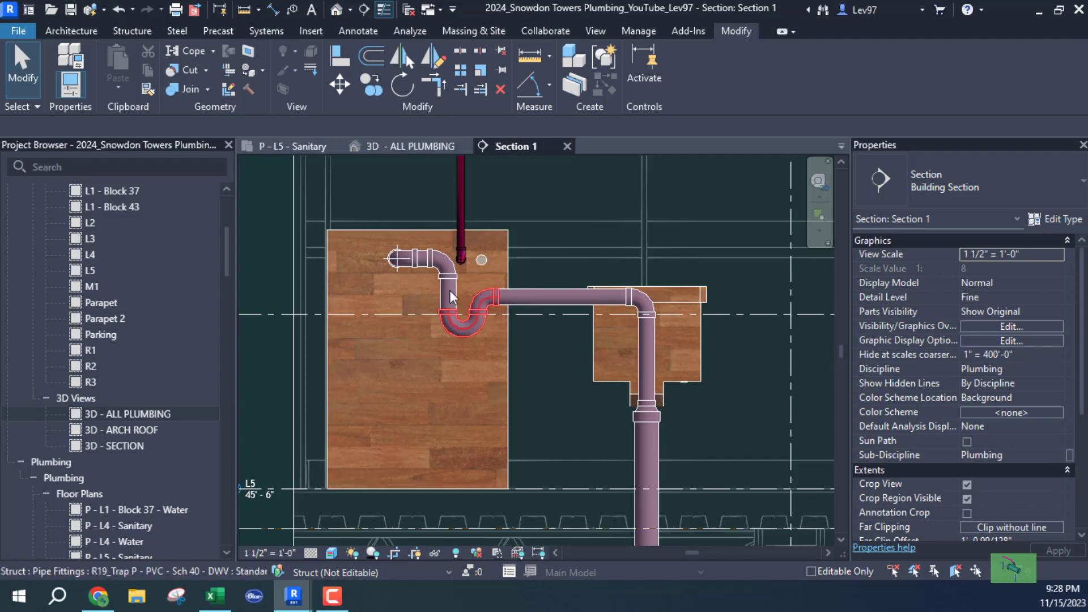
Step: Undo the corner trim and the reducer's move down the stack
left_click(123, 6)
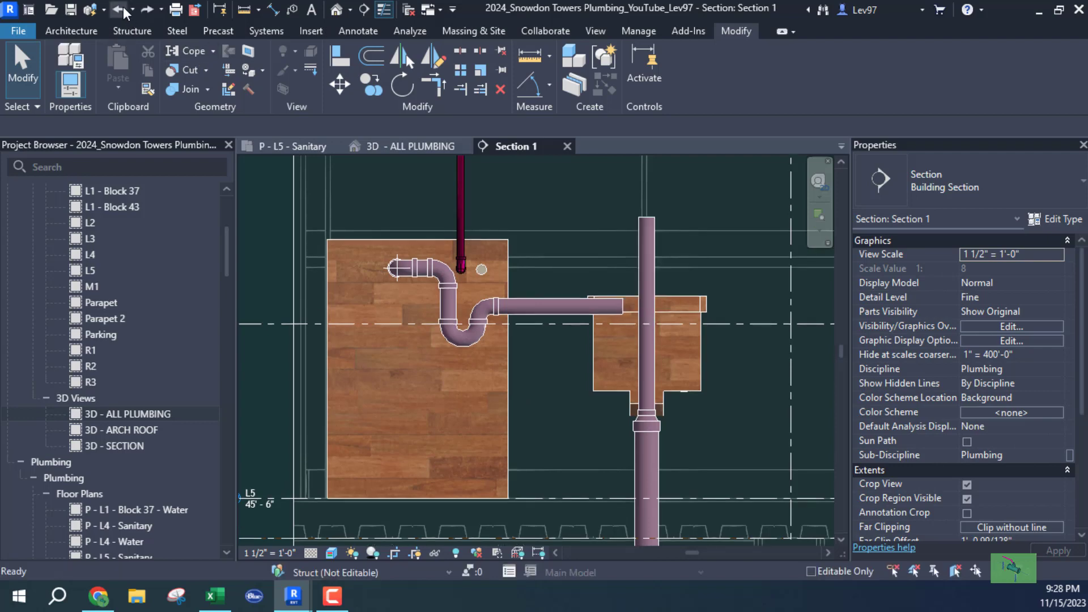
left_click(123, 6)
left_click(124, 5)
left_click(124, 6)
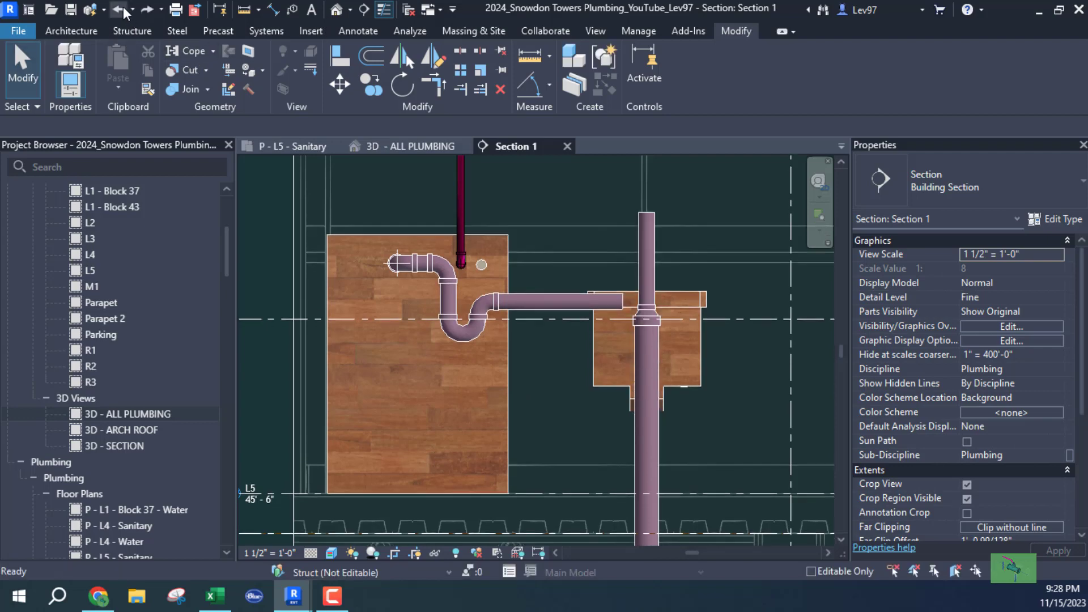
Step: Undo the vertical 2" pipe and draw a 3" pipe 1' 0" vertically upward from the open top of the stack instead
left_click(123, 6)
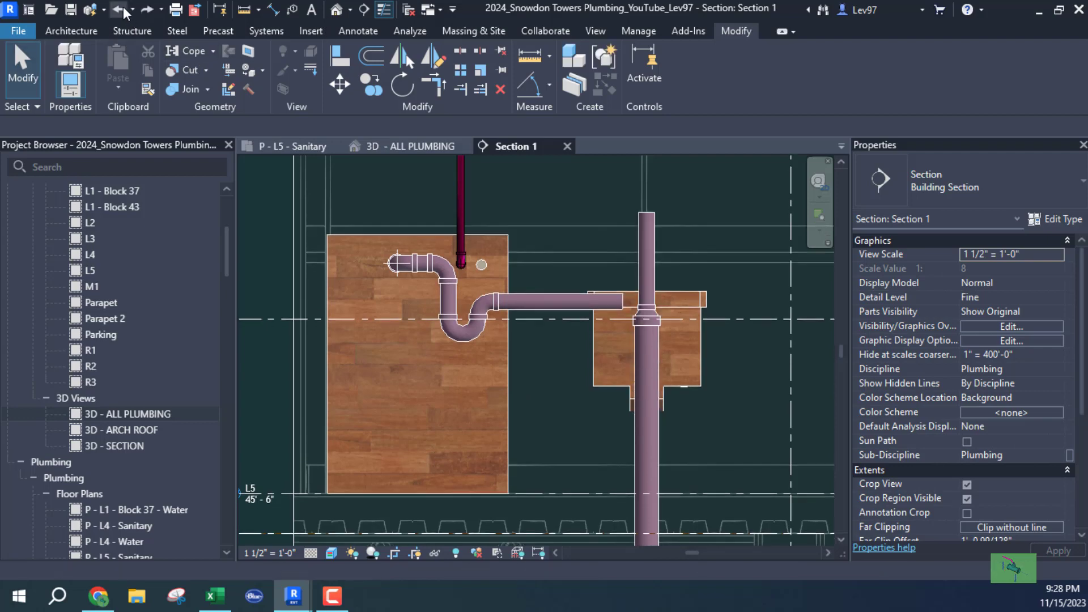
left_click(650, 340)
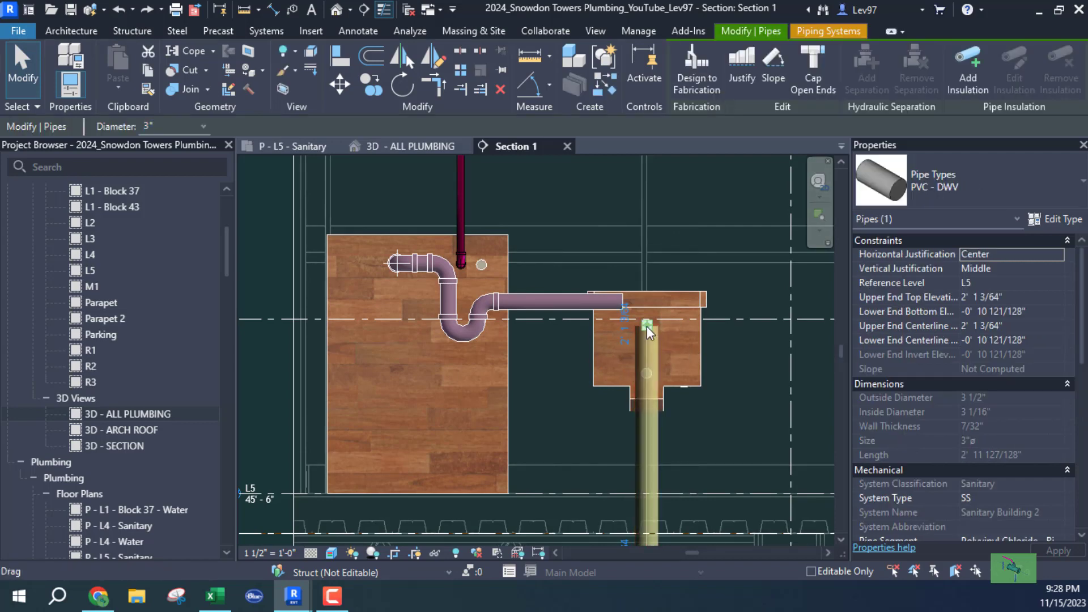
right_click(647, 325)
left_click(695, 139)
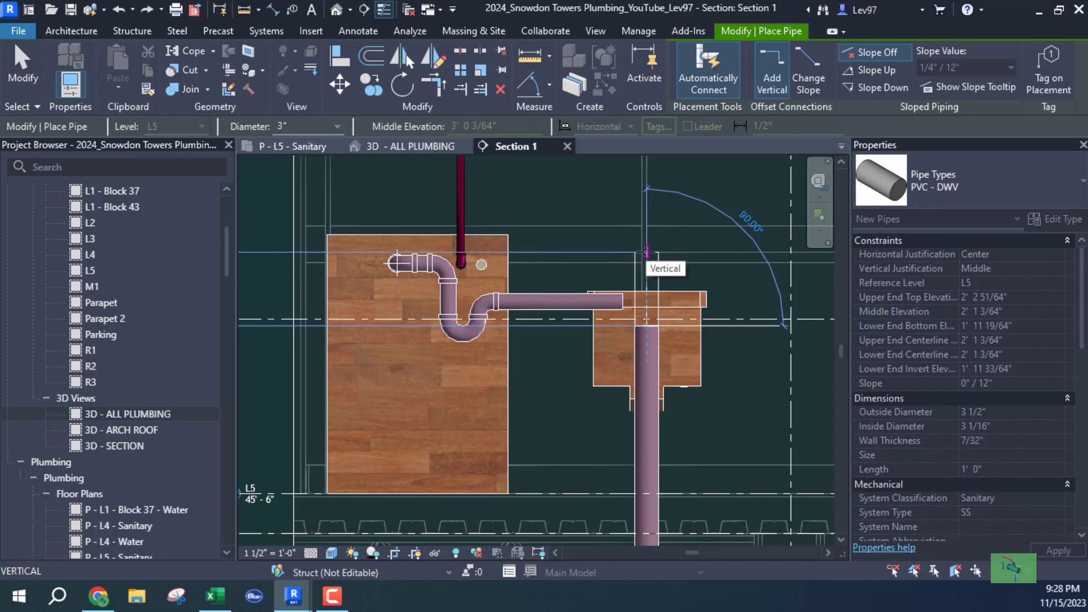
left_click(647, 248)
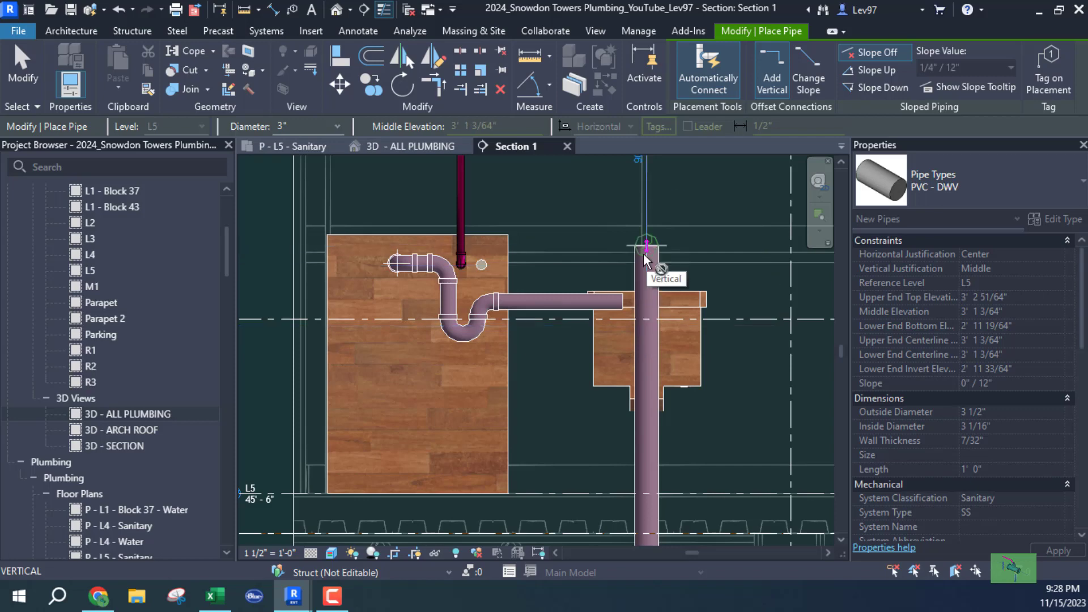
key("Escape")
key("Escape")
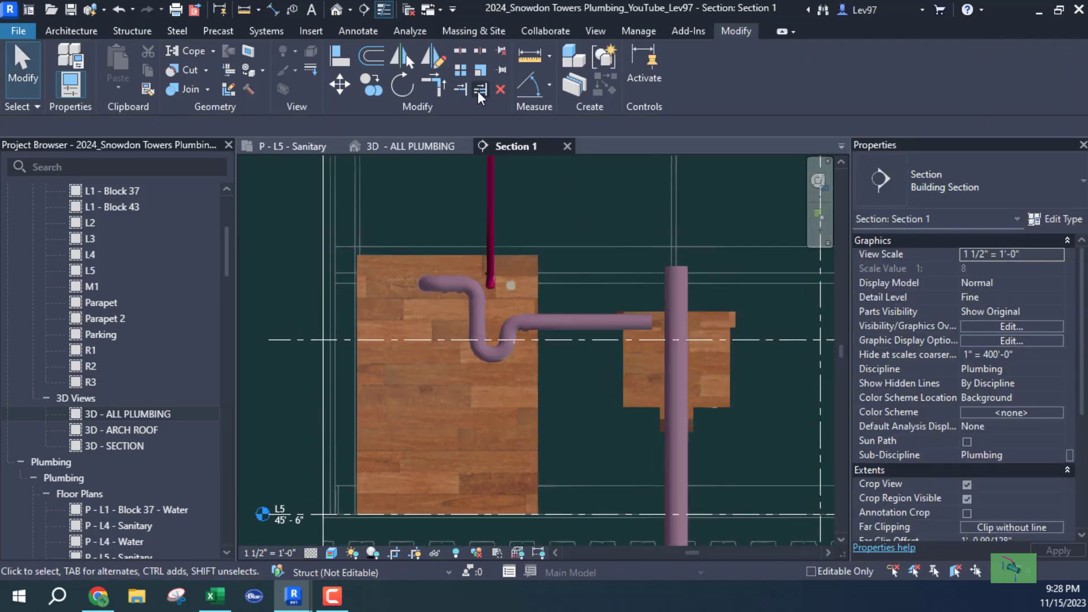
Step: Extend the horizontal washer drain to the vertical 3" stack so that they join with a tee
left_click(461, 89)
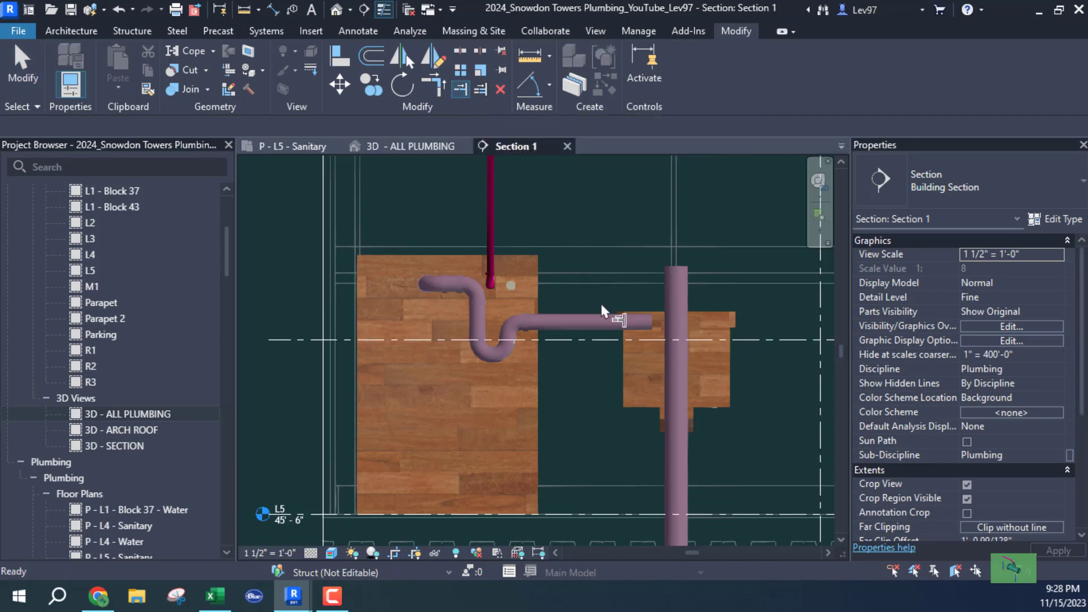
left_click(626, 387)
left_click(639, 366)
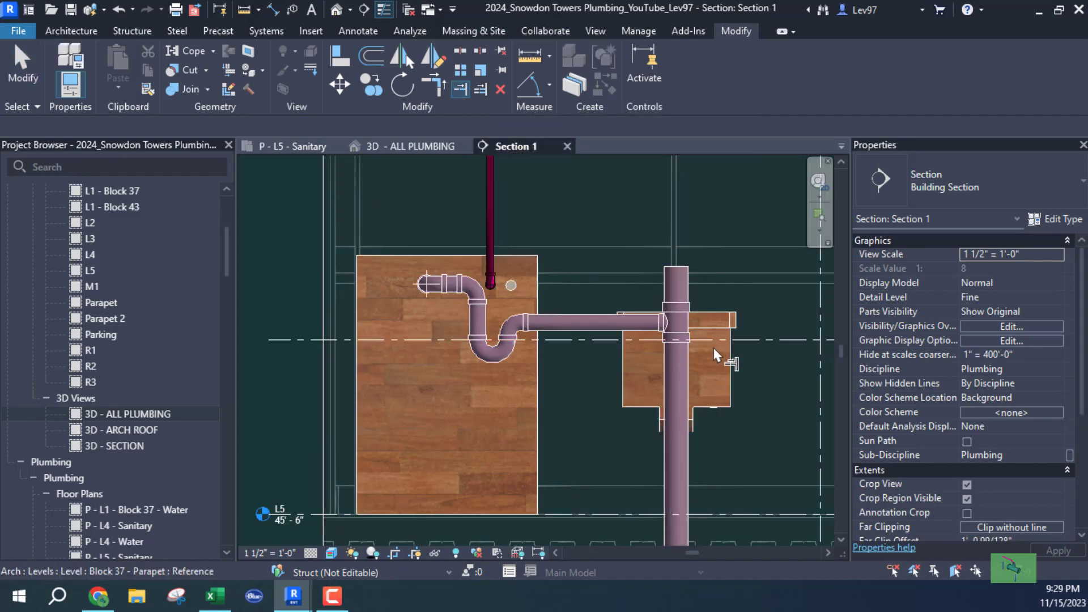
key("Escape")
Step: Change the tee between the washer drain and the stack to Tee Reducing Sanitary - PVC - Sch 40 - DWV, Standard
left_click(682, 311)
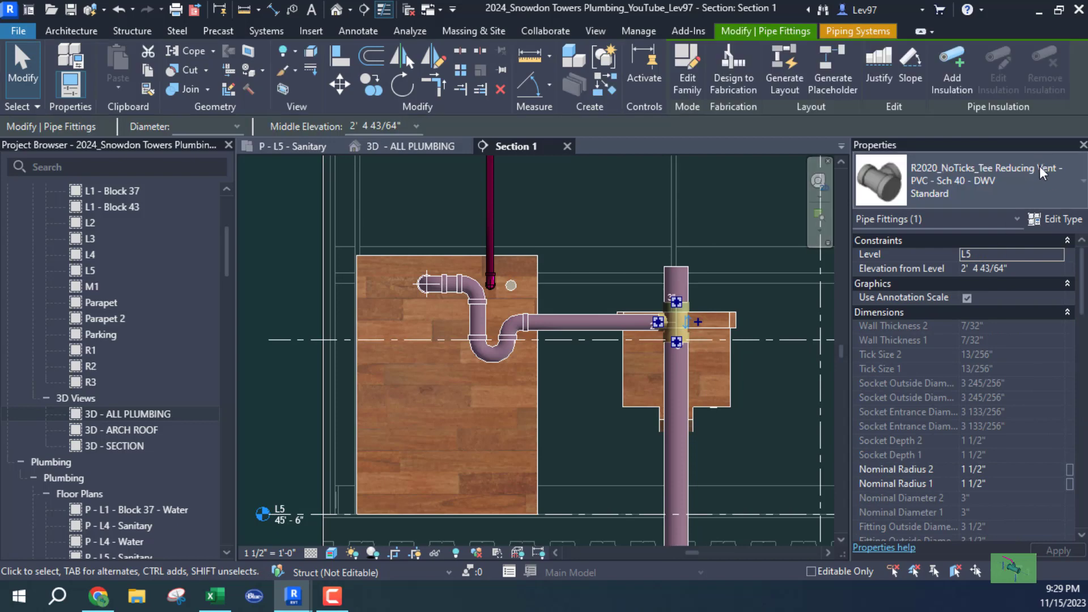
left_click(1061, 187)
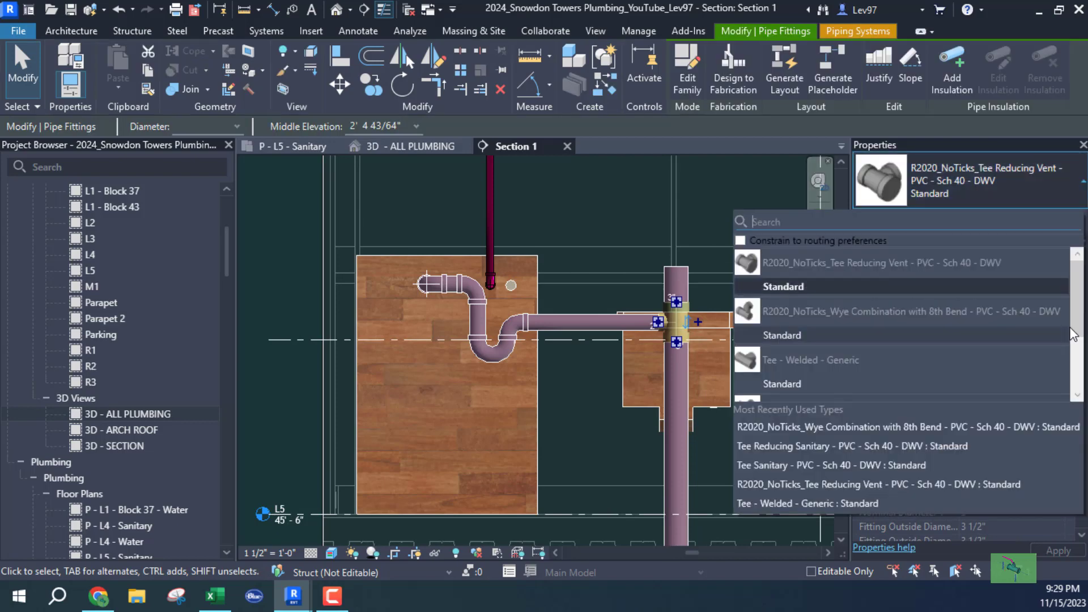
scroll(822, 363, "down", 1)
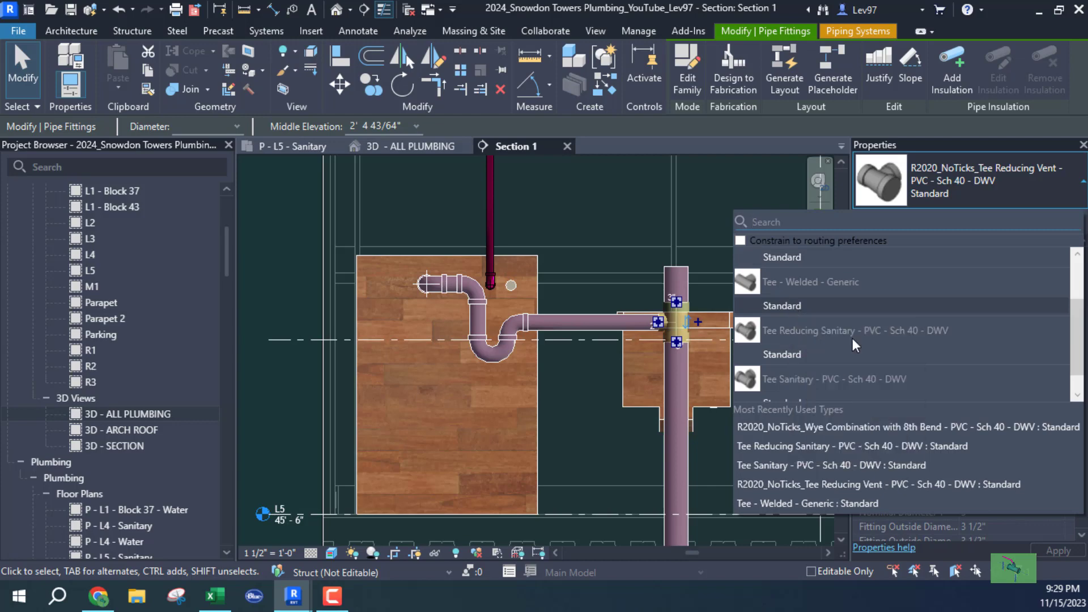
left_click(777, 354)
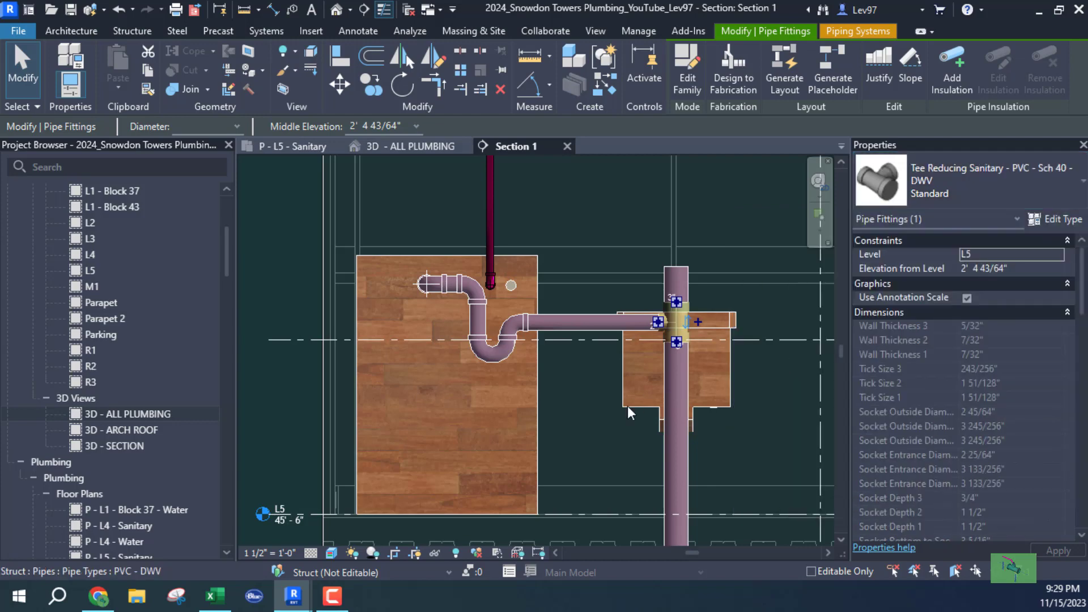
left_click(580, 413)
Step: Cap the open end of the short 3" pipe above the tee
middle_click_drag(600, 393, 592, 430)
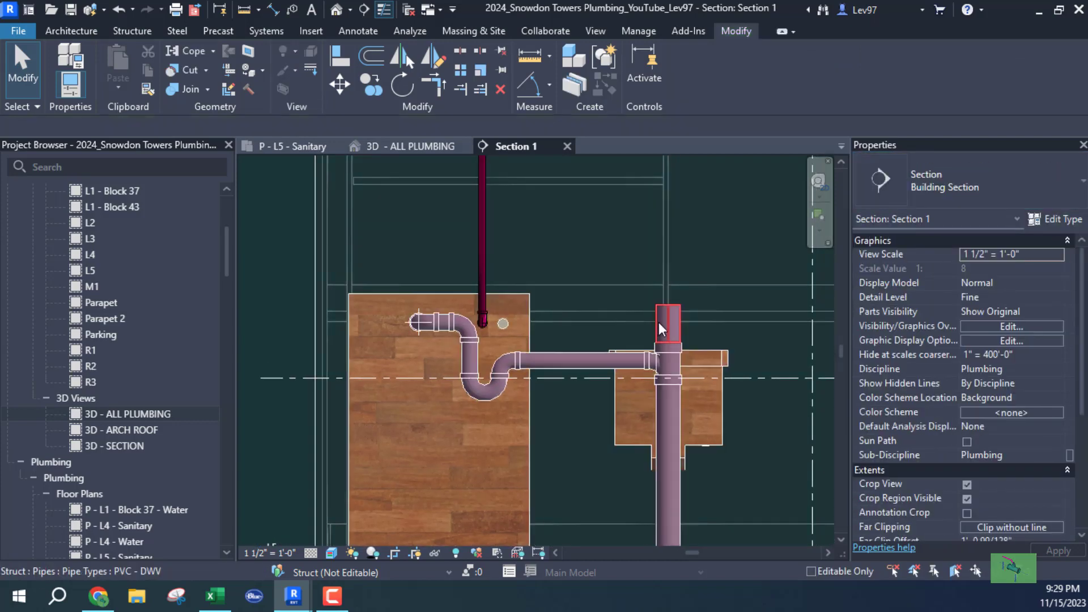
left_click(658, 319)
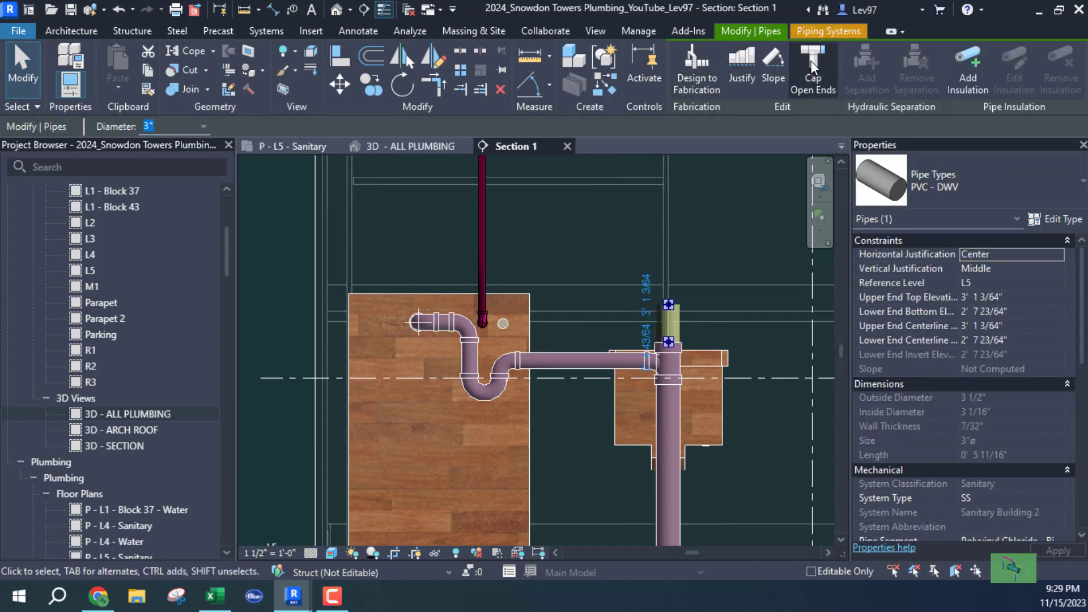
left_click(645, 499)
Step: Inspect the fixture units of the 3" stack pipe below the tee, and return to the P - L5 - Sanitary plan for annotation
left_click(666, 494)
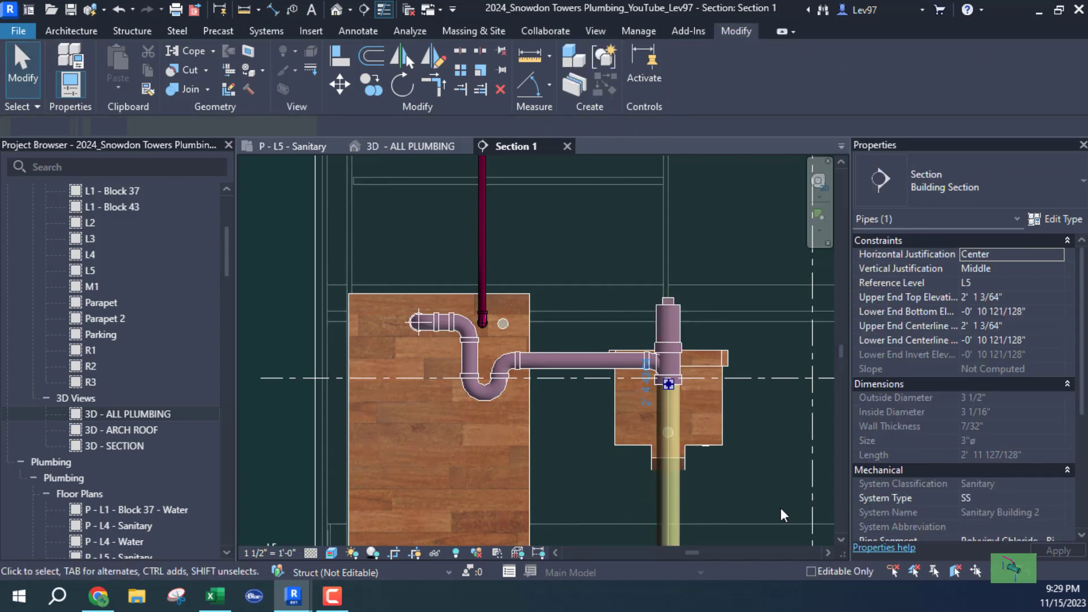
scroll(998, 421, "down", 5)
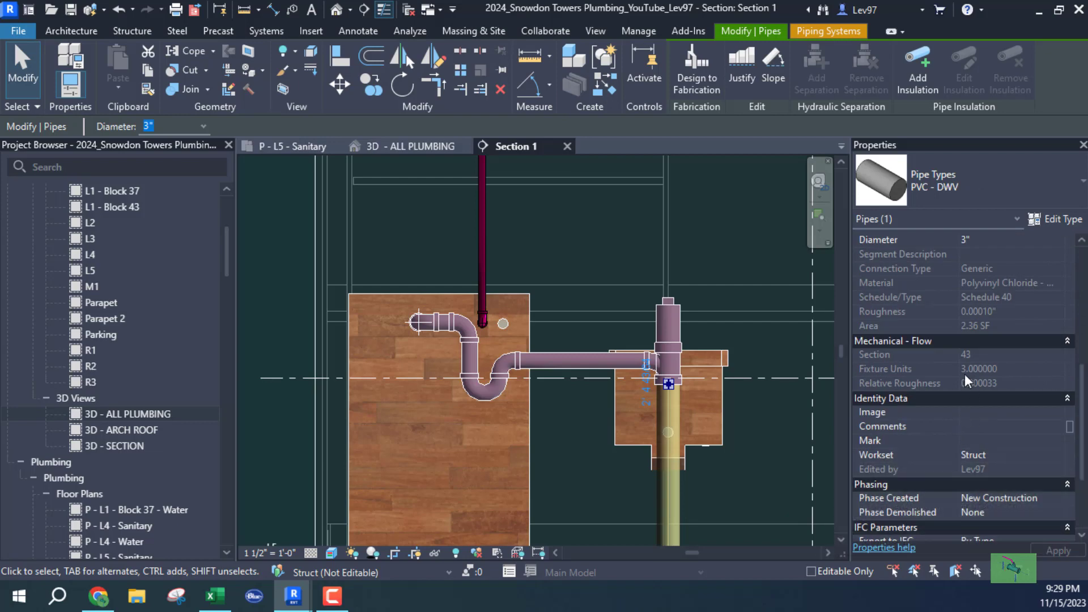
left_click(563, 493)
left_click(288, 146)
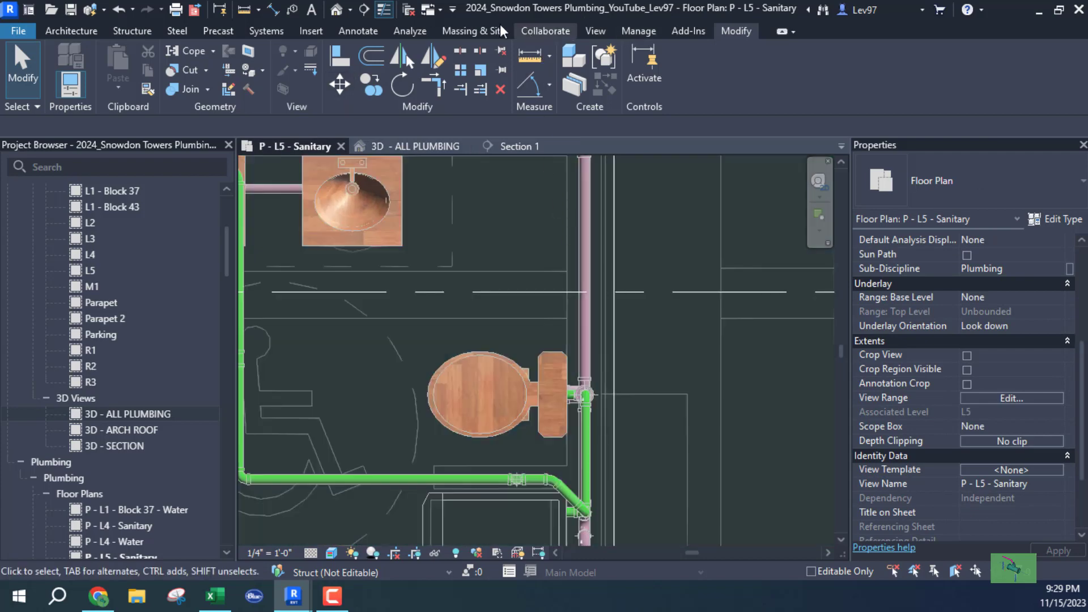
left_click(373, 29)
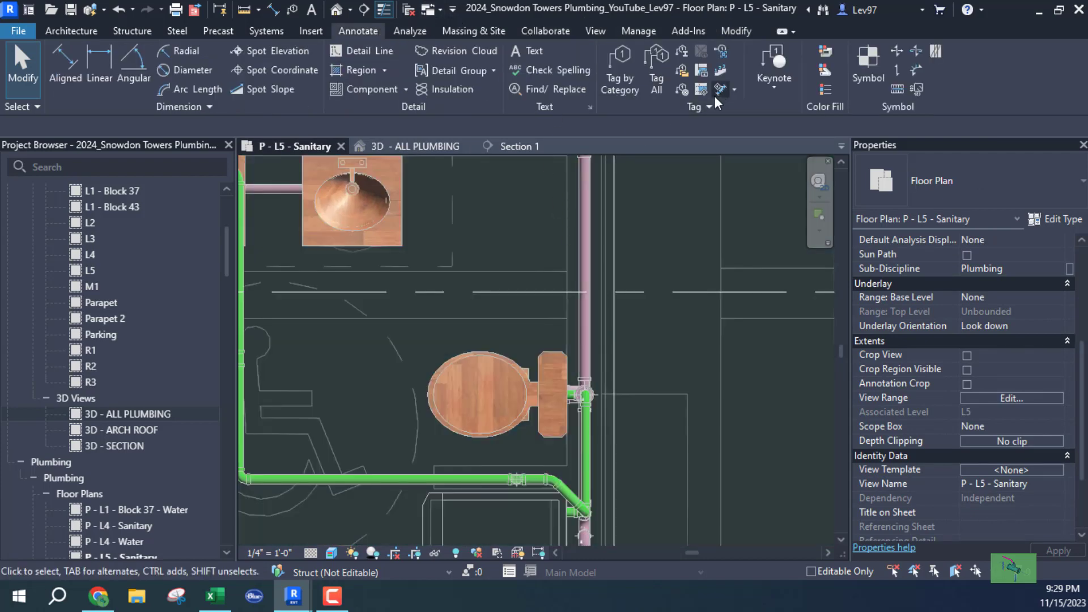
left_click(613, 86)
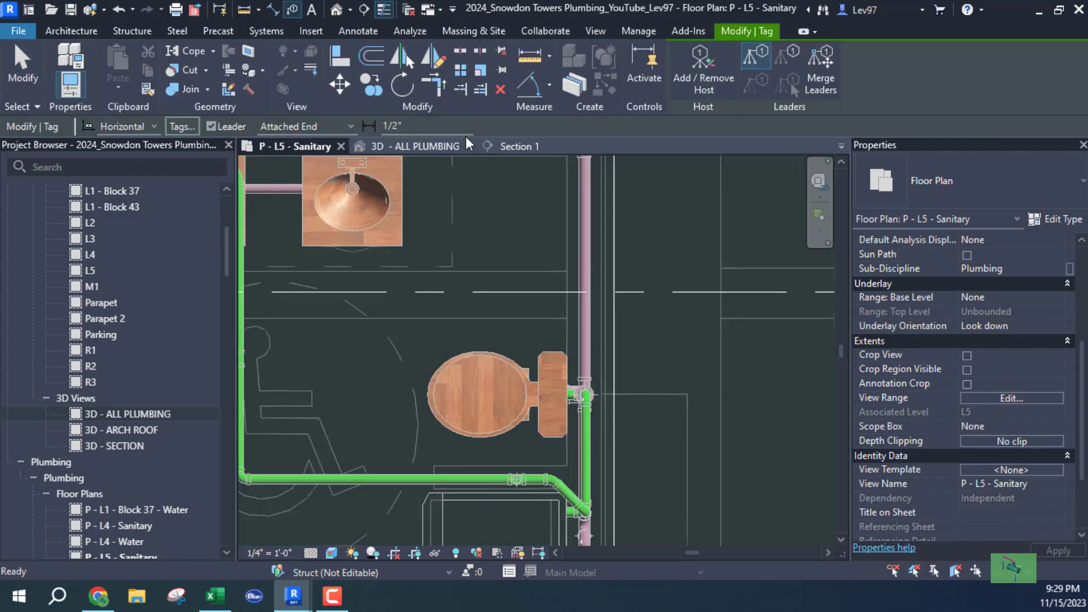
left_click(287, 127)
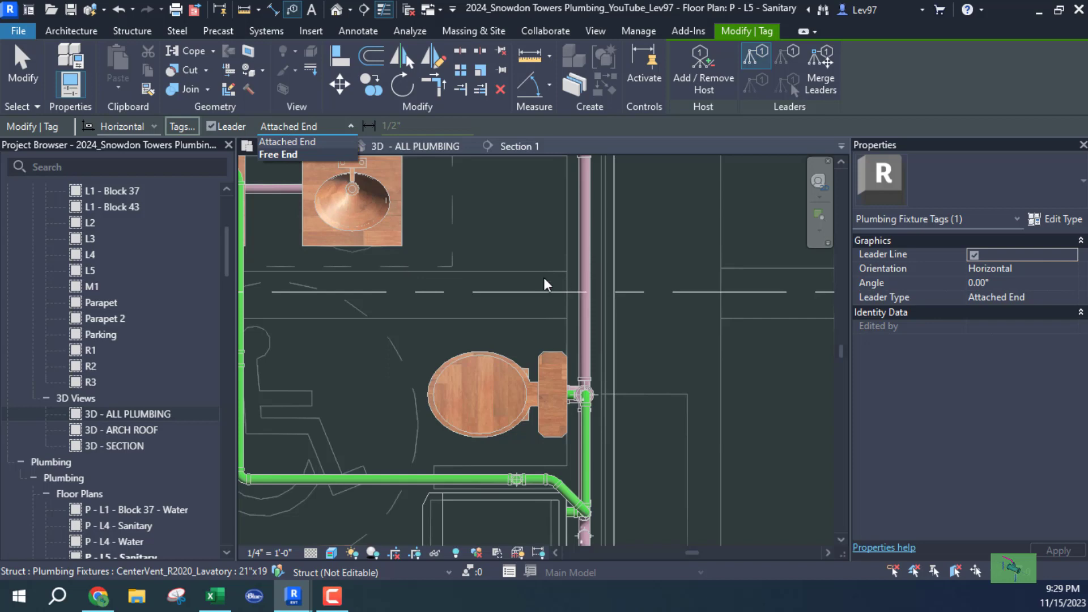
key("Escape")
key("Escape")
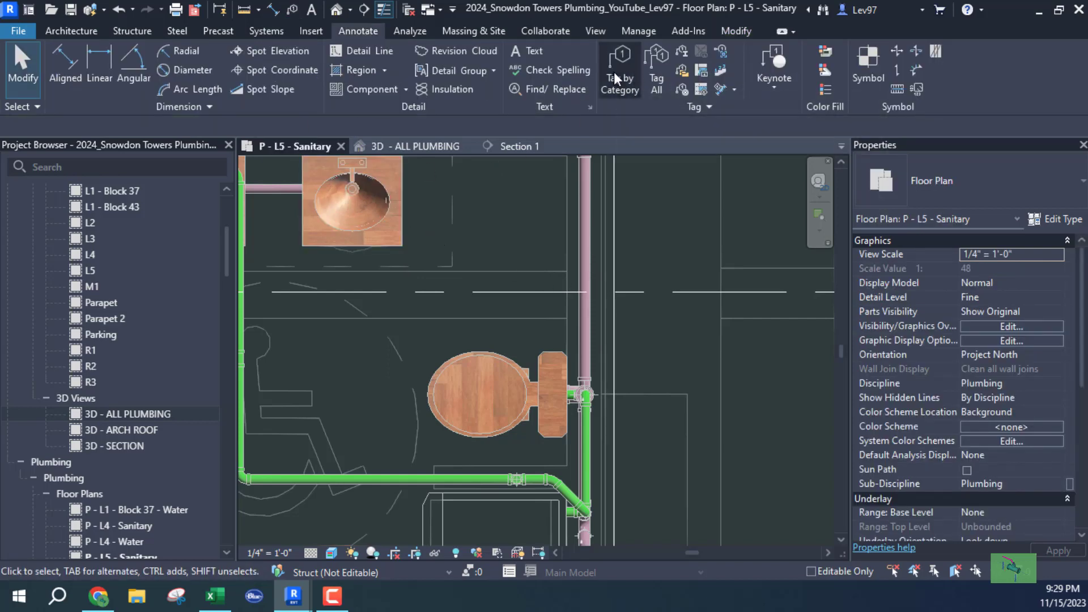
left_click(614, 72)
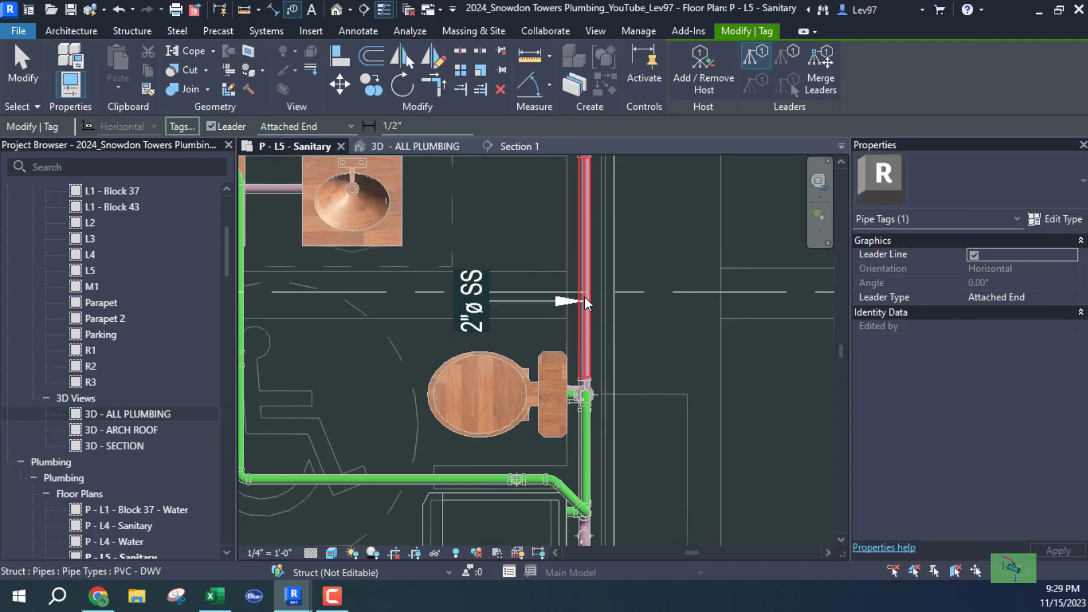
key("Escape")
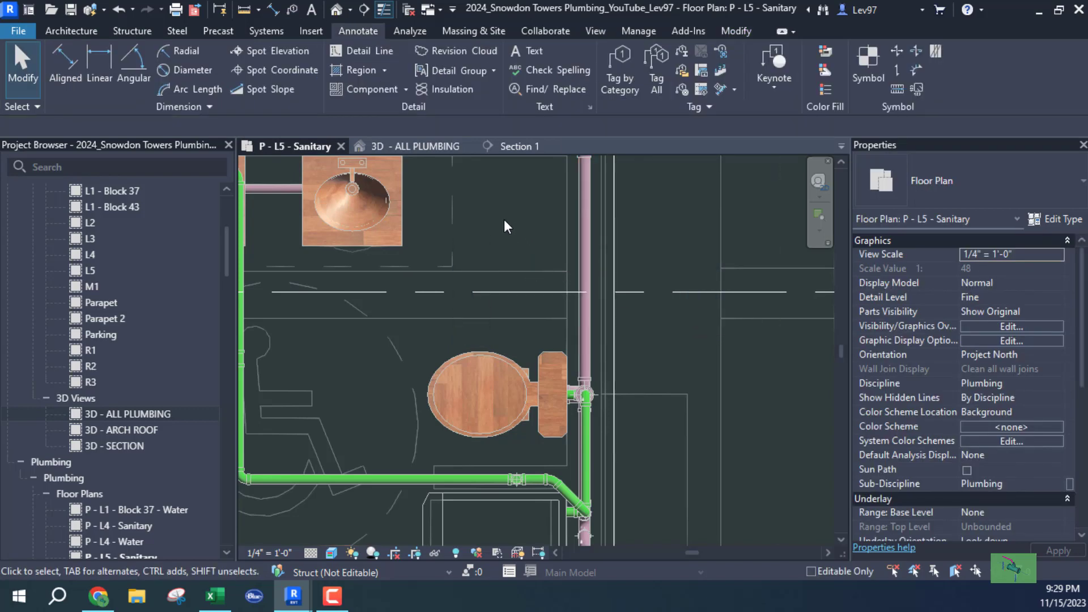
Step: Tag the vertical 2" sanitary pipe beside the toilet and the horizontal 1 1/2" vent pipe by category, without leaders
left_click(624, 87)
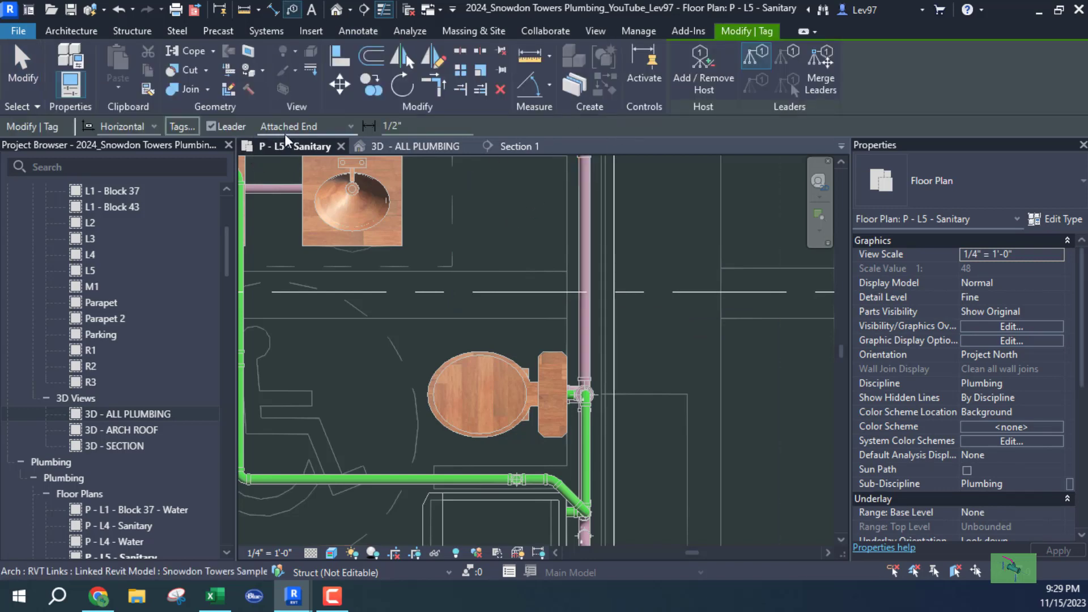
left_click(212, 127)
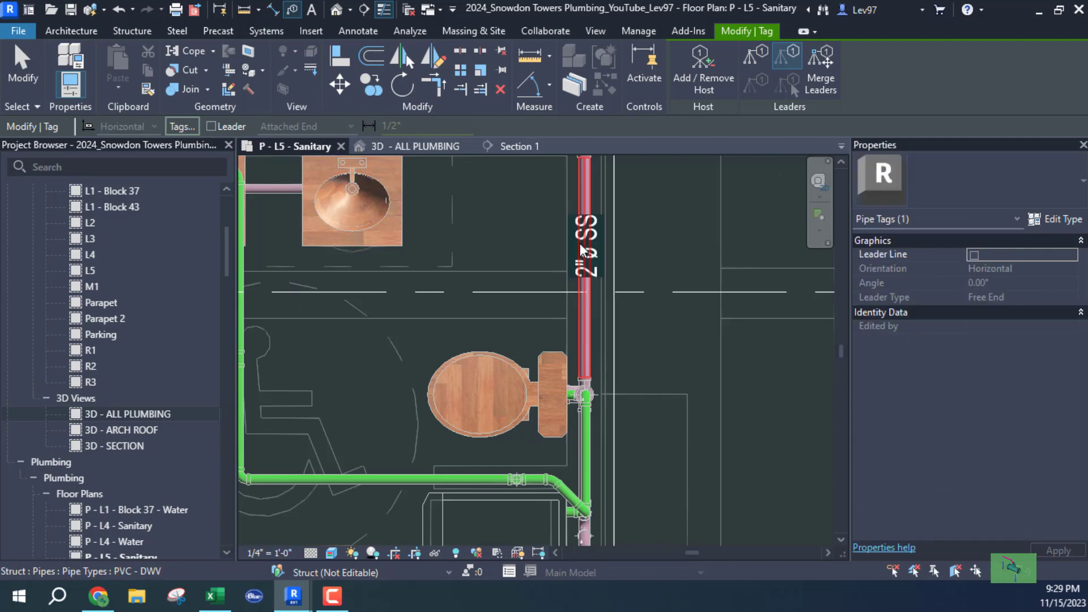
left_click(559, 247)
left_click(361, 481)
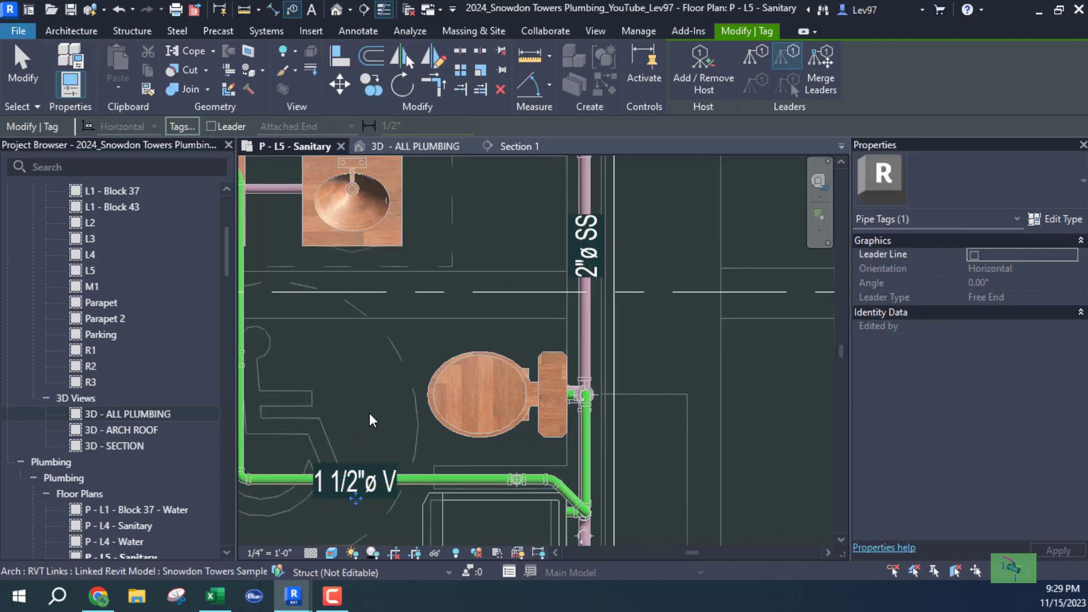
key("Escape")
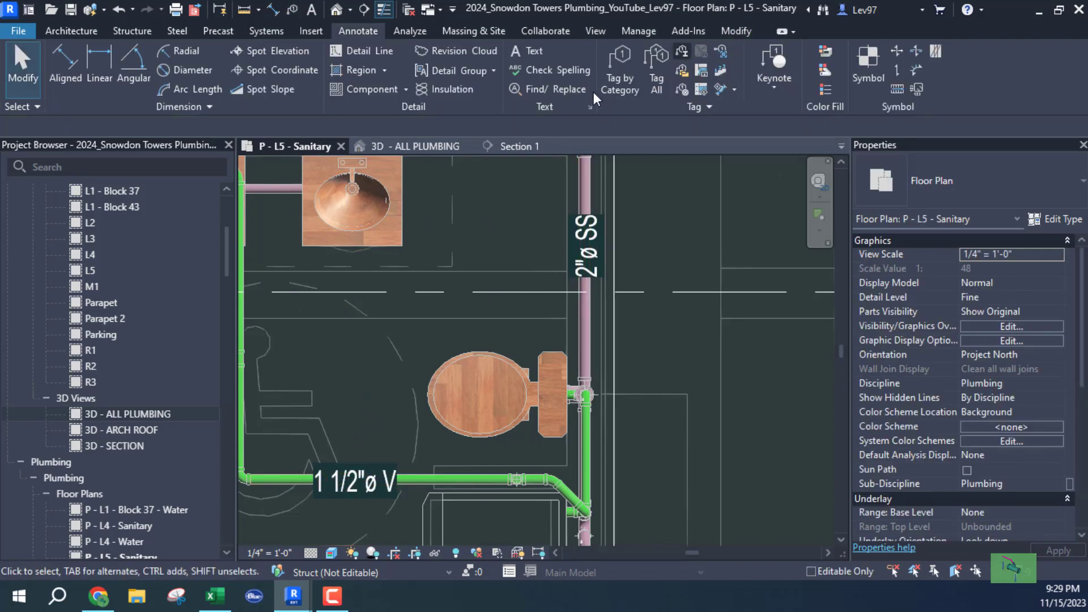
Step: Tag the 3" sanitary stack behind the toilet by category with a free-end leader, placing the tag outside the wall, up and away from the stack
left_click(620, 74)
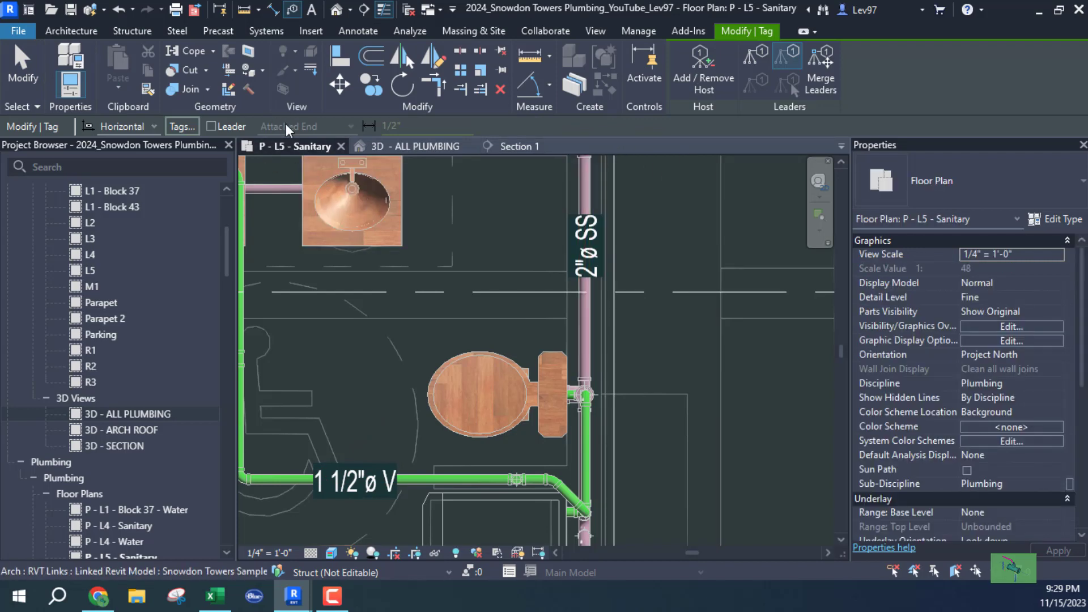
left_click(211, 126)
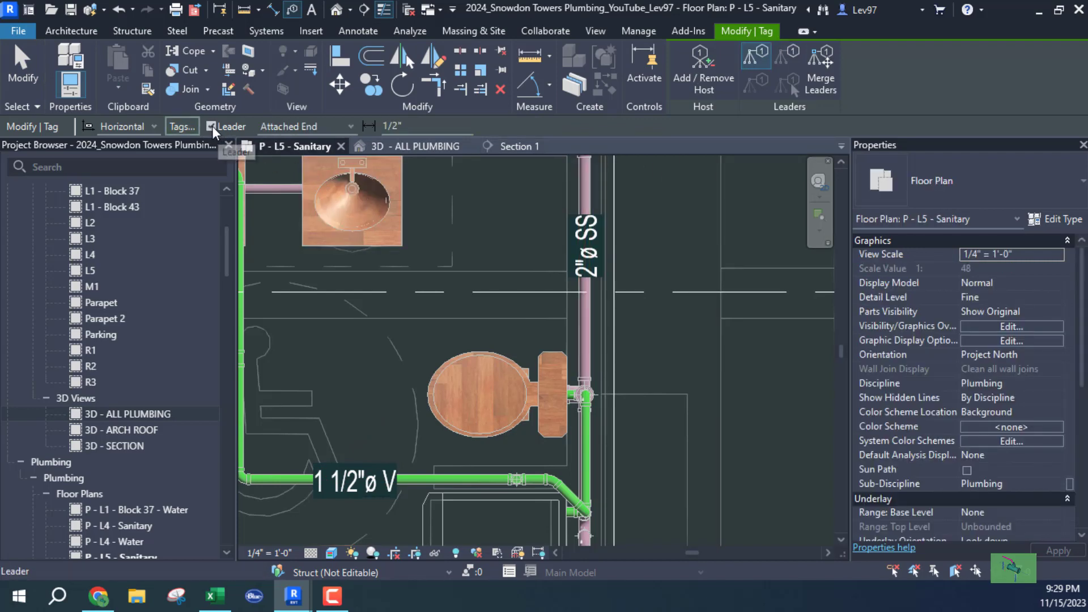
left_click(348, 127)
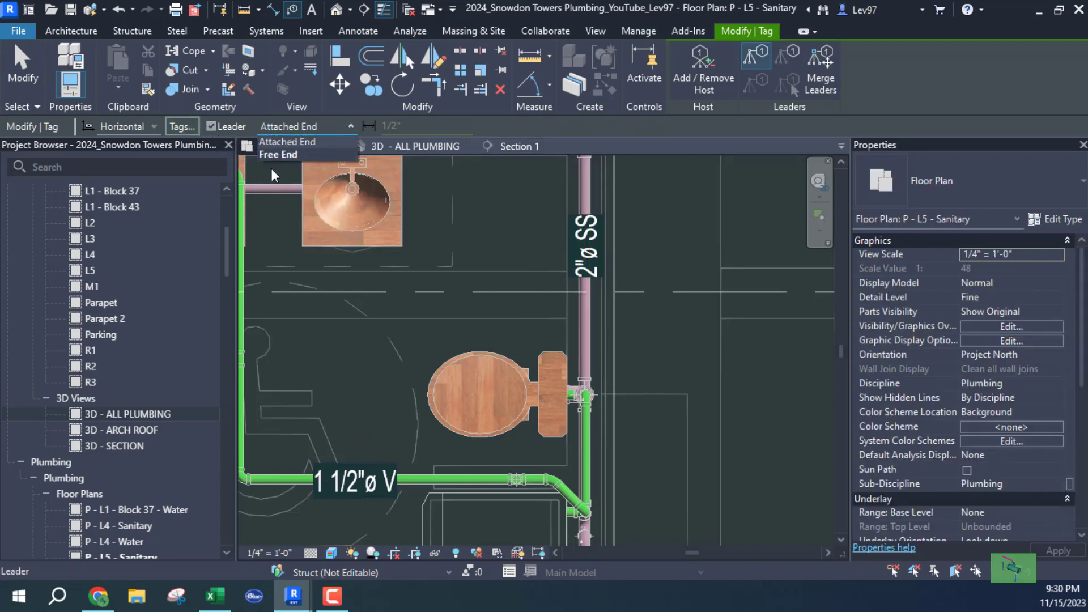
left_click(281, 153)
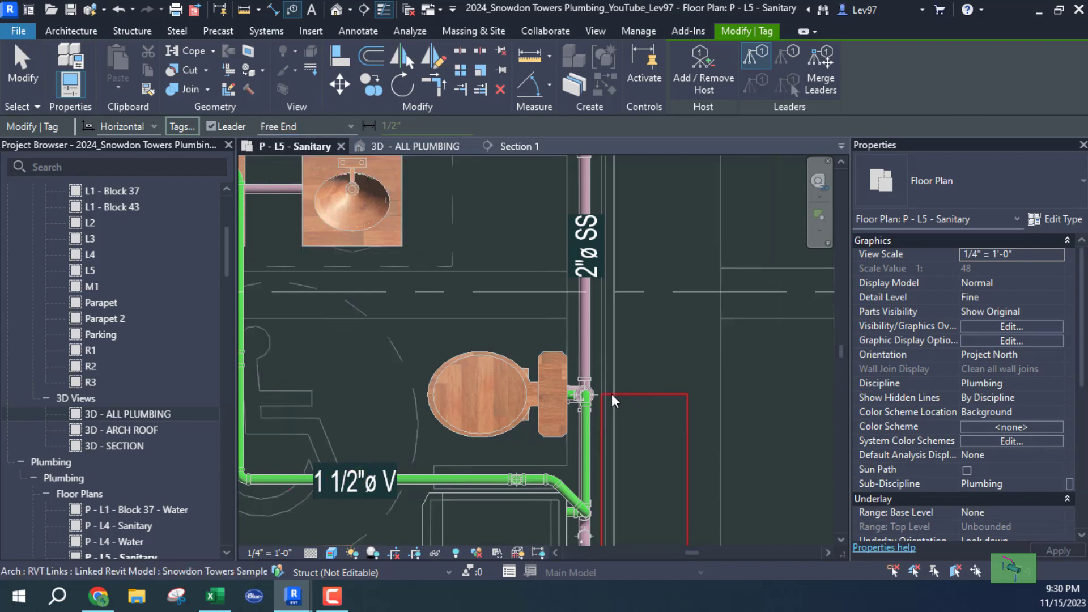
scroll(587, 393, "up", 2)
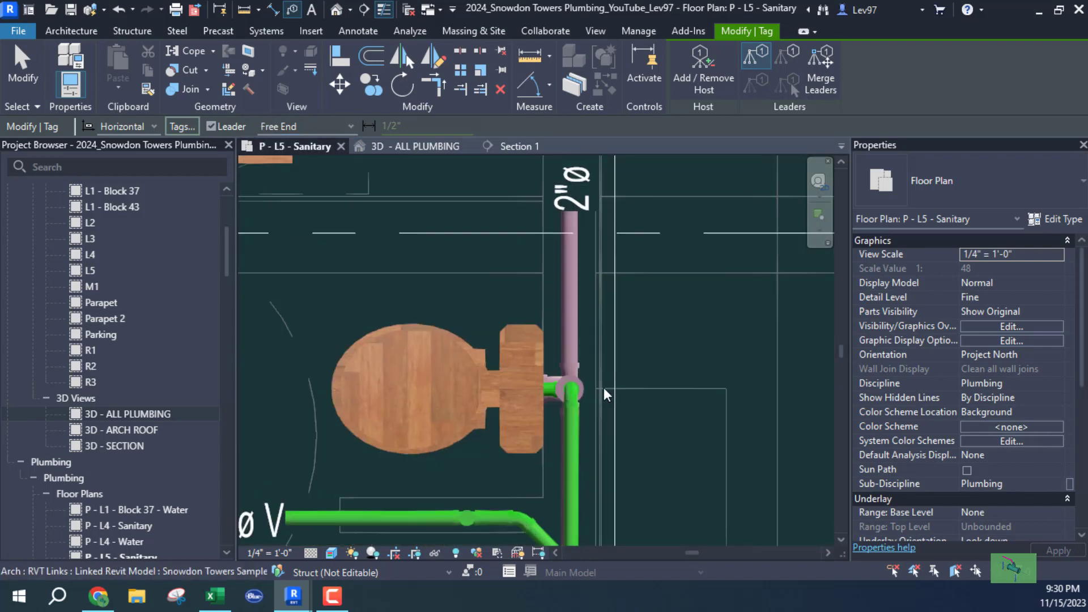
left_click(581, 380)
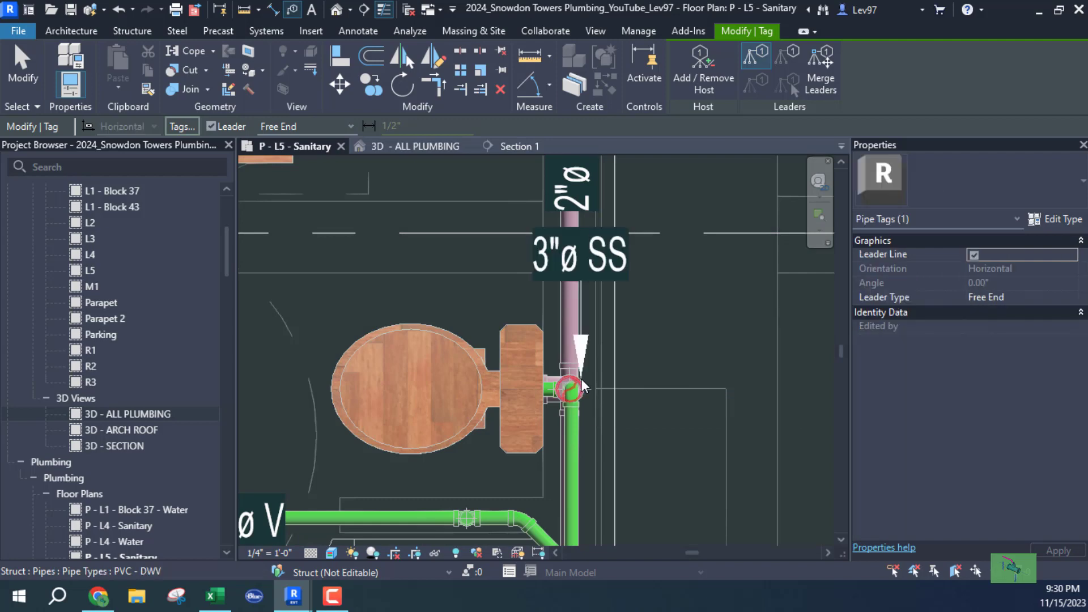
scroll(637, 309, "down", 2)
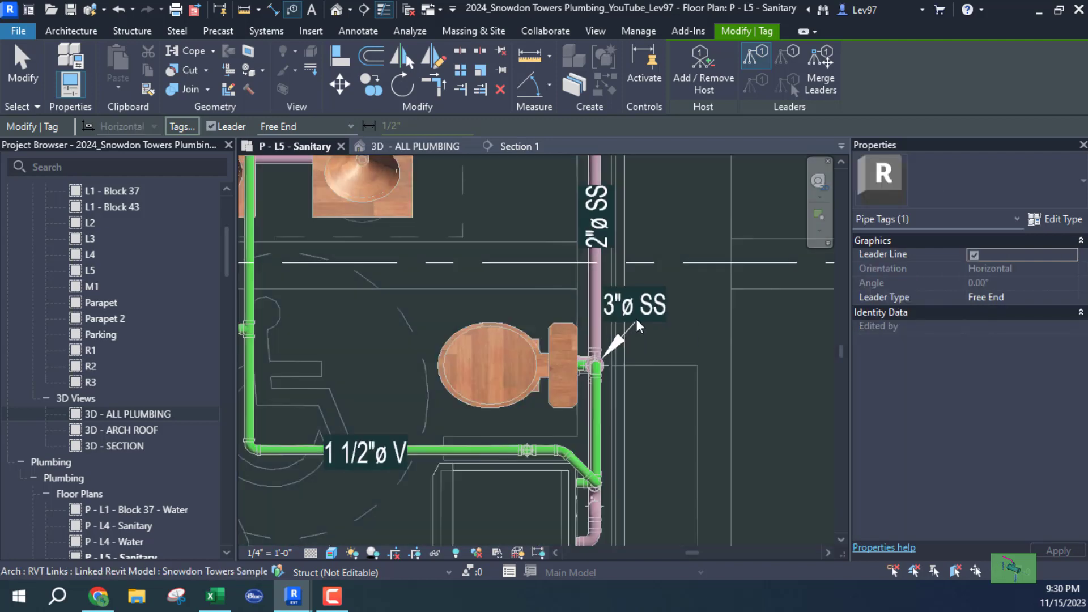
left_click(645, 314)
left_click(685, 315)
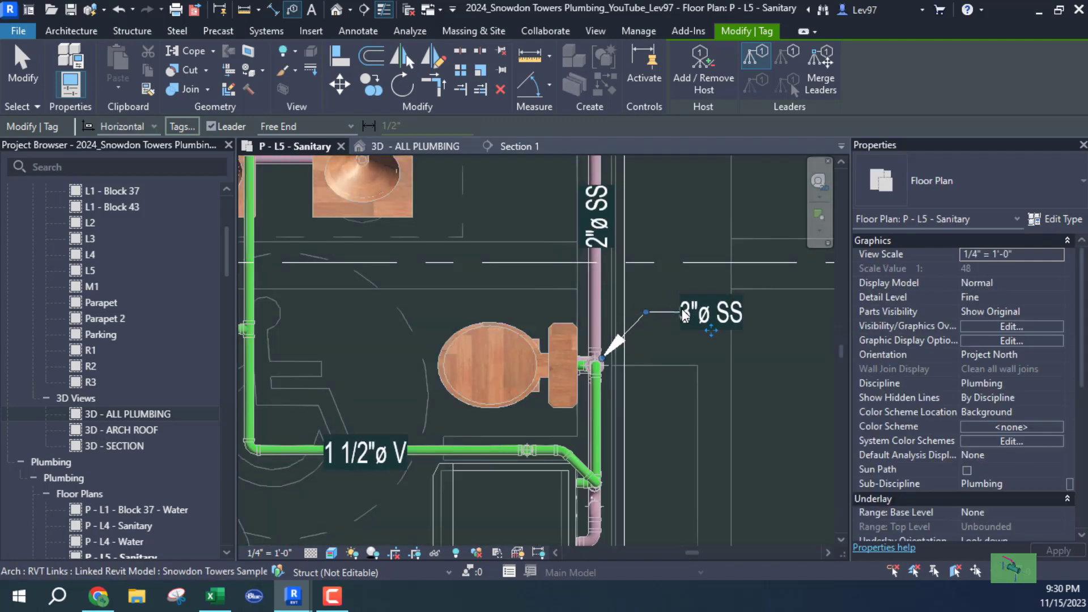
key("Escape")
key("Escape")
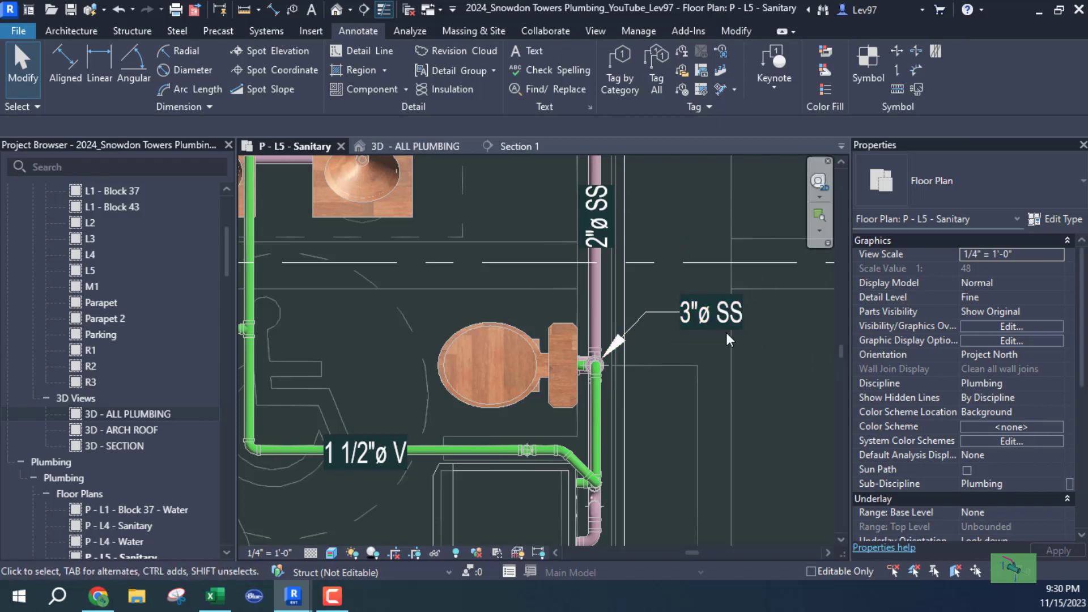
Step: Place a 3/32" Arial text note reading "DN" outside the wall, below the 3"ø SS tag
left_click(532, 50)
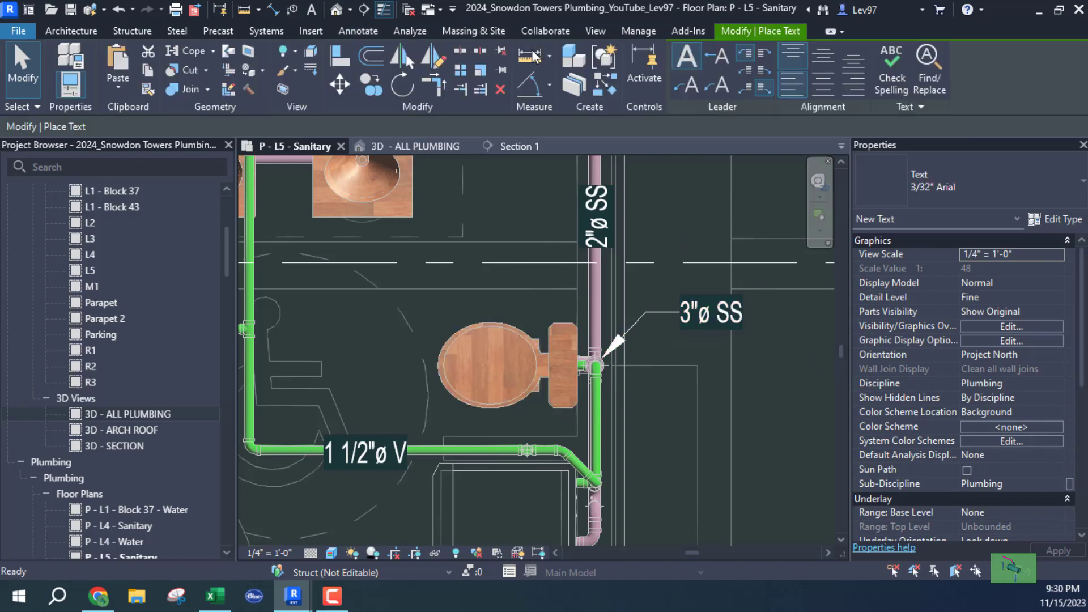
left_click(676, 418)
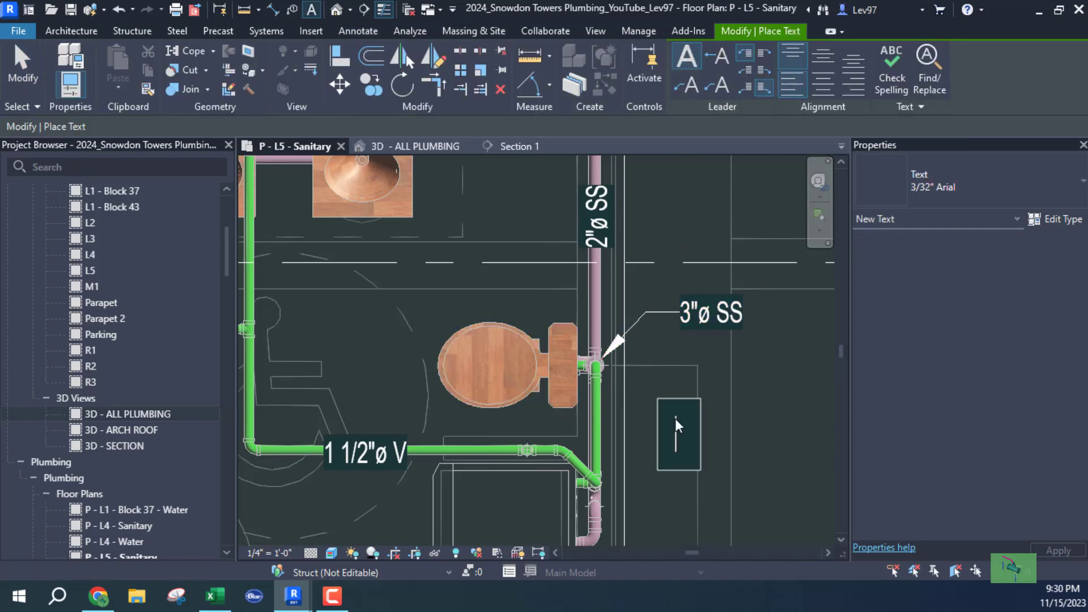
type("DN")
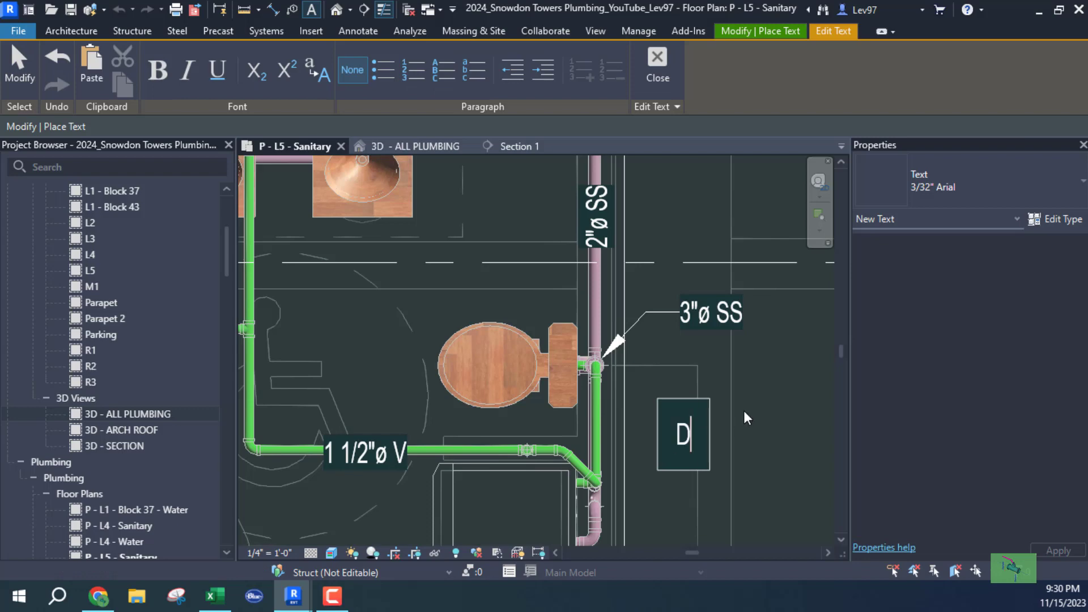
left_click(771, 447)
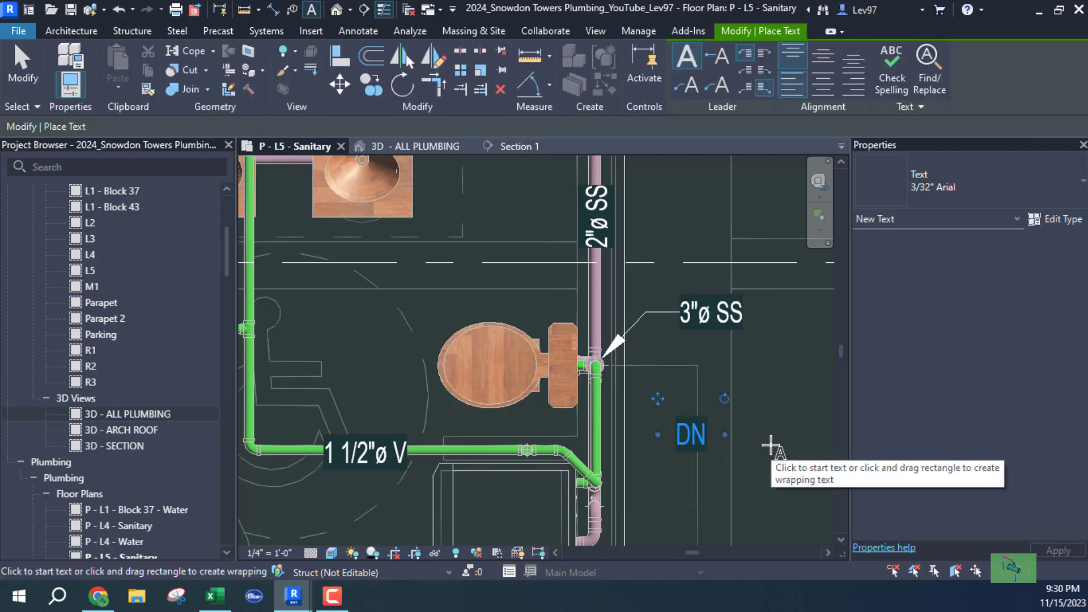
Step: Move the DN note up so it sits directly beneath the 3"ø SS tag
left_click_drag(705, 423, 704, 364)
left_click(672, 427)
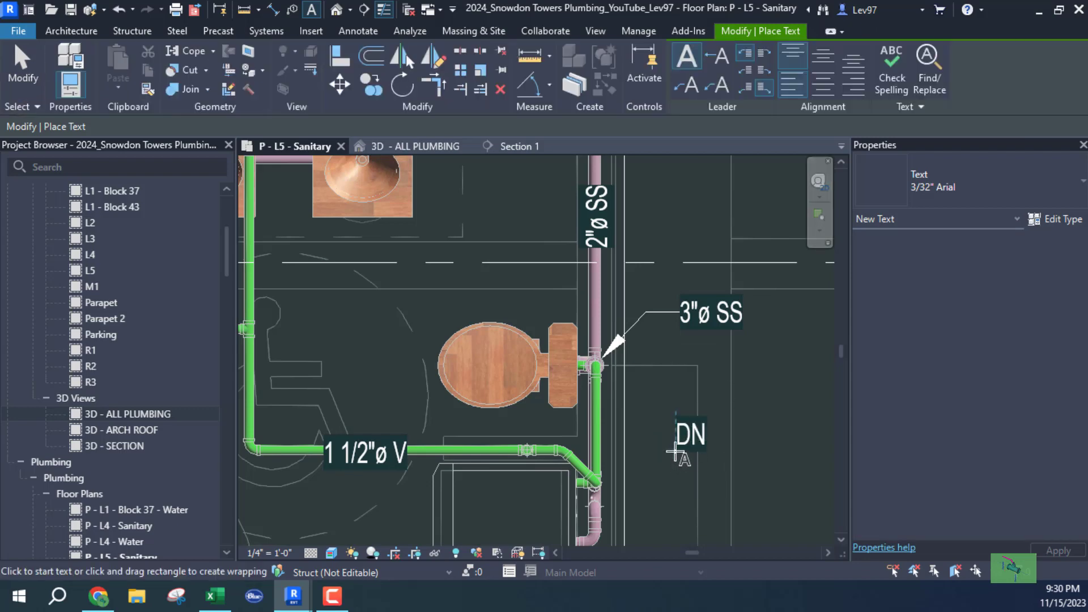
key("Escape")
left_click(706, 437)
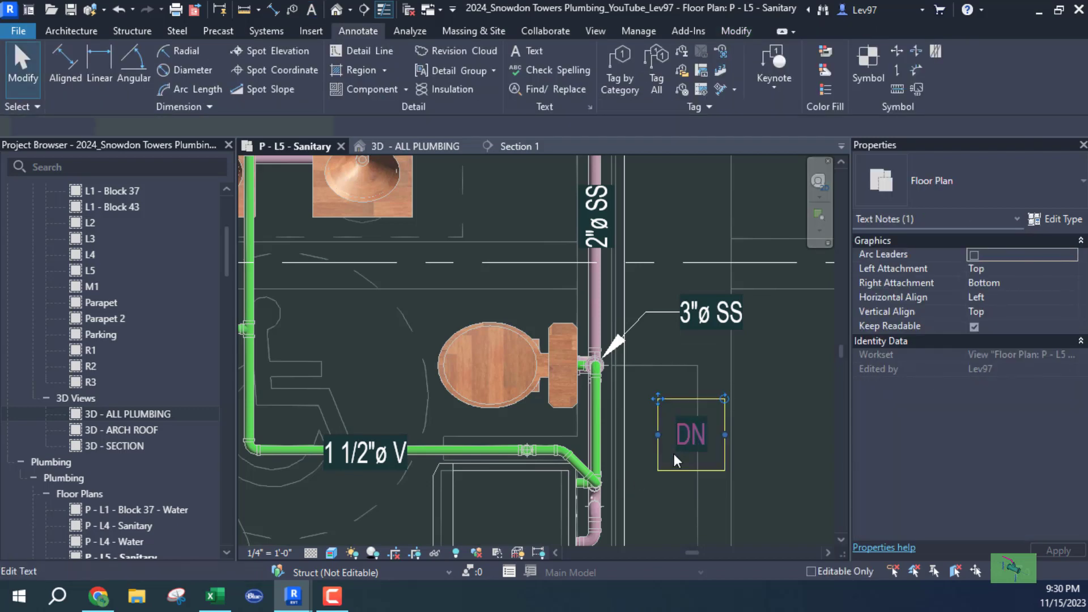
left_click_drag(657, 398, 668, 311, "ctrl")
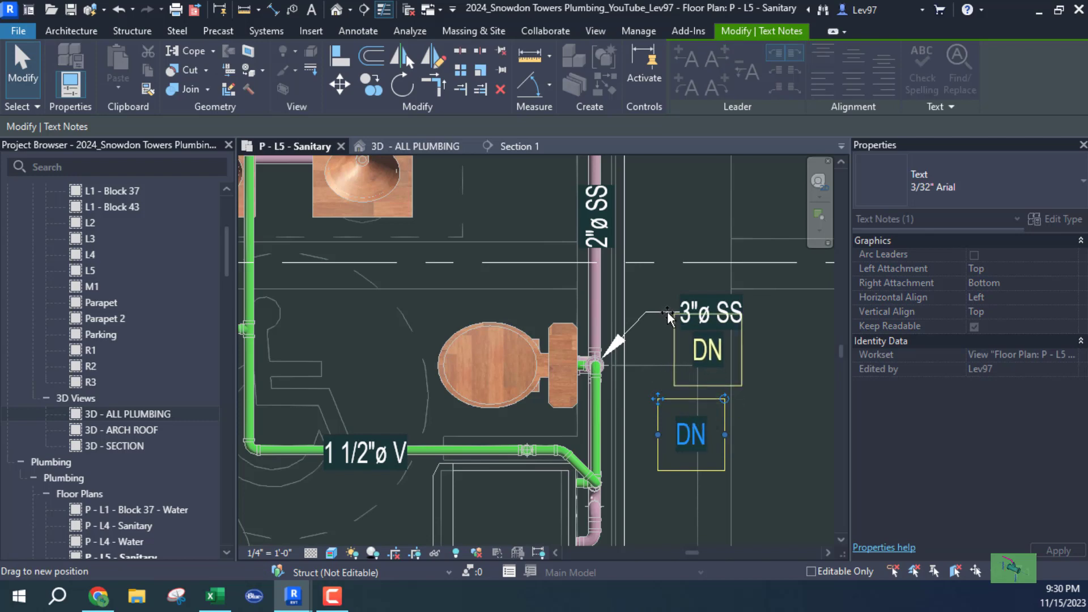
key("Escape")
Step: Inspect the vertical vent pipe where it meets the horizontal 1 1/2" vent beside the washer in plan
middle_click_drag(670, 469, 756, 381)
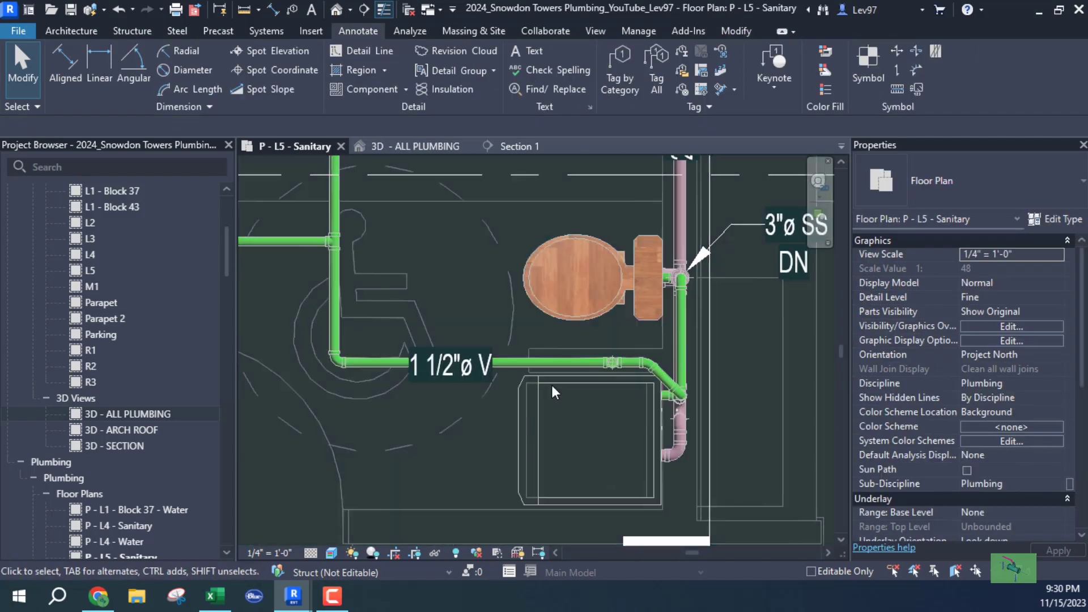
middle_click_drag(449, 413, 472, 406)
scroll(621, 375, "up", 2)
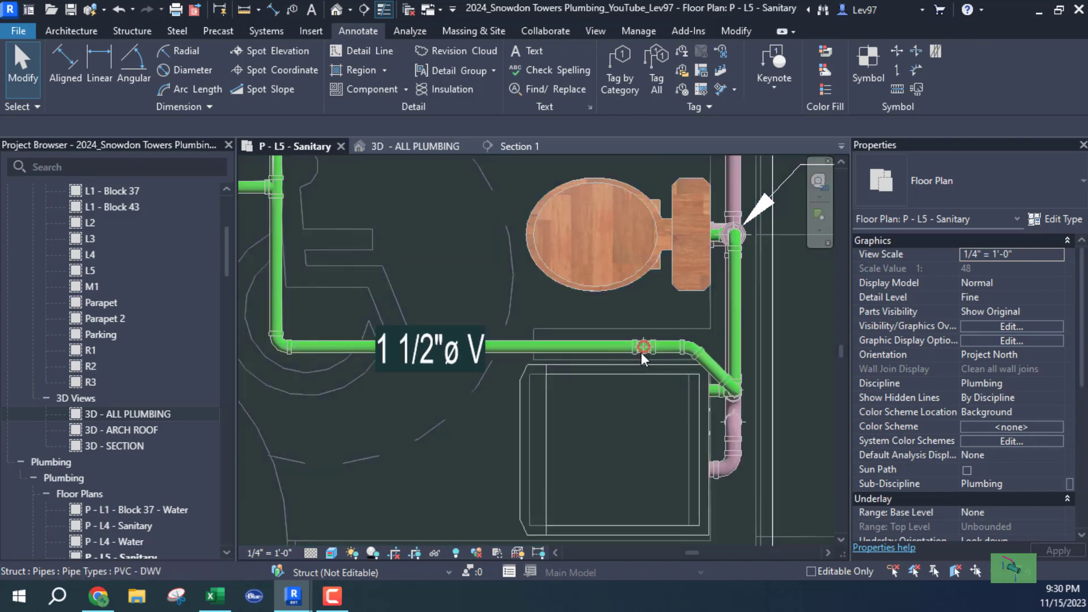
left_click(641, 352)
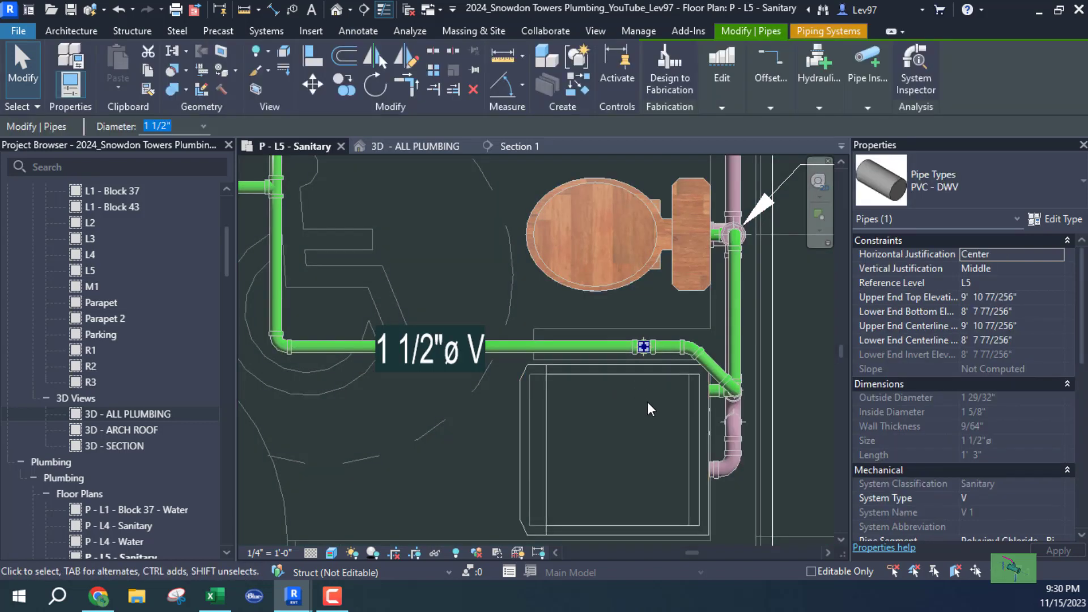
left_click(647, 402)
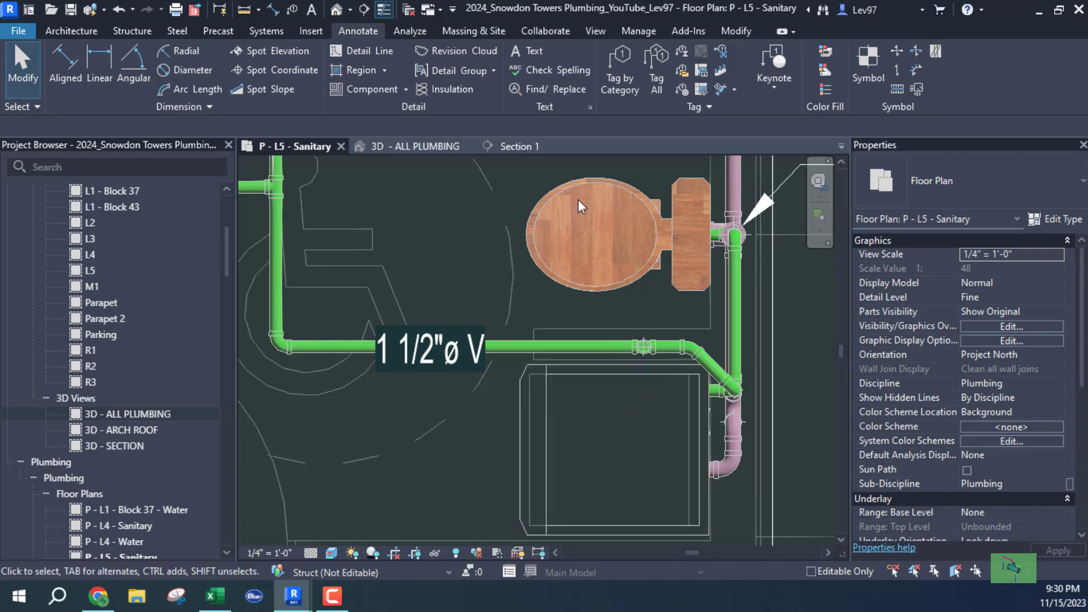
Step: Switch to the 3D - ALL PLUMBING view and turn on visibility of the Sanitary - Vent filter
left_click(424, 417)
left_click(406, 147)
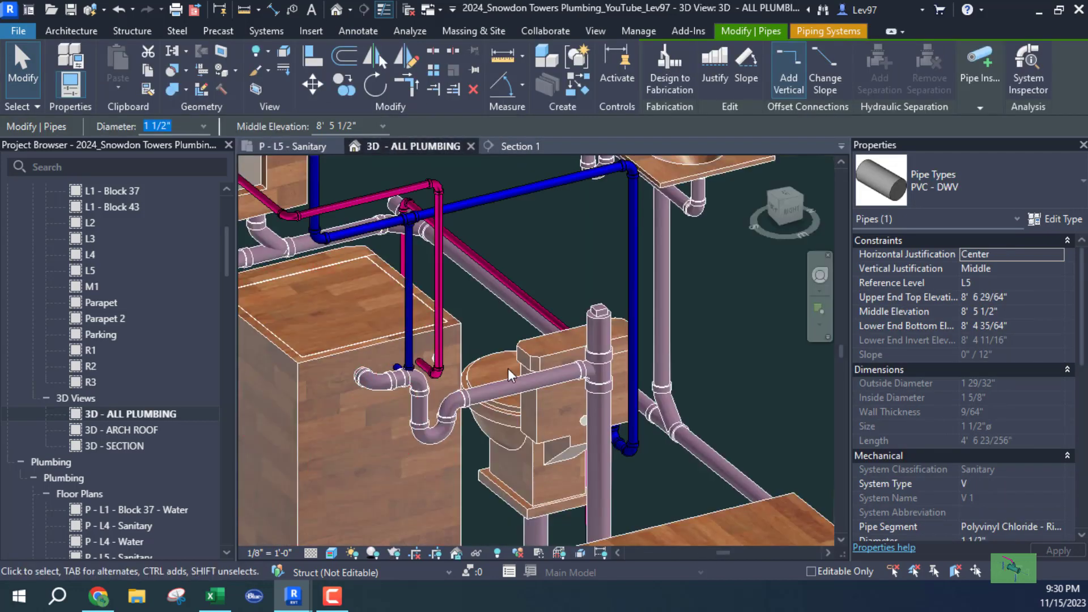
scroll(515, 352, "down", 1)
middle_click_drag(486, 405, 497, 255)
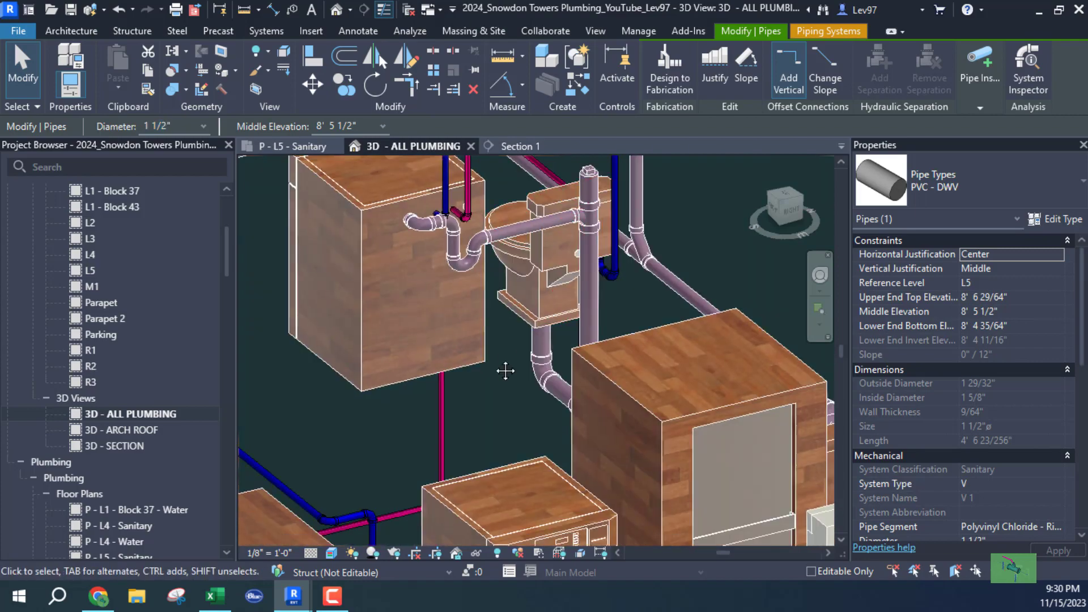
middle_click_drag(506, 371, 563, 541)
middle_click_drag(574, 211, 601, 317)
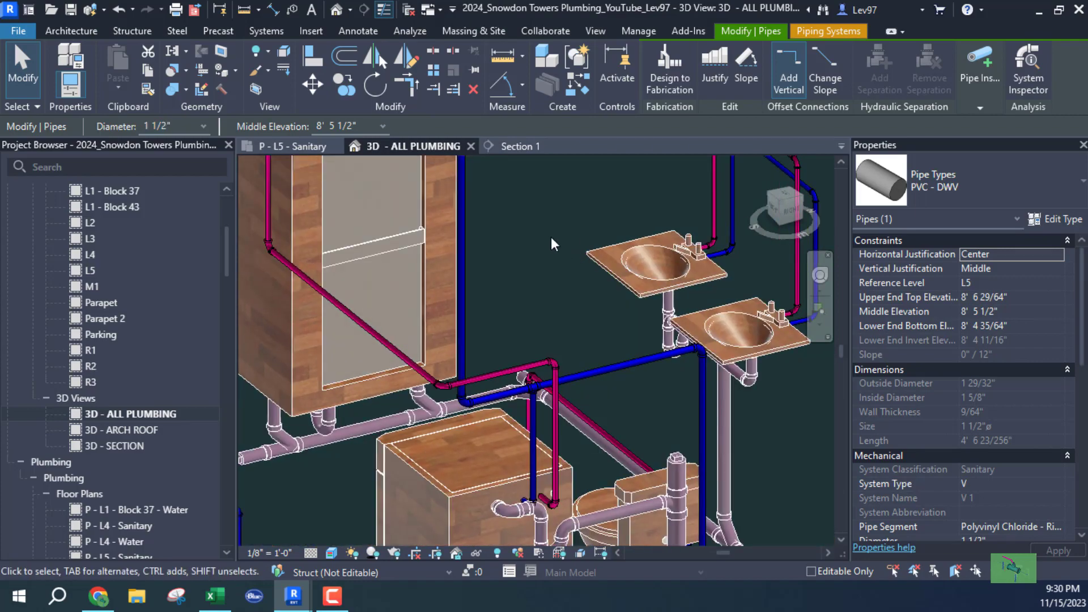
key("v")
key("v")
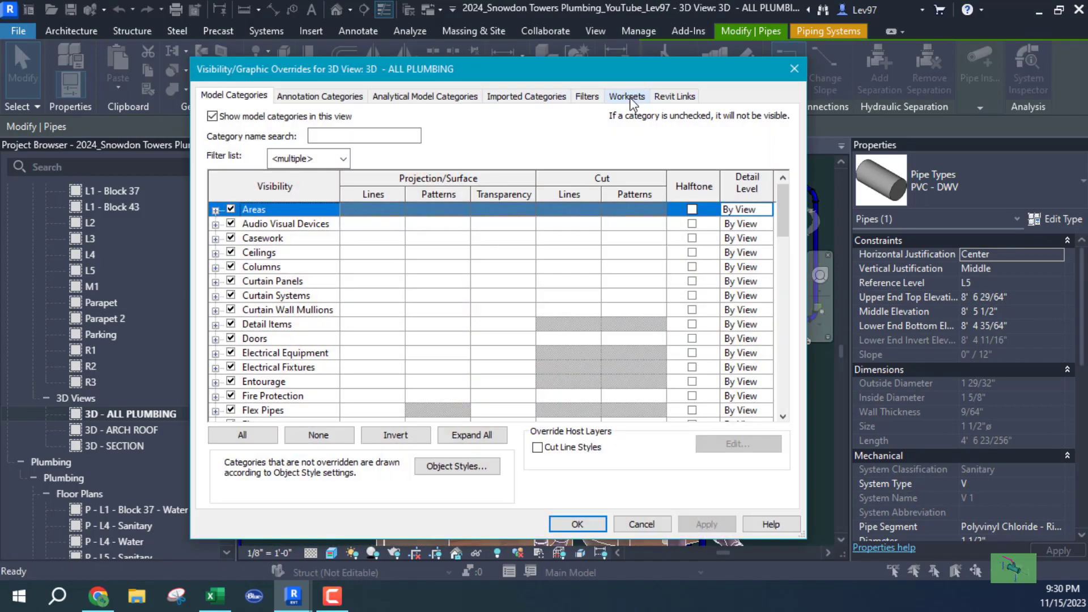
left_click(587, 97)
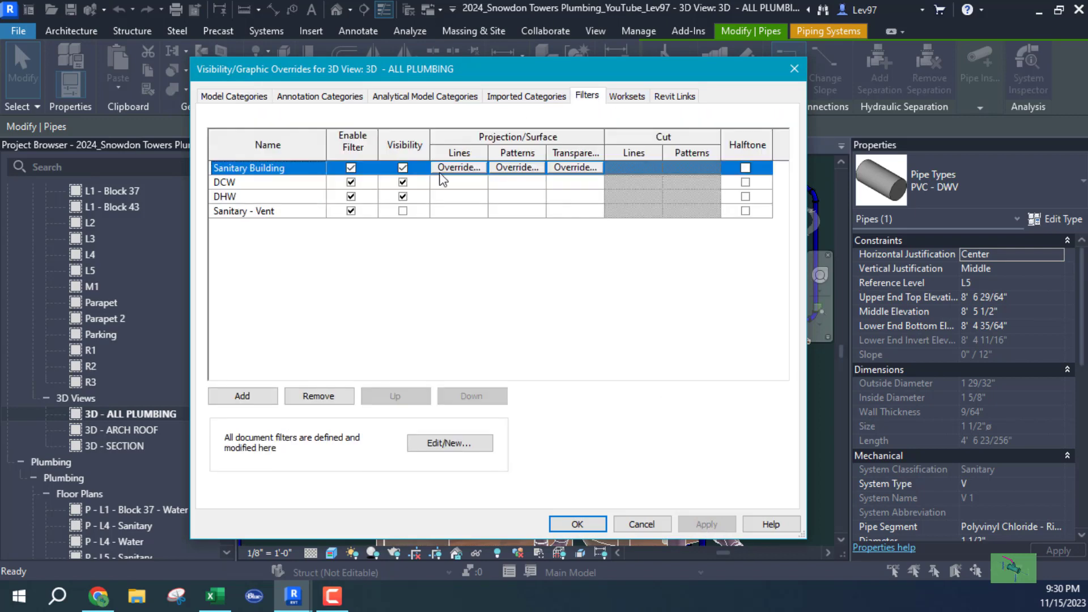
left_click(403, 211)
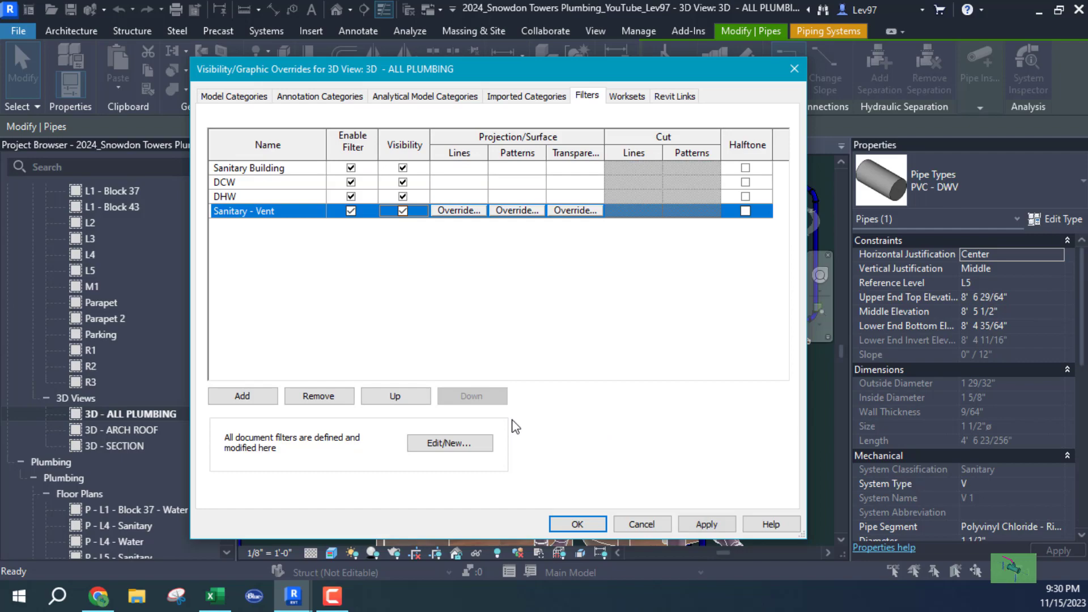
left_click(577, 525)
Step: Turn off visibility of the Sanitary Building filter in the 3D view
middle_click_drag(516, 282, 527, 332)
key("v")
key("g")
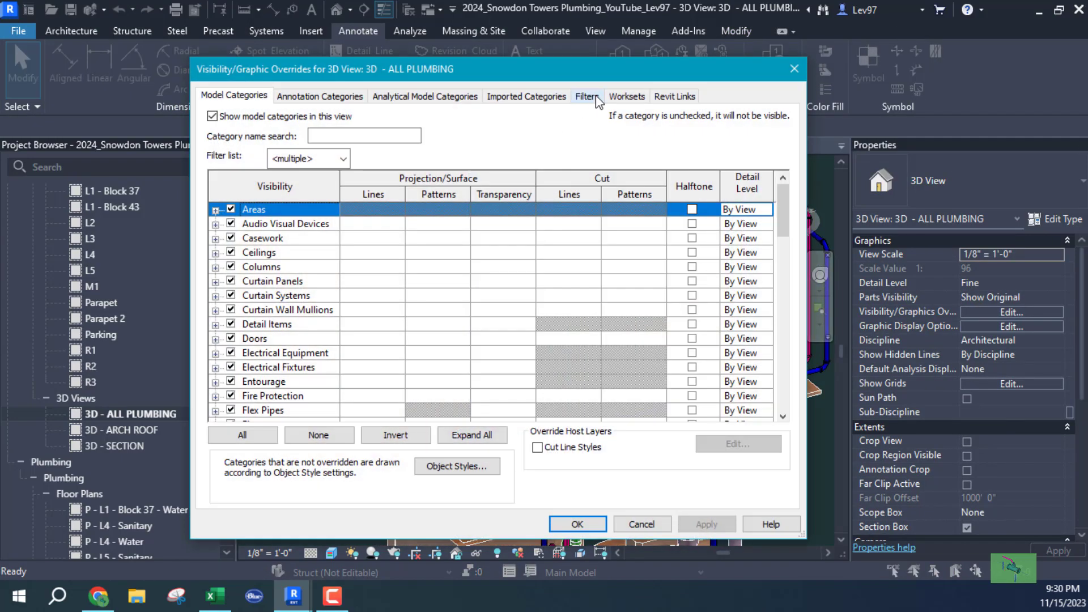
left_click(587, 96)
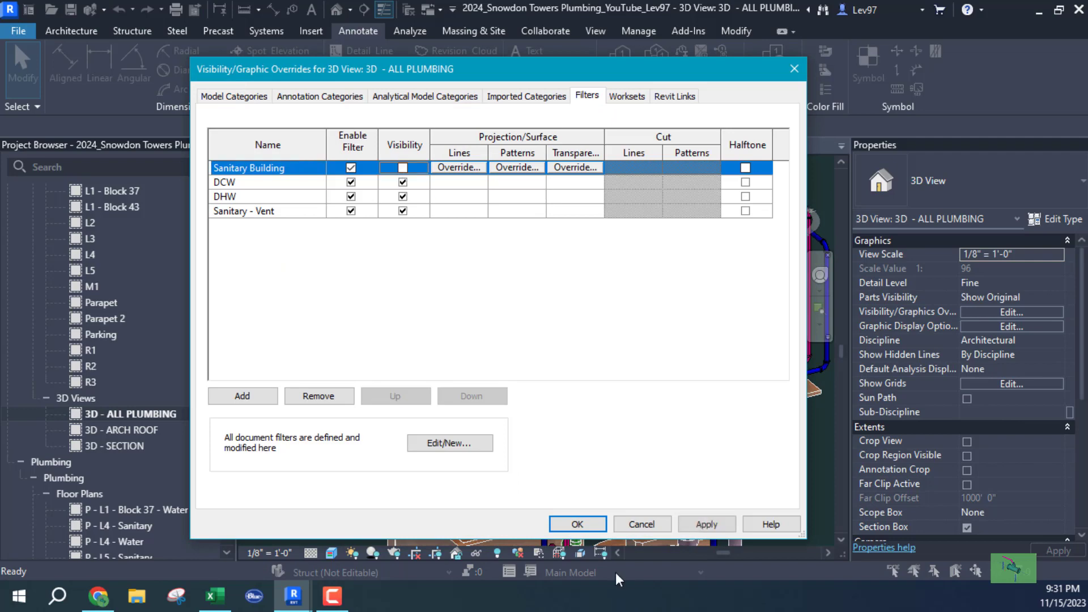
left_click(577, 524)
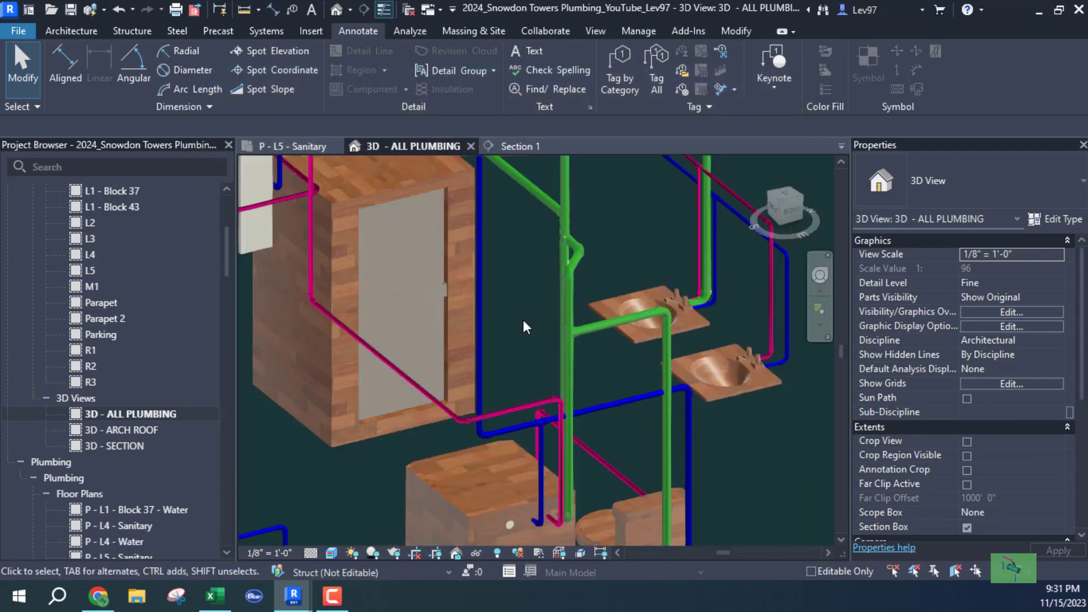
Step: Examine the vent piping in 3D, including the short riser near the sinks and the vertical vent drop behind the toilet
middle_click_drag(524, 321, 585, 374, "shift")
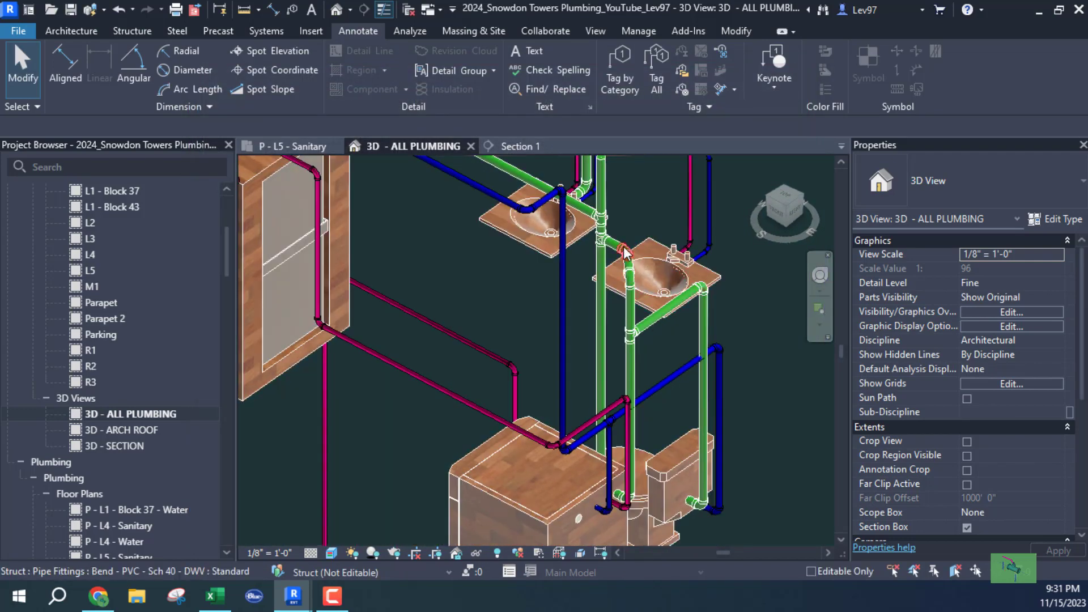
middle_click_drag(647, 298, 652, 428)
left_click(606, 309)
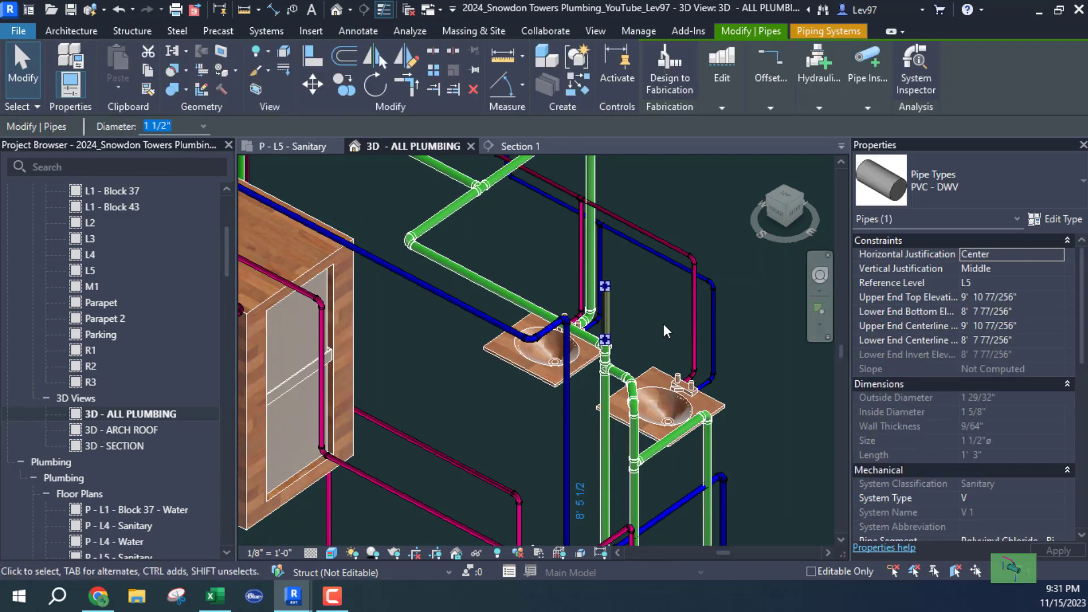
left_click(657, 333)
mouse_move(667, 327)
middle_mouse_down()
mouse_move(691, 281)
mouse_move(676, 255)
middle_mouse_up()
middle_click_drag(616, 412, 591, 319)
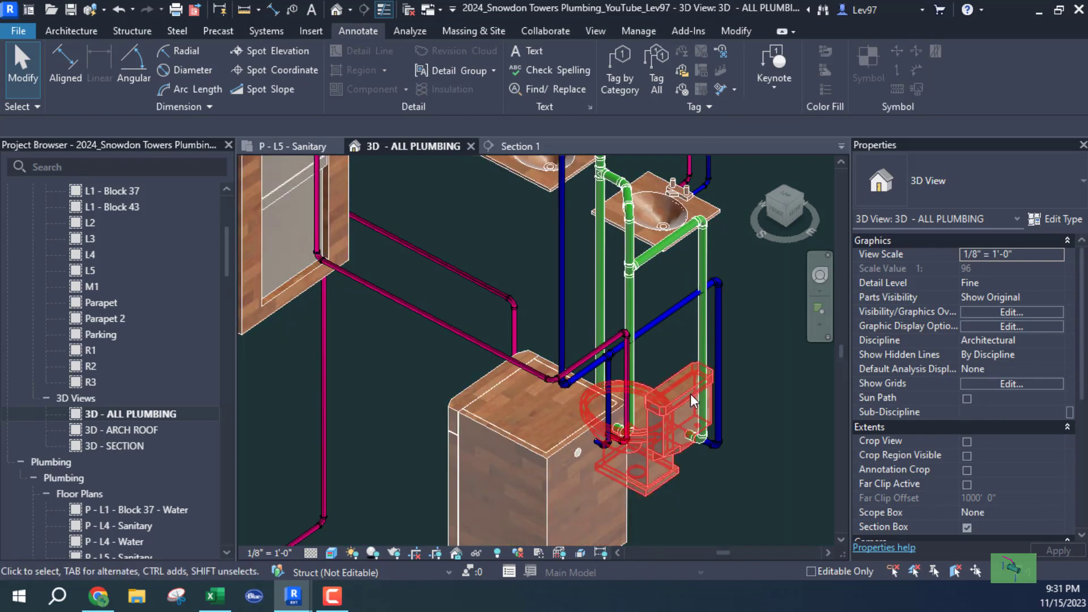
left_click(703, 335)
mouse_move(684, 359)
middle_mouse_down()
mouse_move(666, 438)
mouse_move(599, 339)
middle_mouse_up()
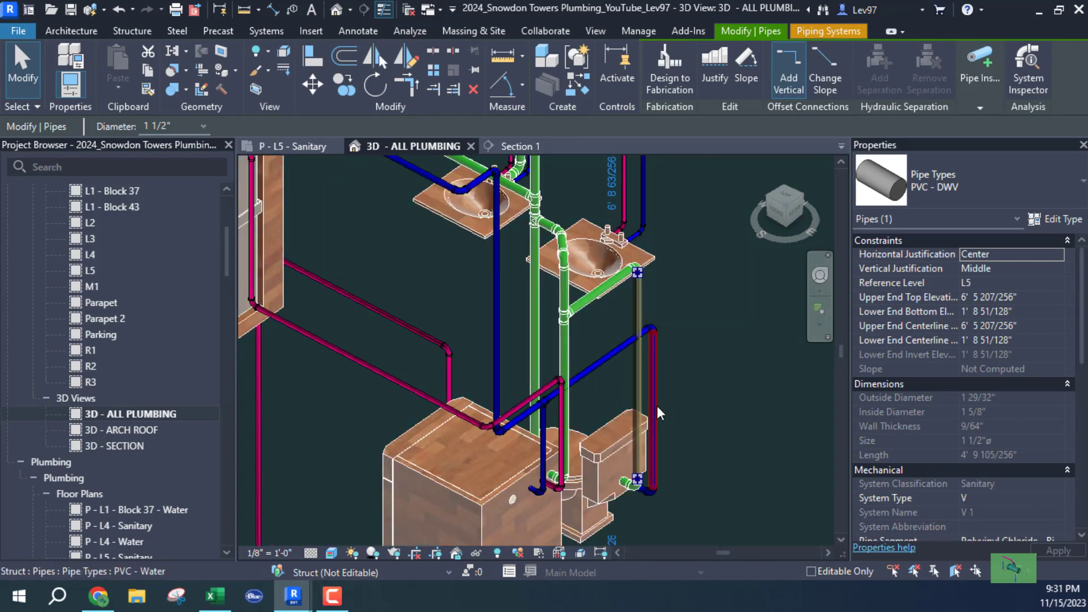
left_click(680, 429)
middle_click_drag(715, 421, 686, 307)
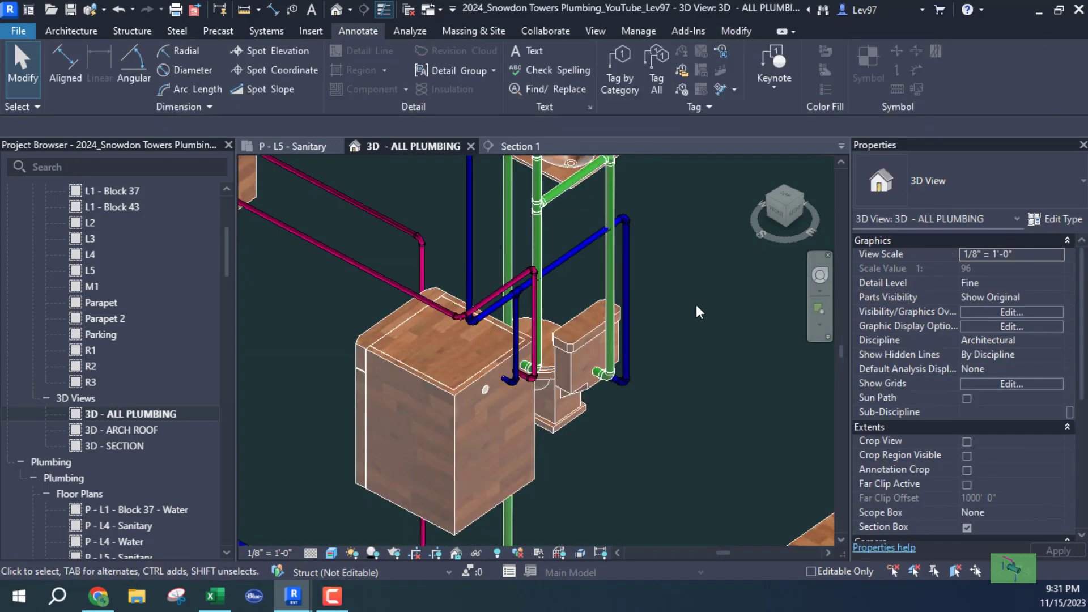
Step: Inspect the toilet's pipe connectors and the short vent pipe joining the back of its tank
left_click(576, 349)
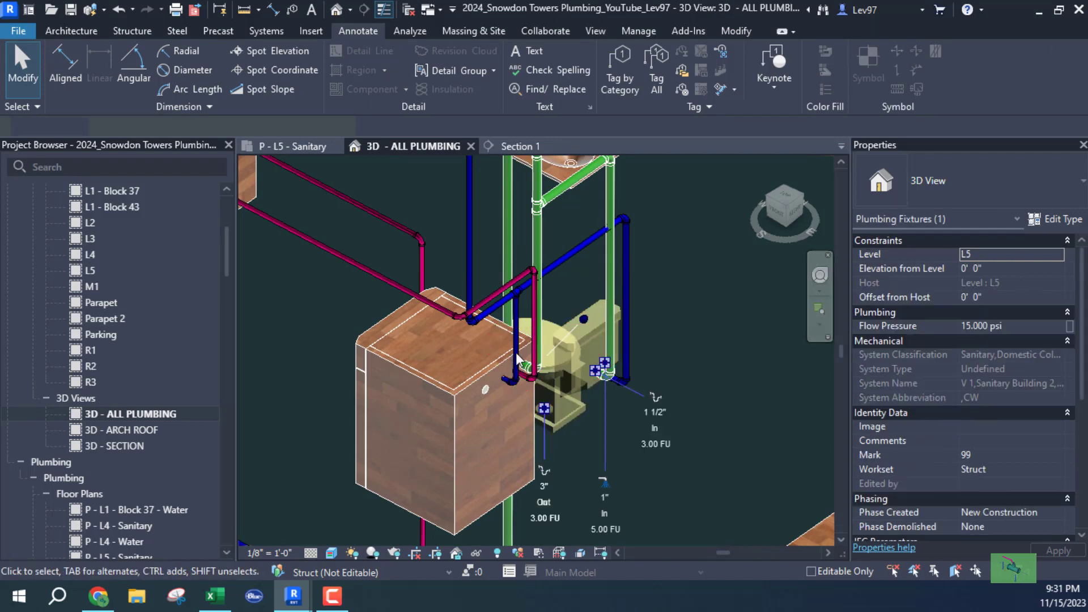
key("Escape")
scroll(574, 420, "up", 5)
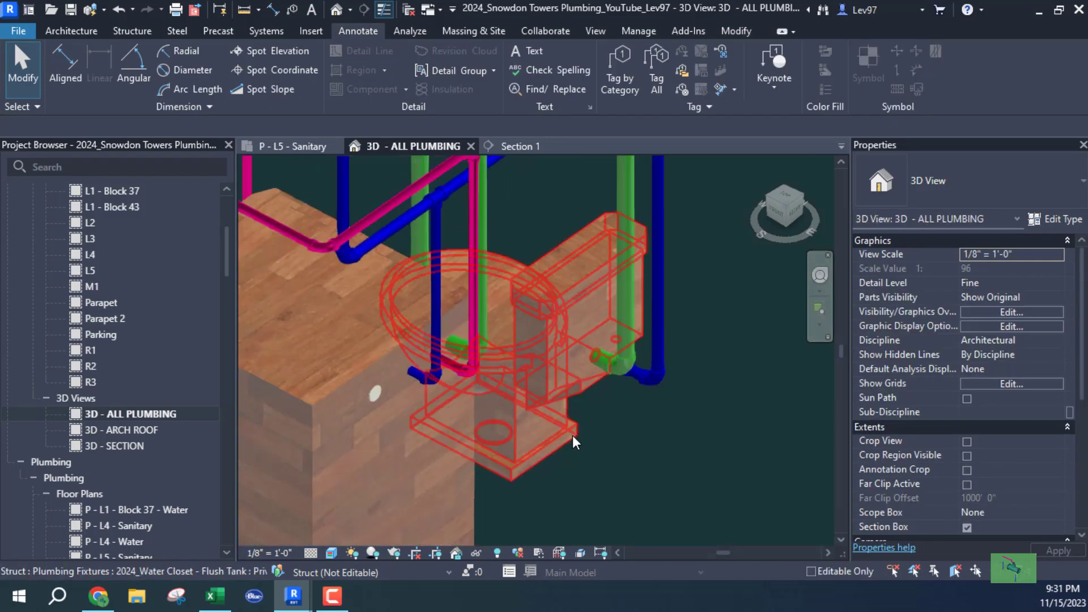
left_click(596, 368)
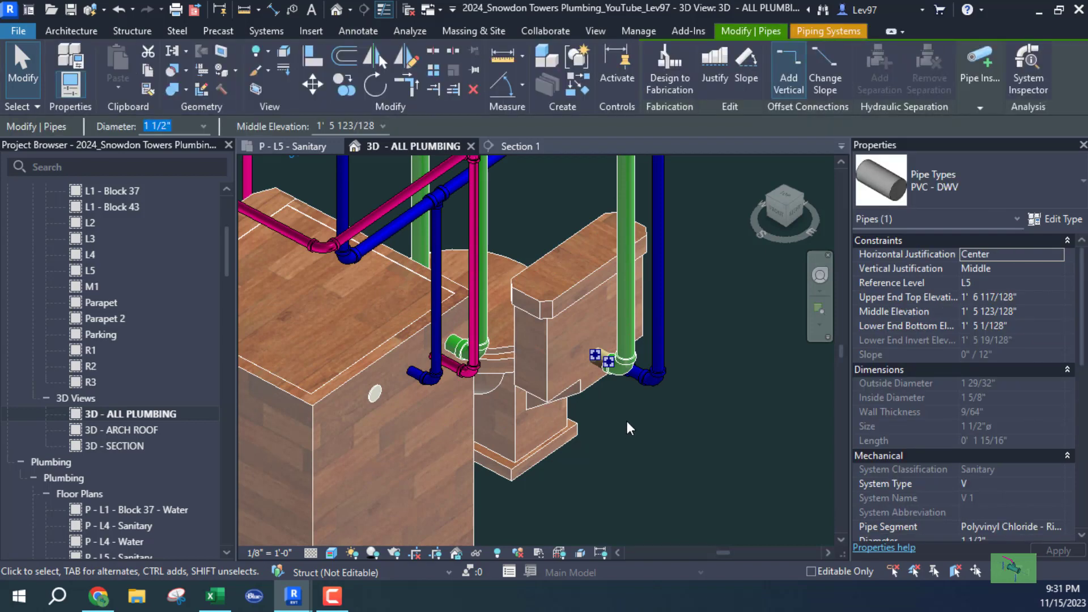
key("Escape")
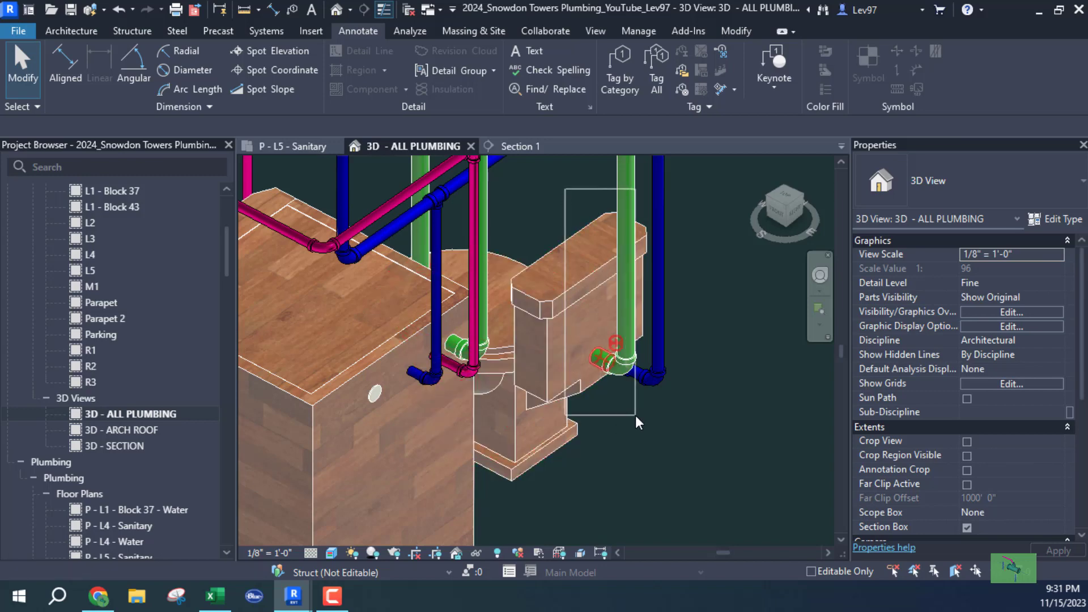
left_click_drag(556, 249, 554, 251)
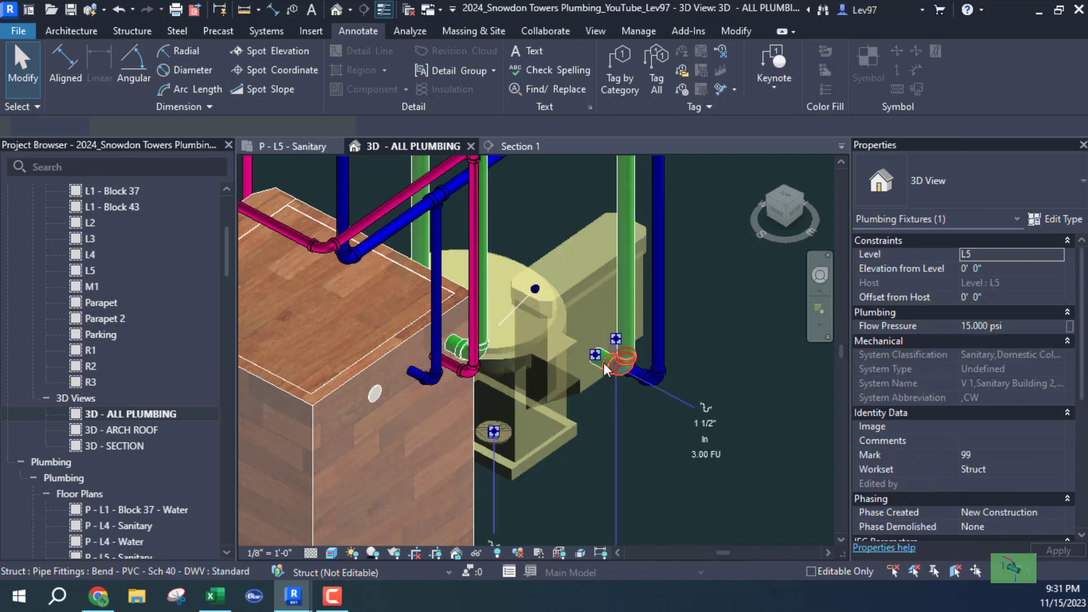
key("Escape")
Step: Delete the short 1 1/2" vent pipe at the back of the toilet tank and the bend that joins it to the vertical vent
scroll(593, 357, "up", 3)
left_click(598, 359)
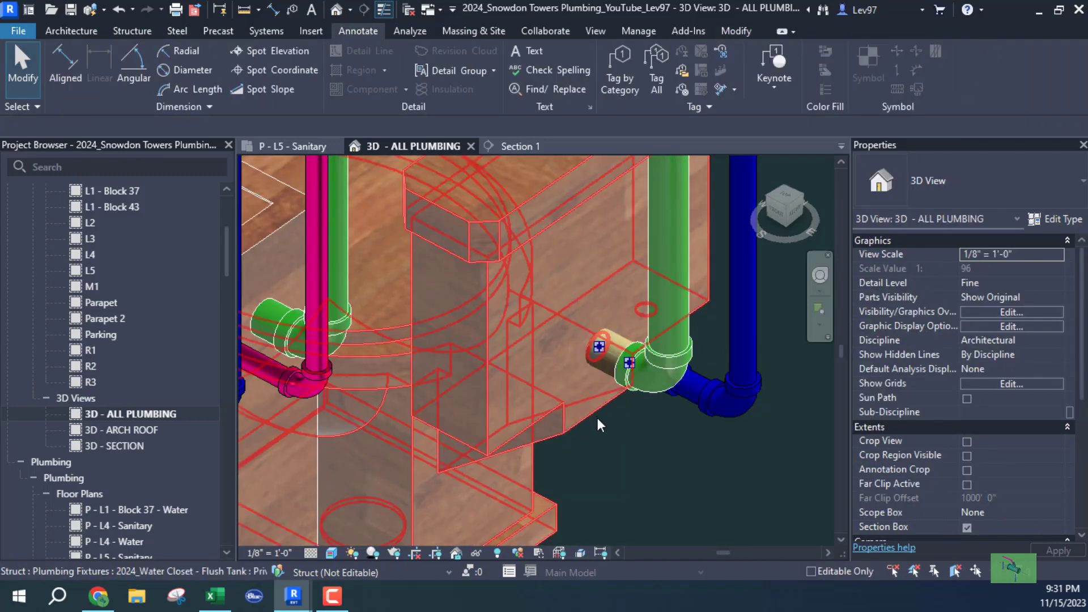
key("Delete")
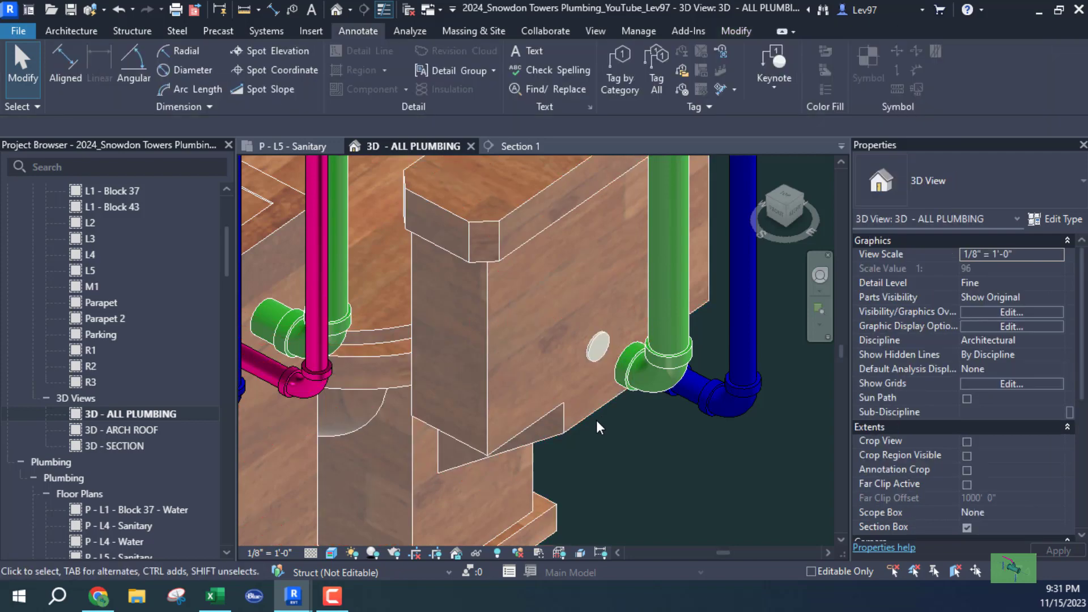
left_click(626, 383)
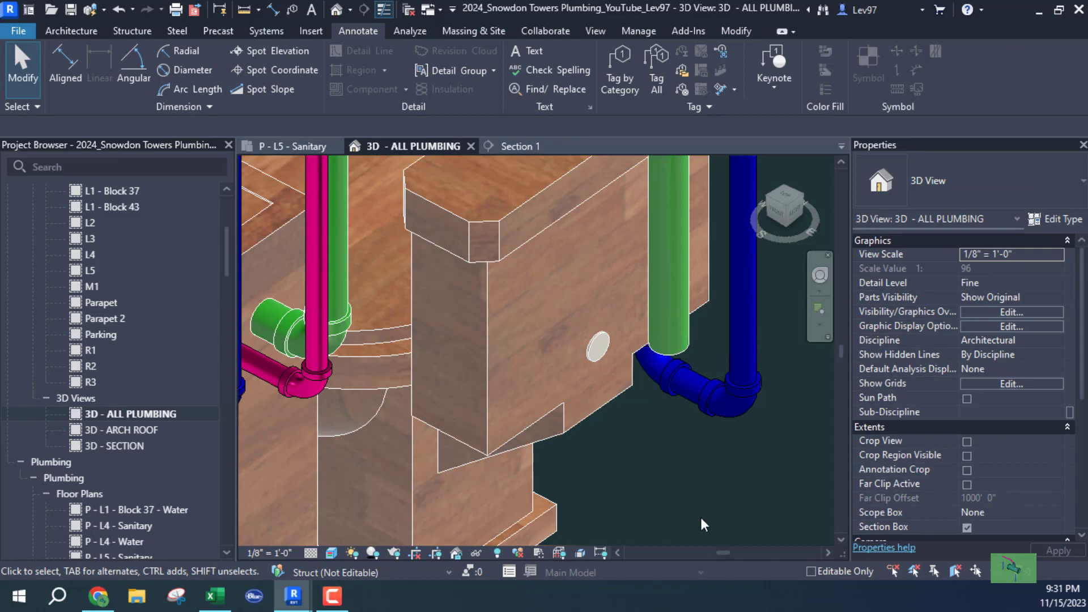
Step: Open the family of the L5 flush tank toilet for editing from the 3D view
scroll(699, 516, "down", 6)
scroll(627, 447, "down", 4)
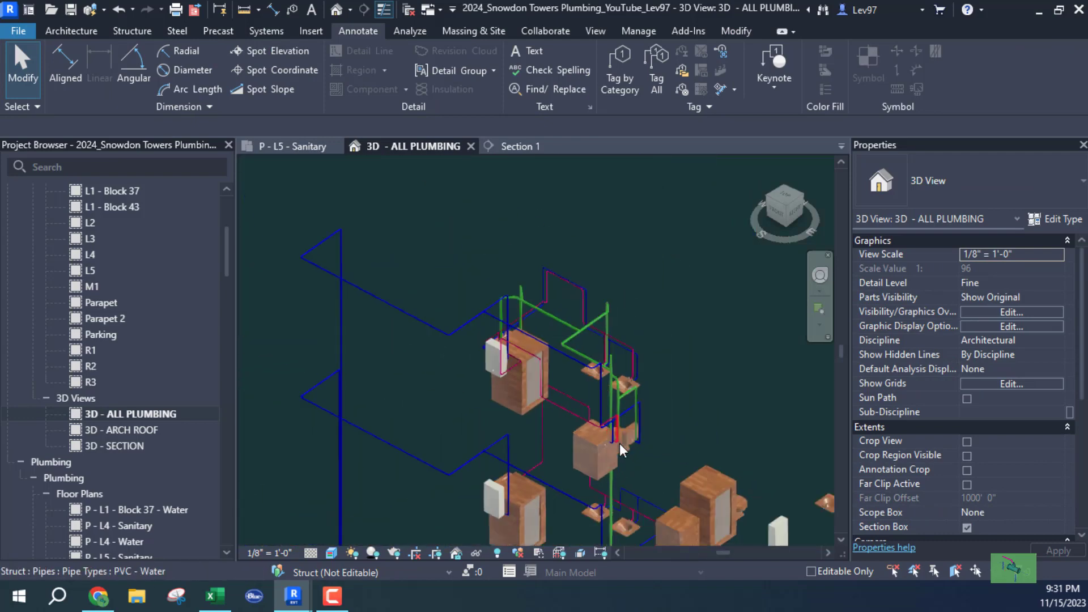
middle_click_drag(633, 457, 563, 246)
scroll(526, 358, "up", 2)
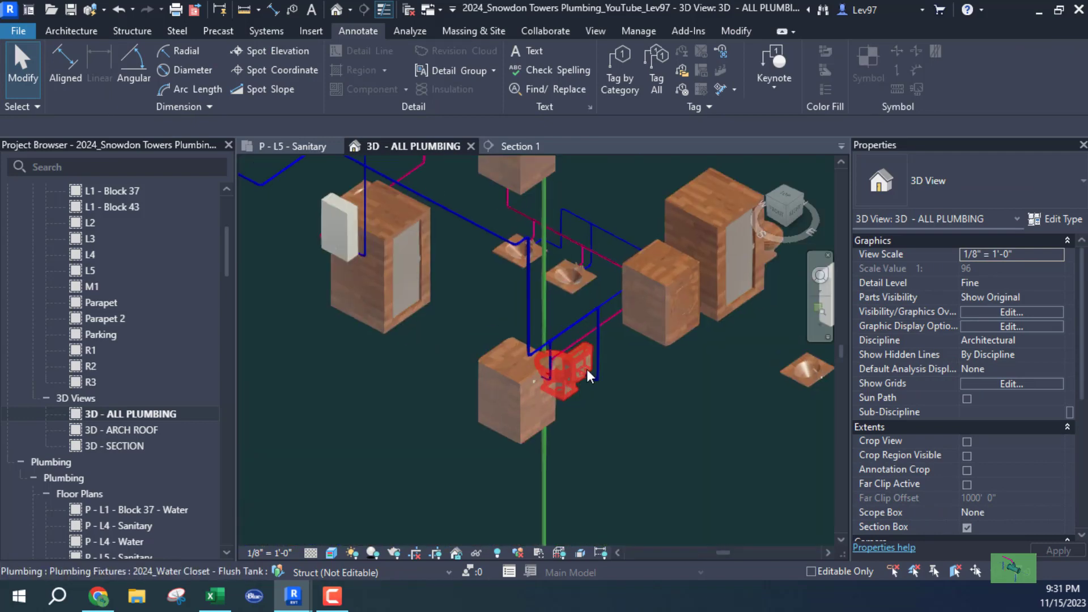
scroll(604, 371, "up", 4)
scroll(615, 384, "down", 2)
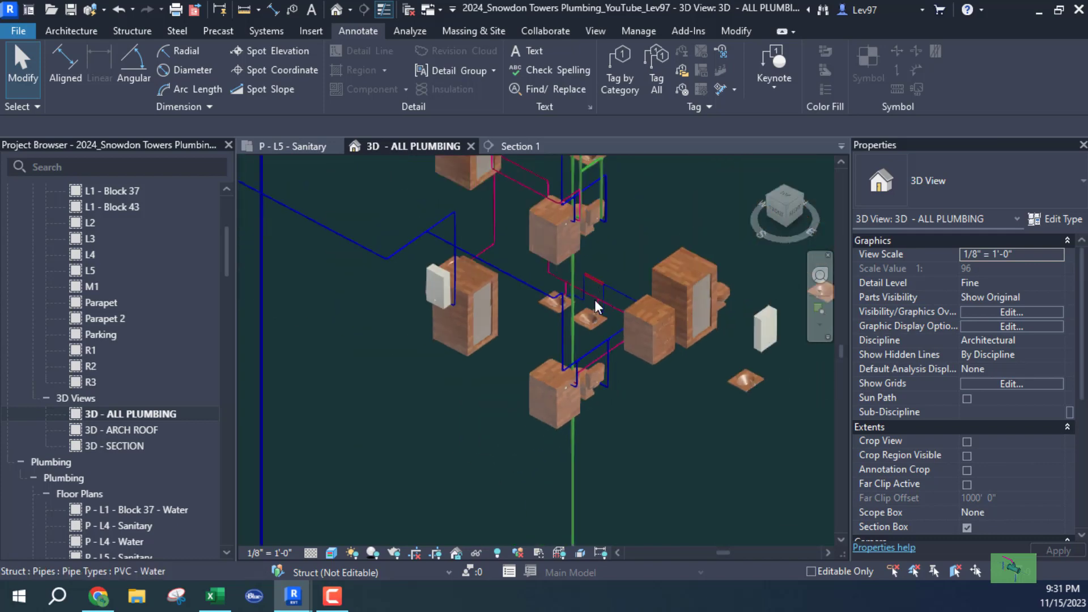
scroll(640, 366, "up", 5)
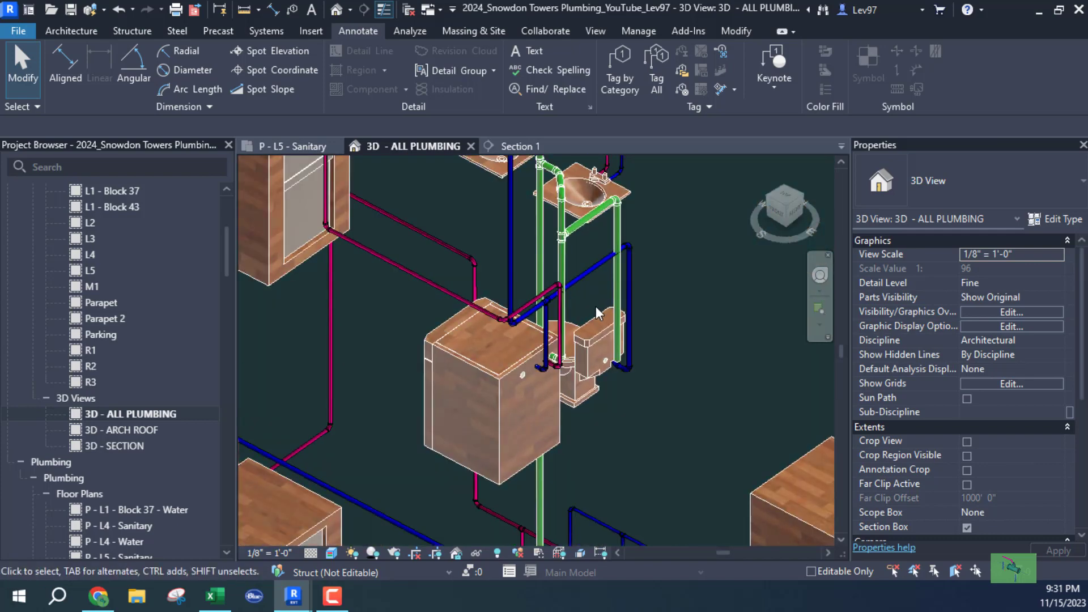
left_click(589, 342)
scroll(600, 392, "up", 3)
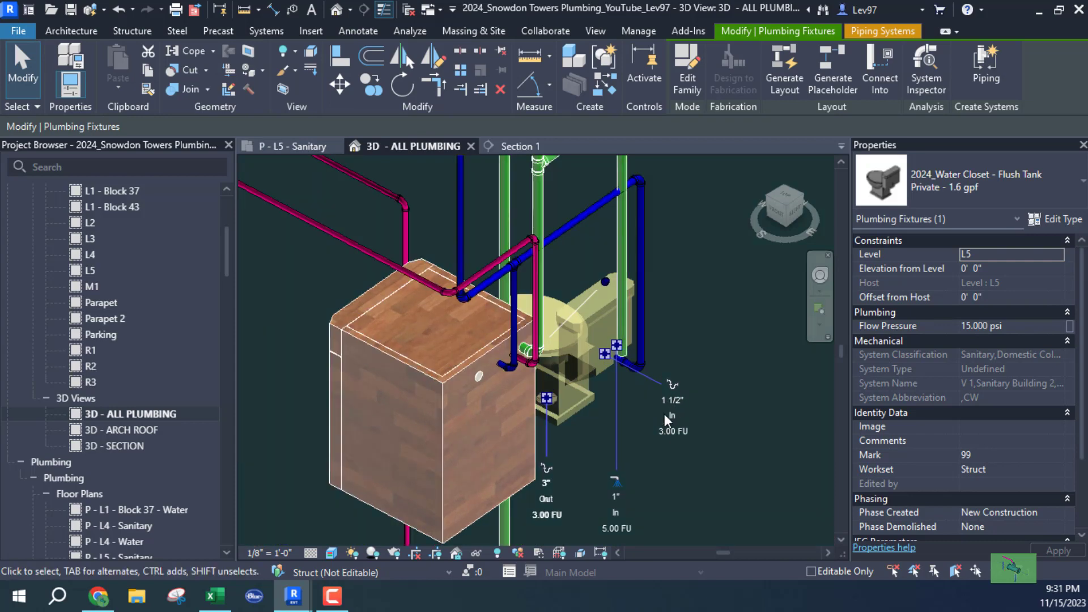
scroll(665, 414, "up", 5)
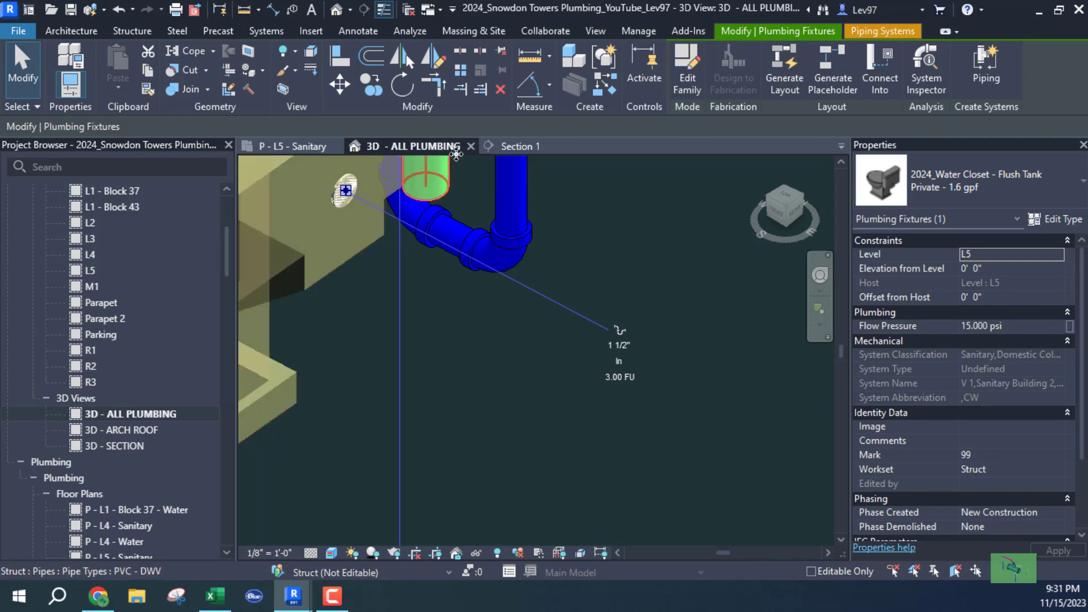
left_click(686, 84)
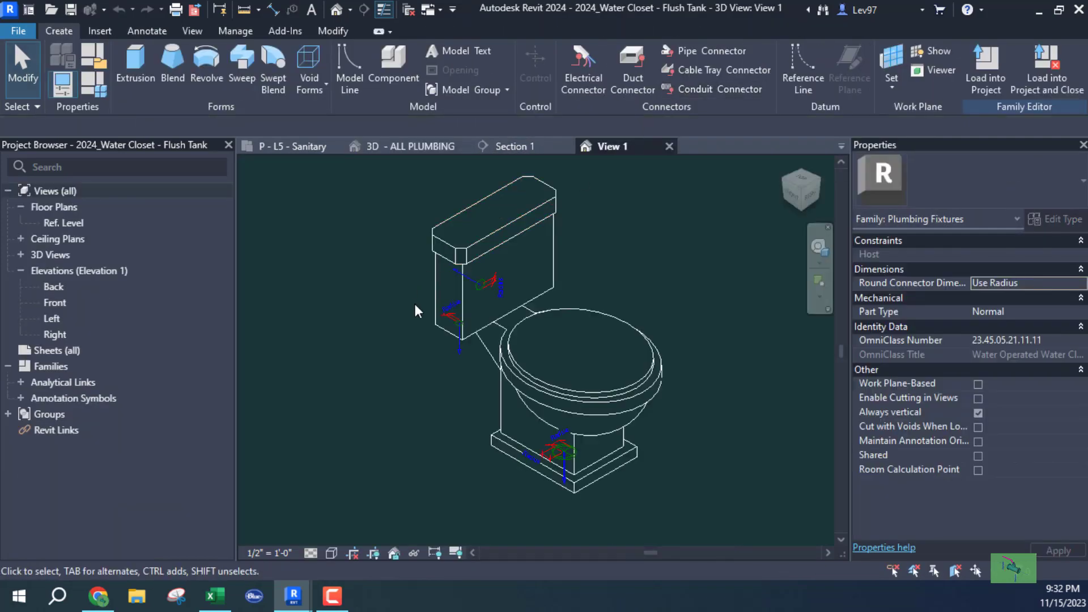
Step: Set the radius of the sanitary connector on the back of the toilet tank to 0' 1"
scroll(452, 274, "up", 5)
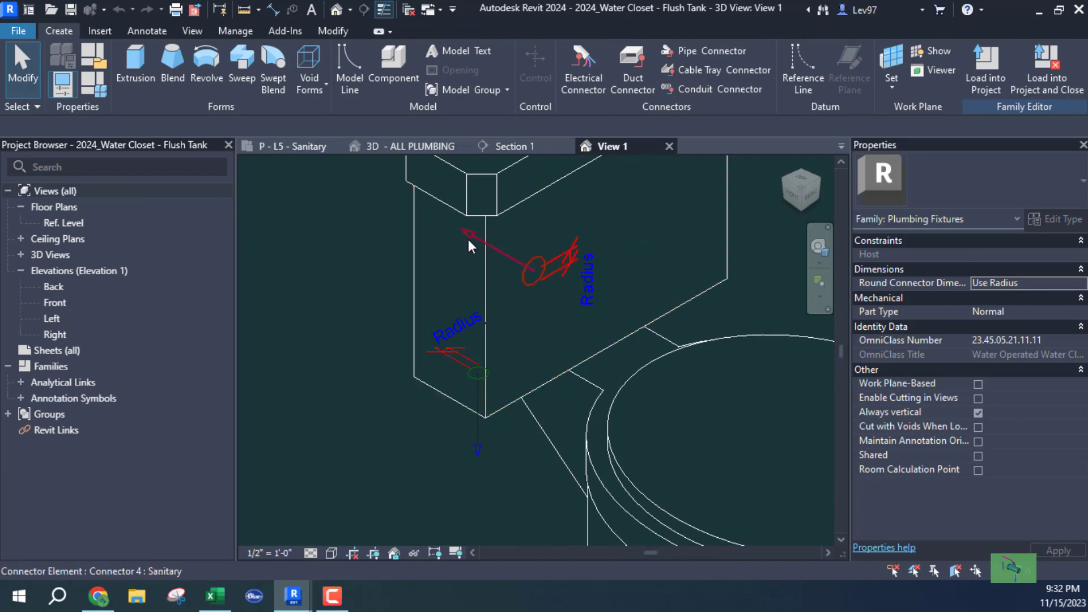
left_click(469, 241)
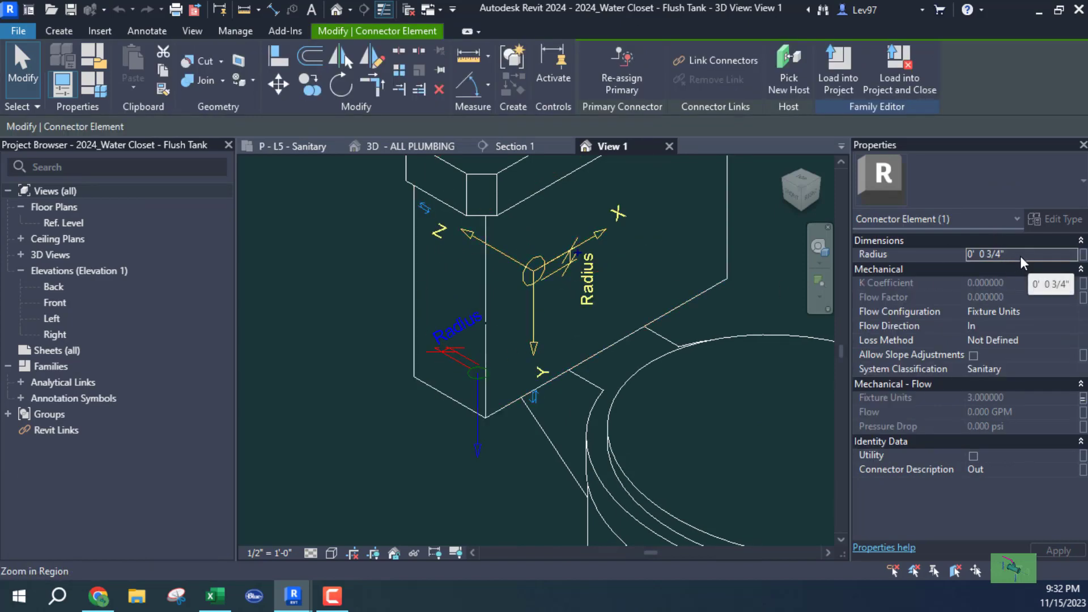
mouse_move(872, 254)
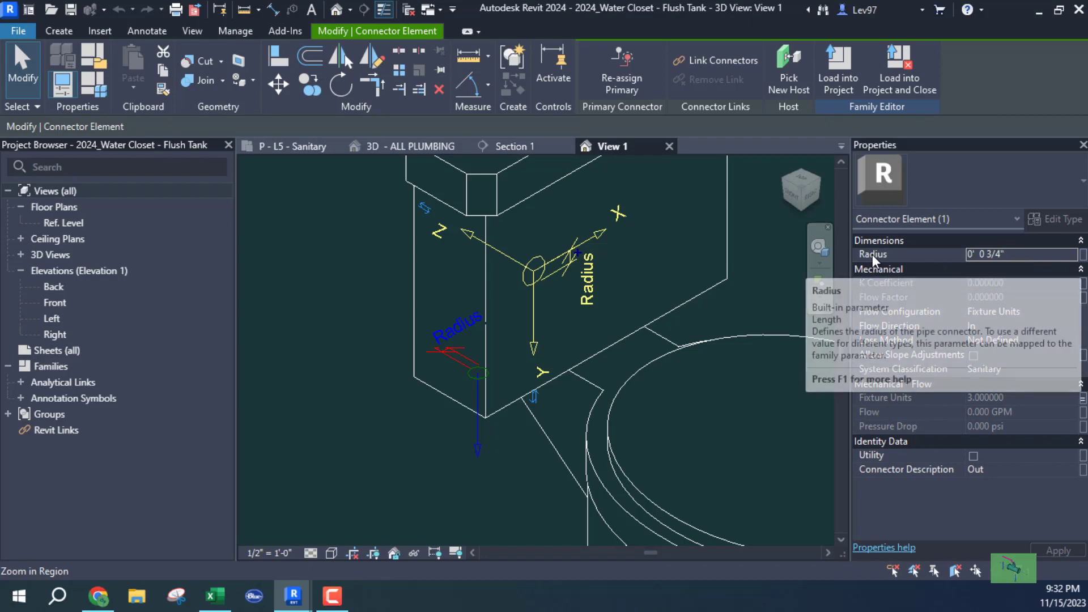
left_click(1018, 253)
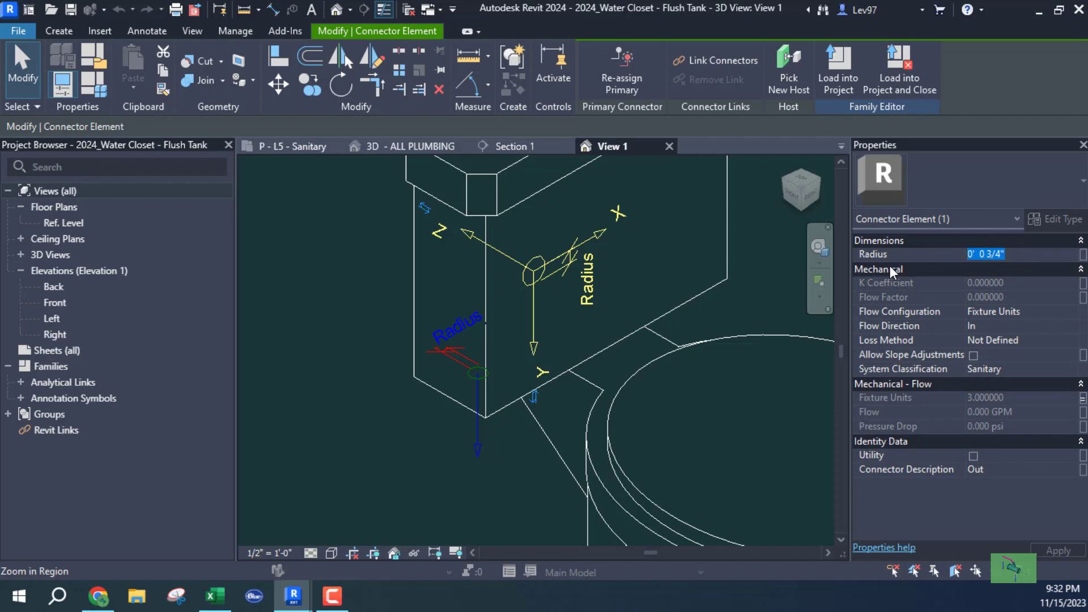
type("0")
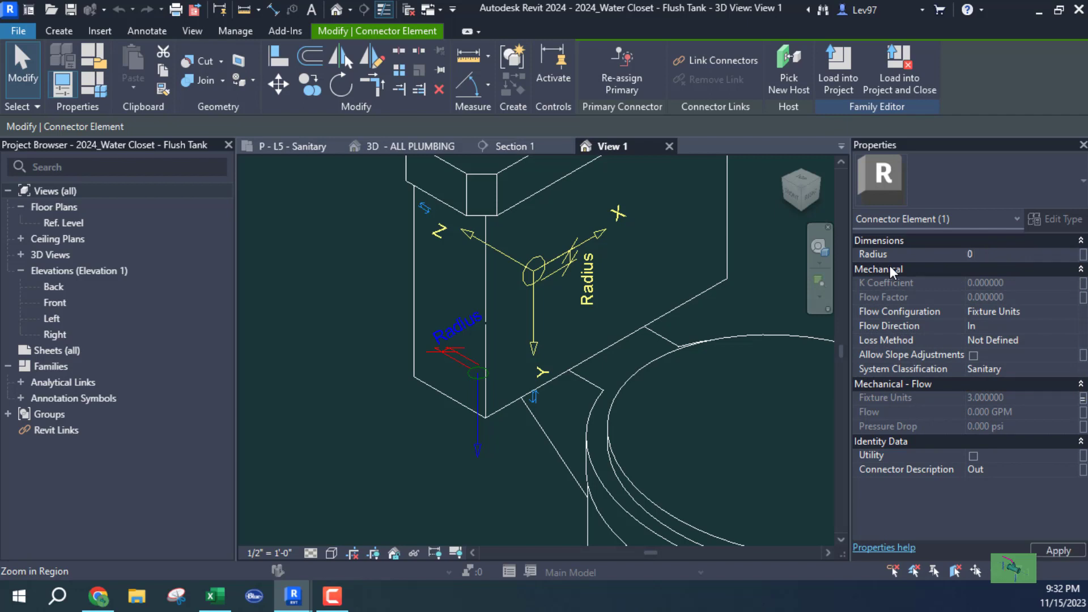
type("' 1")
key("Return")
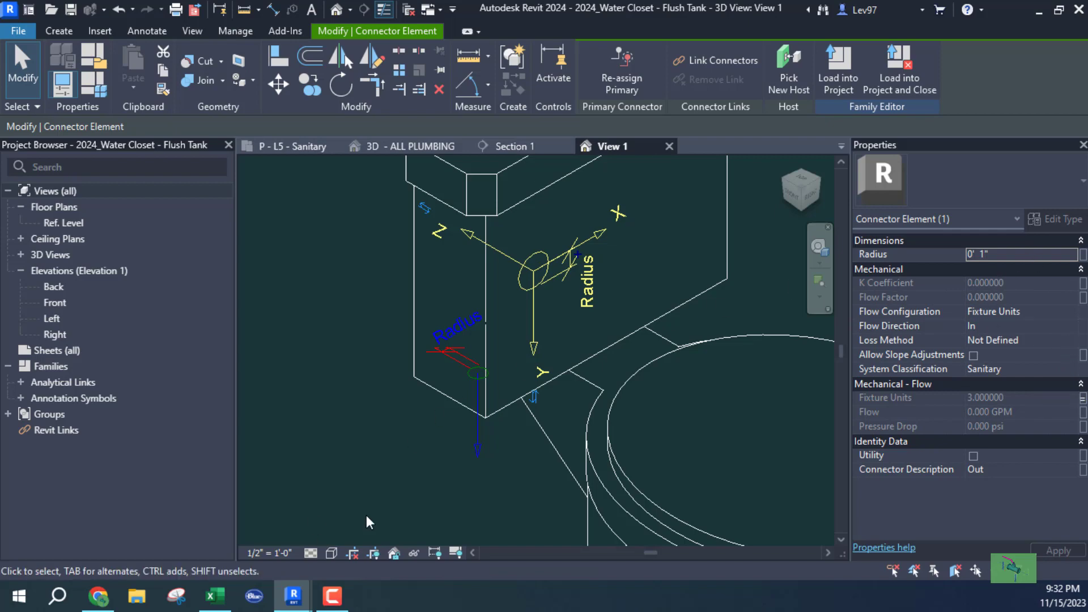
left_click(386, 488)
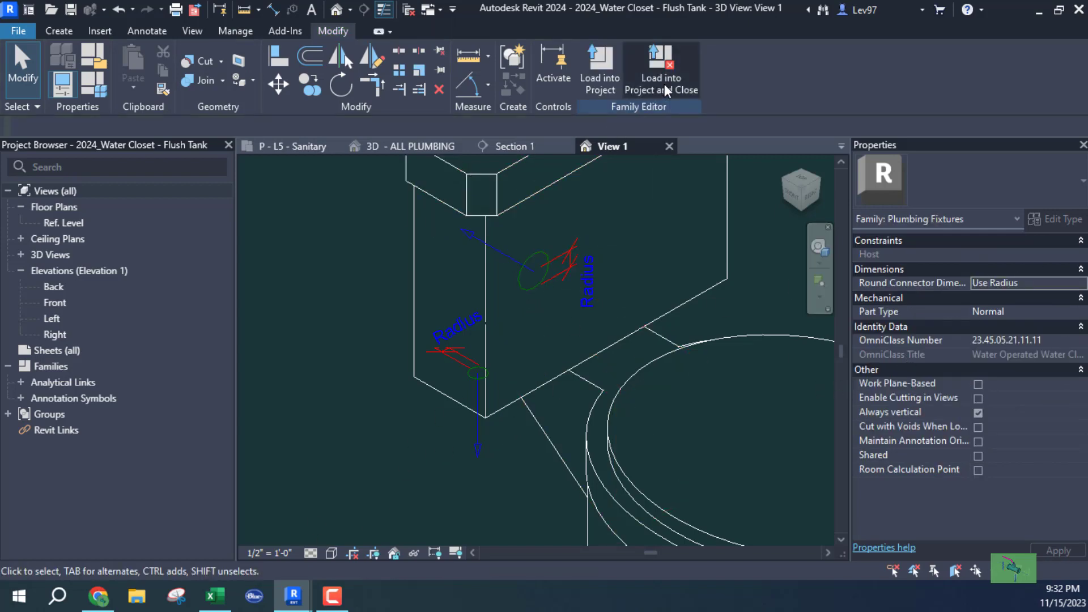
left_click(23, 34)
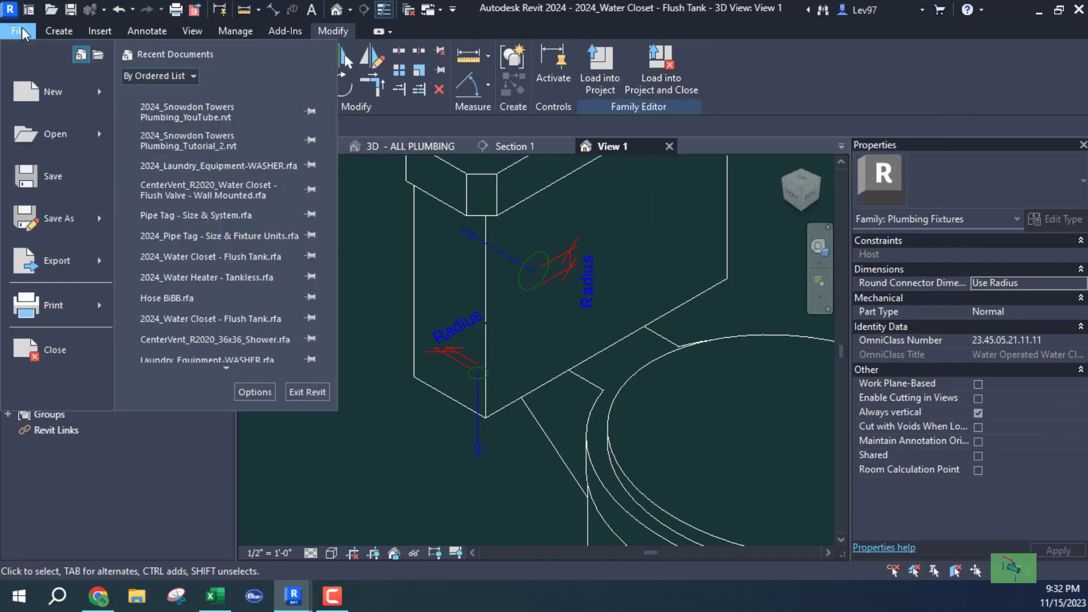
left_click(47, 176)
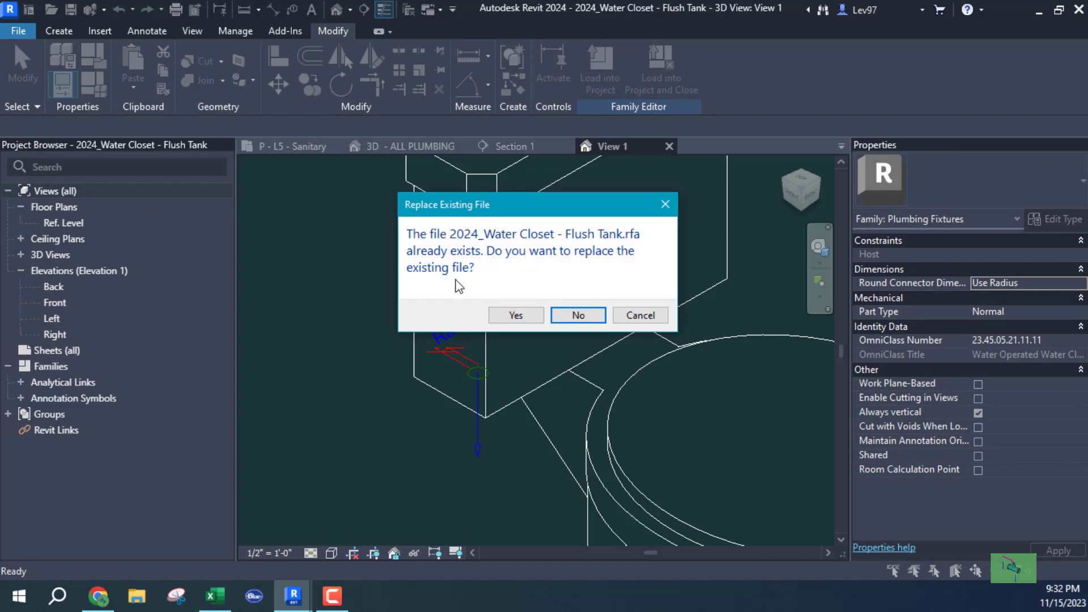
left_click(641, 315)
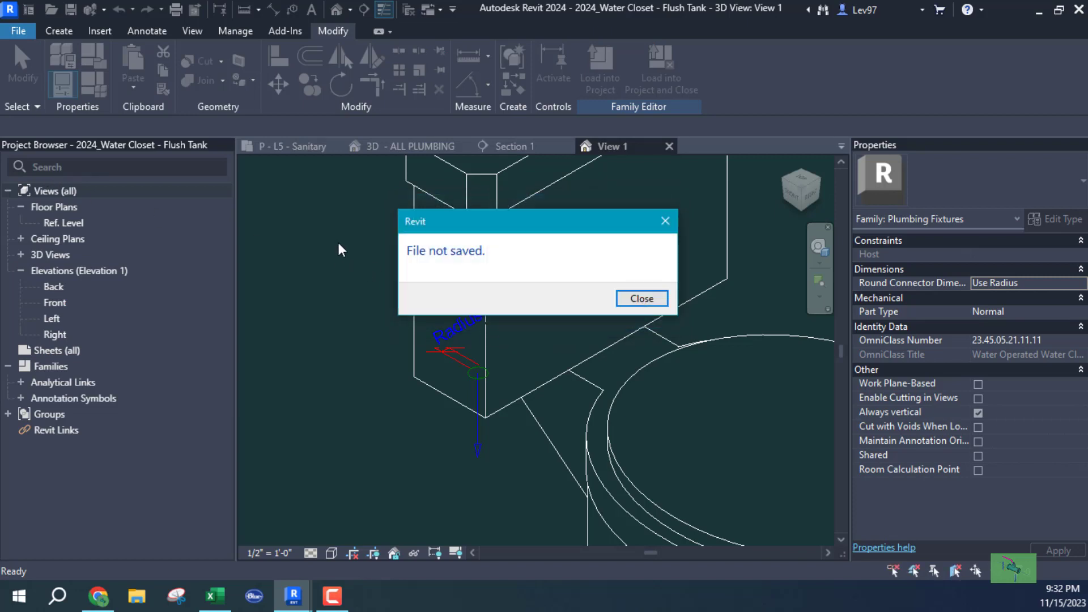
key("Return")
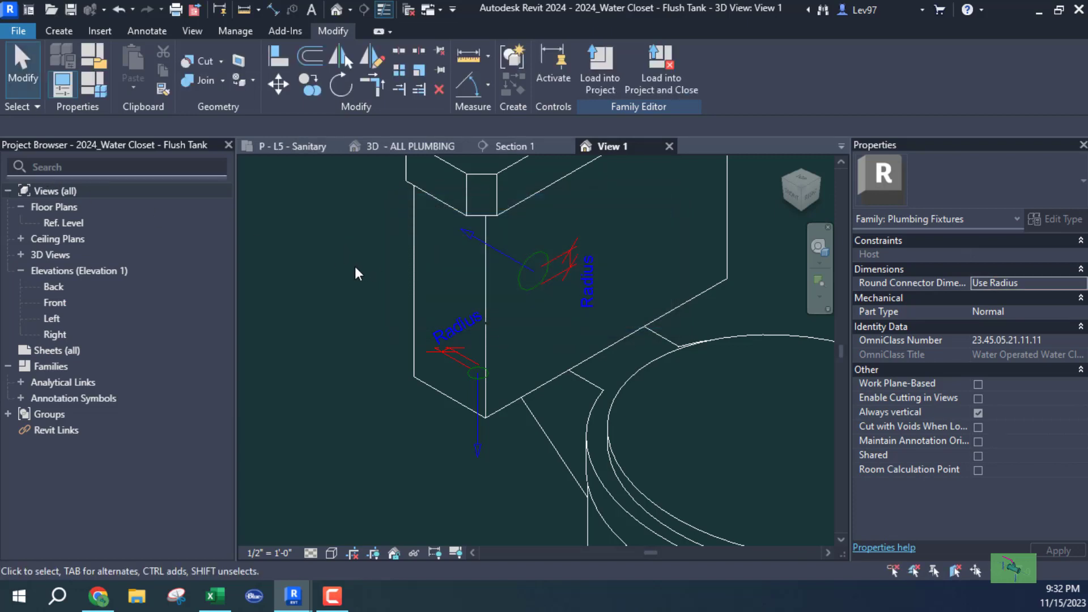
Step: Save the family in the Families library's Water Closets folder, replacing the existing 2024_Water Closet - Flush Tank.rfa
left_click(26, 31)
mouse_move(79, 208)
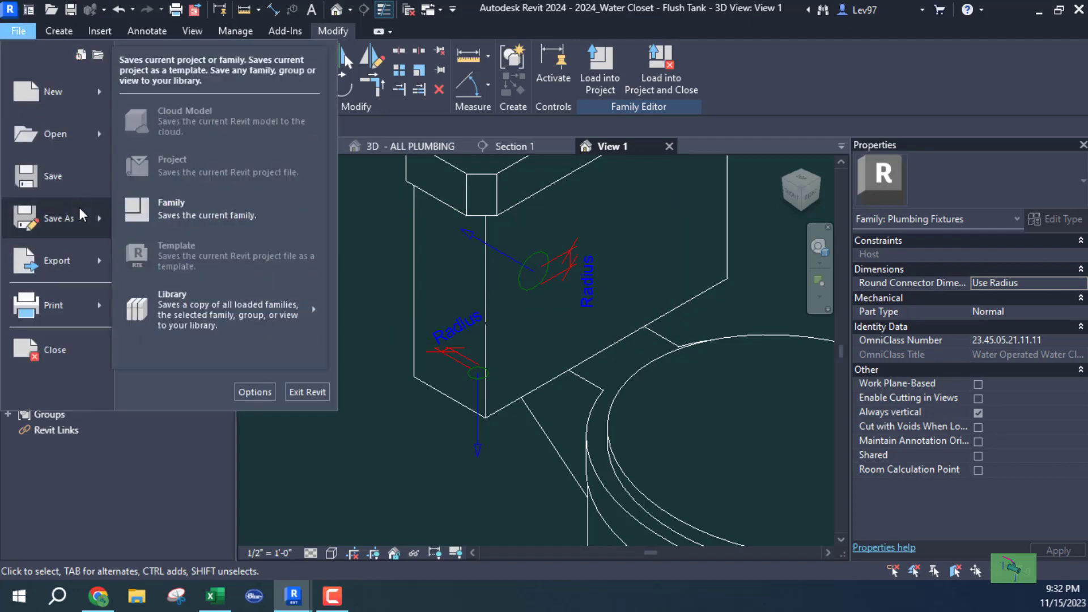
left_click(203, 217)
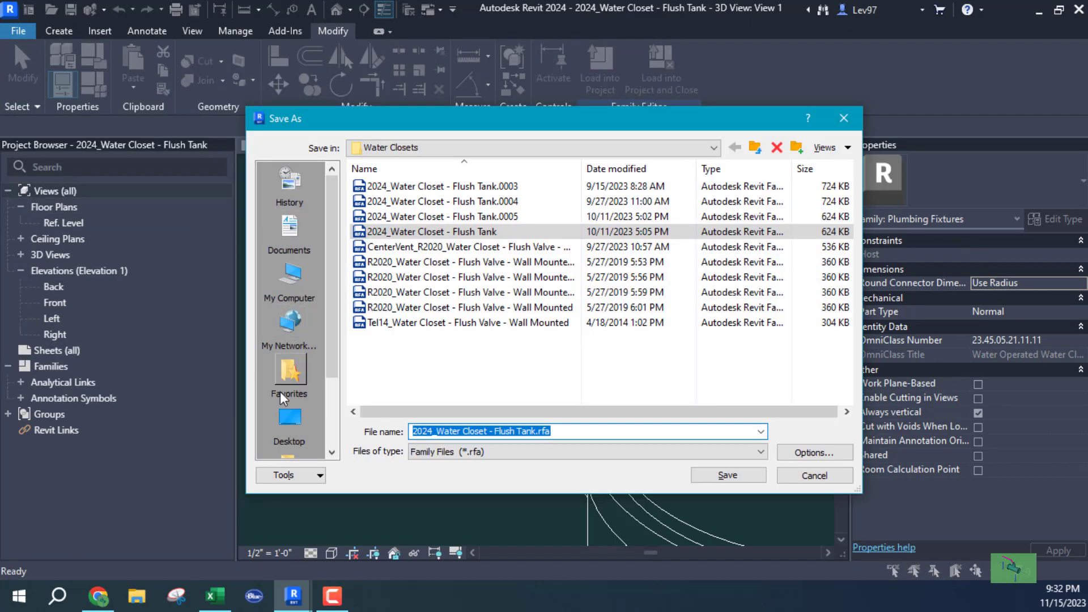
left_click(288, 375)
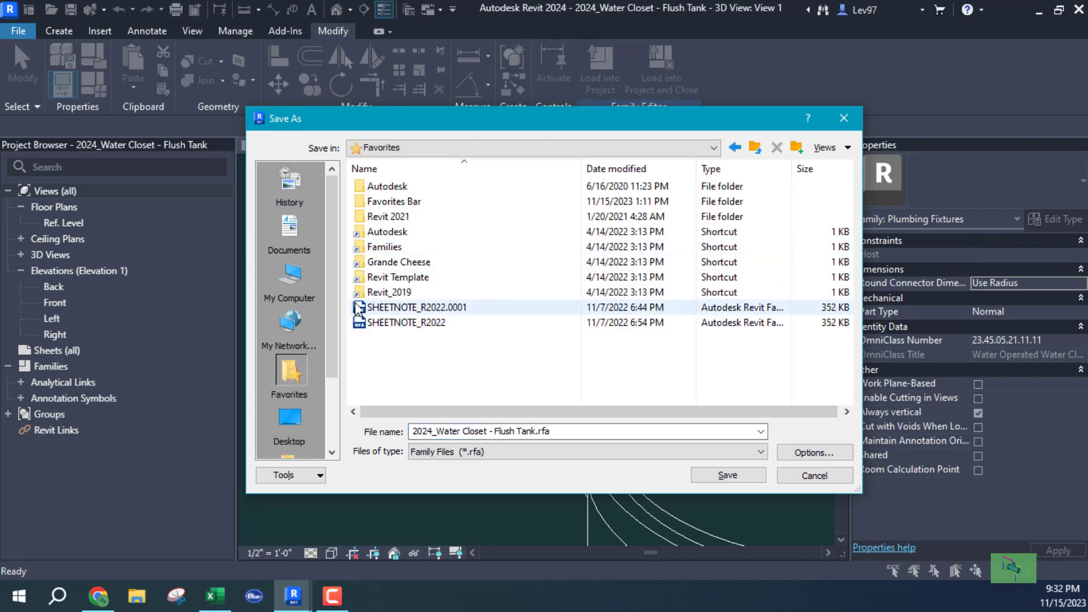
double_click(366, 247)
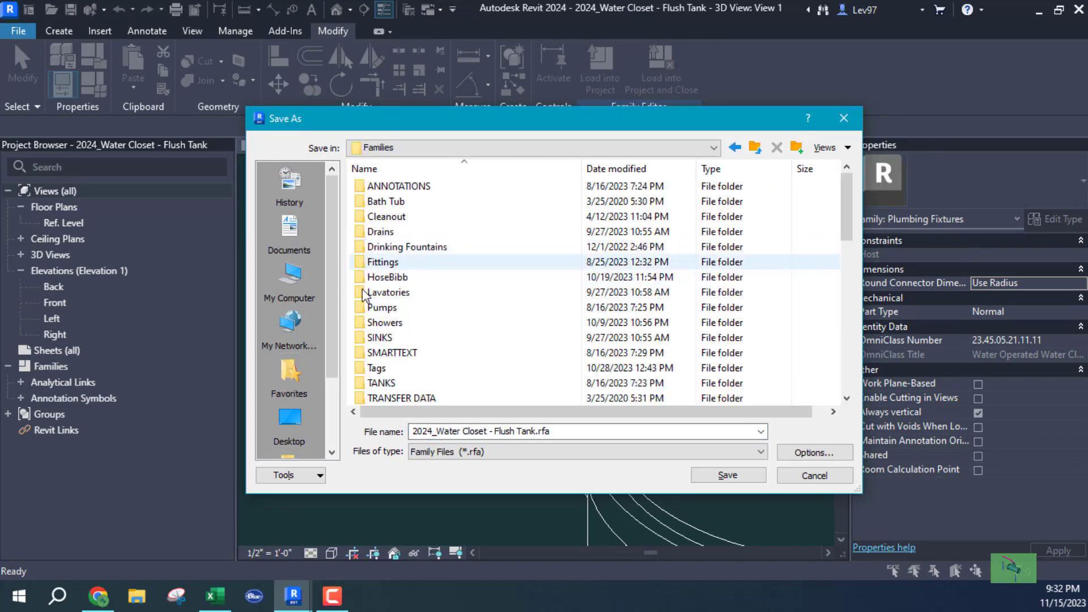
scroll(400, 322, "down", 4)
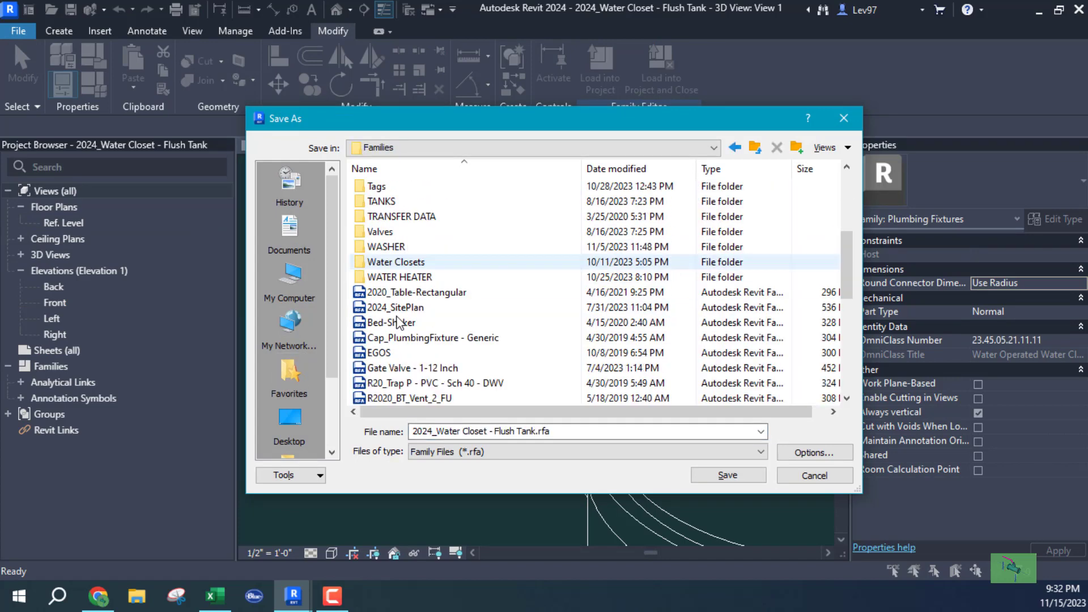
left_click(360, 263)
double_click(360, 263)
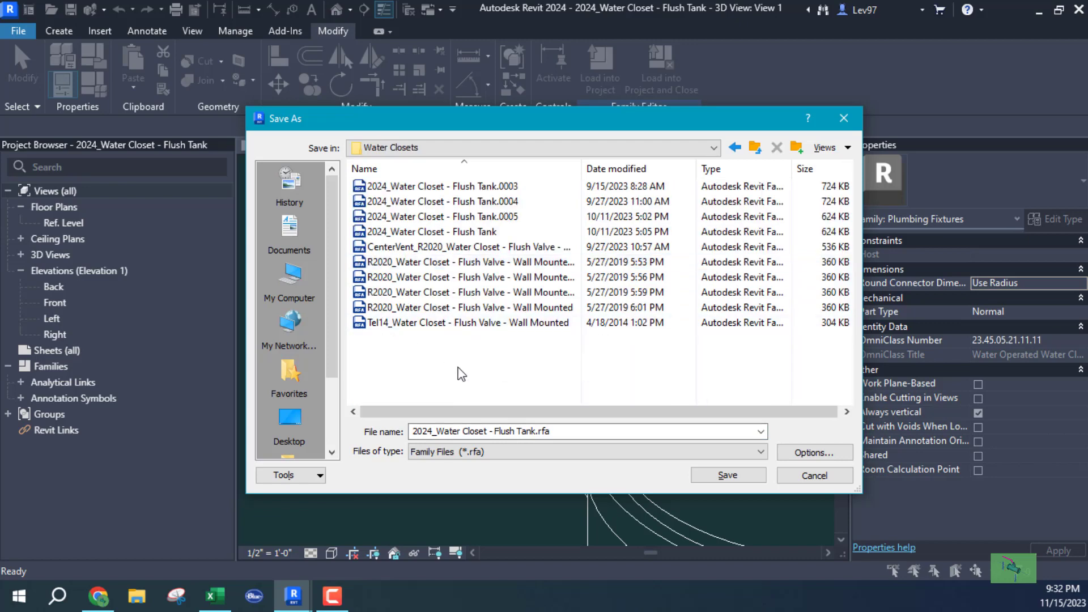
left_click(413, 234)
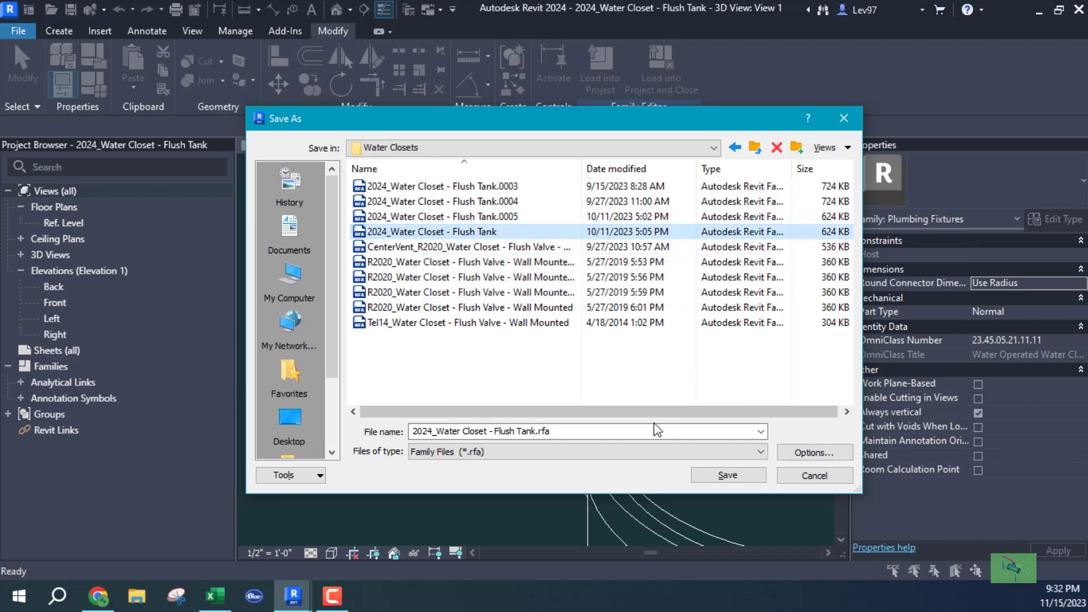
left_click(734, 474)
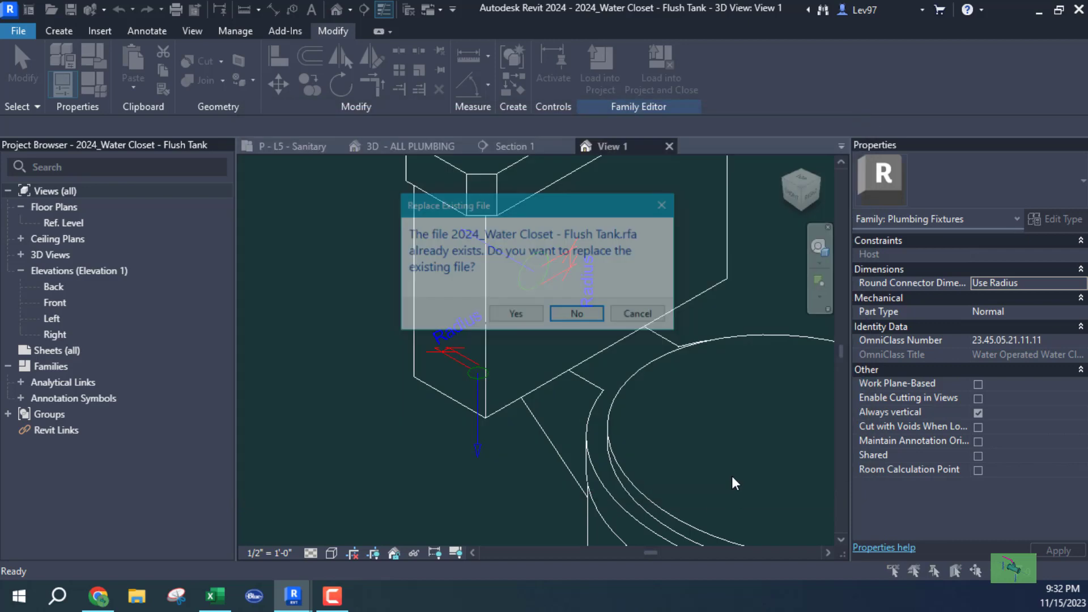
left_click(516, 316)
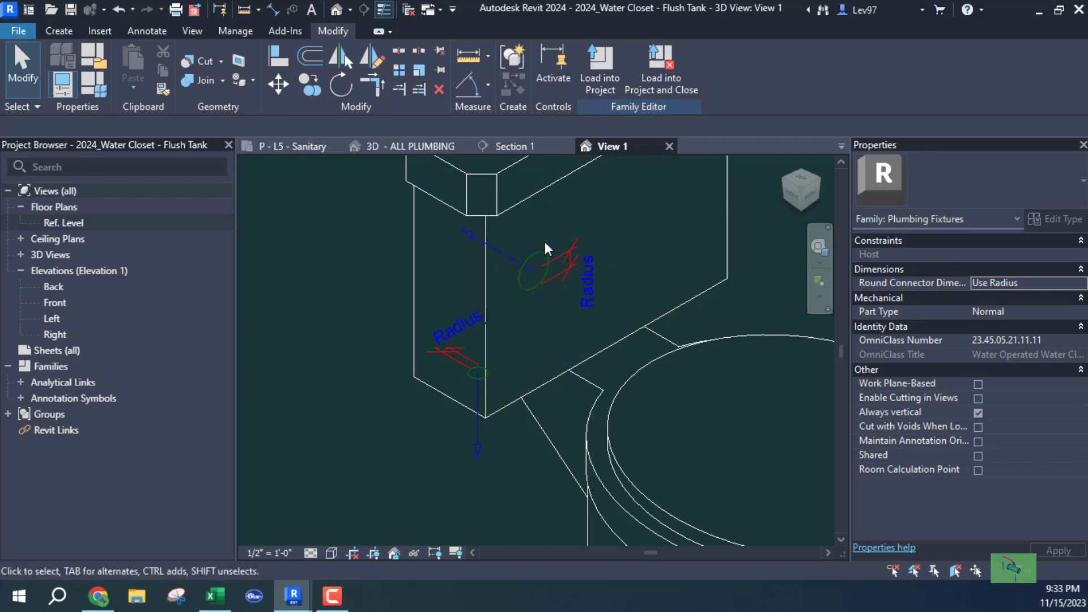
Step: Load the toilet family into the project and close it, overwriting the existing version with its parameter values and making the family editable
left_click(663, 83)
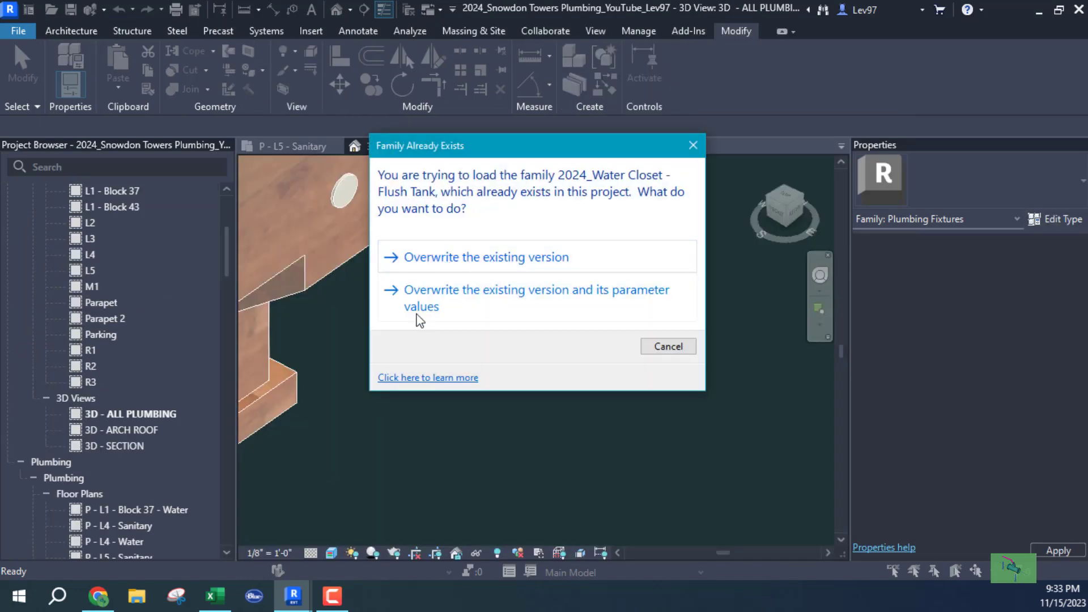
left_click(421, 301)
left_click(586, 314)
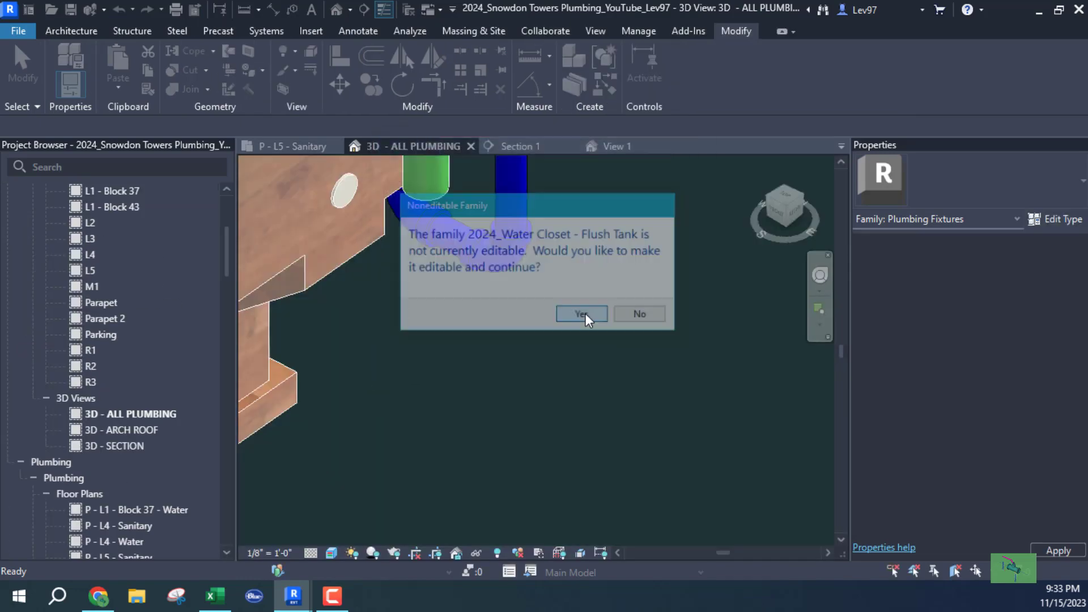
scroll(567, 431, "up", 4)
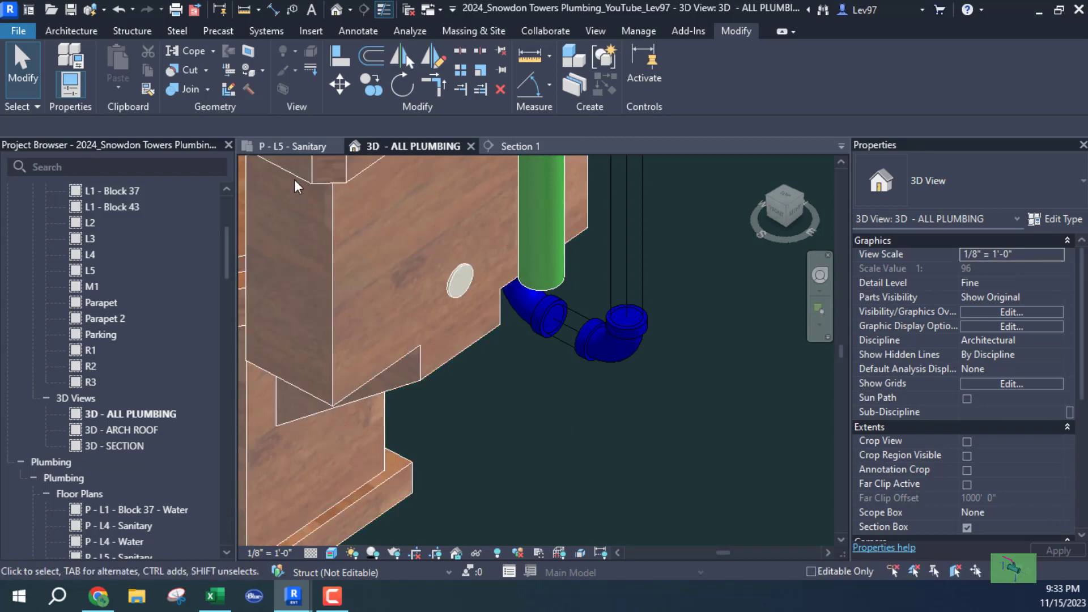
Step: In the P - L5 - Sanitary plan, draw a 2" pipe about 1' 5 3/4" long straight back from the toilet's rear sanitary connector
left_click(299, 145)
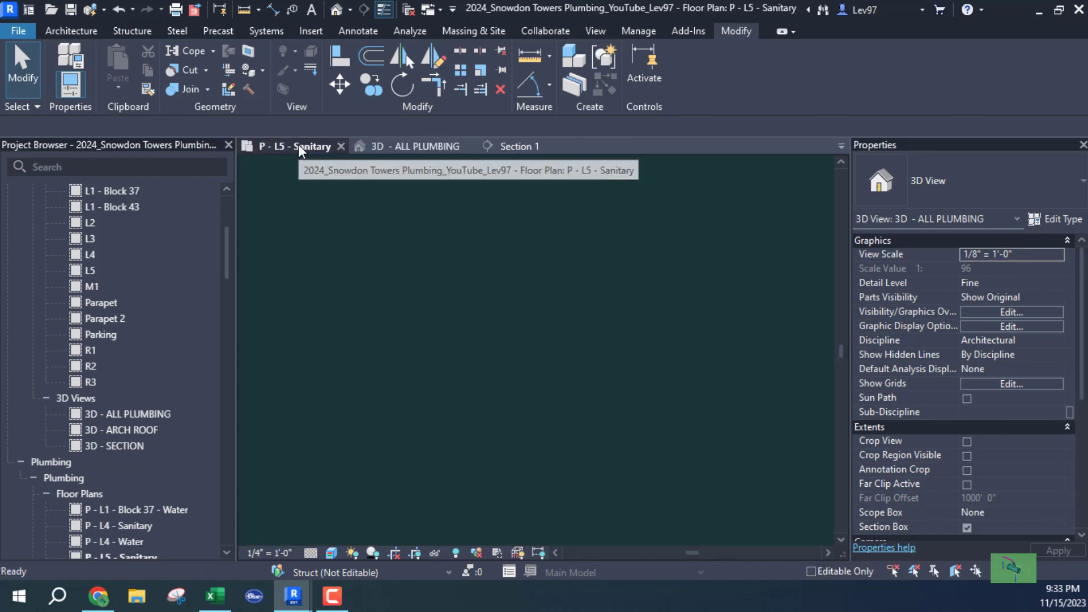
left_click(543, 257)
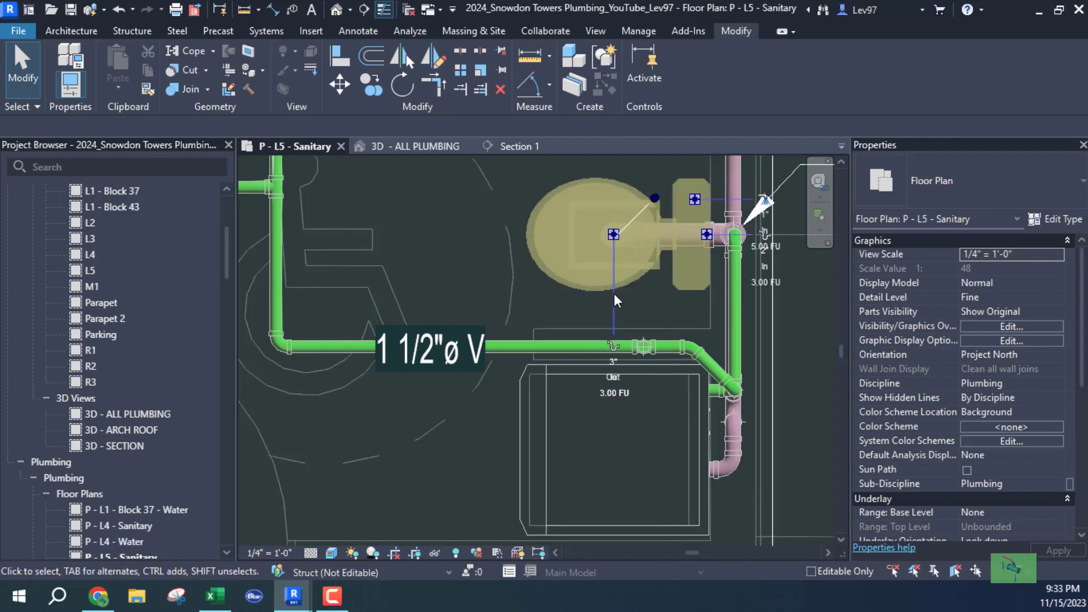
middle_click_drag(732, 227, 597, 287)
scroll(598, 287, "up", 3)
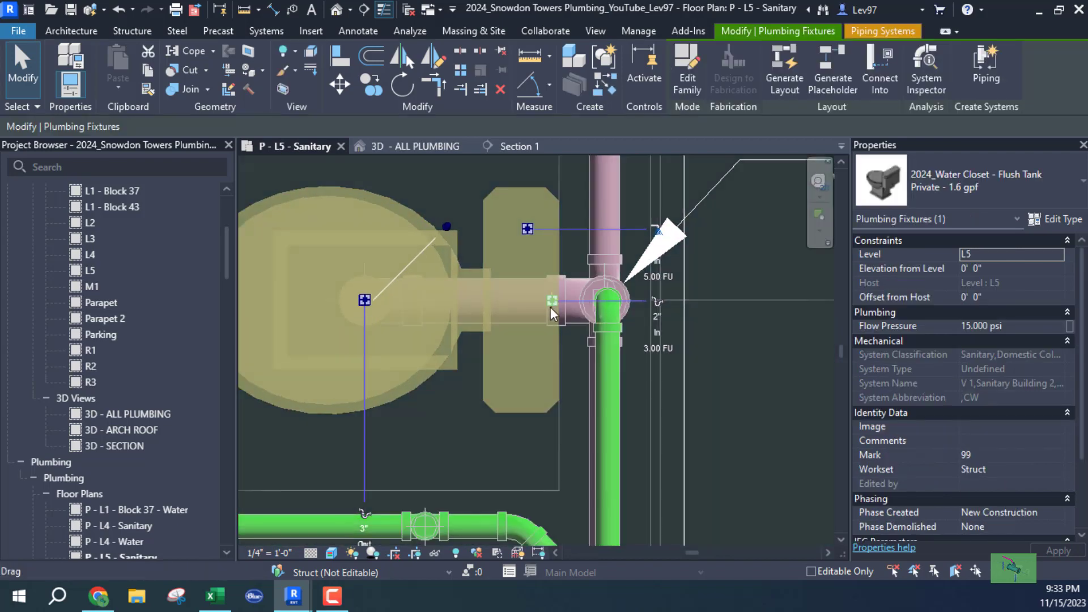
right_click(553, 302)
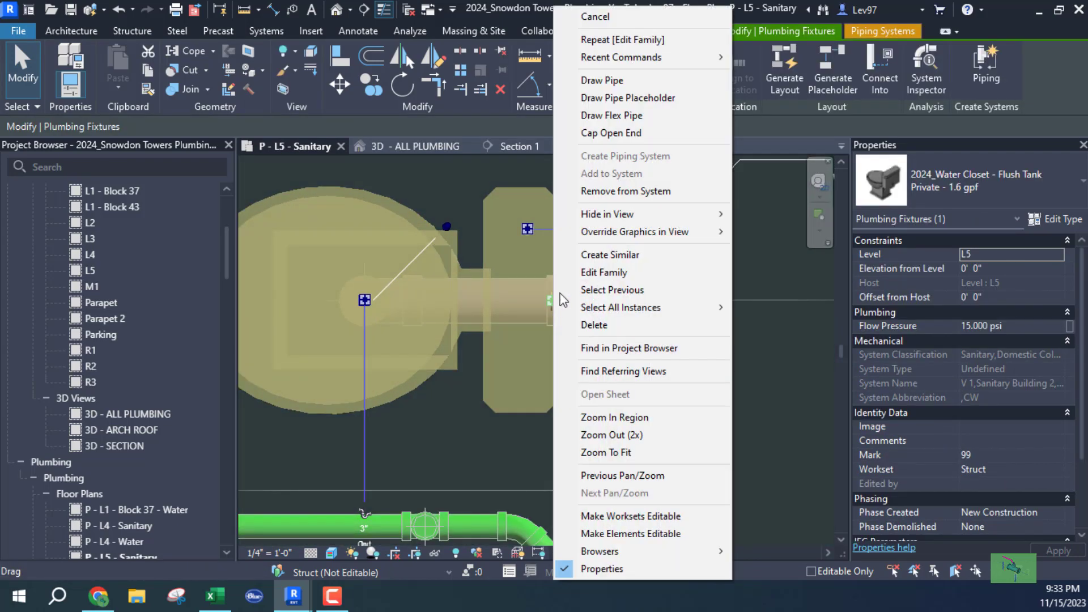
left_click(602, 80)
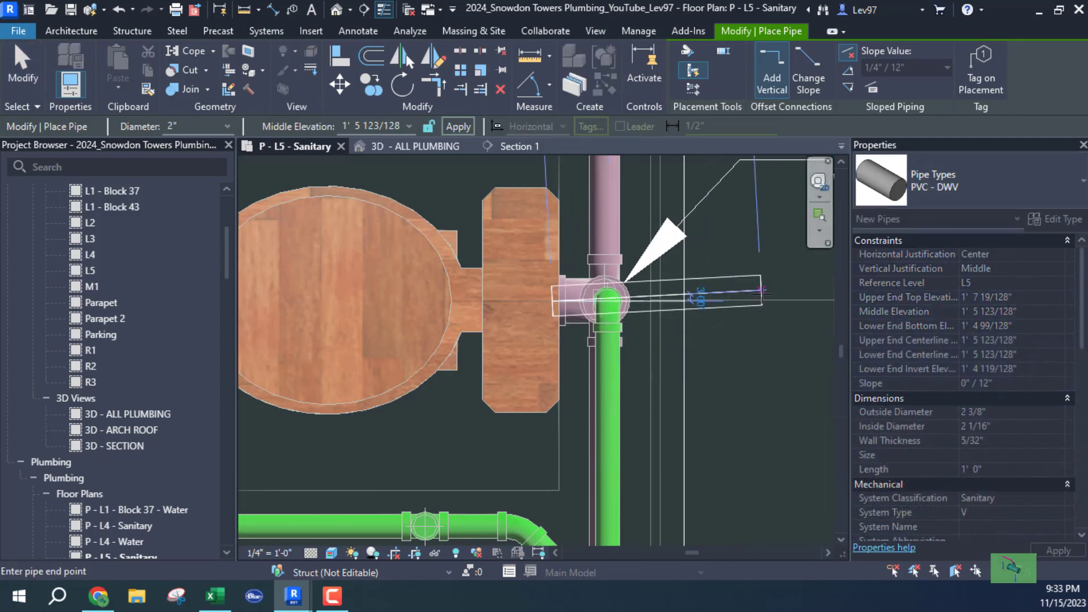
left_click(778, 305)
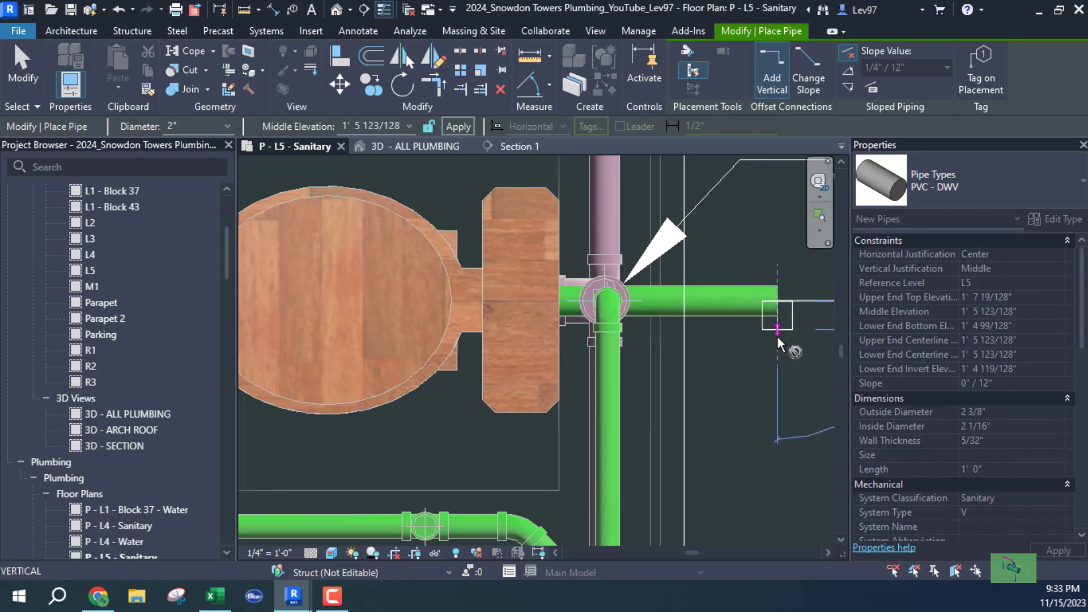
key("Escape")
key("Escape")
left_click(750, 314)
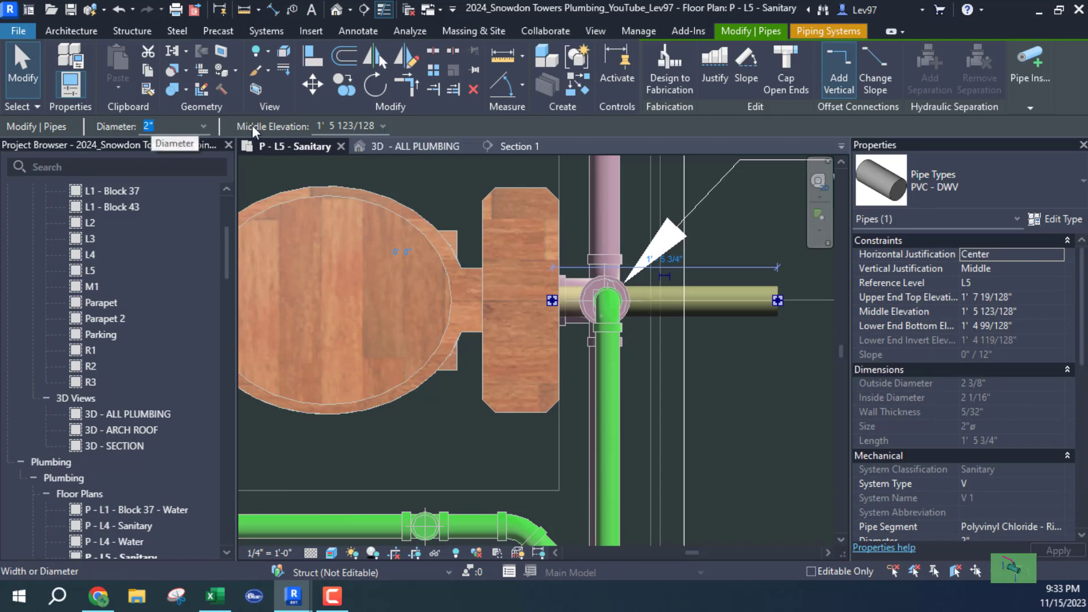
left_click(740, 385)
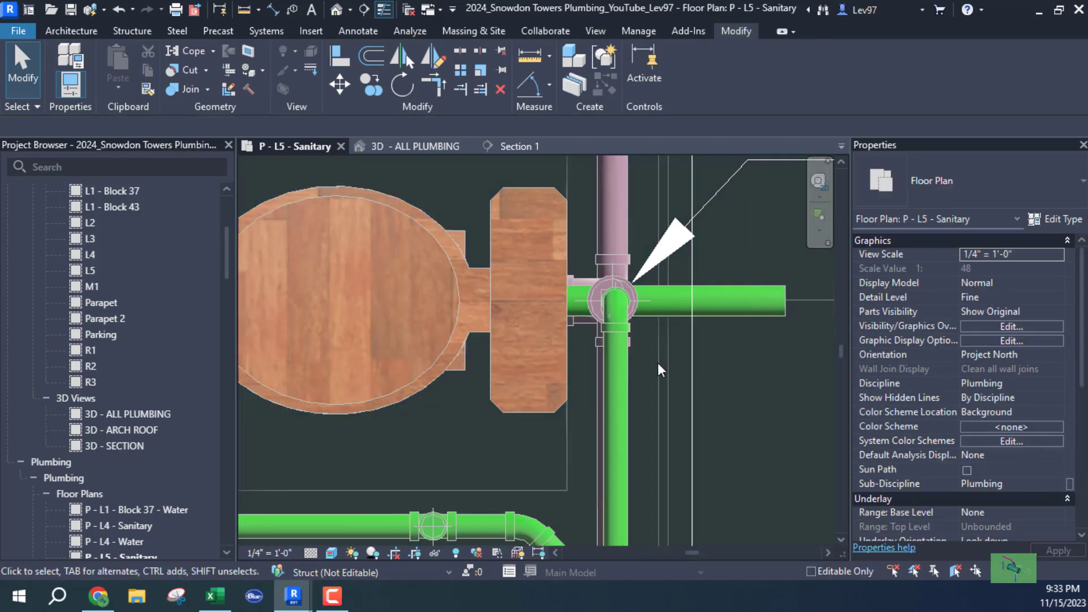
Step: Switch to the 3D - ALL PLUMBING view and bring the new pipe behind the toilet into view
left_click(402, 146)
scroll(491, 395, "down", 3)
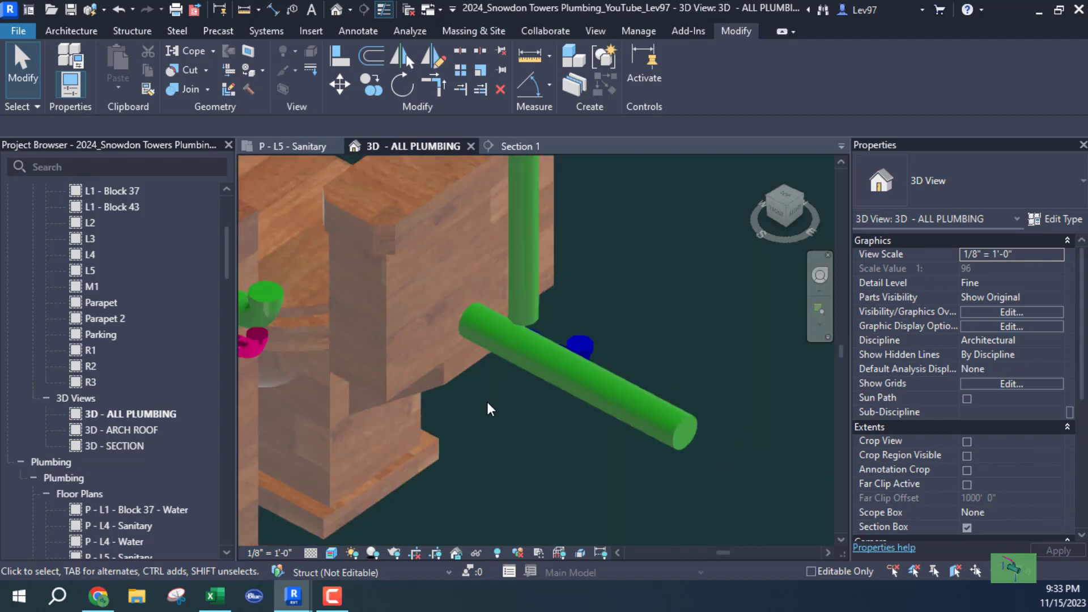
middle_click_drag(487, 401, 587, 459)
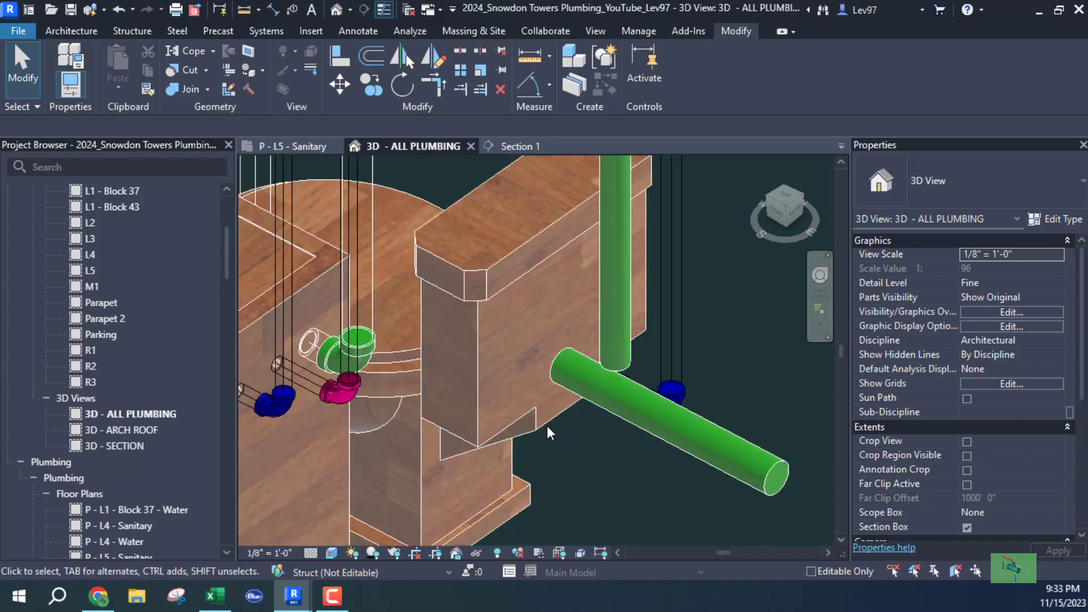
scroll(549, 430, "down", 1)
left_click(432, 86)
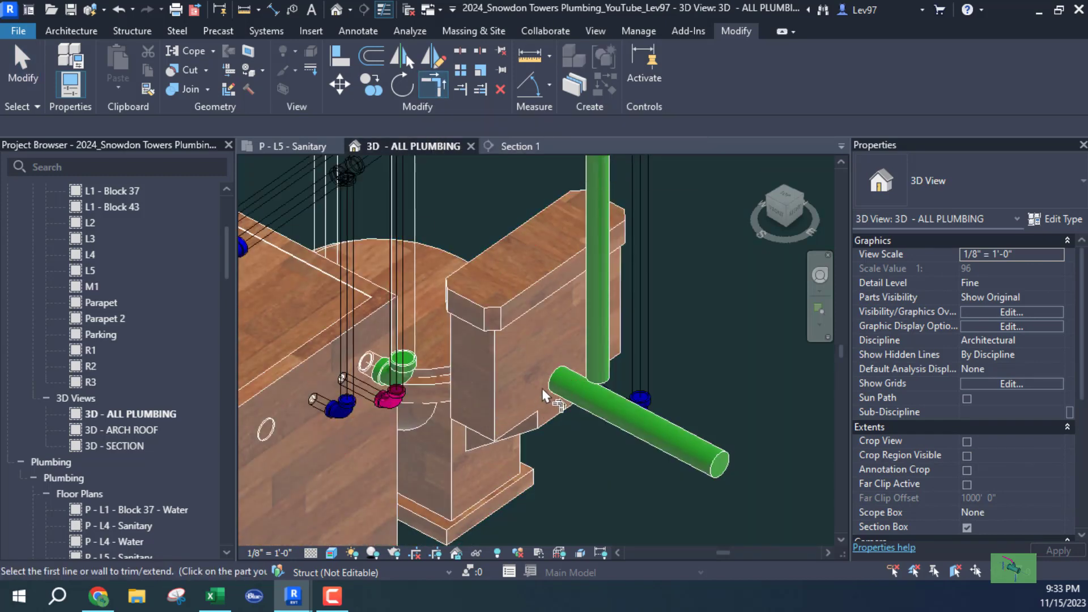
scroll(481, 254, "down", 2)
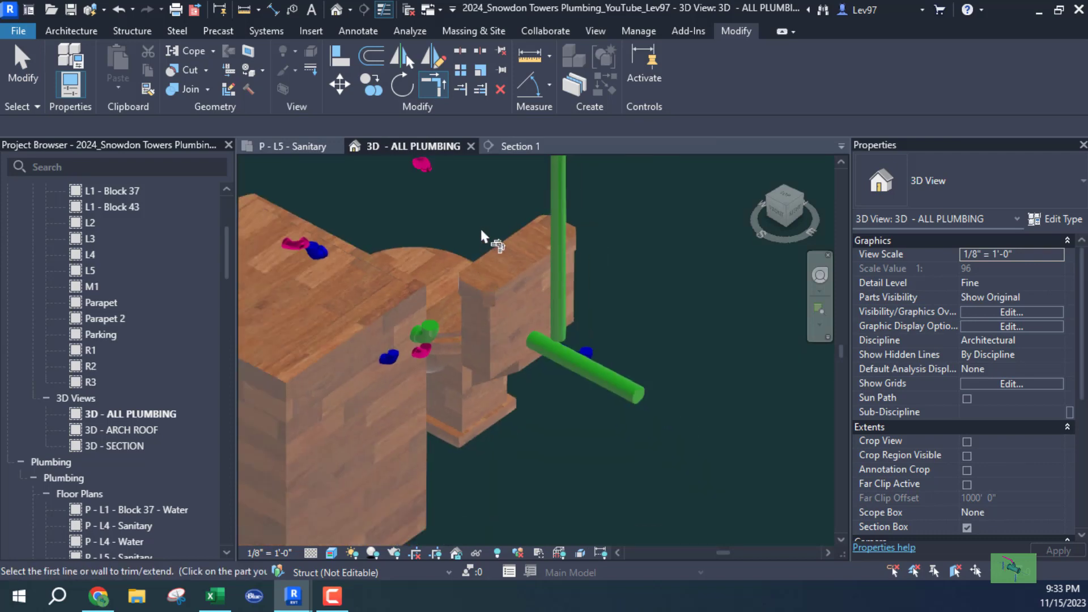
middle_click_drag(480, 228, 523, 501)
key("Escape")
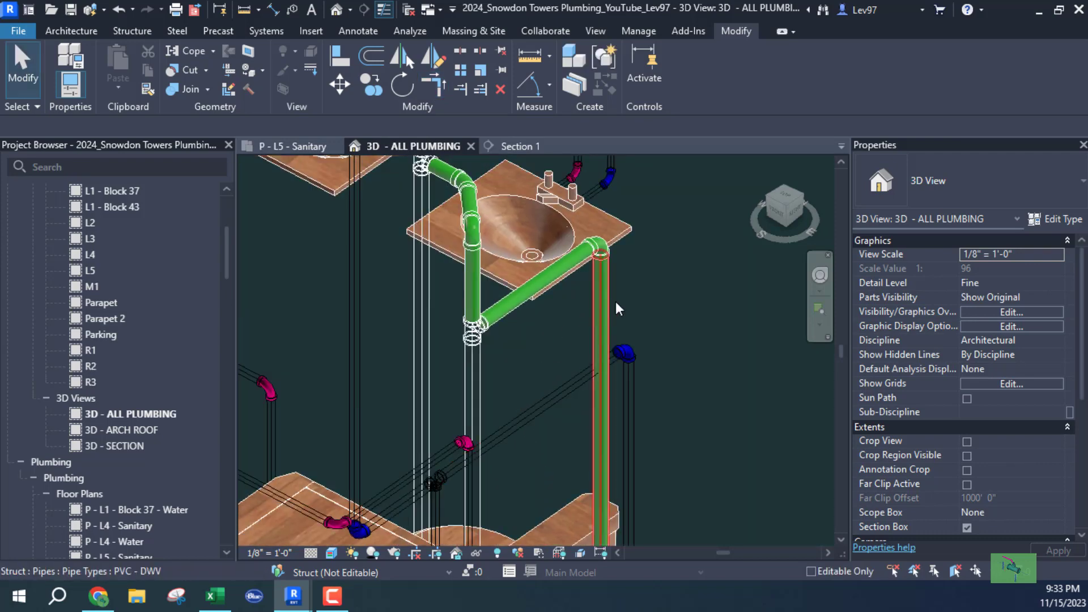
Step: Delete the reducing vent tee that joins the toilet's horizontal vent branch to the vertical vent below the sink
middle_click_drag(641, 304, 654, 370)
middle_click_drag(572, 380, 632, 195)
middle_click_drag(621, 245, 610, 379)
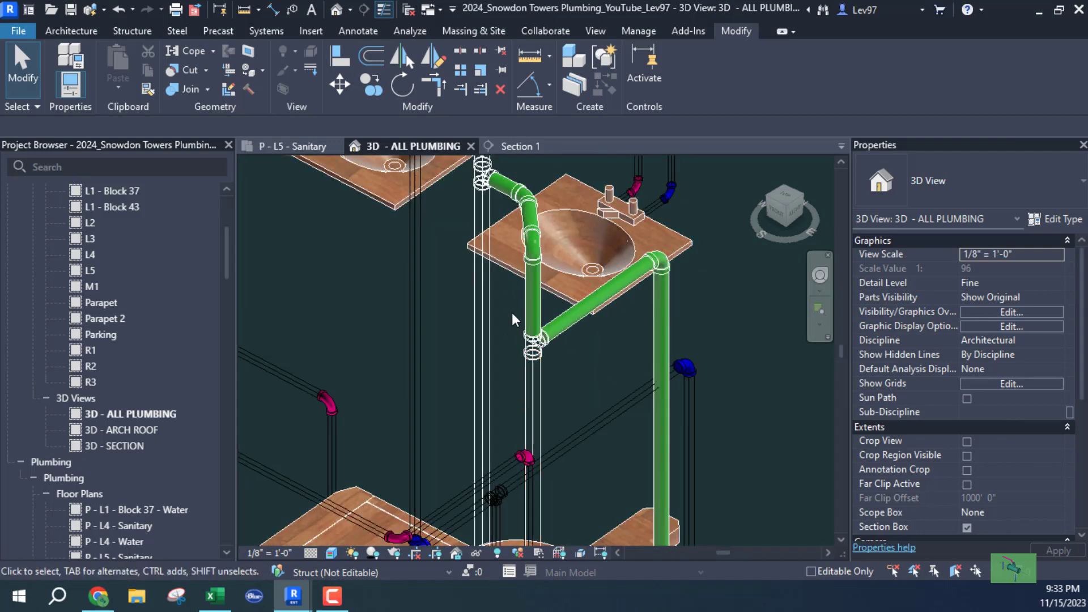
left_click(533, 339)
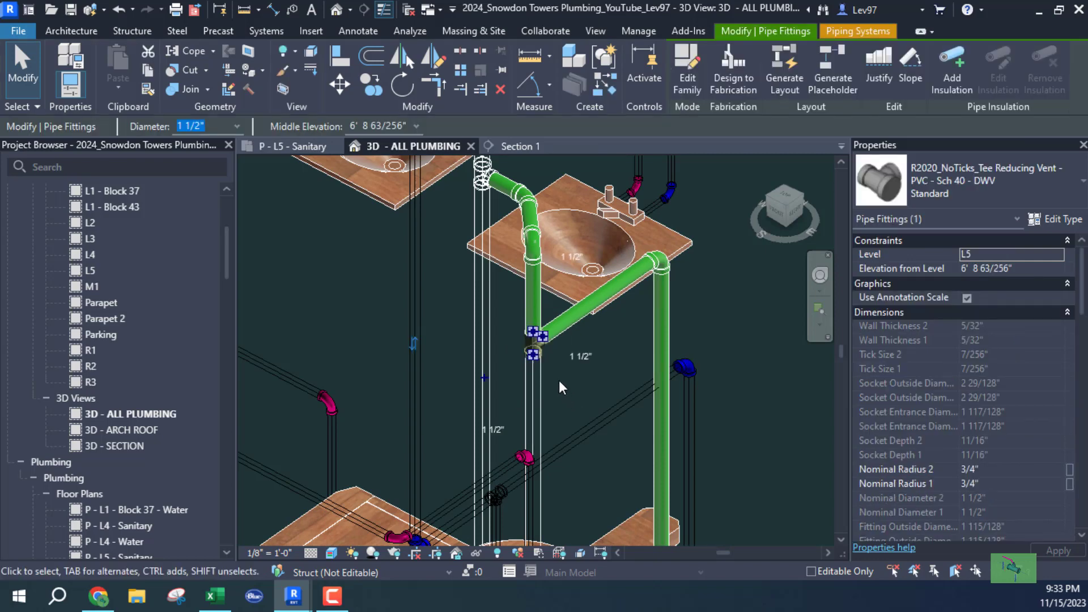
key("Delete")
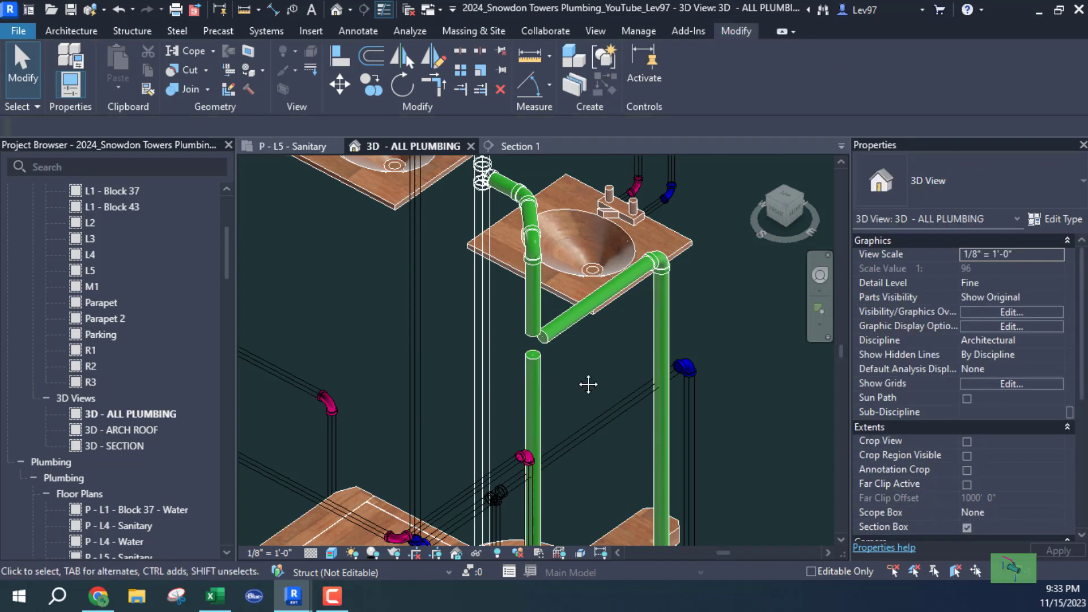
Step: Set the diameter of the toilet's entire detached vent run, both pipes and their elbow, to 2"
middle_click_drag(588, 381, 568, 301)
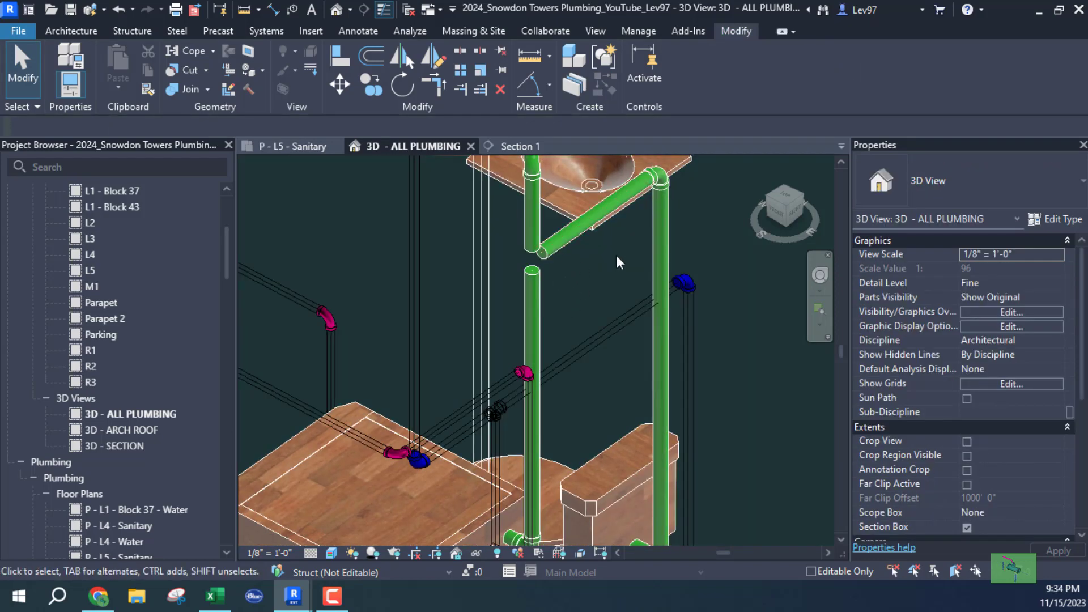
left_click(662, 258)
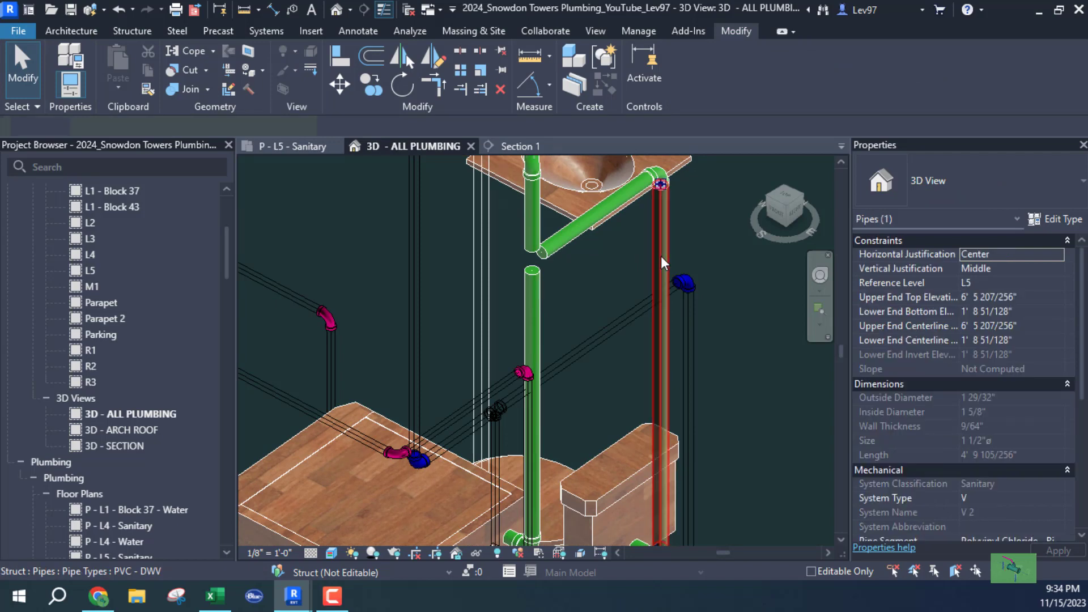
key("Tab")
left_click(557, 249)
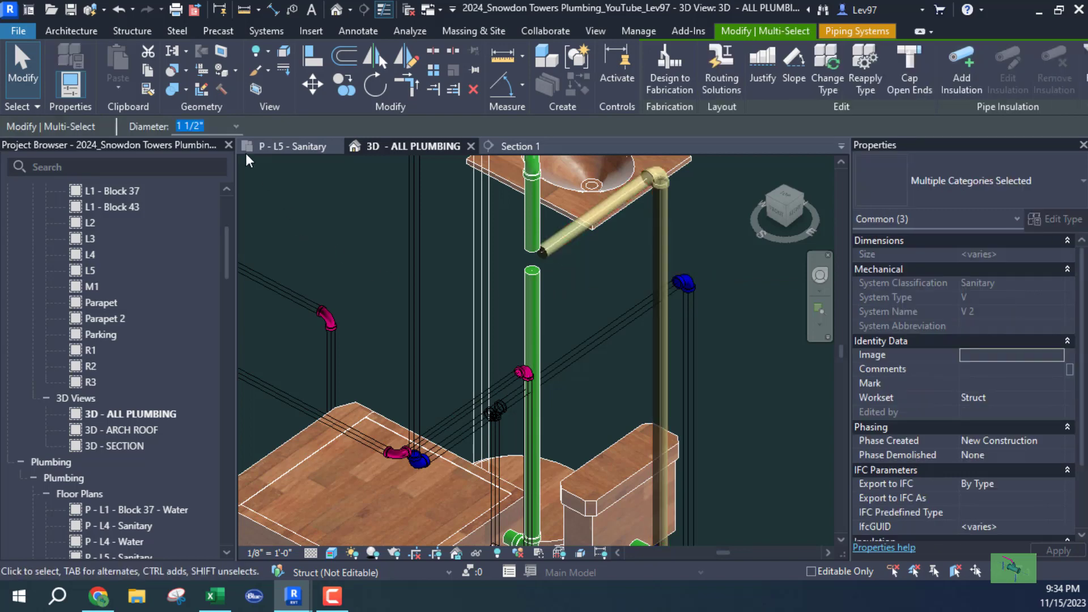
left_click(236, 126)
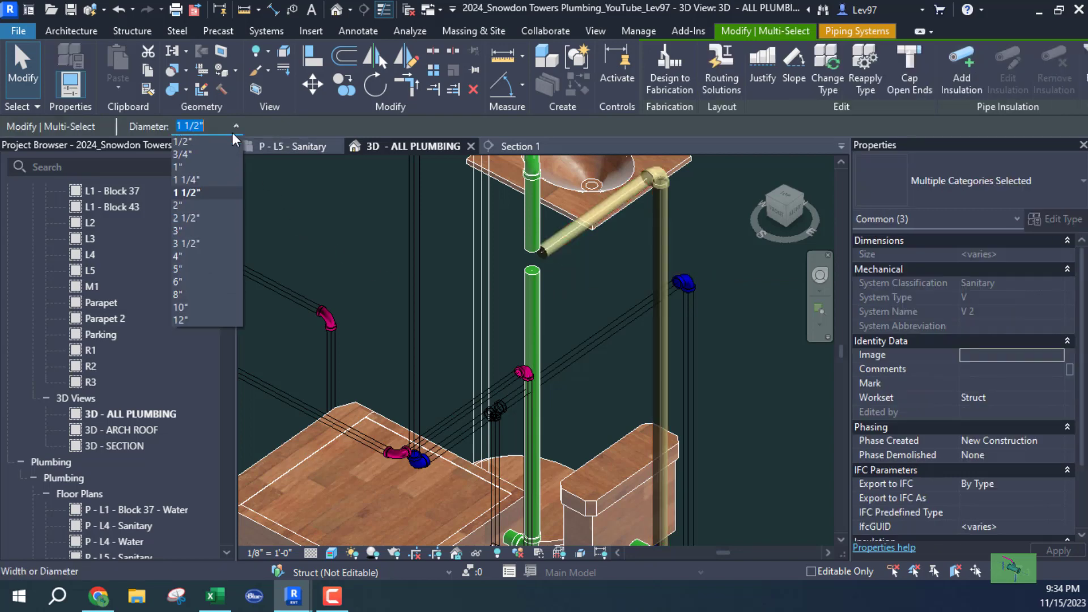
left_click(203, 206)
key("Escape")
Step: Change the 3D view's visual style and switch it back so the outlined vent and water pipes redraw as solid
scroll(645, 359, "up", 2)
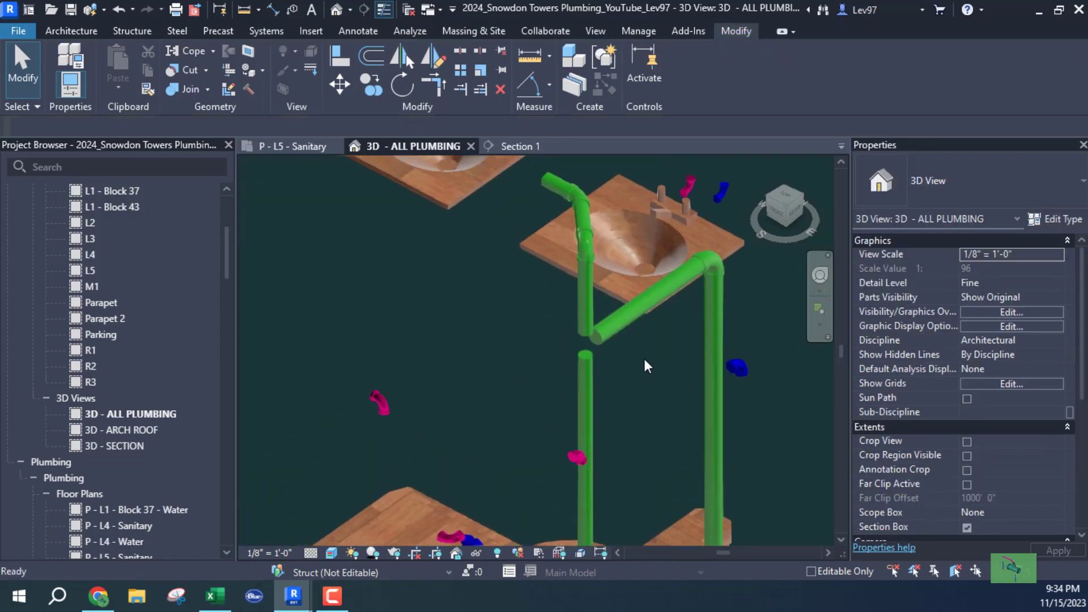
middle_click_drag(564, 349, 593, 396)
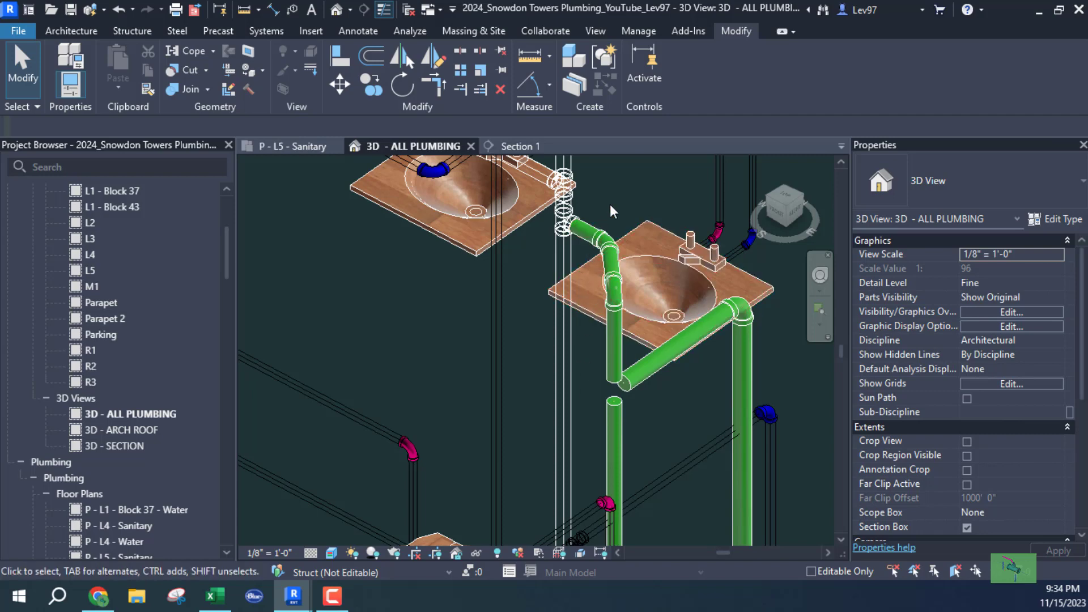
middle_click_drag(461, 394, 478, 456)
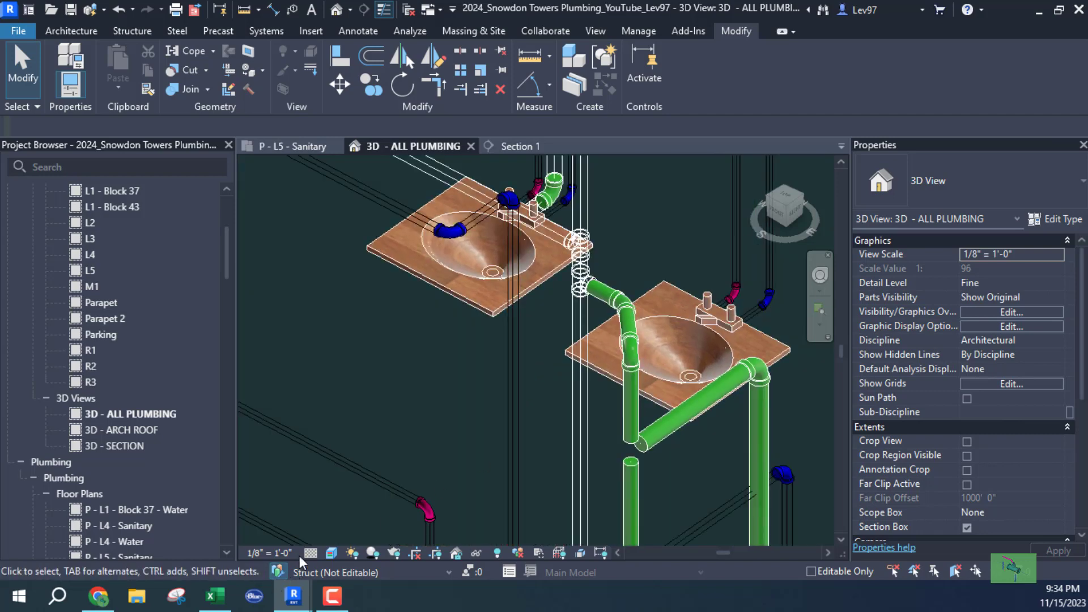
left_click(330, 552)
left_click(361, 519)
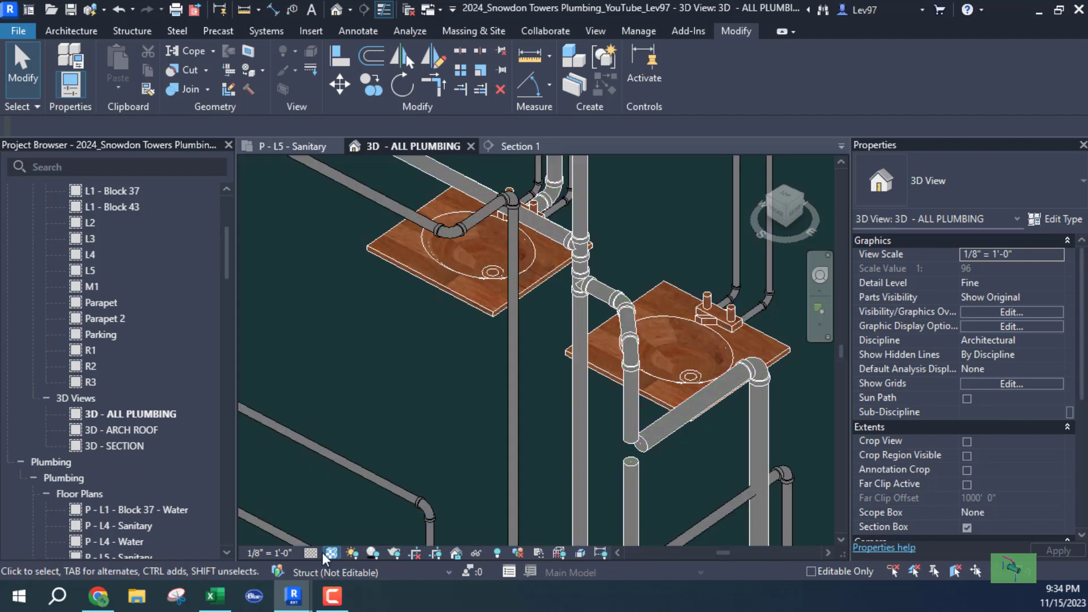
left_click(330, 552)
left_click(355, 534)
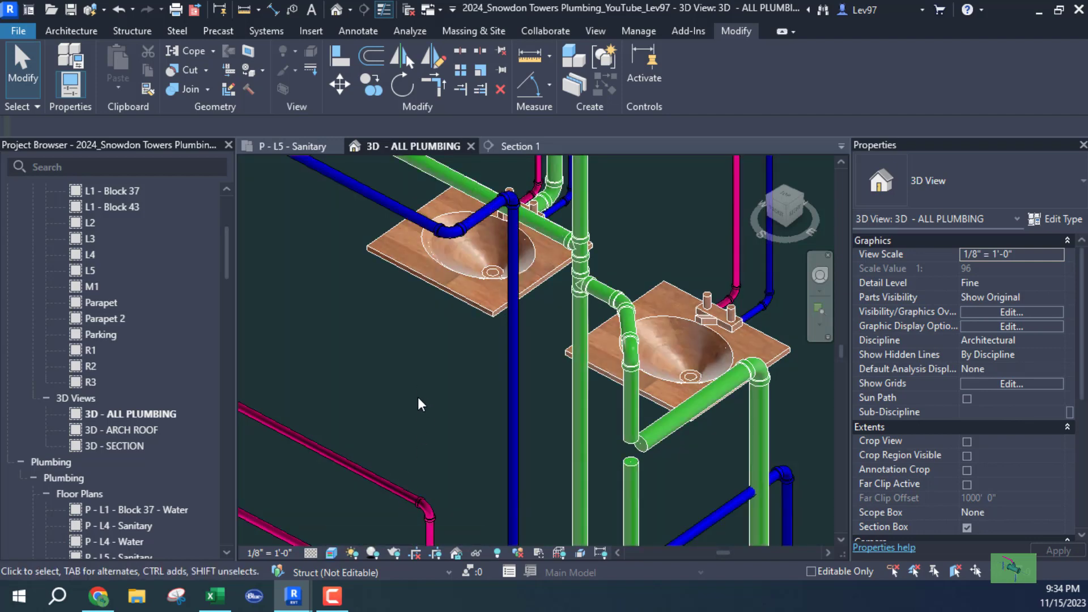
Step: Delete the short horizontal pipe between the vent stack and the offset elbows, and remove the open reducing tee from the stack
middle_click_drag(419, 399, 460, 416, "shift")
middle_click_drag(462, 456, 612, 267, "shift")
left_click(612, 267)
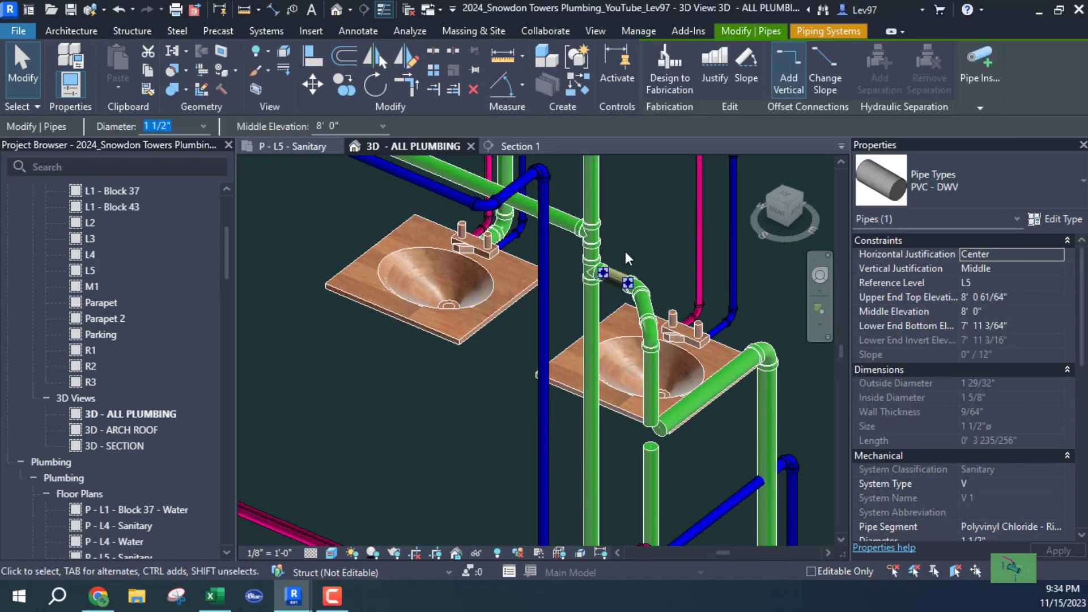
key("Delete")
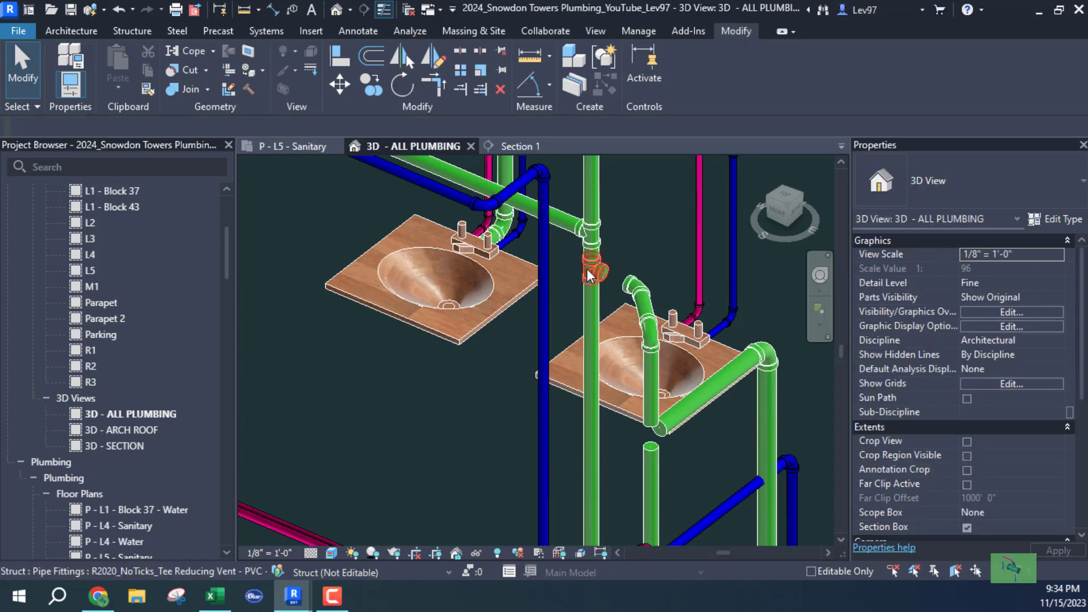
left_click(590, 276)
scroll(656, 301, "up", 3)
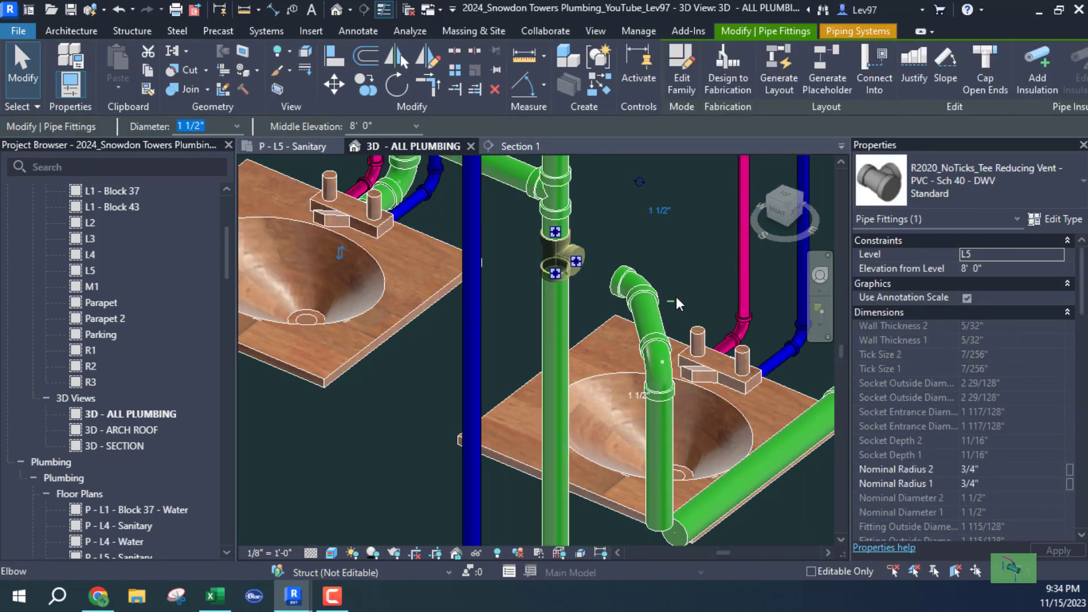
left_click(675, 297)
Step: Select the vertical vent stack pipe and trace it down through the lower floors and back up to the open vent connection
scroll(677, 284, "down", 3)
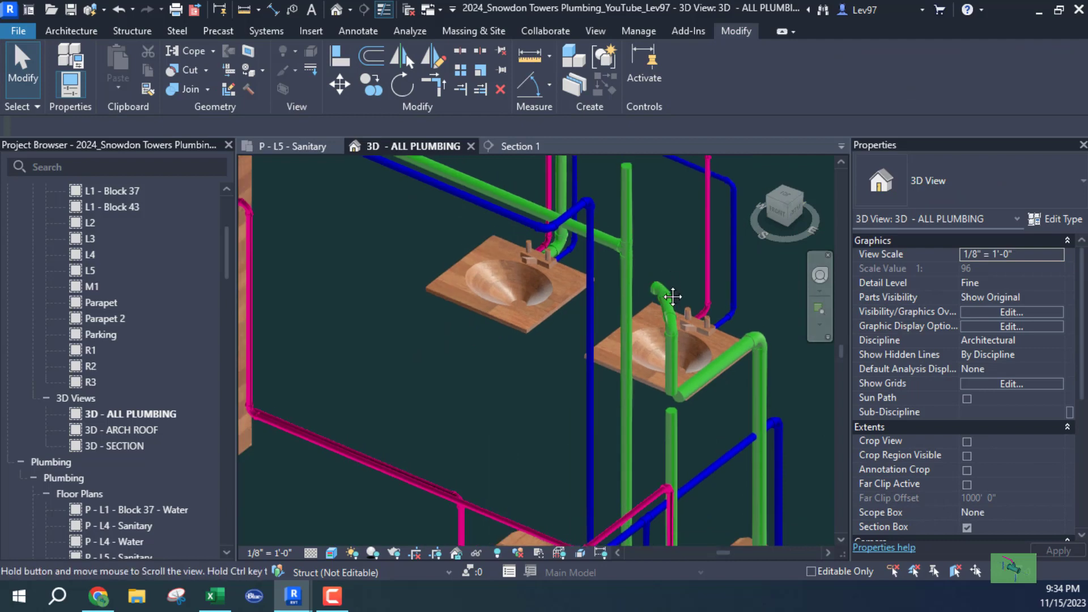
middle_click_drag(673, 296, 672, 222)
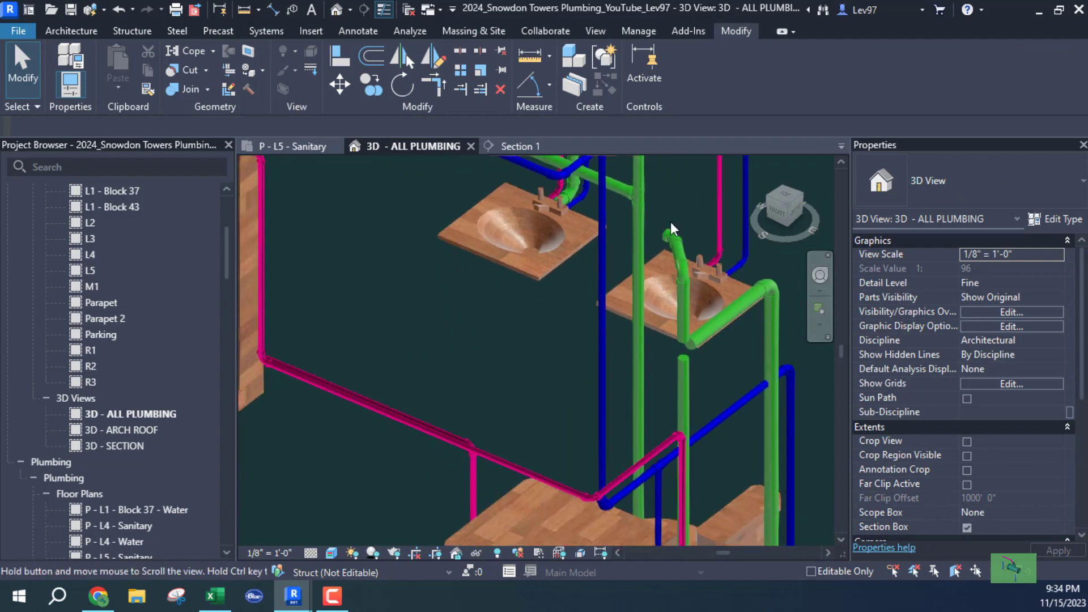
left_click(641, 397)
scroll(517, 394, "down", 2)
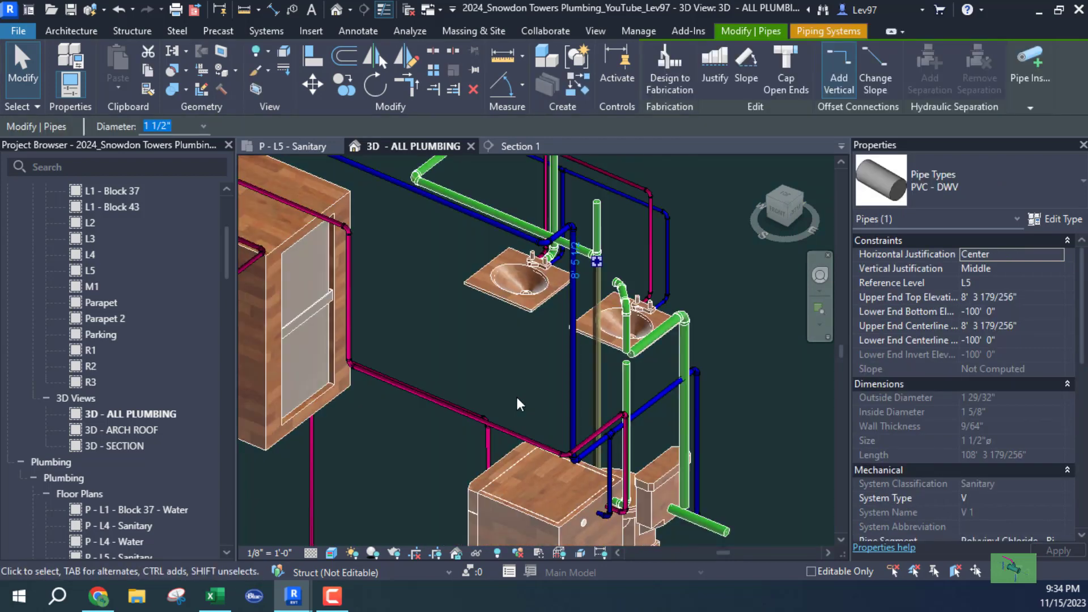
middle_click_drag(517, 399, 364, 366, "shift")
middle_click_drag(515, 492, 383, 258)
middle_click_drag(427, 403, 423, 207)
middle_click_drag(442, 440, 448, 153)
middle_click_drag(412, 399, 438, 148)
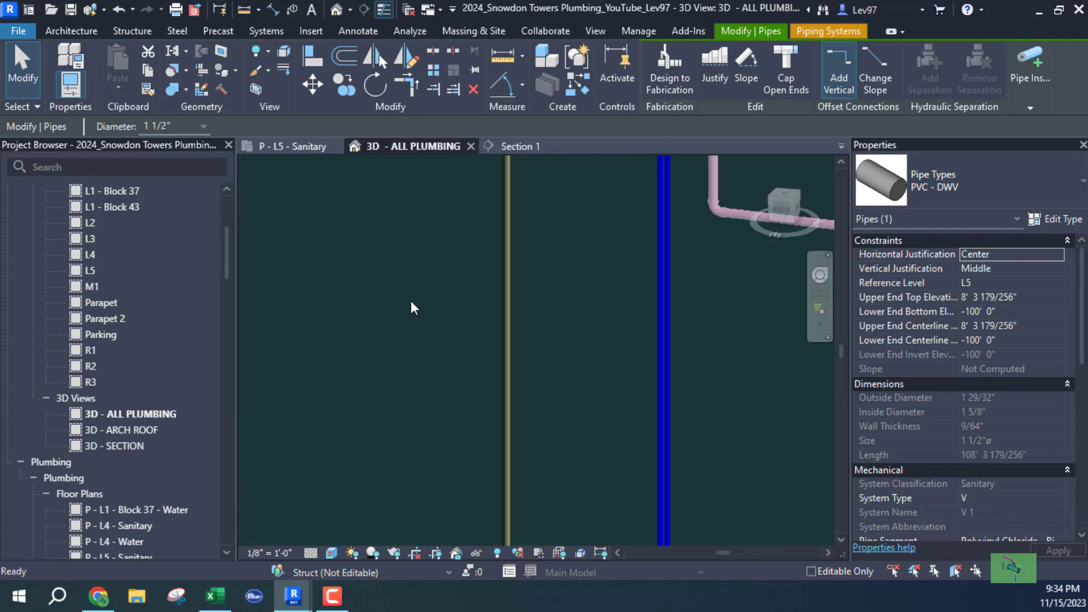
scroll(411, 302, "down", 6)
middle_click_drag(398, 401, 476, 414)
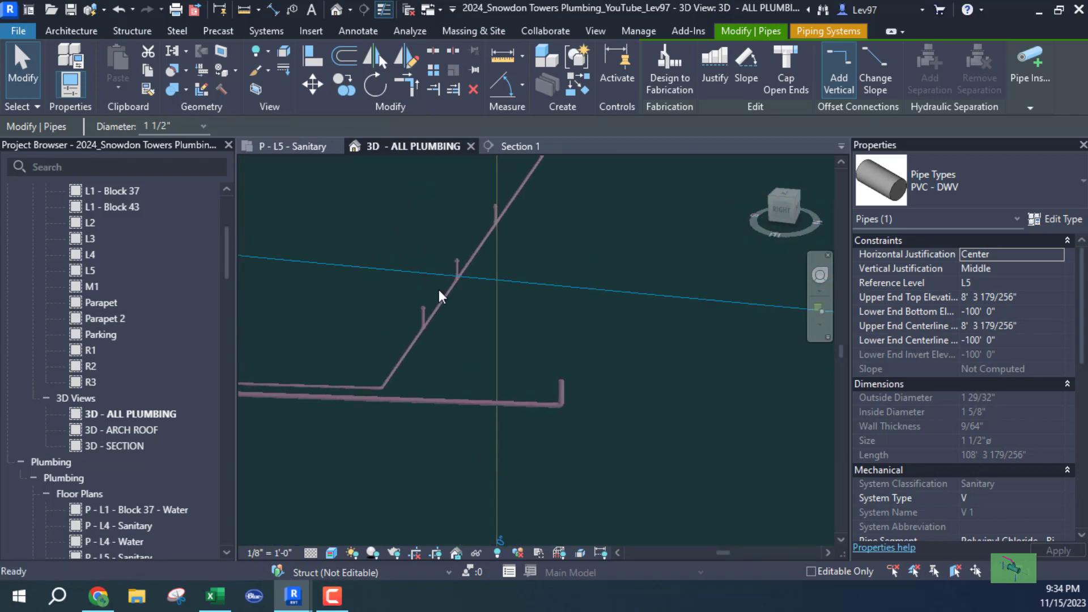
middle_click_drag(455, 281, 474, 454)
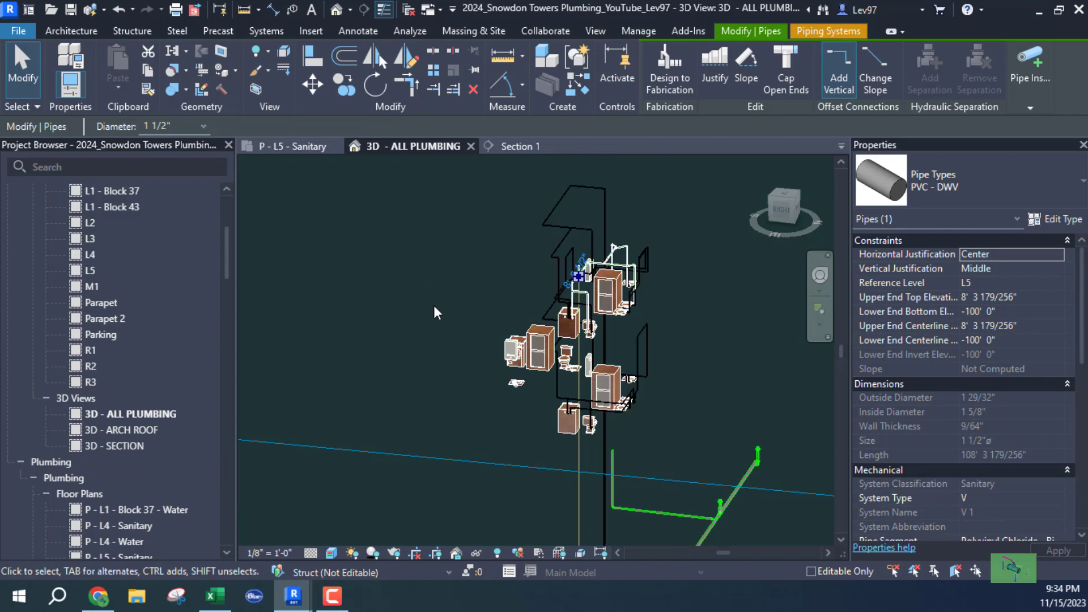
scroll(590, 272, "up", 10)
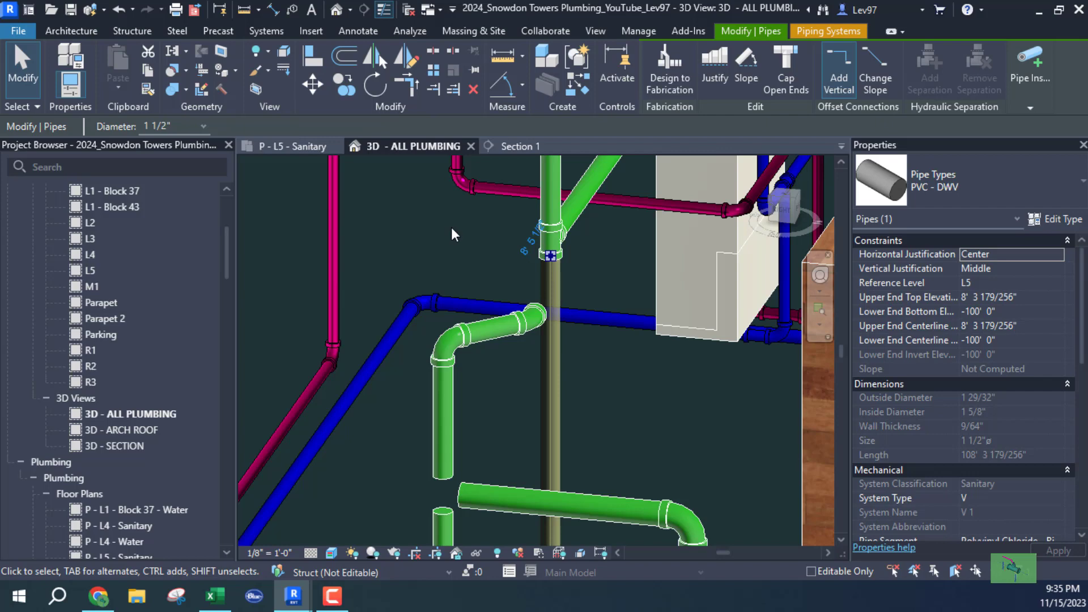
Step: Split the 1 1/2" horizontal branch vent between the stack's tee and the elbow, and remove the coupling at the split
left_click(453, 225)
middle_click_drag(453, 214, 367, 382, "shift")
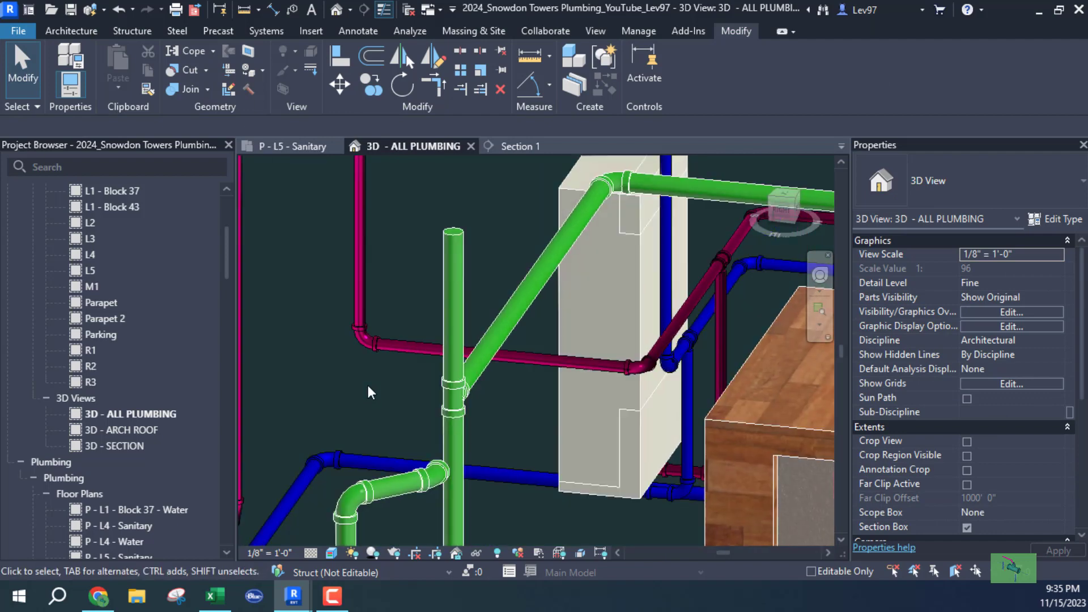
left_click(504, 325)
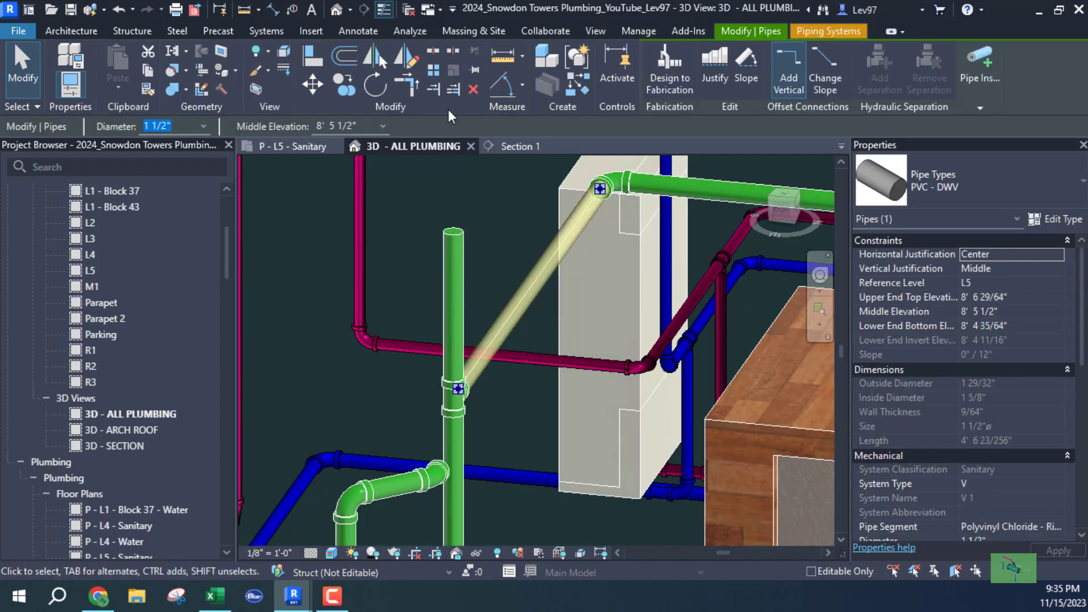
key("Escape")
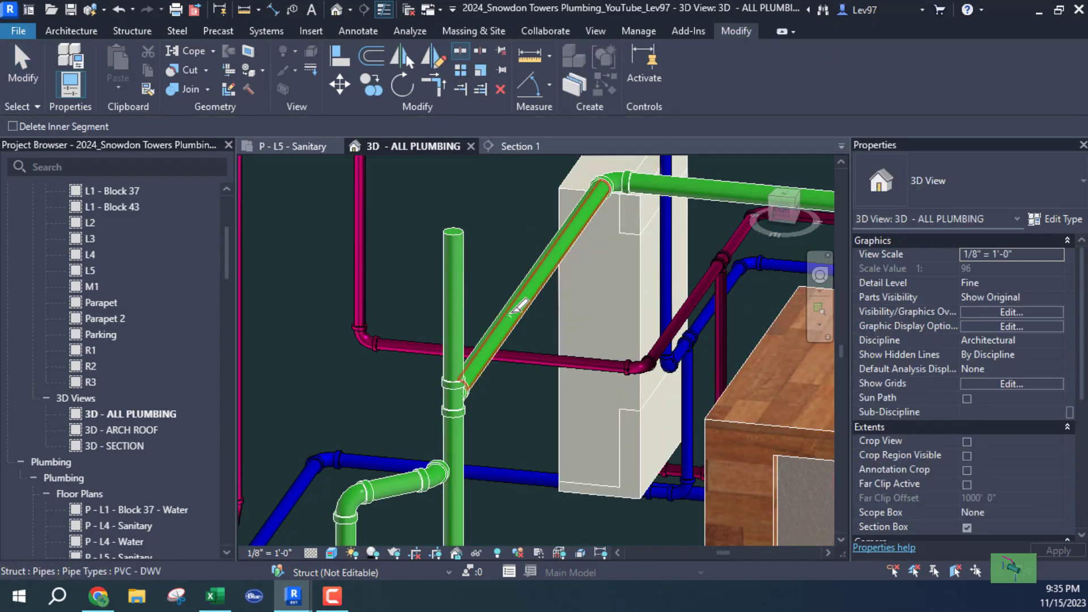
left_click(460, 50)
left_click(509, 318)
key("Escape")
left_click(509, 317)
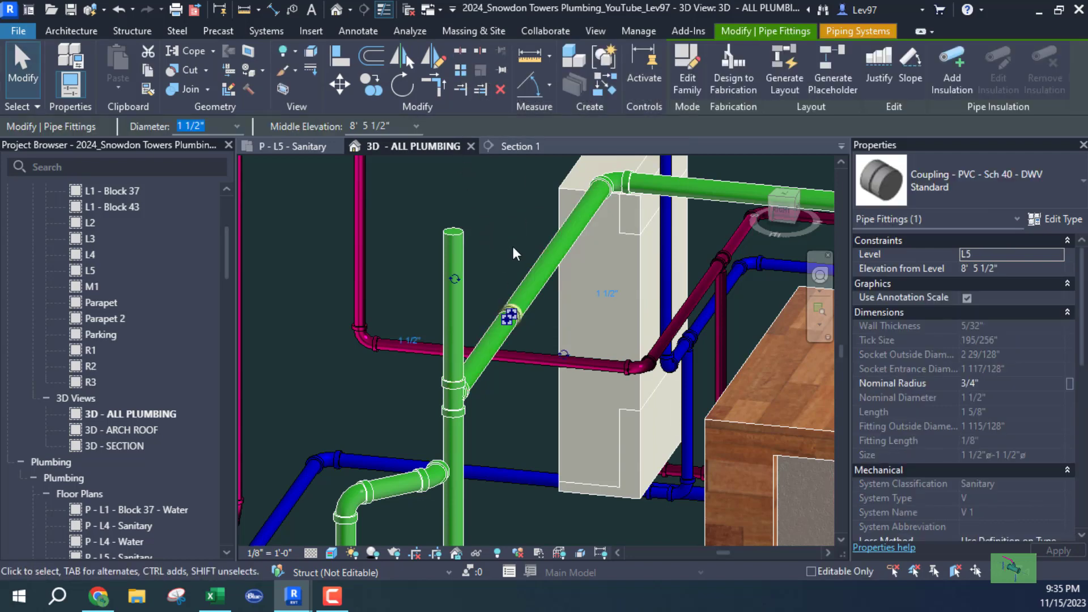
key("Escape")
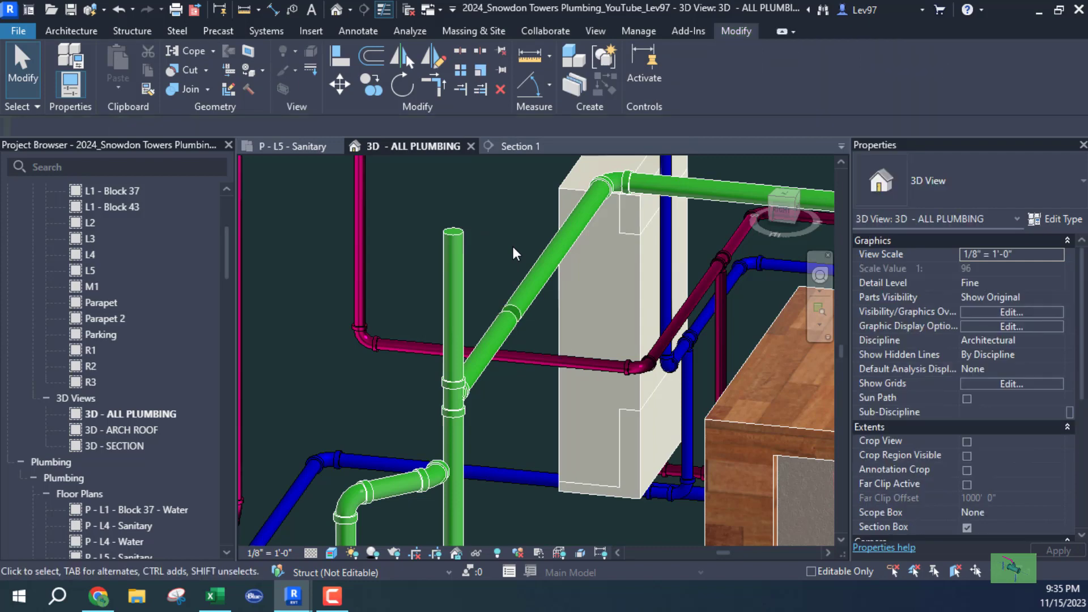
Step: Delete the branch vent segment beside the vertical vent stack, and remove its tee from the stack
left_click(483, 337)
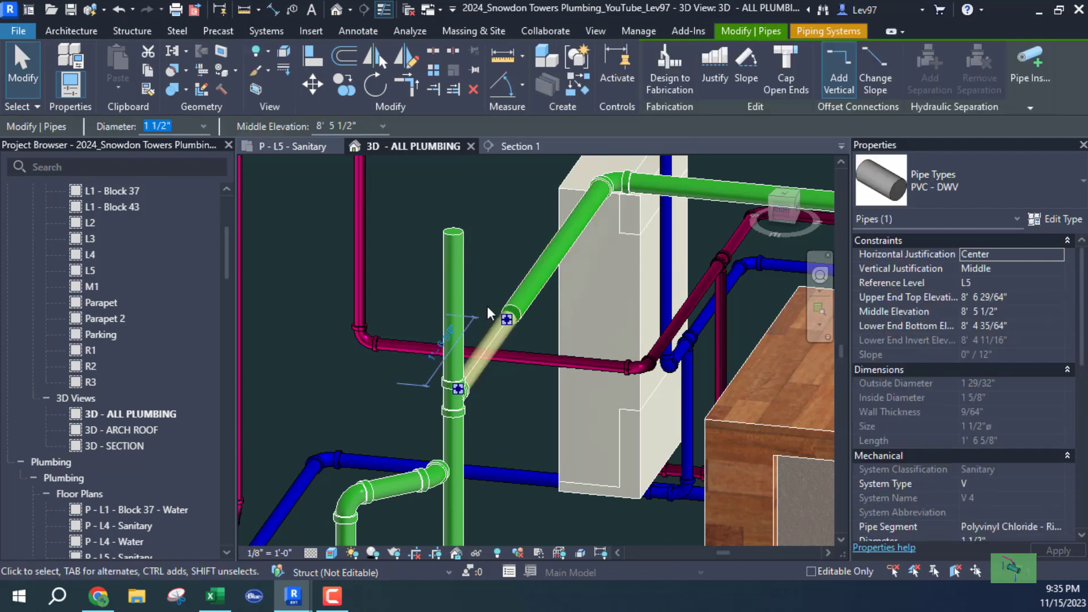
key("Delete")
left_click(465, 401)
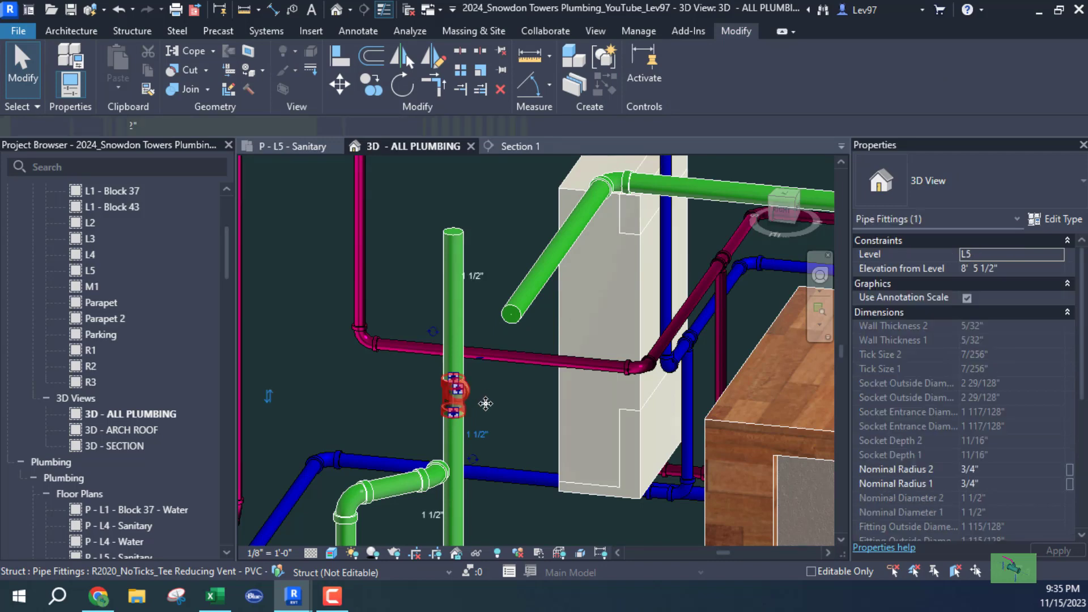
key("Delete")
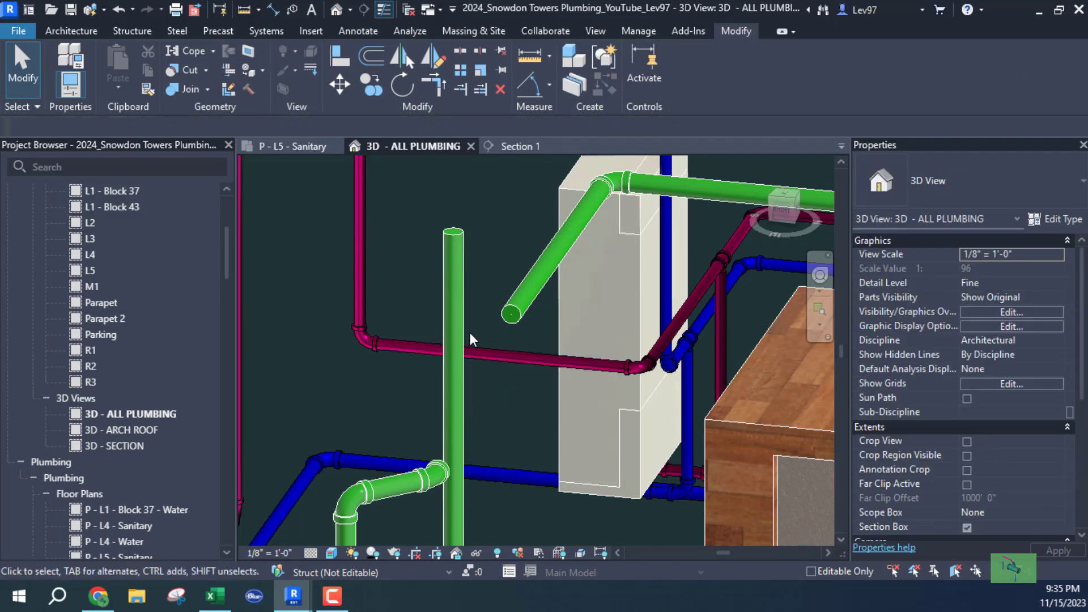
Step: Set the diameter of the vertical vent stack pipe to 2"
left_click(457, 287)
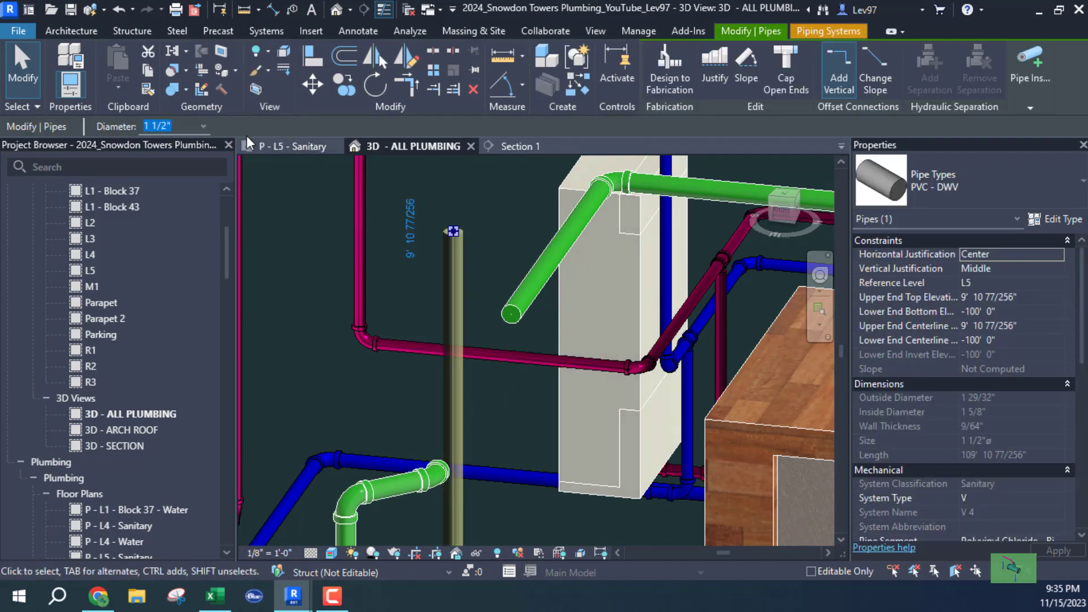
left_click(204, 125)
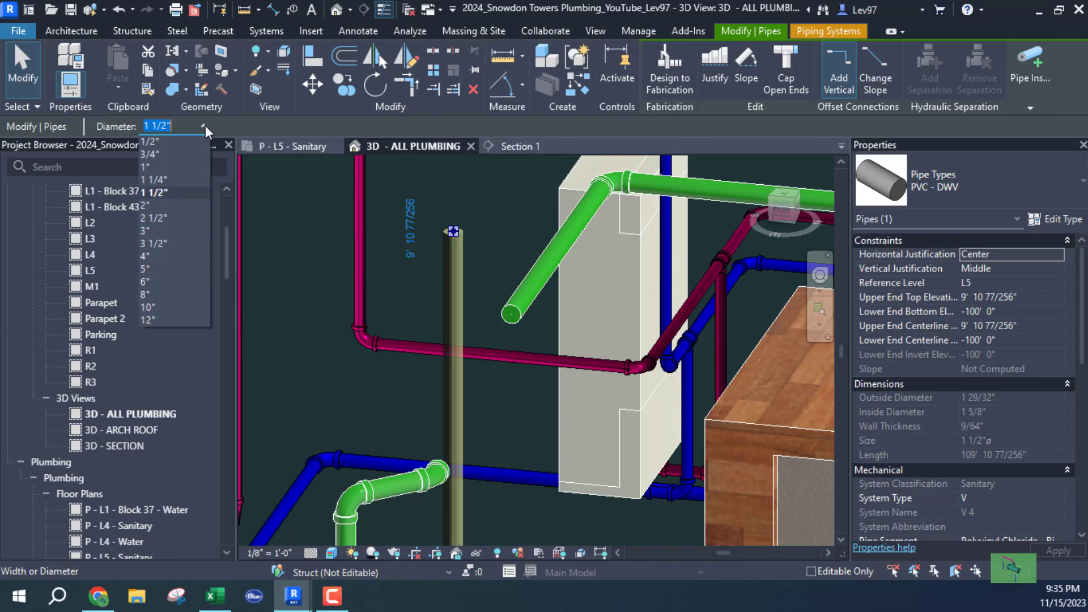
left_click(175, 206)
left_click(327, 318)
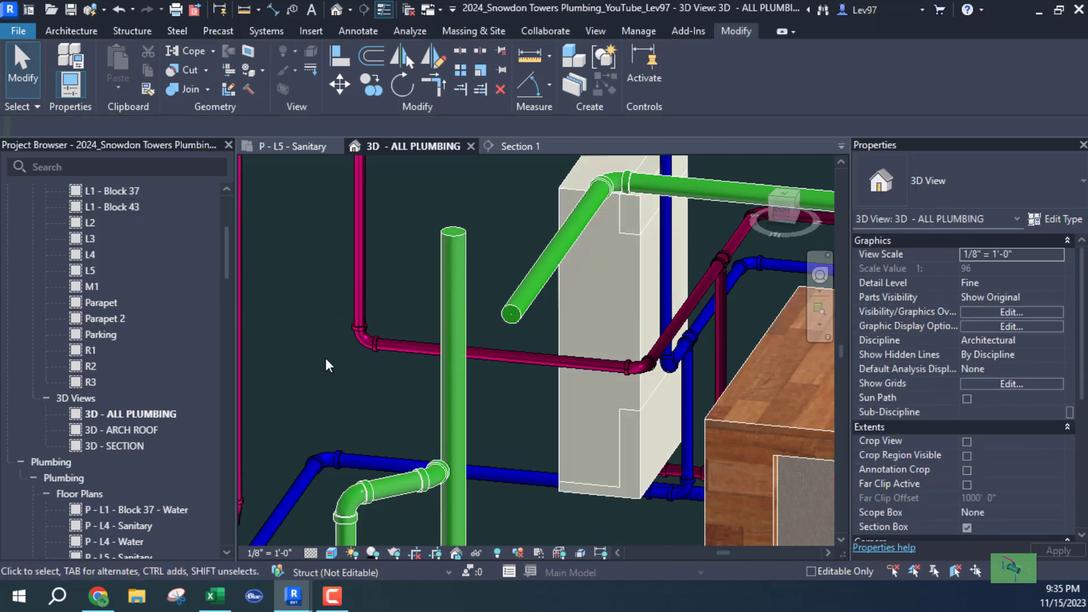
Step: Delete the 45-degree bend at the open end of the toilet vent's offset beside the stack
scroll(329, 284, "up", 2)
scroll(397, 351, "down", 2)
left_click(448, 381)
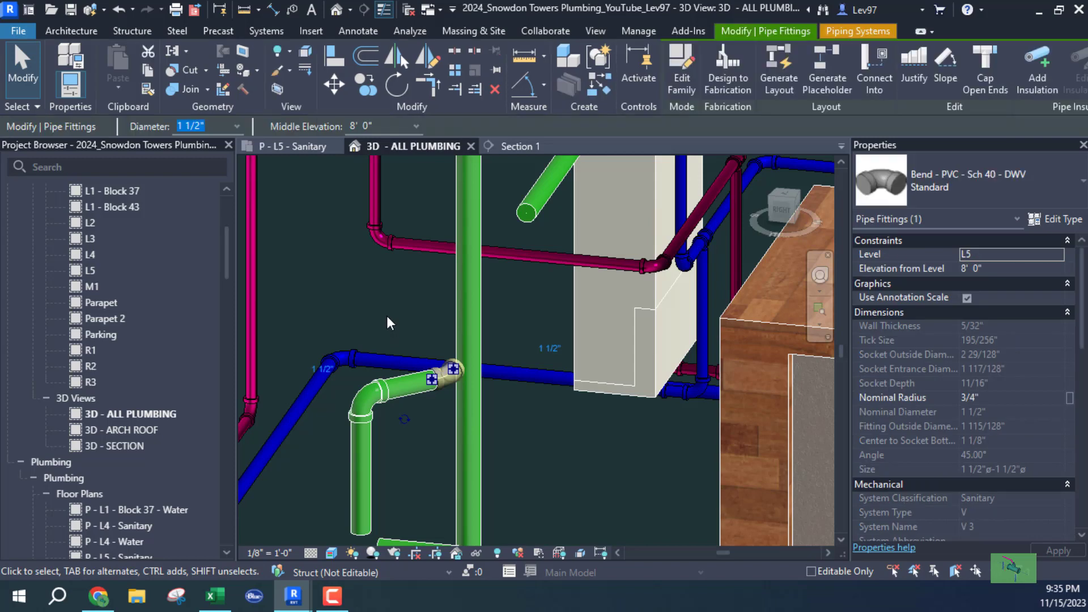
key("Delete")
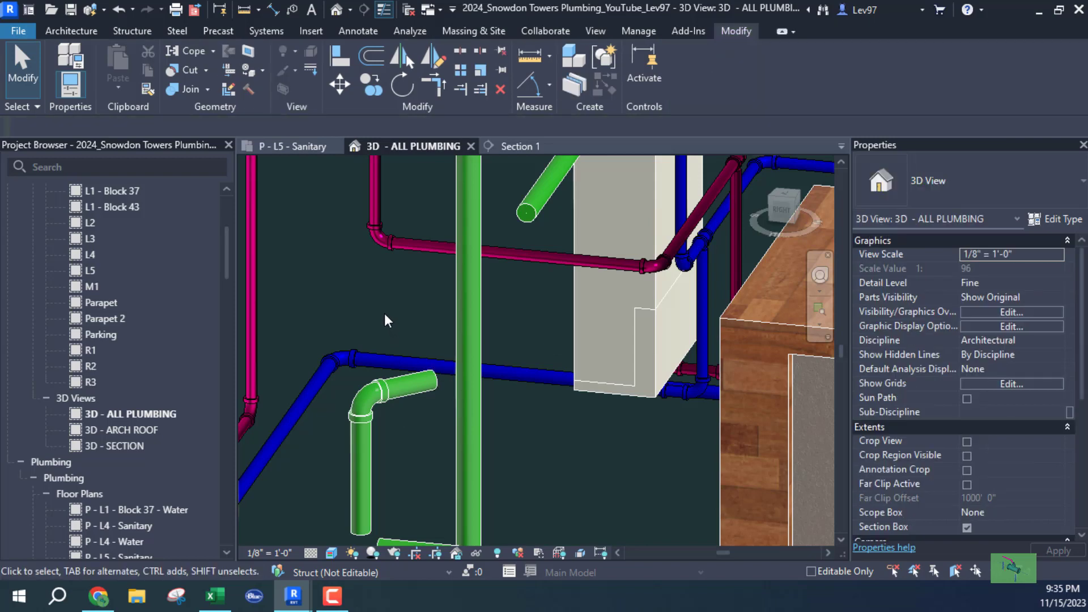
Step: In the P - L5 - Sanitary floor plan, delete the size tag on the open-ended horizontal branch vent
scroll(377, 306, "down", 4)
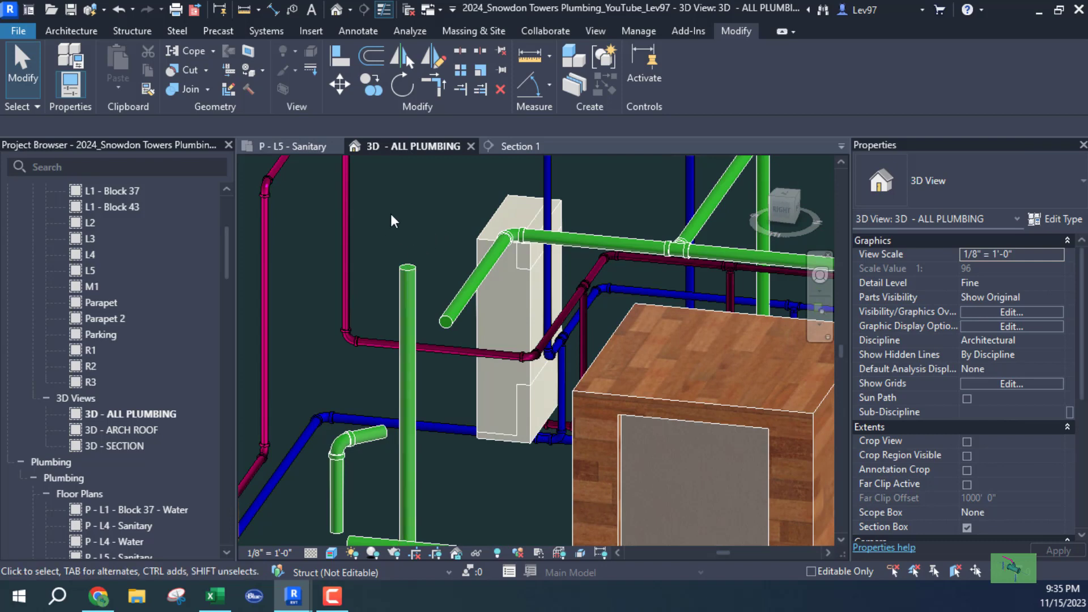
left_click(308, 145)
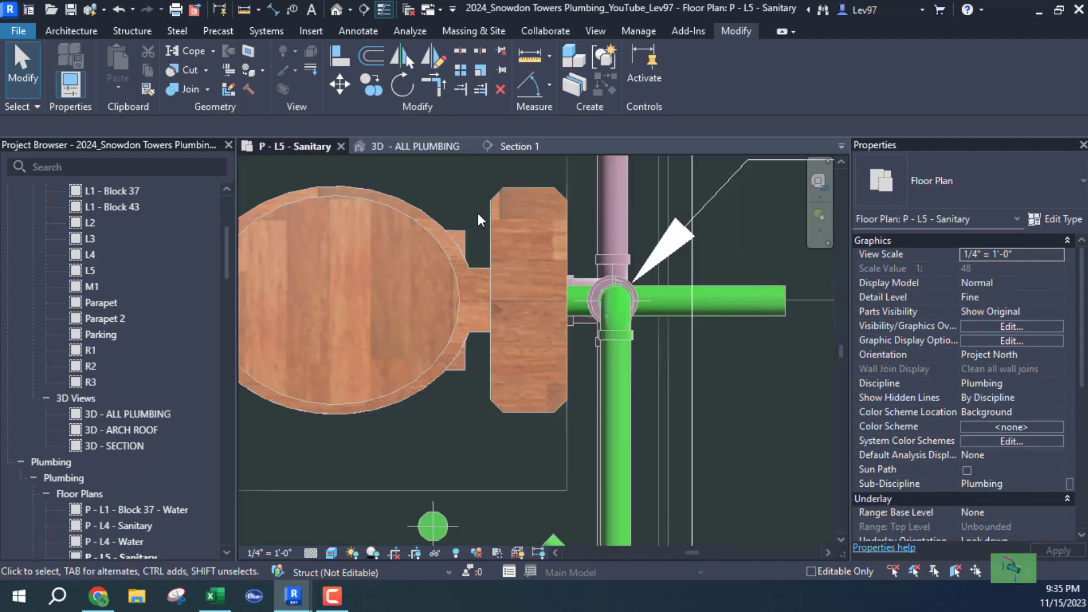
scroll(453, 258, "down", 3)
middle_click_drag(329, 394, 527, 342)
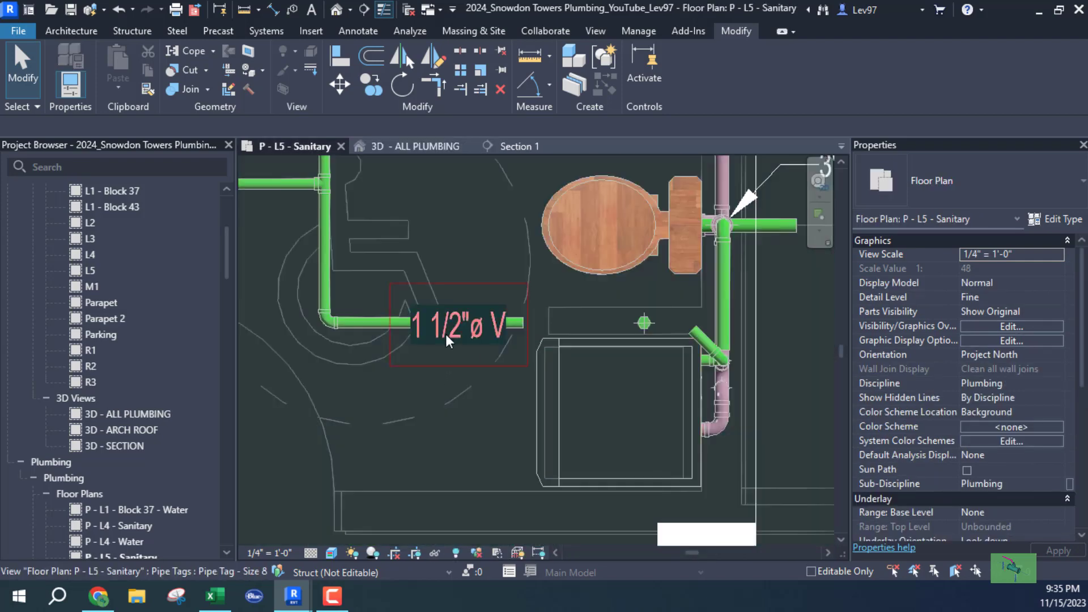
left_click(435, 348)
key("Delete")
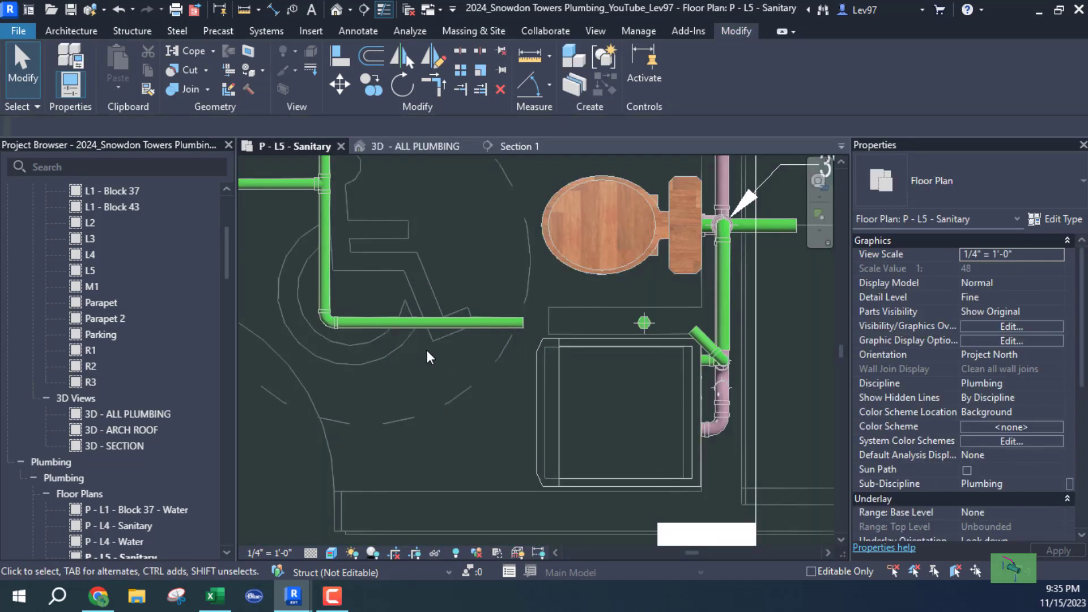
Step: Extend the open end of the 1 1/2" branch vent straight toward the vent stack, stopping just short of it
left_click(494, 321)
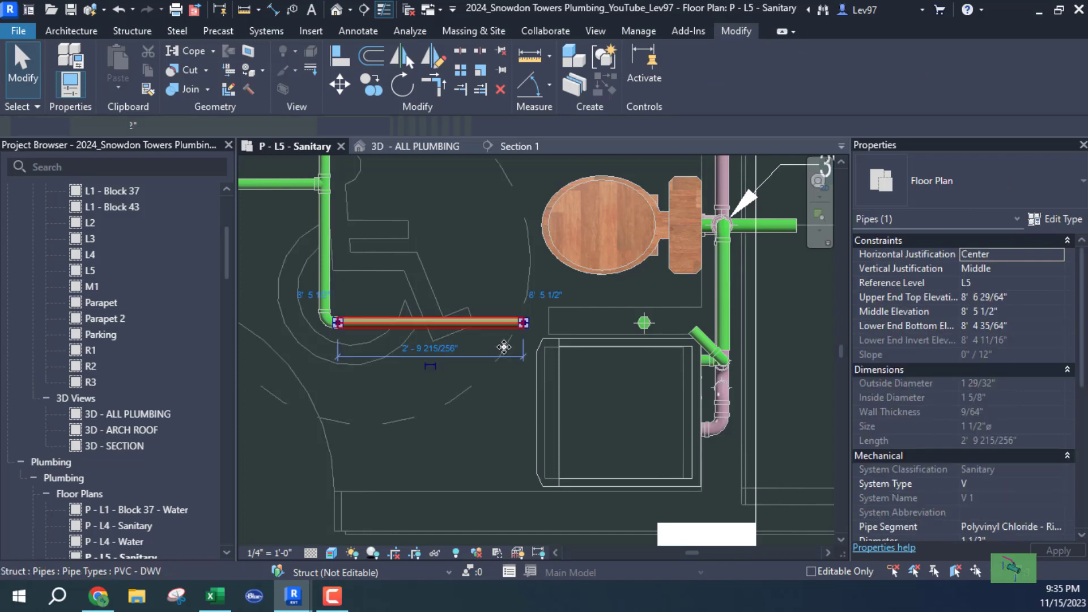
right_click(524, 323)
left_click(549, 141)
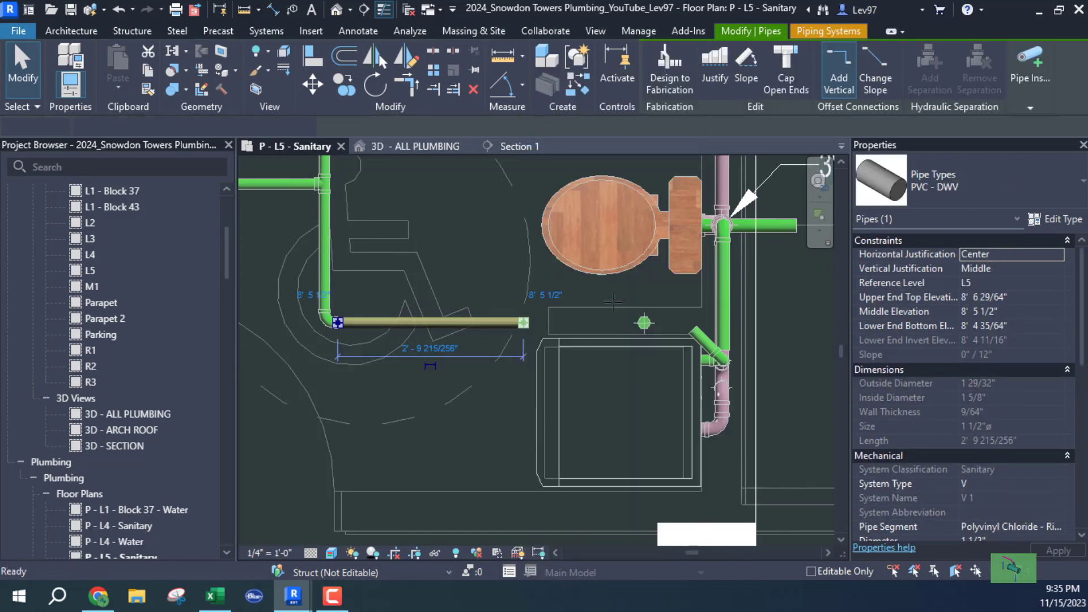
left_click(622, 323)
key("Escape")
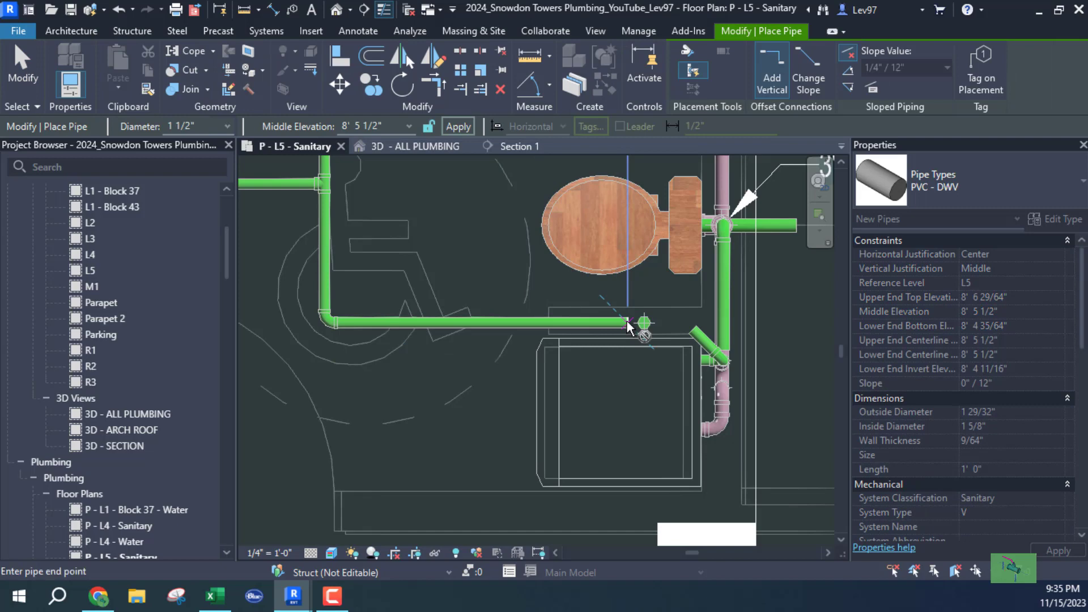
Step: Draw a 1 1/2" pipe at 8' 0" elevation from the diagonal branch's open end horizontally to just short of the round riser
key("Escape")
scroll(700, 355, "up", 3)
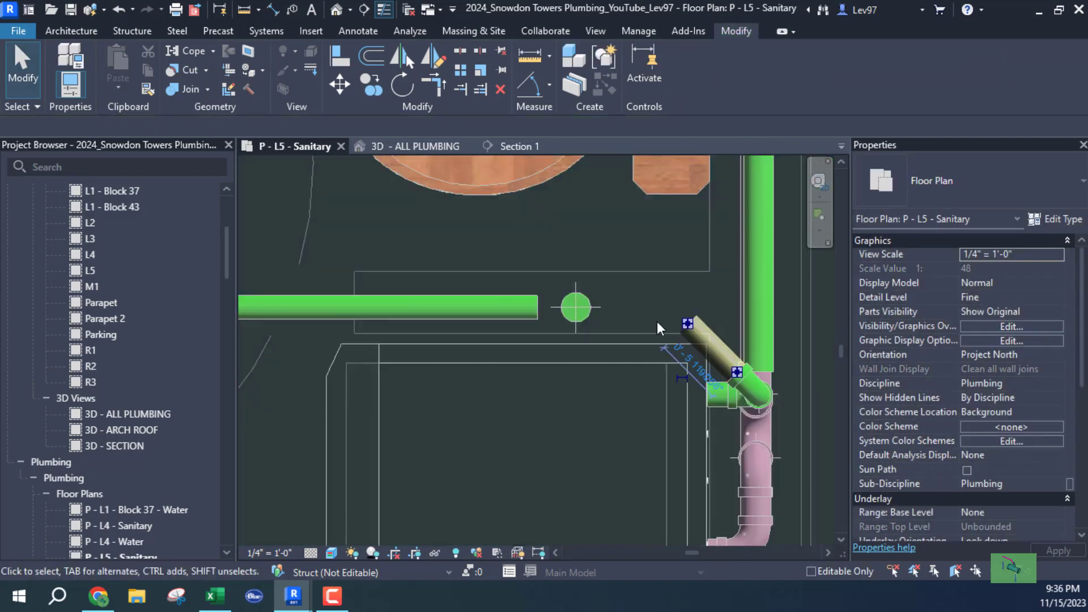
left_click(686, 326)
right_click(687, 325)
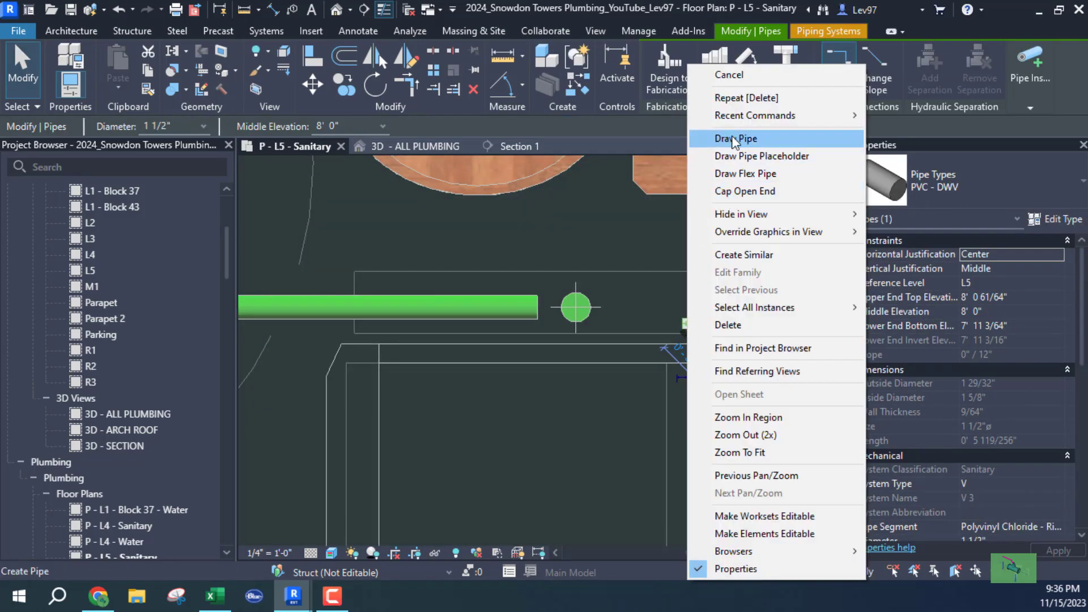
left_click(736, 138)
left_click(611, 324)
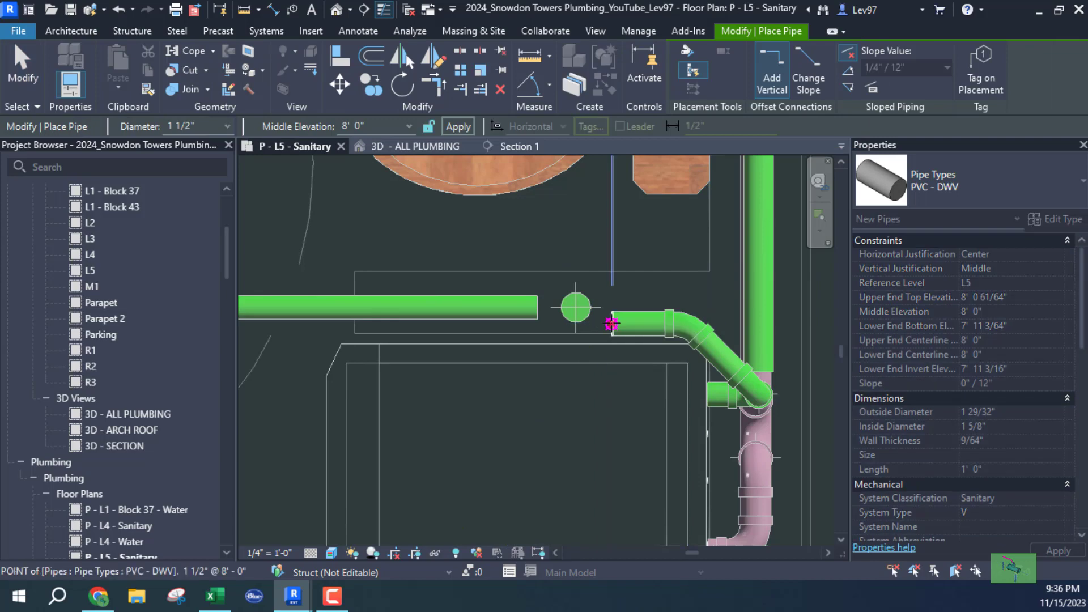
key("Escape")
key("Escape")
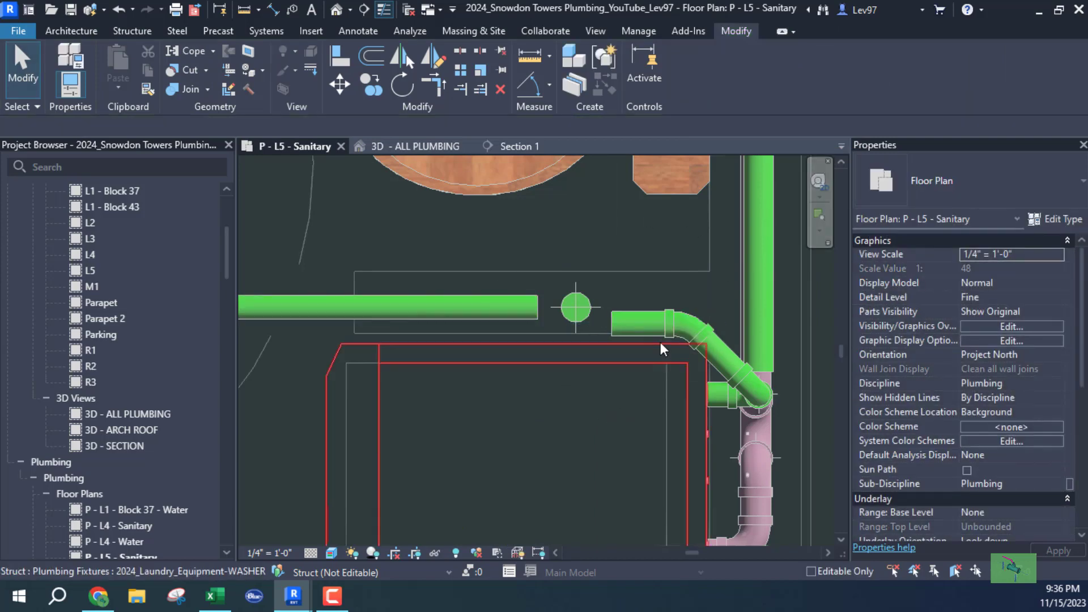
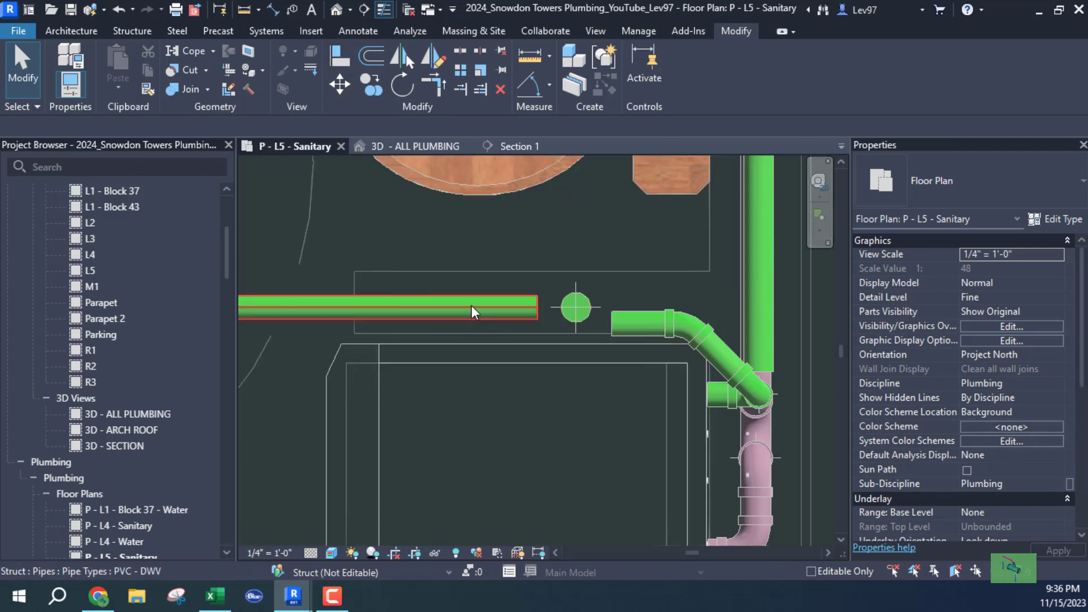
Step: Align the new short pipe's centerline with the centerline of the long horizontal vent pipe
left_click(339, 57)
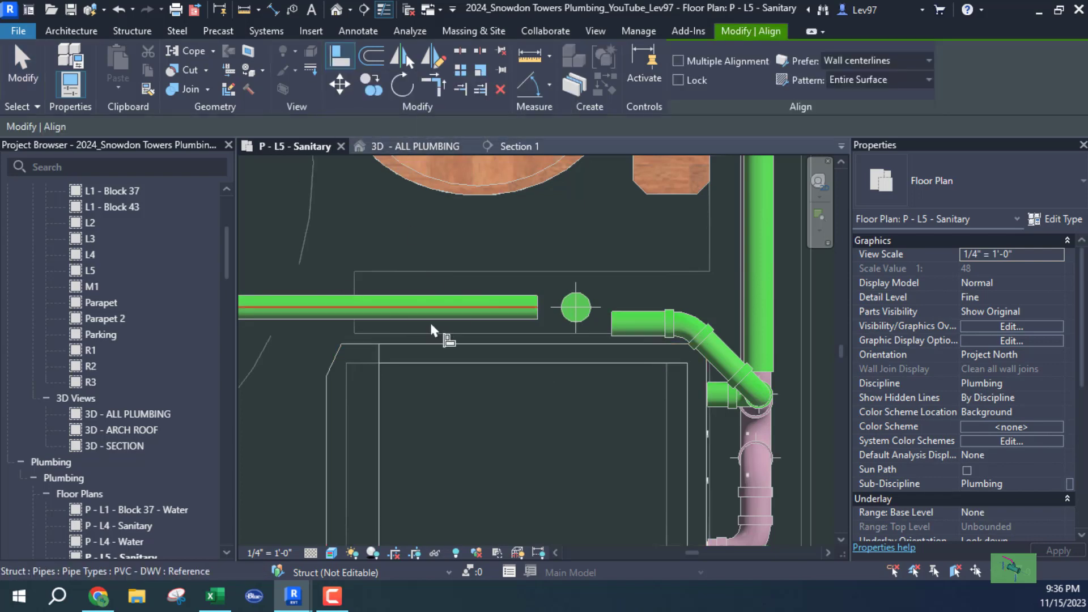
left_click(474, 309)
left_click(635, 321)
key("Escape")
key("Escape")
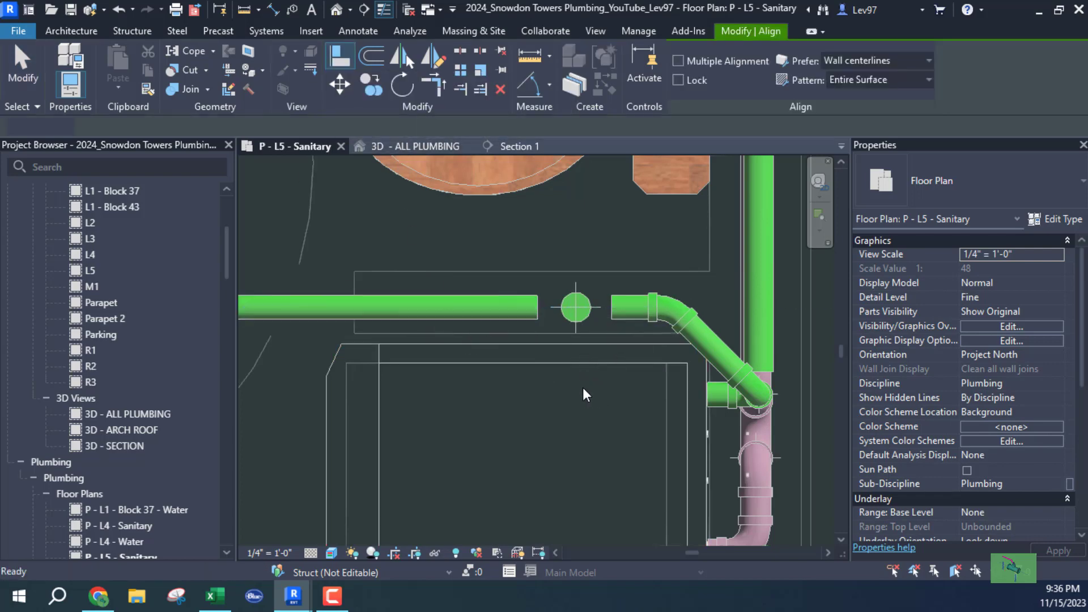
Step: Examine the gap at the round riser and the long horizontal vent run in the plan
scroll(480, 341, "up", 1)
scroll(544, 363, "down", 2)
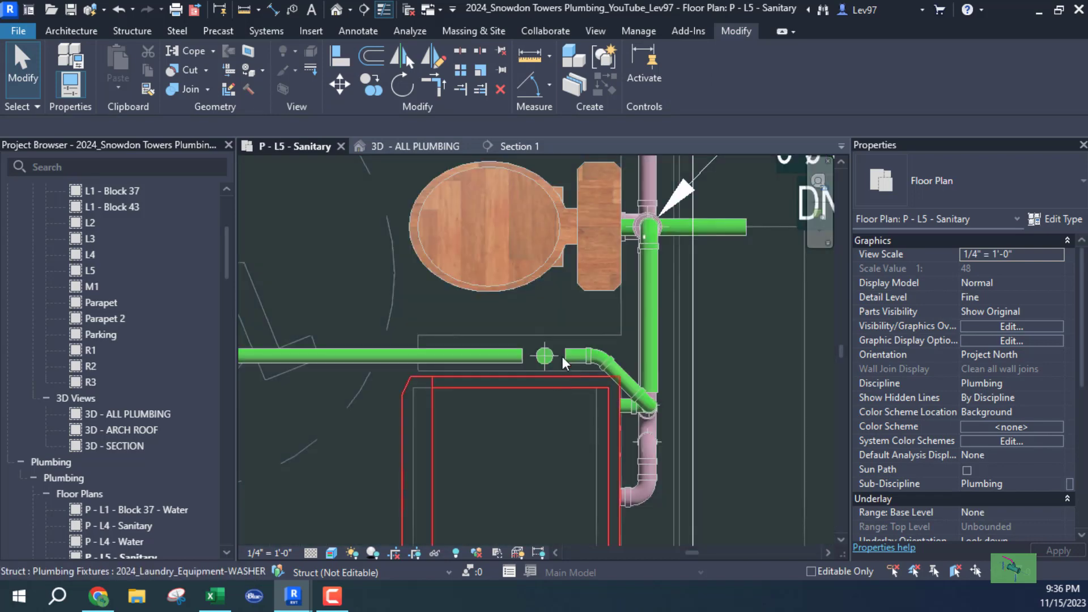
scroll(553, 347, "up", 3)
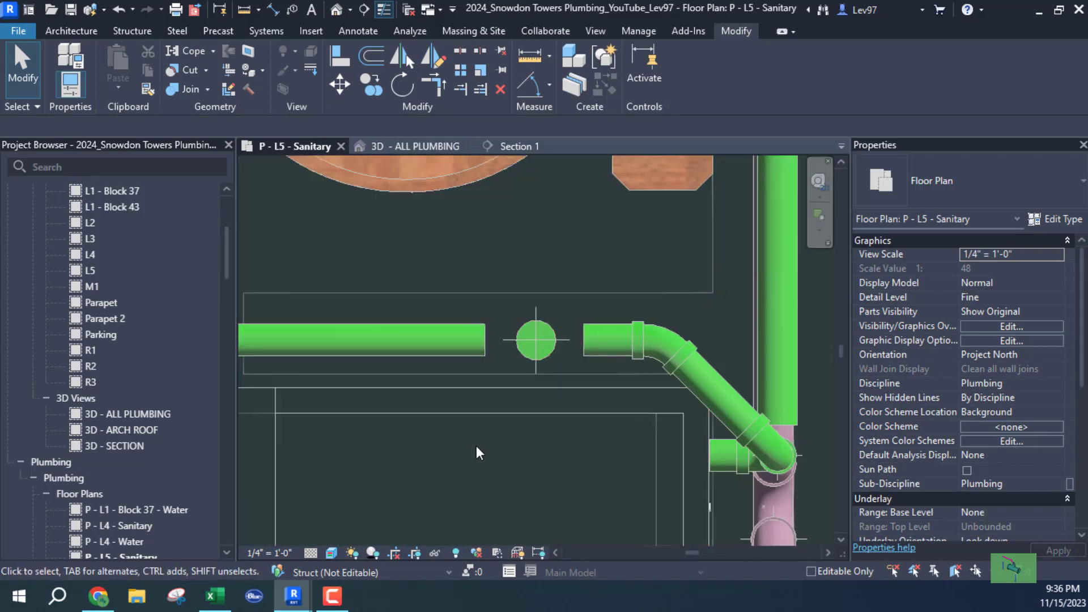
middle_click_drag(473, 435, 585, 442)
scroll(573, 415, "down", 2)
scroll(574, 414, "down", 2)
scroll(381, 389, "up", 3)
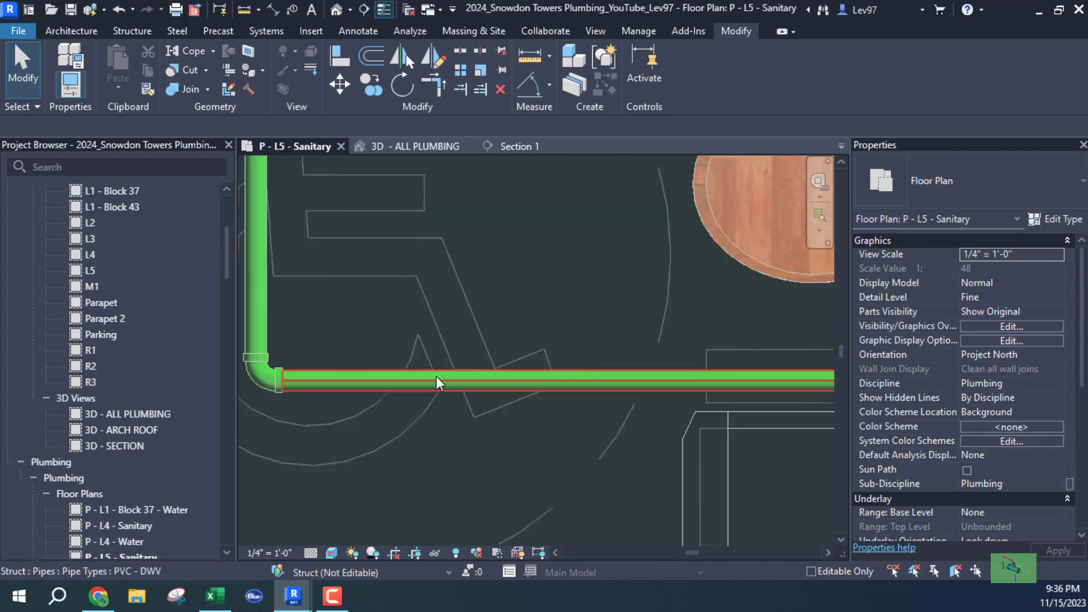
middle_click_drag(689, 398, 514, 379)
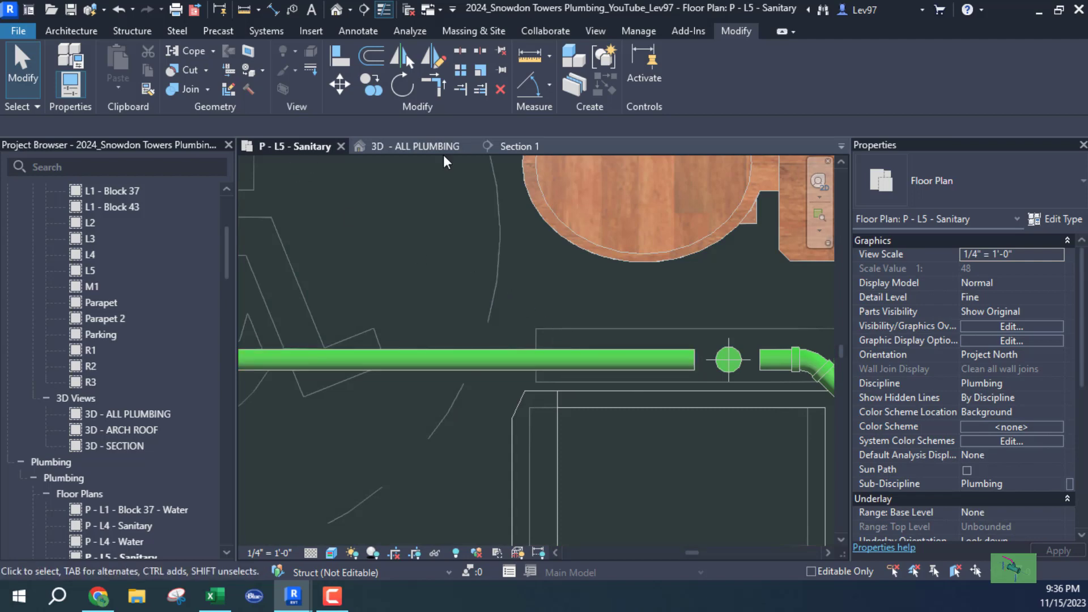
Step: In the 3D - ALL PLUMBING view, set the diameter of the short offset branch and its vertical drop to 2"
left_click(427, 146)
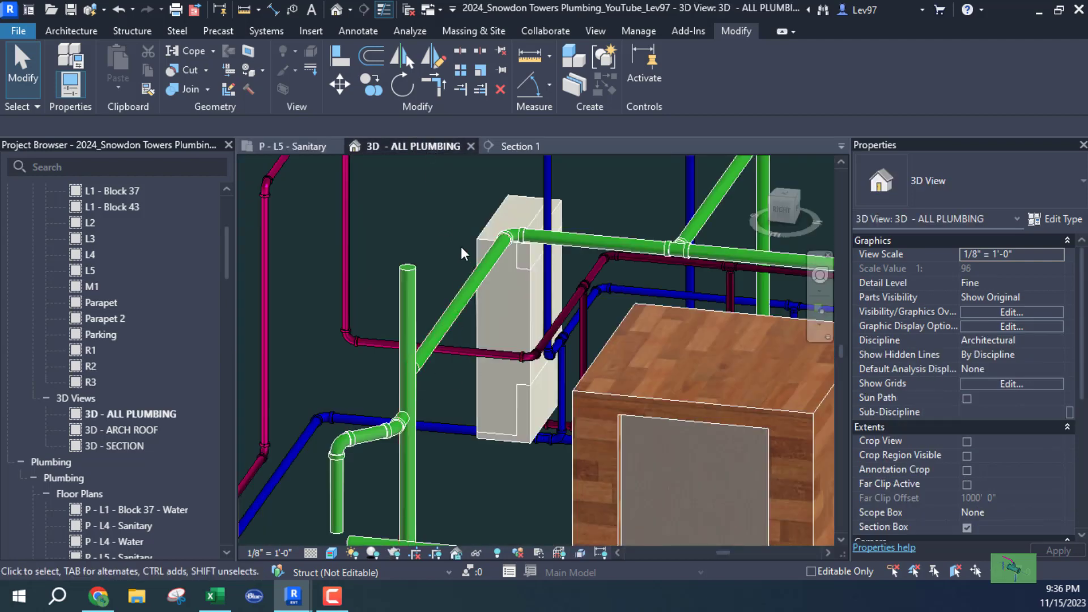
middle_click_drag(441, 230, 369, 340, "shift")
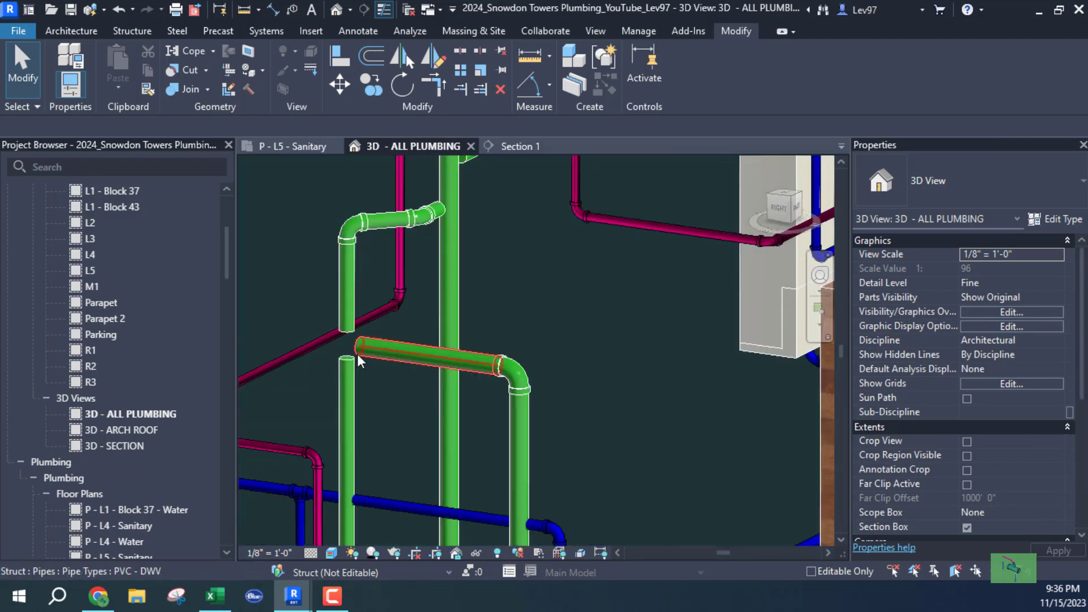
middle_click_drag(399, 457, 380, 324, "shift")
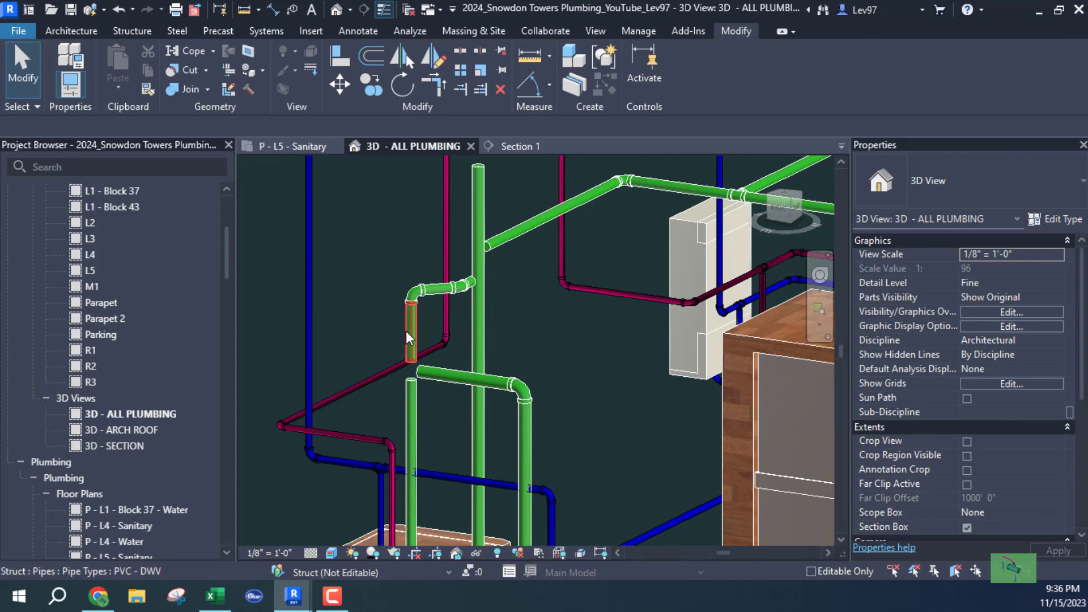
left_click(352, 303)
left_click_drag(437, 325, 482, 315)
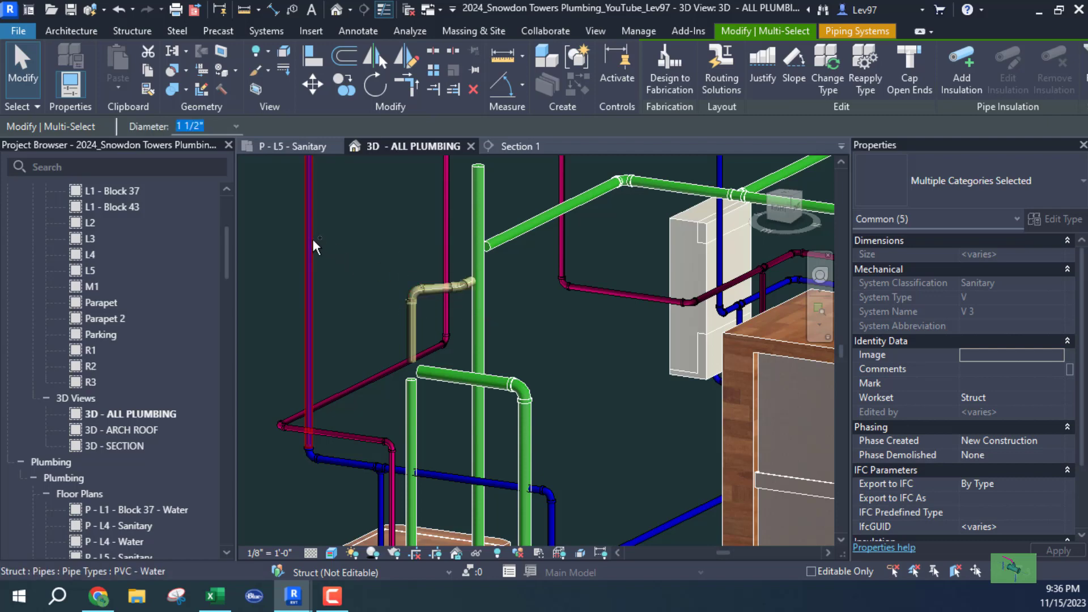
left_click(235, 125)
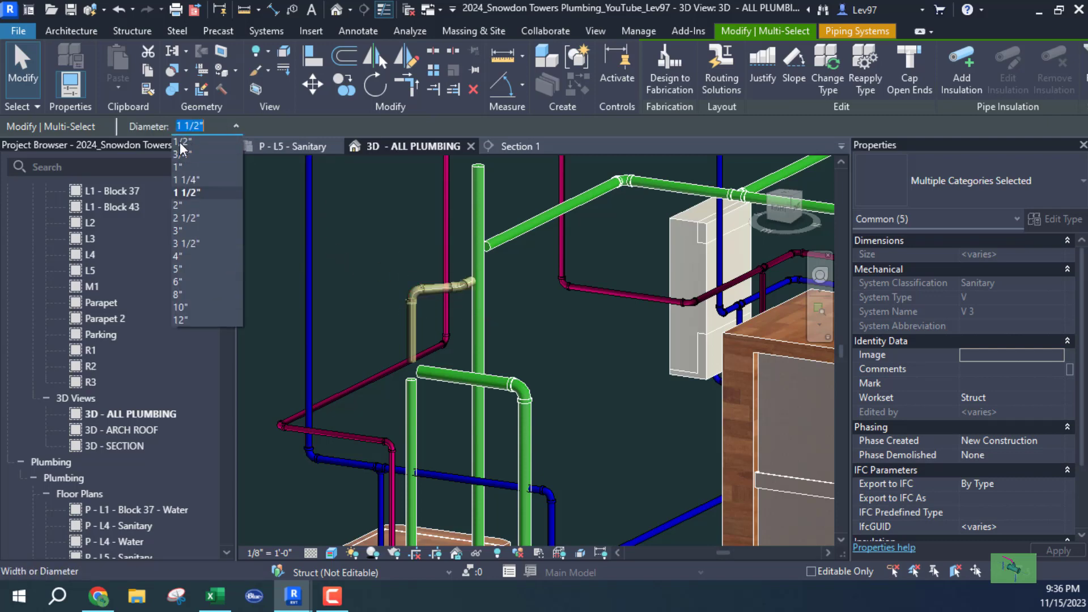
left_click(204, 205)
left_click(383, 239)
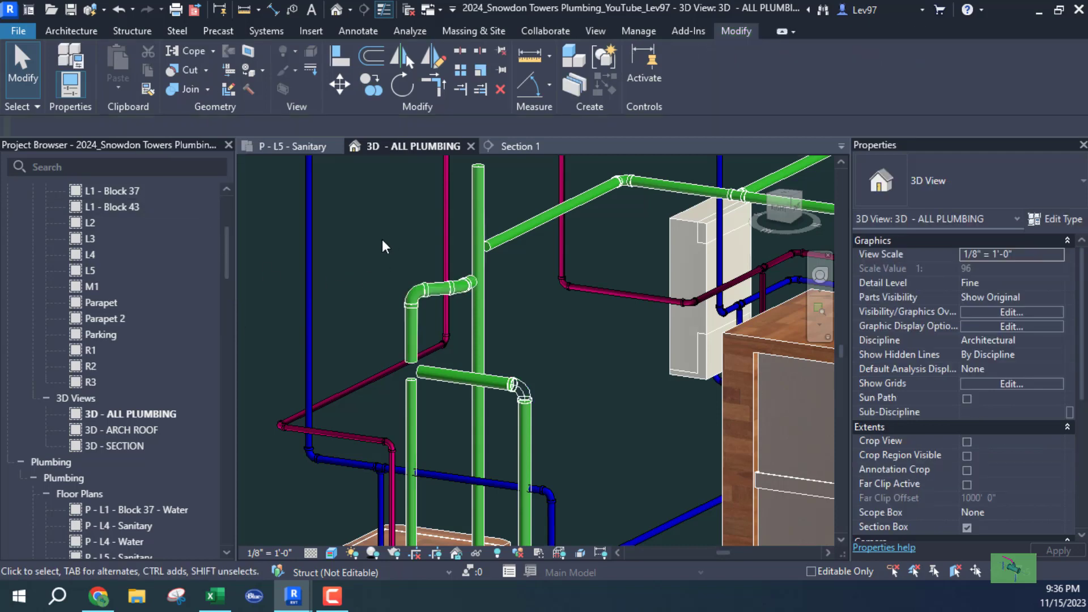
Step: Examine the resized branch in the P - L5 - Sanitary plan and the size and position of its neighbouring vertical vent in 3D
left_click(274, 143)
middle_click_drag(659, 310, 387, 224)
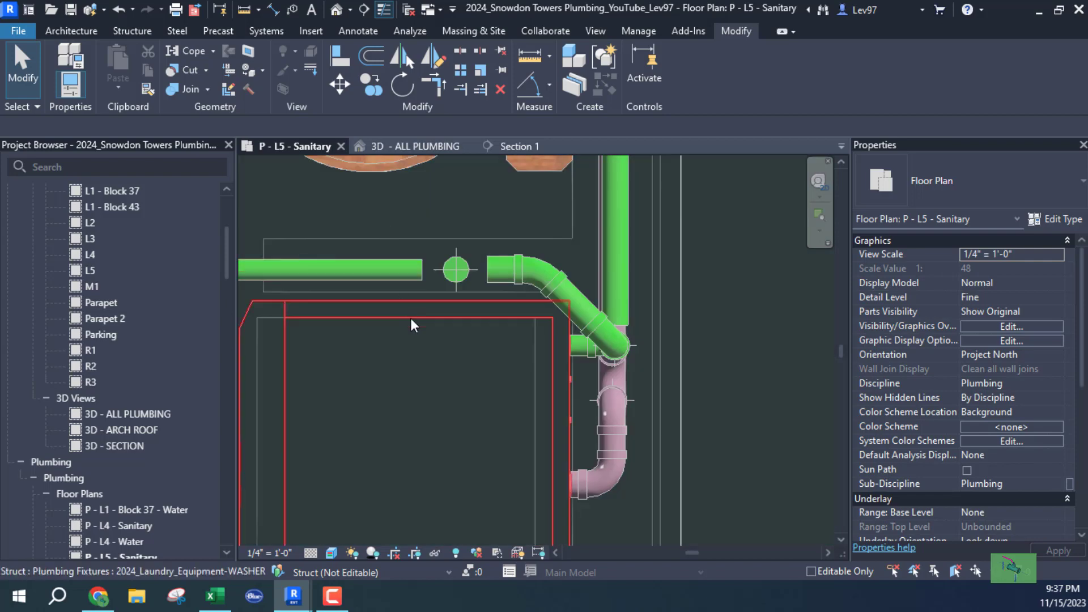
middle_click_drag(432, 345, 499, 388)
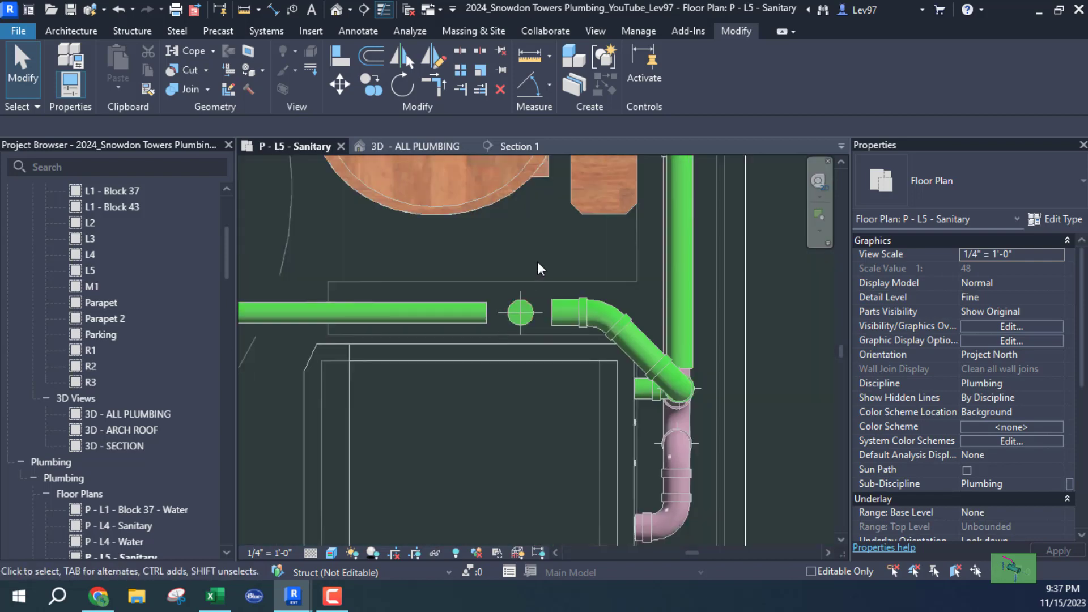
scroll(517, 346, "up", 2)
scroll(517, 345, "down", 1)
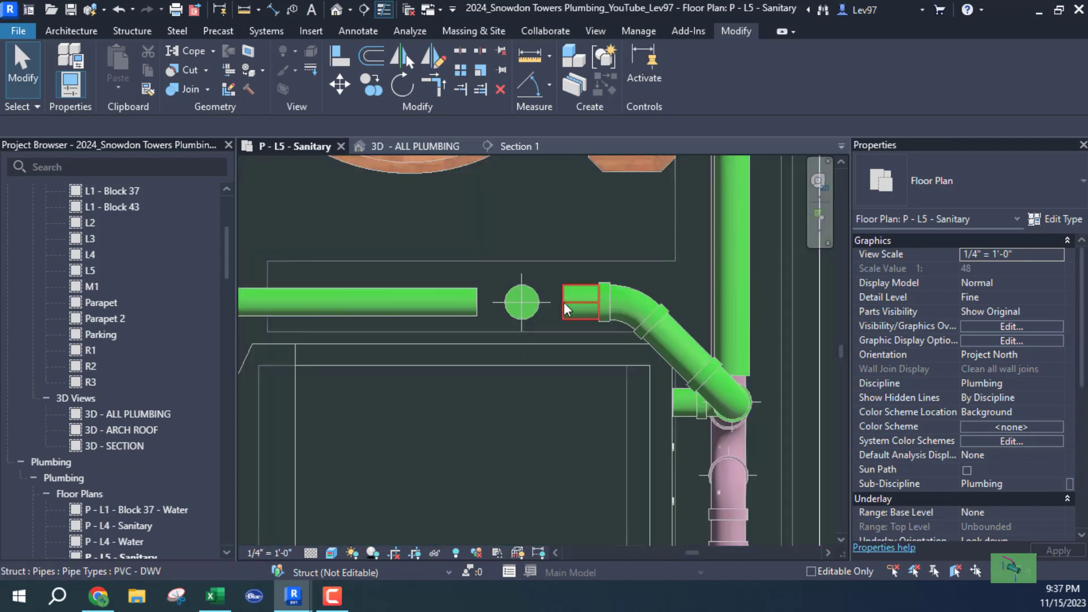
left_click(444, 146)
middle_click_drag(390, 283, 377, 331)
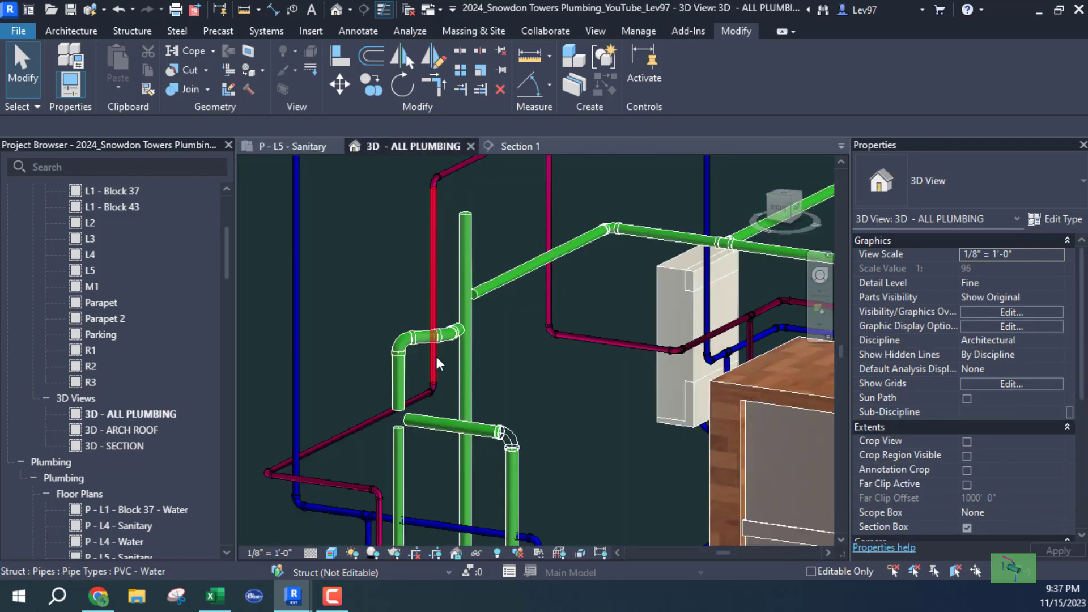
left_click(473, 372)
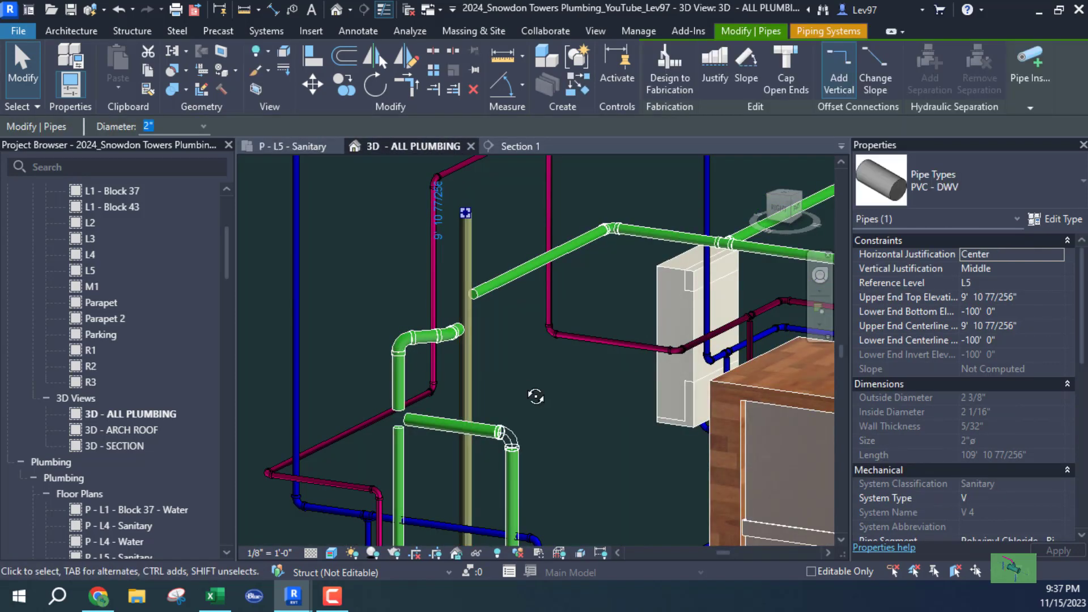
middle_click_drag(523, 379, 512, 317, "shift")
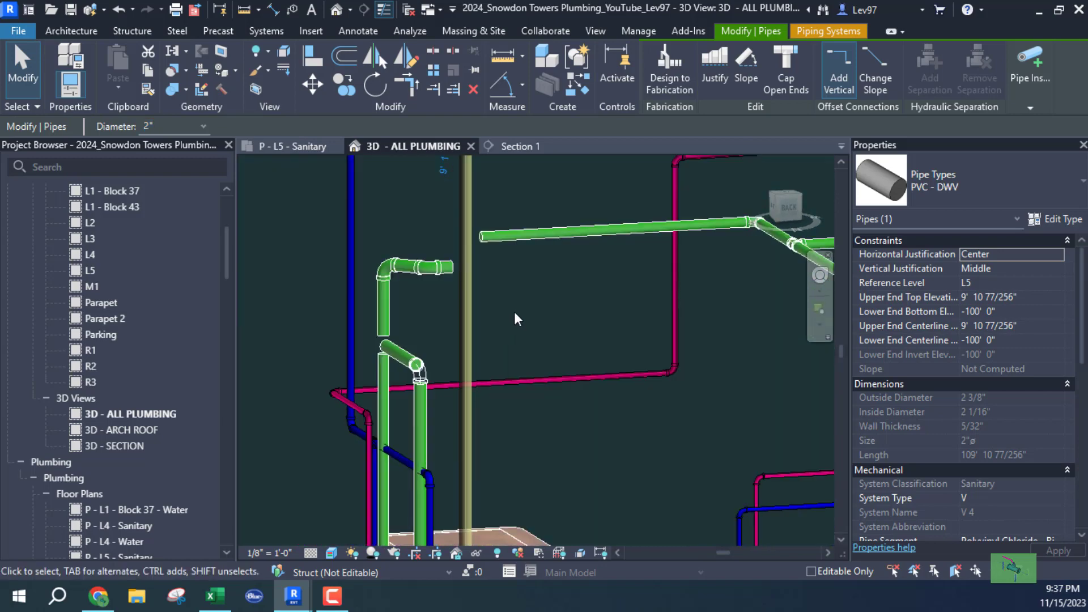
left_click(515, 311)
scroll(508, 369, "up", 5)
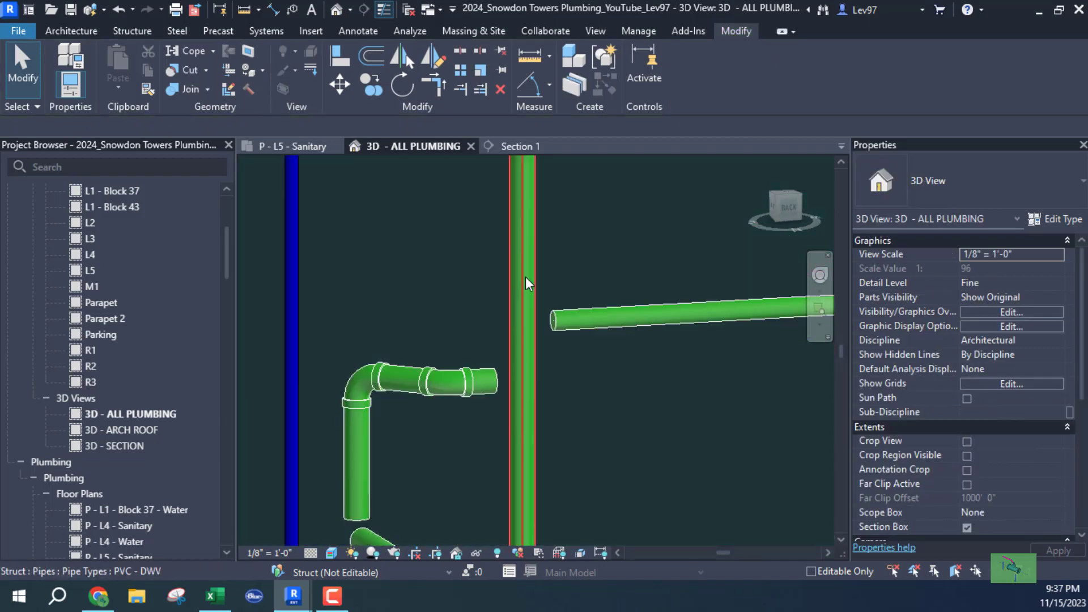
left_click(462, 89)
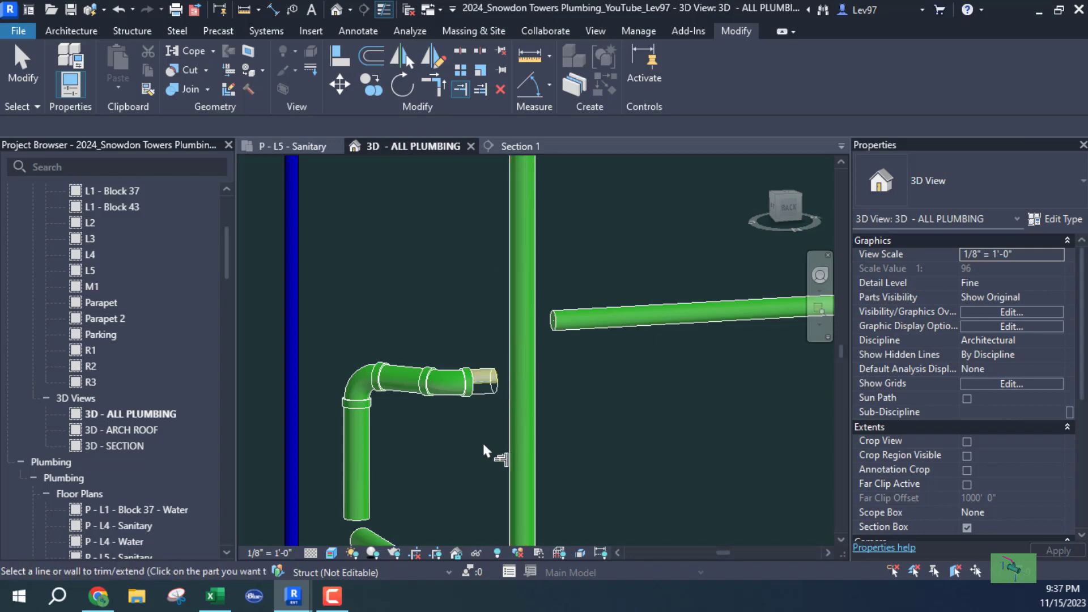
key("Escape")
key("Escape")
Step: Extend the short offset branch to the tall vertical vent pipe with Trim/Extend
left_click(461, 88)
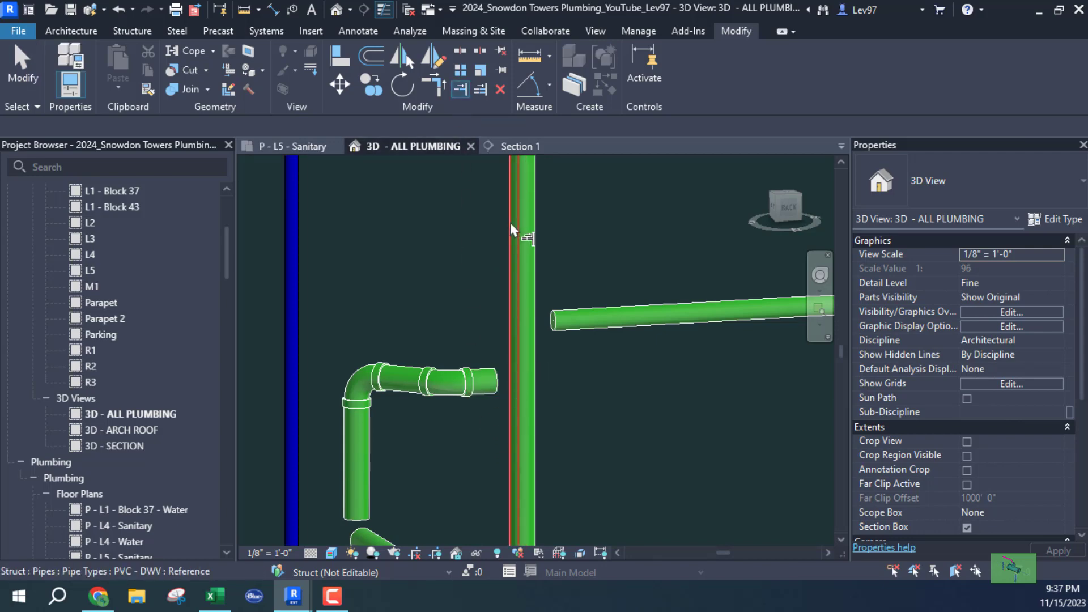
left_click(512, 225)
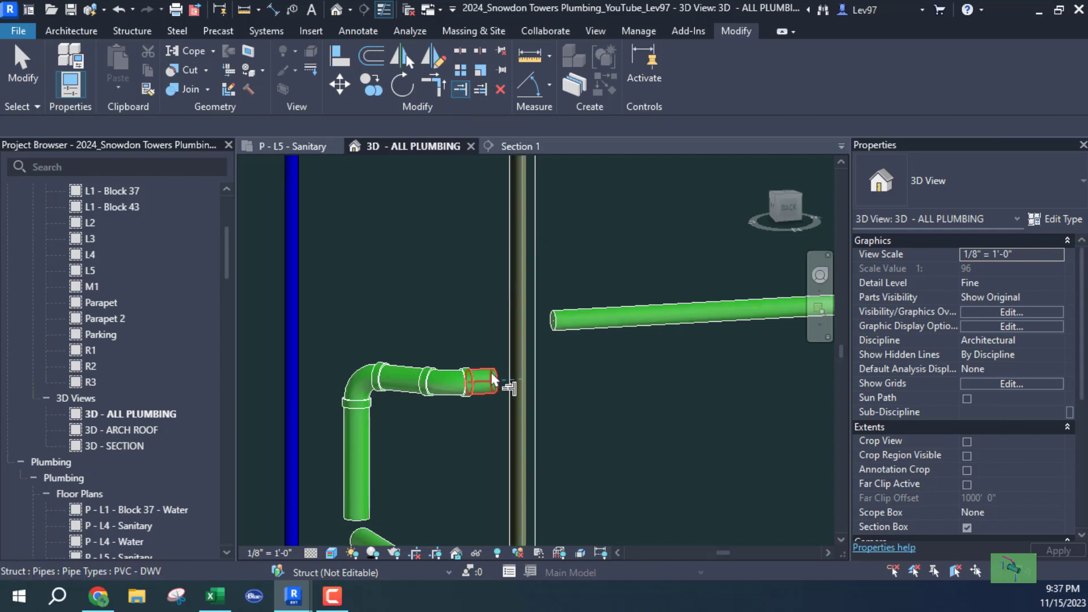
left_click(496, 381)
key("Escape")
key("Escape")
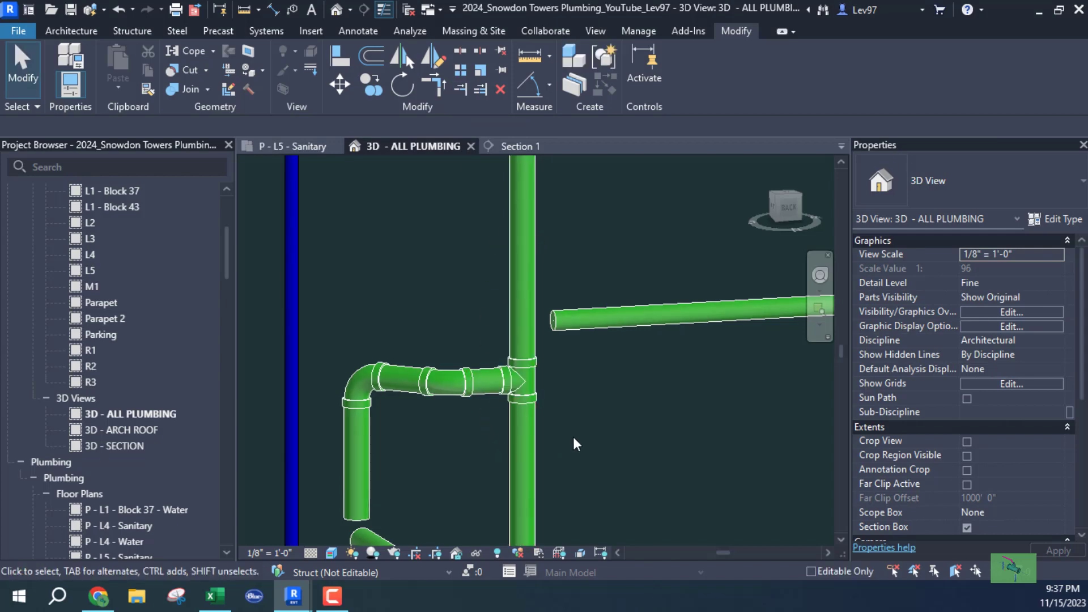
Step: Survey the connected vent piping in 3D and check the properties of the upper horizontal pipe beside the tall vertical vent
middle_click_drag(572, 434, 592, 456)
scroll(650, 366, "down", 3)
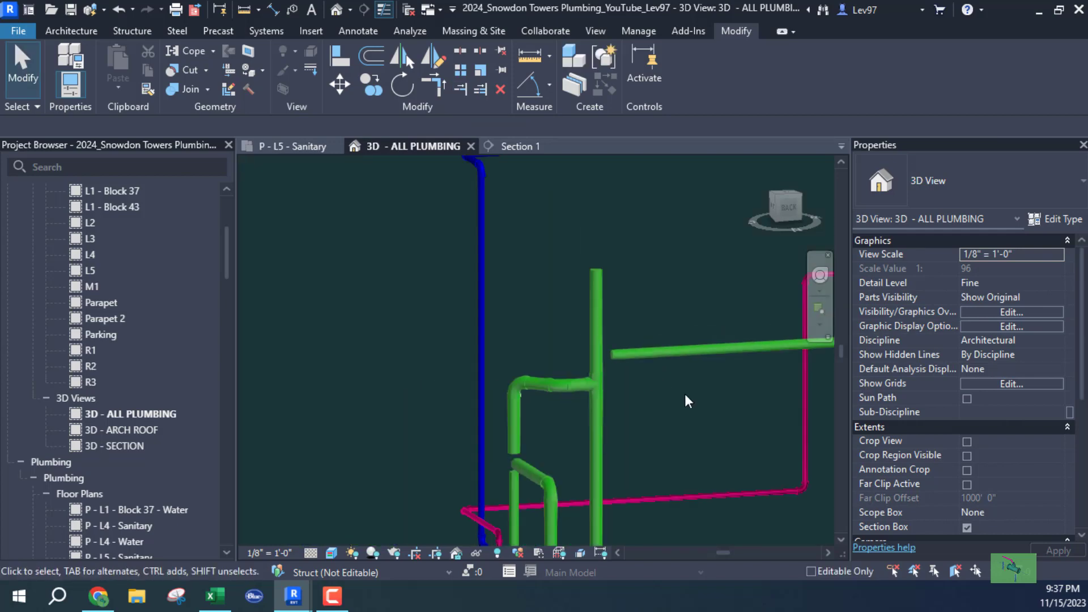
middle_click_drag(678, 398, 268, 357)
scroll(510, 370, "down", 2)
scroll(510, 369, "down", 1)
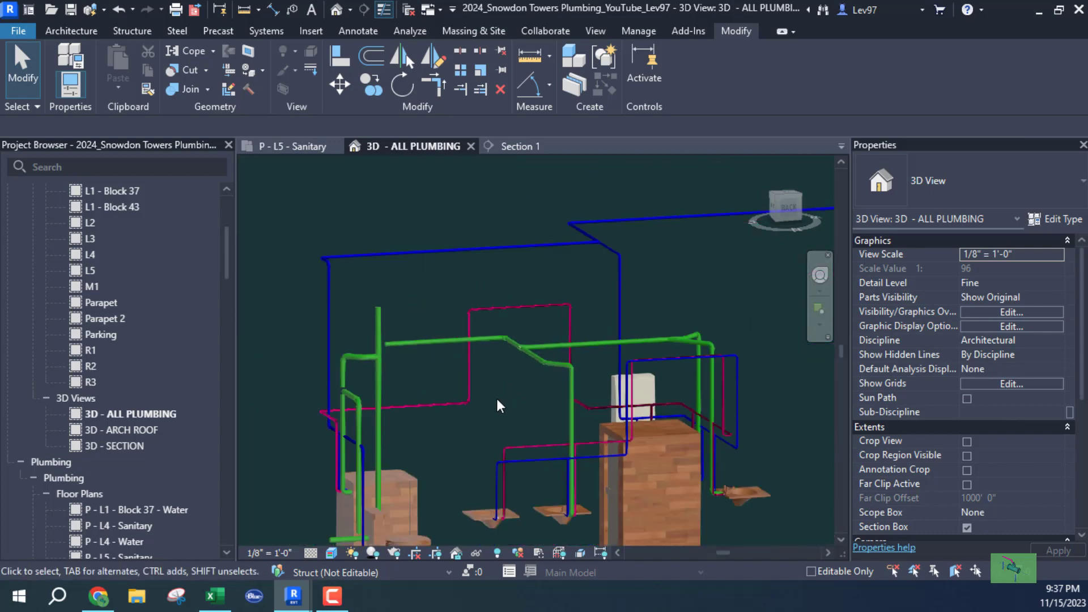
middle_click_drag(497, 399, 622, 406)
scroll(562, 356, "up", 5)
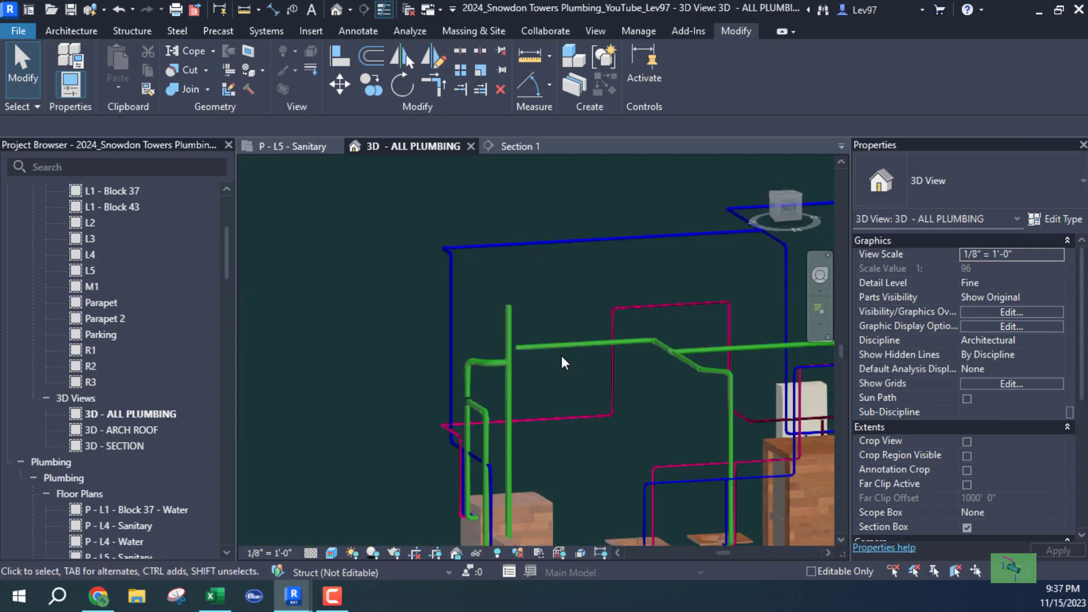
middle_click_drag(594, 333, 565, 332)
left_click(568, 332)
scroll(978, 460, "down", 5)
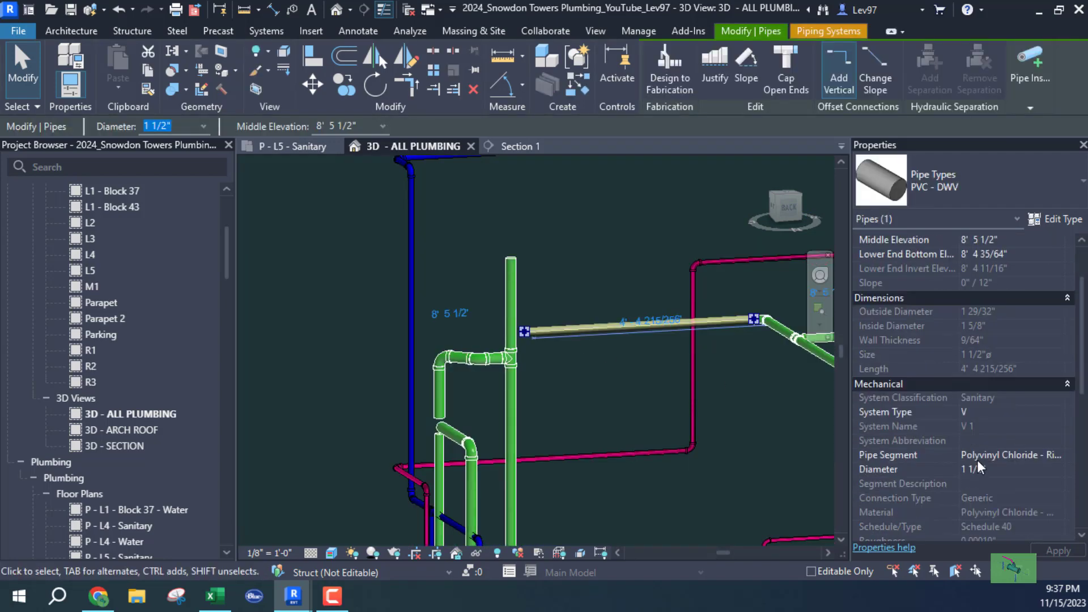
left_click(596, 247)
middle_click_drag(590, 253, 619, 261)
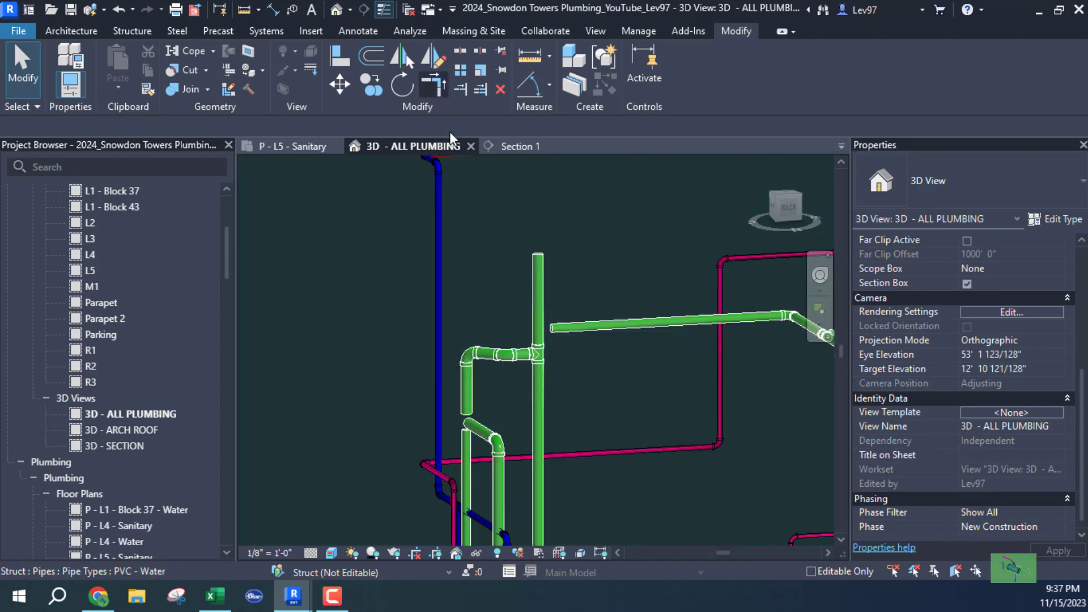
Step: Extend the upper horizontal vent pipe to the tall vertical vent pipe with Trim/Extend
left_click(459, 89)
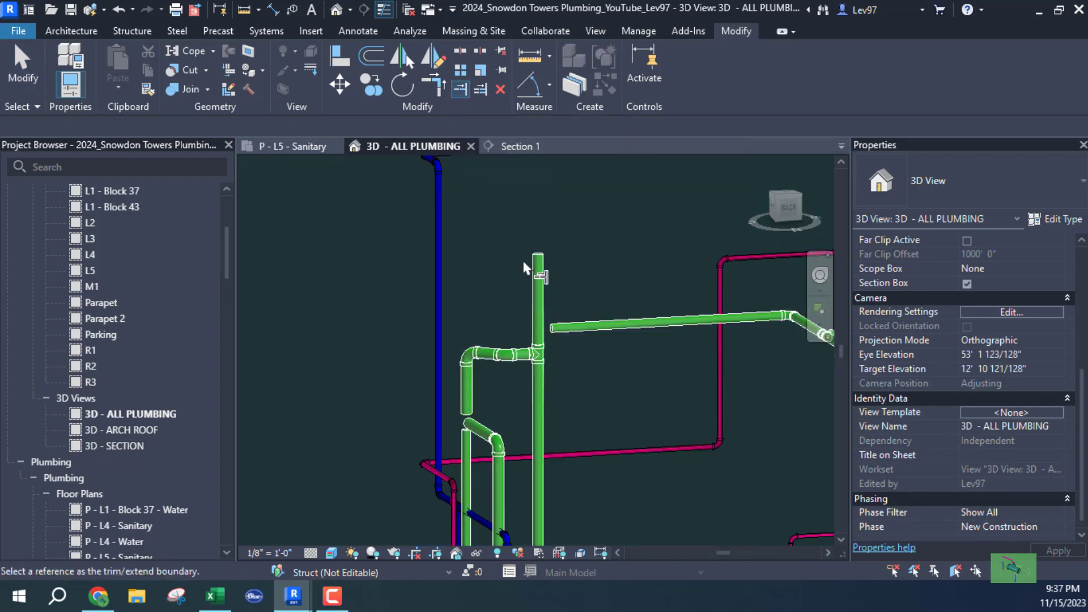
left_click(581, 322)
key("Escape")
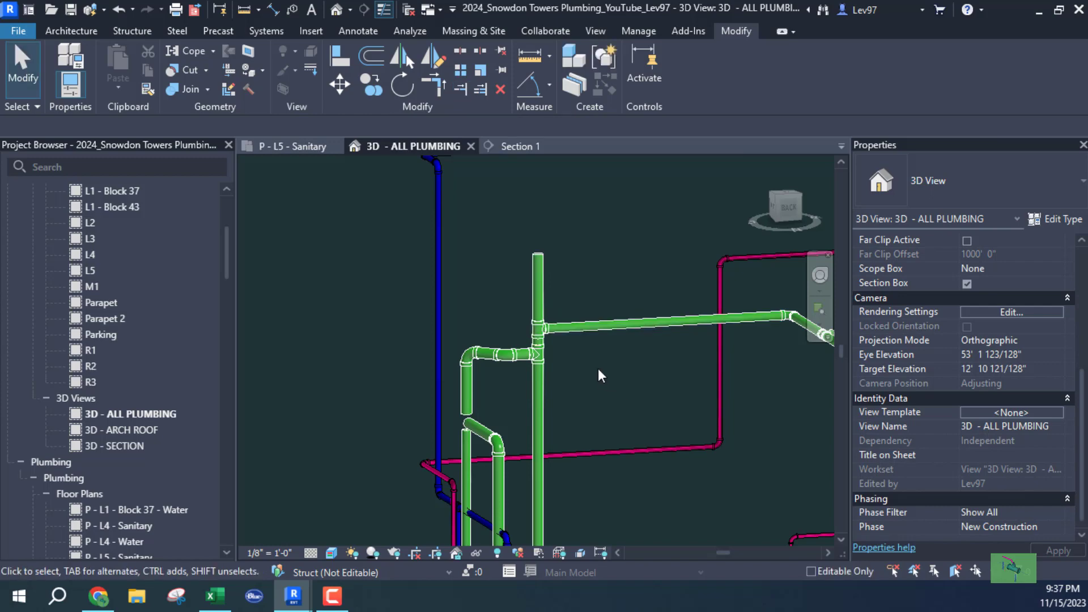
Step: Examine the short 2" vent branch at the tall vertical vent pipe in 3D and in Section 1
middle_click_drag(597, 368, 653, 357, "shift")
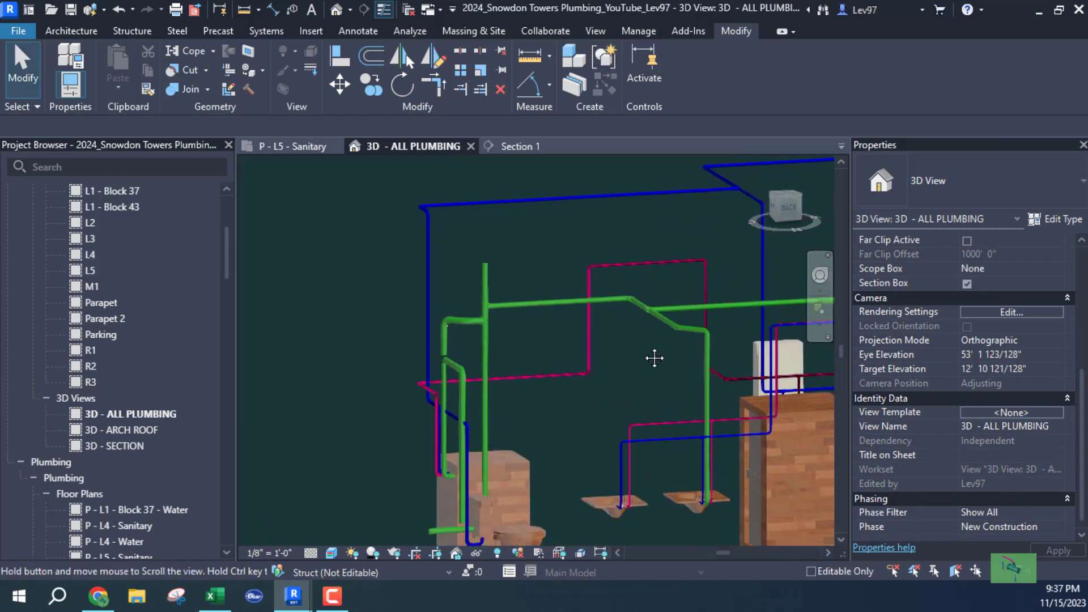
middle_click_drag(462, 333, 642, 309)
scroll(642, 309, "up", 2)
scroll(662, 301, "up", 1)
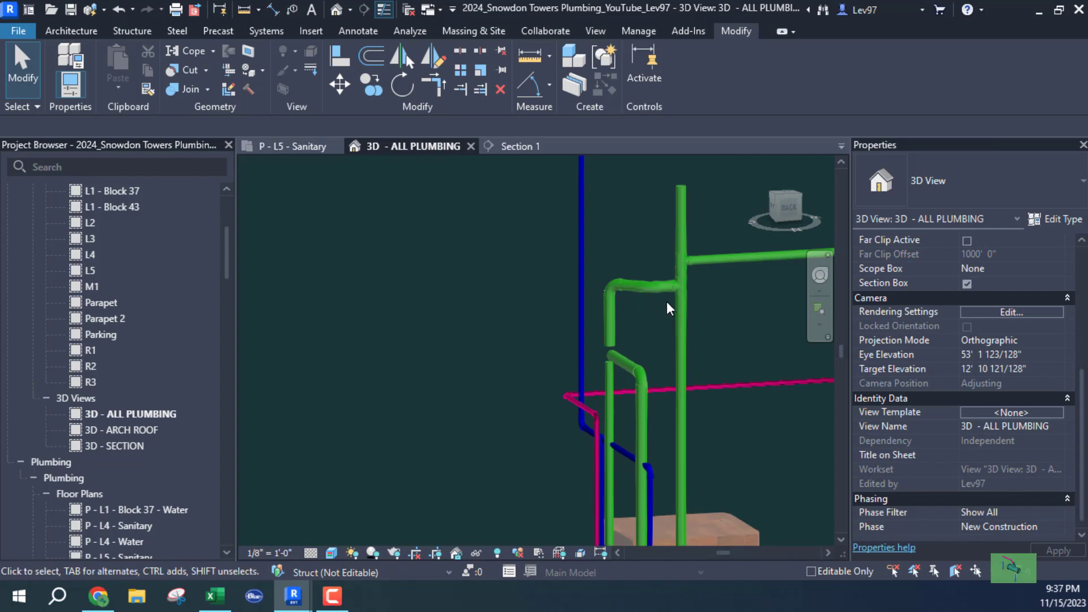
left_click(665, 290)
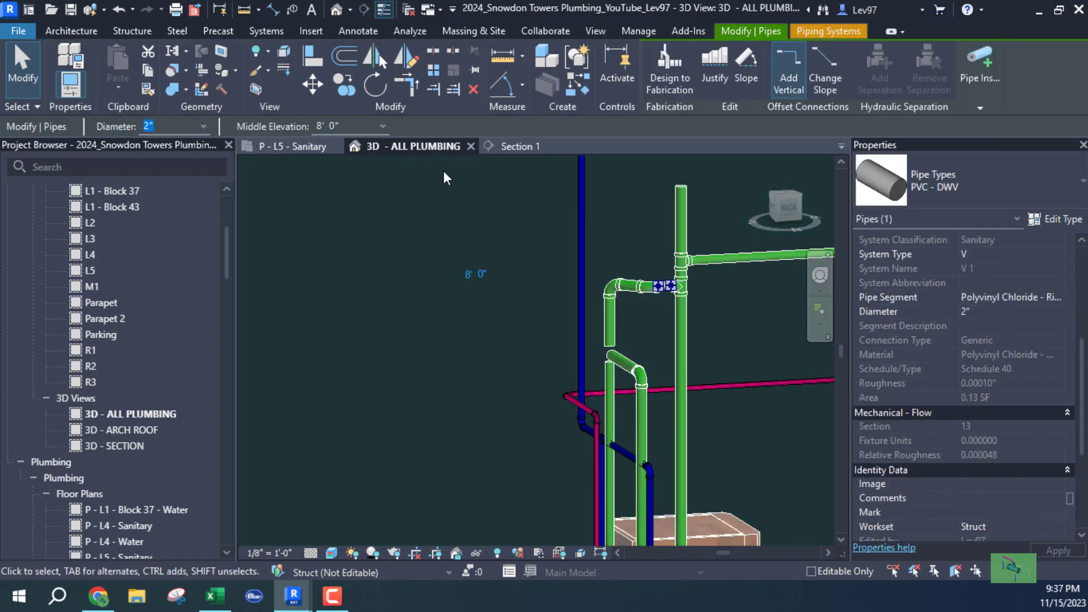
left_click(517, 147)
scroll(562, 288, "down", 4)
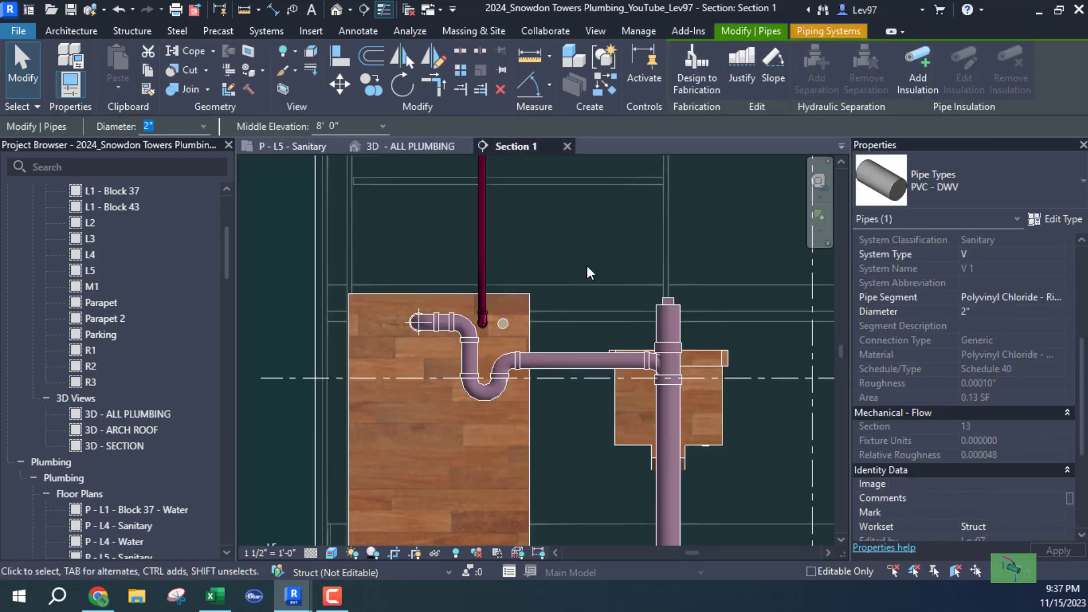
middle_click_drag(514, 313, 463, 347)
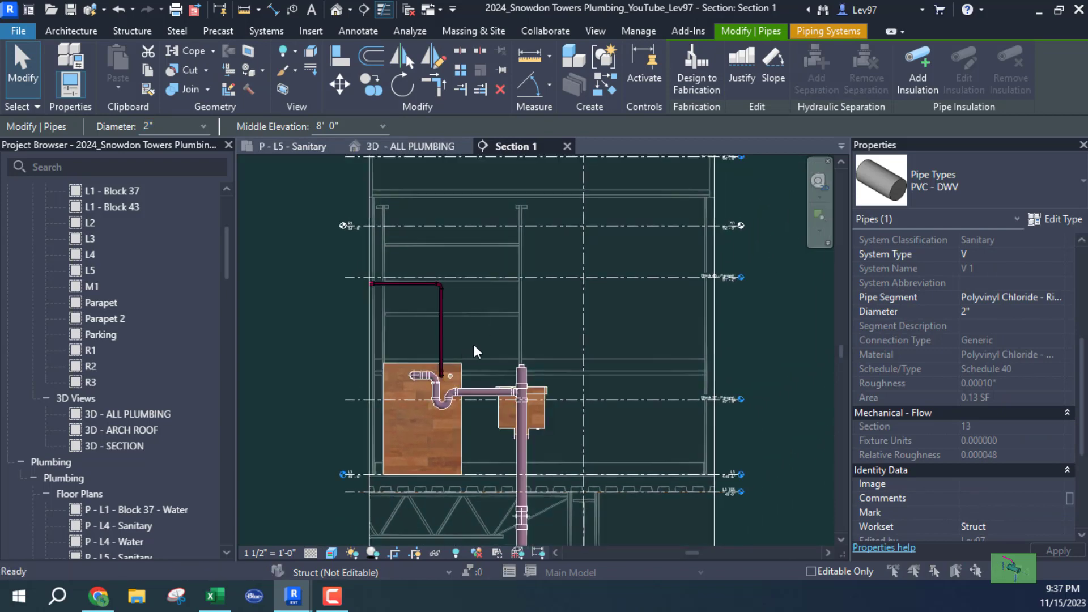
Step: Turn on the visibility of the Sanitary - Vent filter in Section 1's visibility/graphic overrides
key("v")
key("g")
left_click(587, 96)
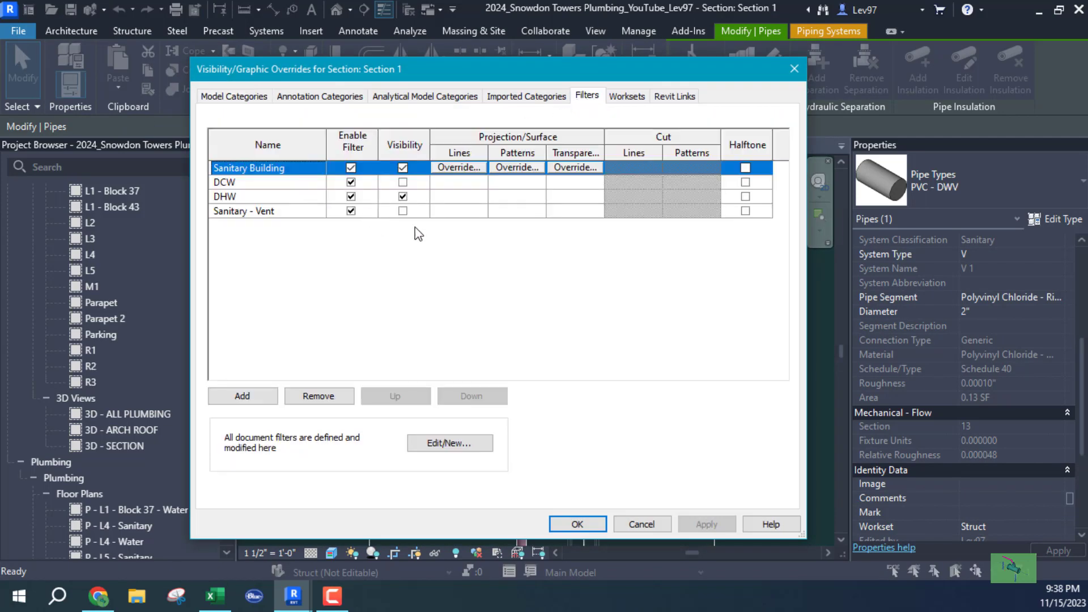
left_click(402, 211)
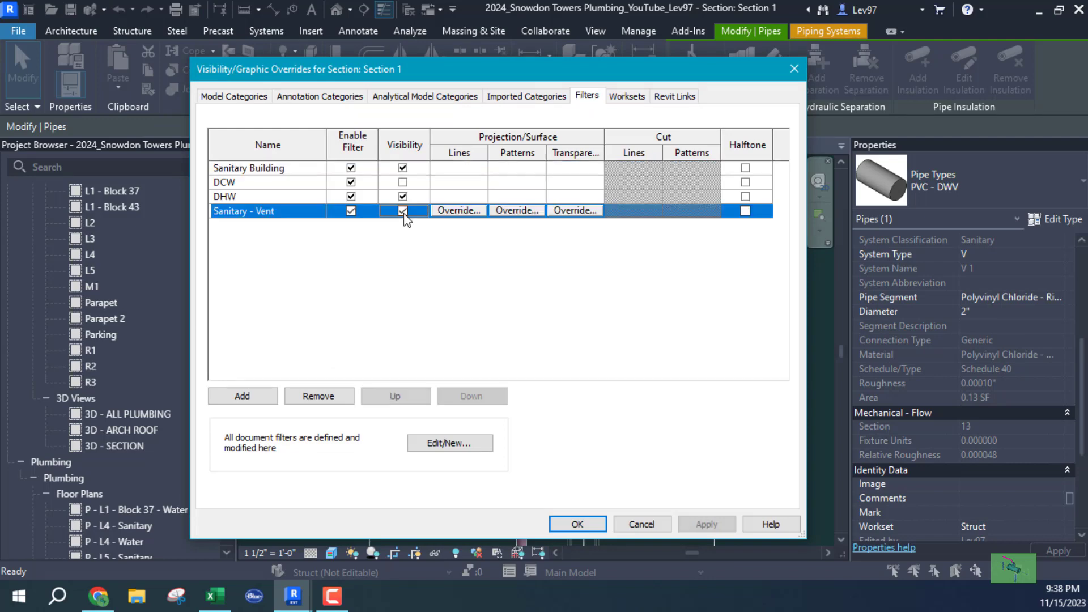
left_click(578, 524)
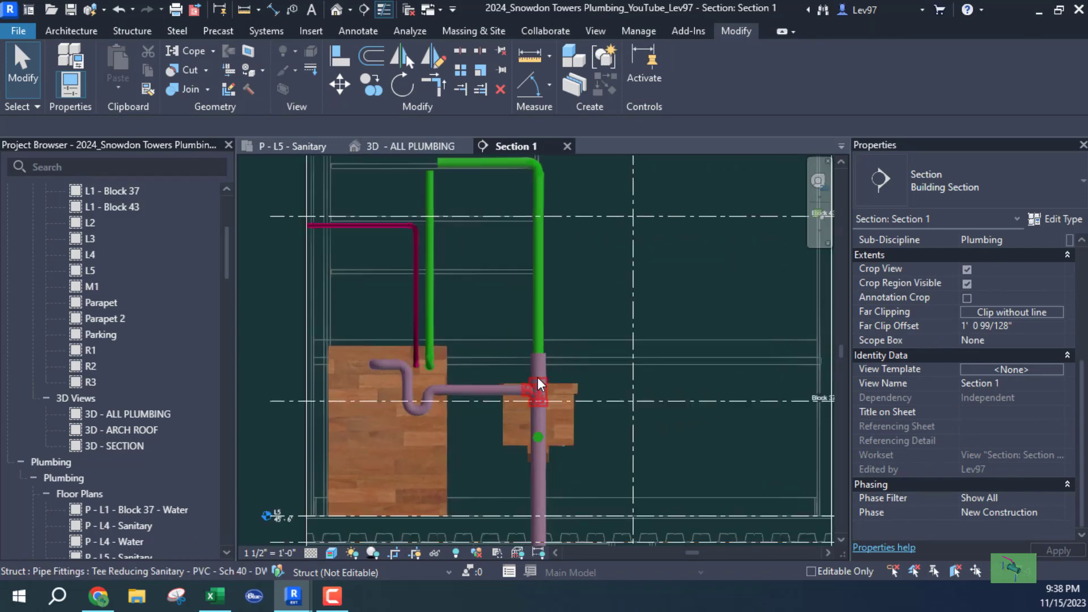
Step: Examine the vent risers and their upper offsets in Section 1, comparing them with the P - L5 - Sanitary plan and 3D view
scroll(545, 419, "up", 2)
scroll(450, 340, "down", 2)
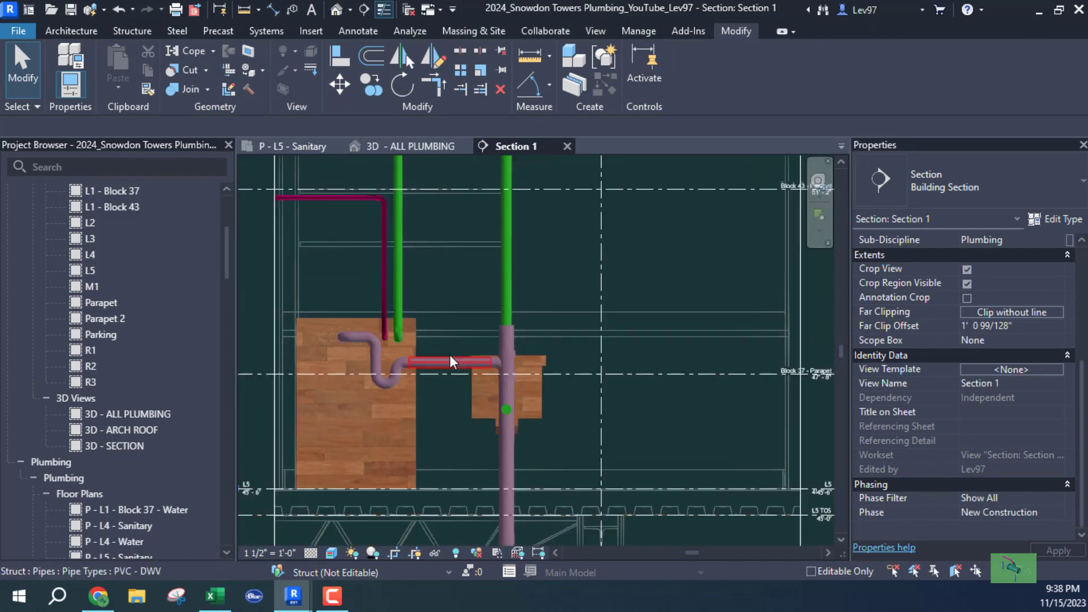
scroll(457, 317, "down", 3)
middle_click_drag(483, 317, 507, 476)
scroll(459, 362, "up", 3)
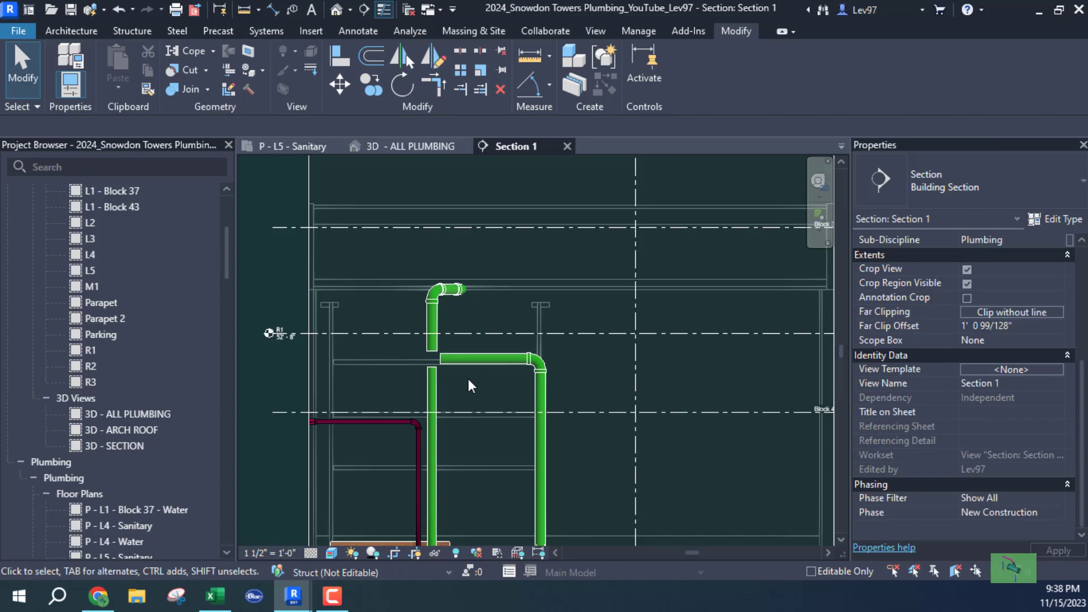
left_click(301, 146)
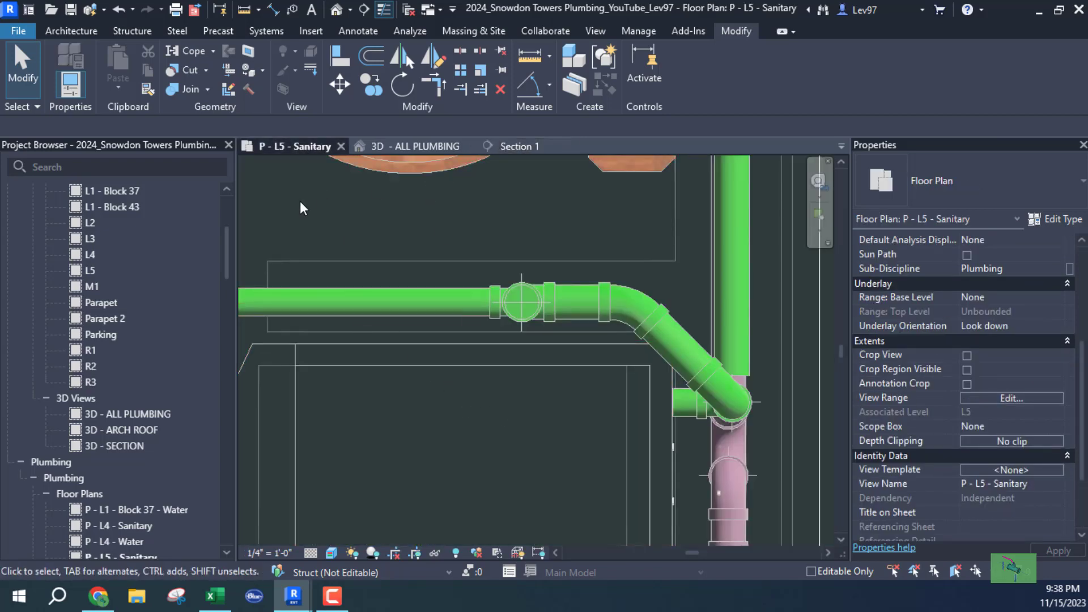
left_click(419, 147)
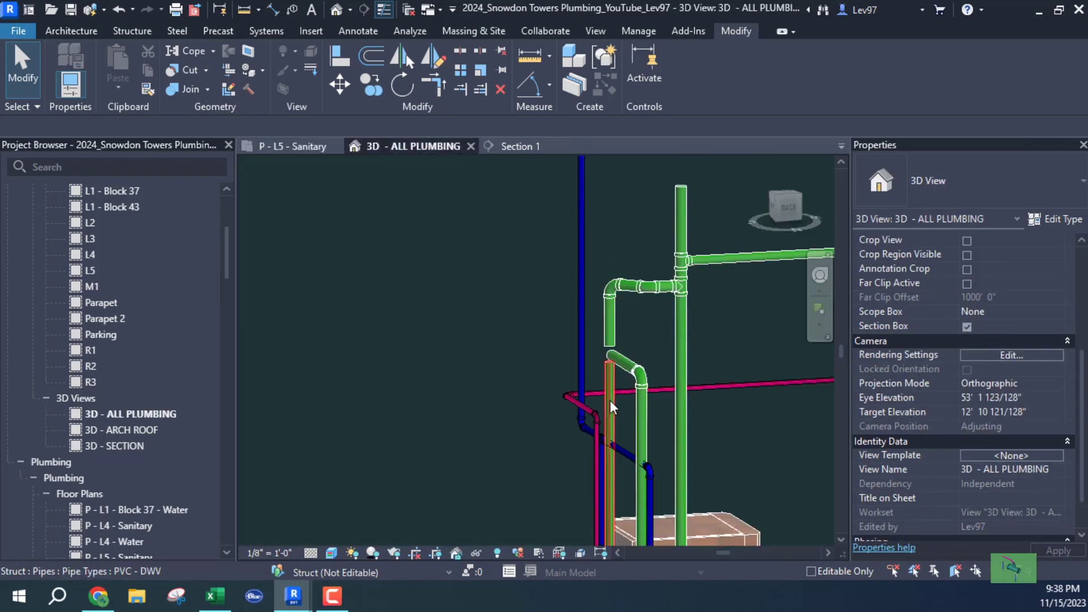
Step: Lower the short horizontal 2" vent branch at the tall vertical vent pipe to a middle elevation of 7' 7 1/2" and check it in 3D
left_click(665, 288)
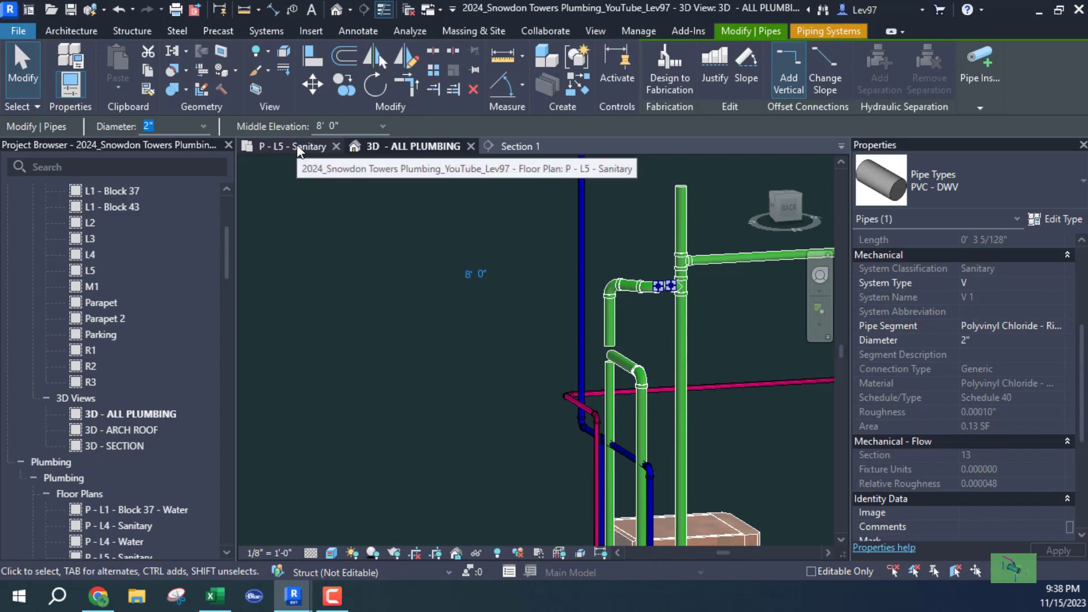
left_click(521, 145)
scroll(444, 341, "down", 2)
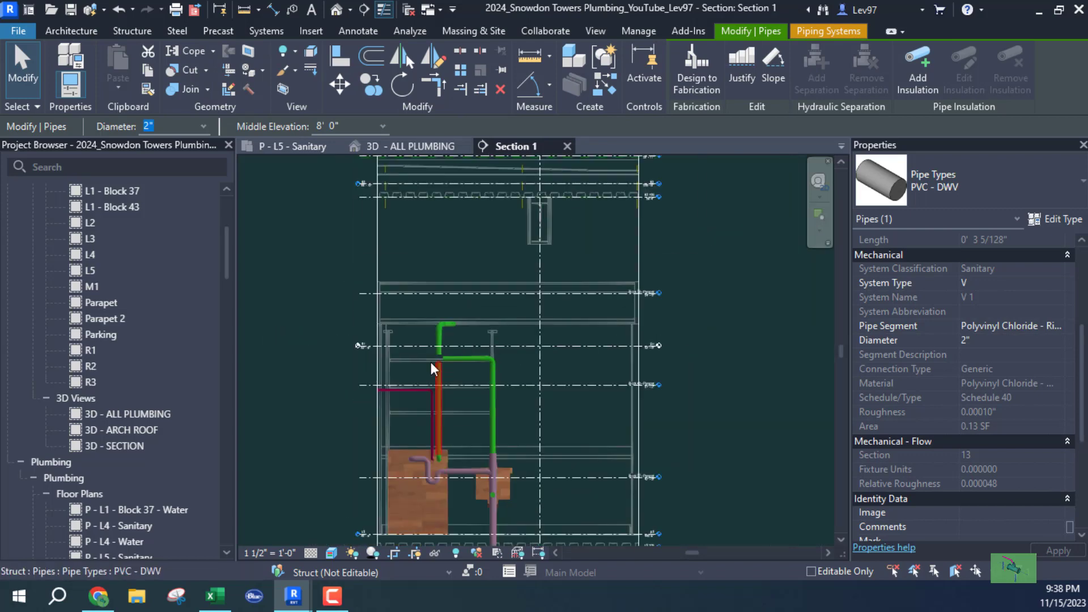
scroll(434, 285, "up", 2)
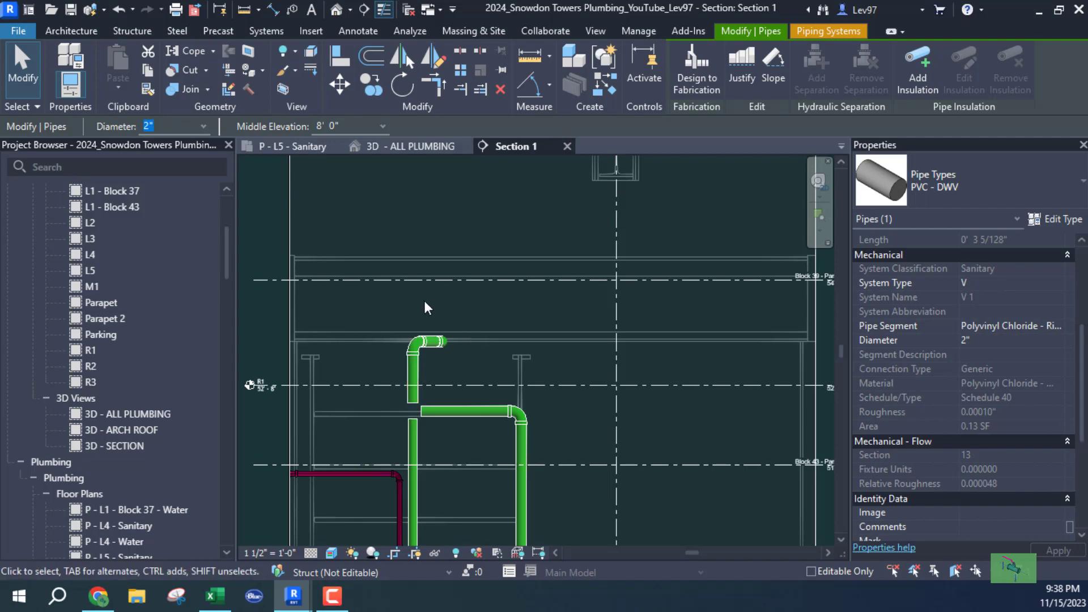
key("Down")
key("Down")
key("Down")
key("Down")
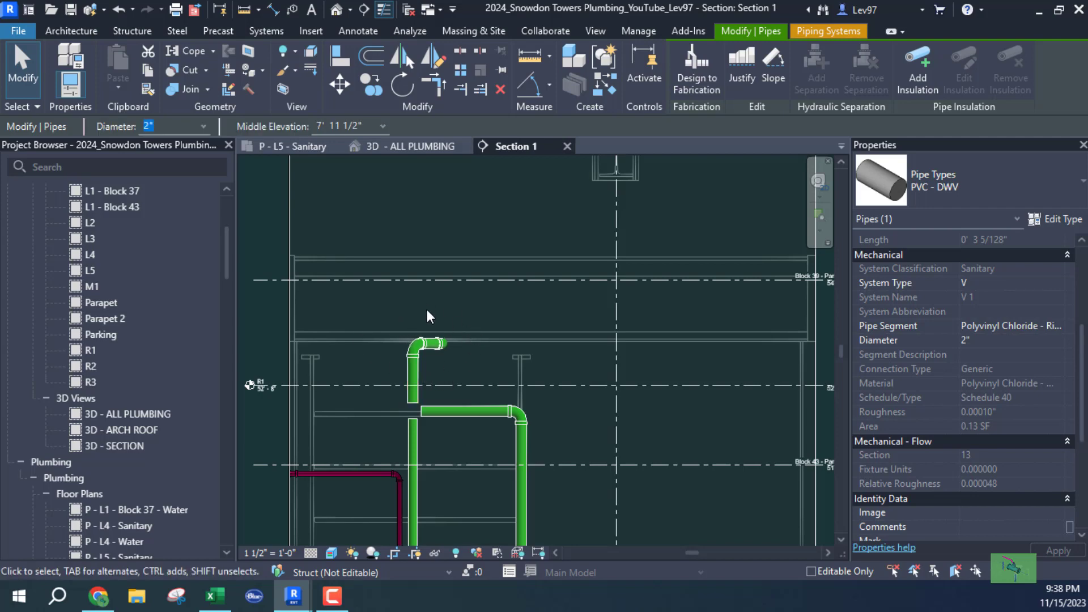
key("Down")
key("Down")
key("Down")
key("Down")
key("Down")
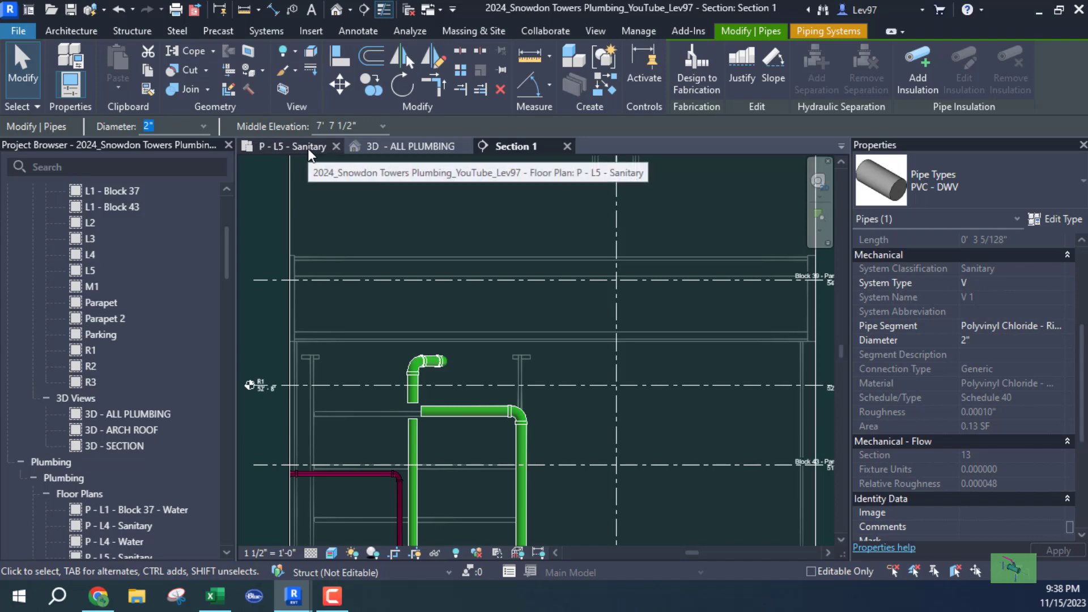
left_click(410, 147)
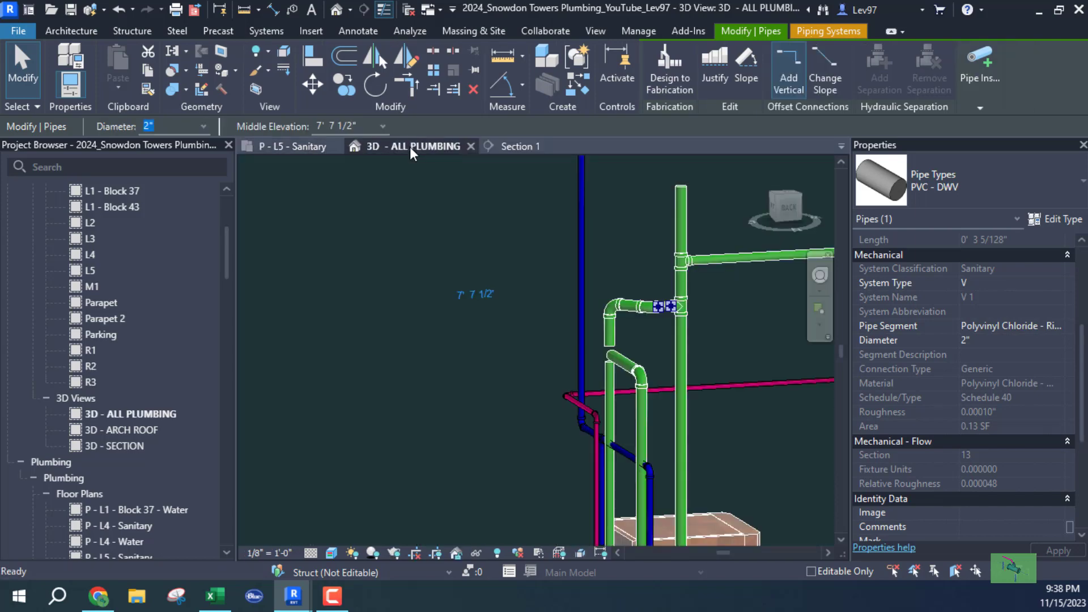
left_click(515, 353)
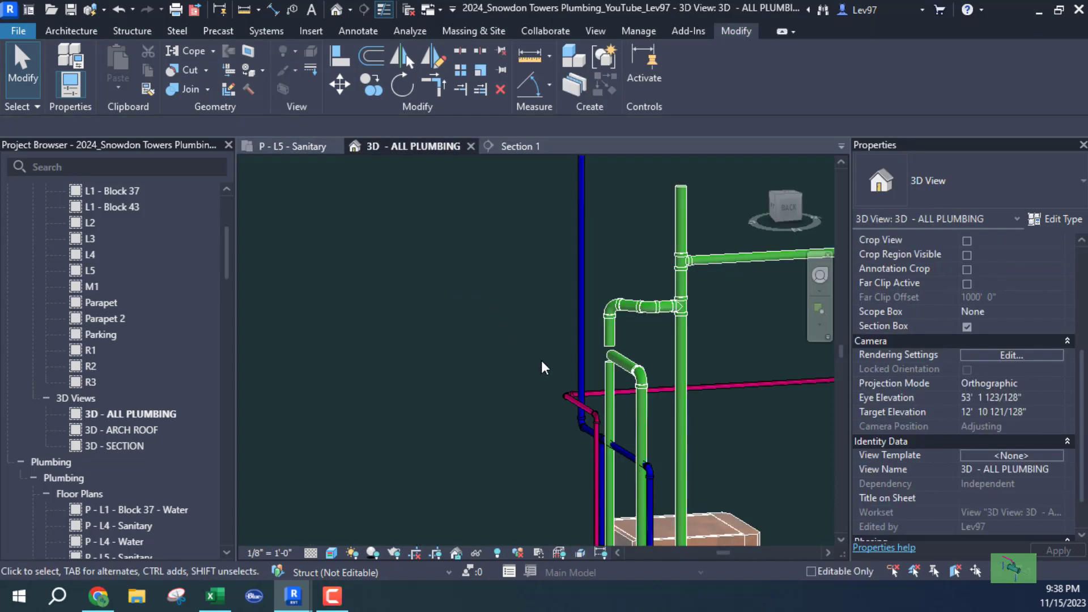
scroll(580, 314, "right", 3, "shift")
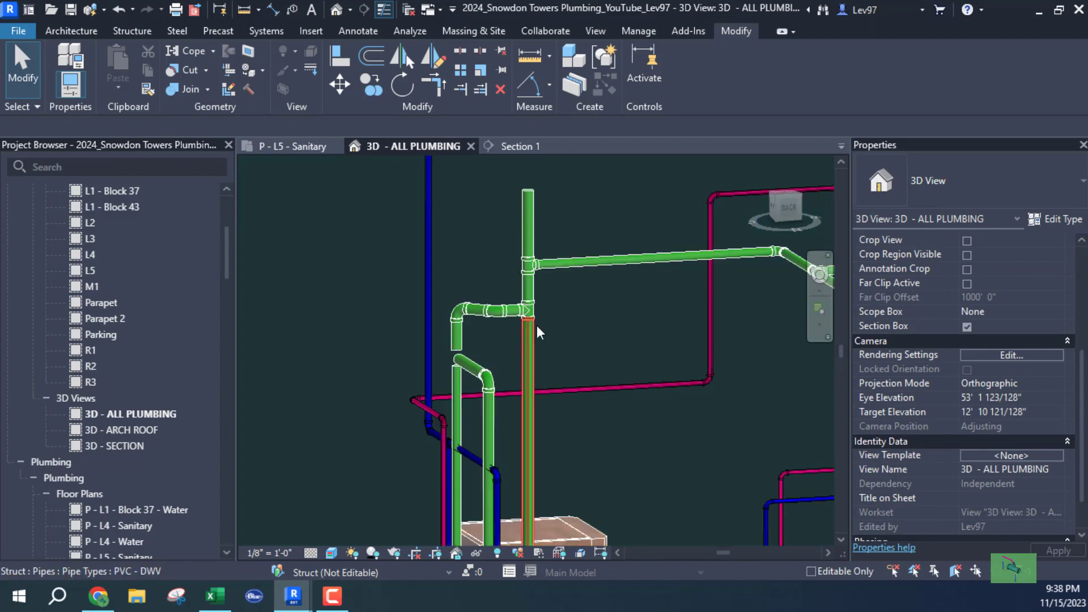
Step: Move the Section 1 line in the P - L5 - Sanitary plan so that it crosses the washer
left_click(511, 144)
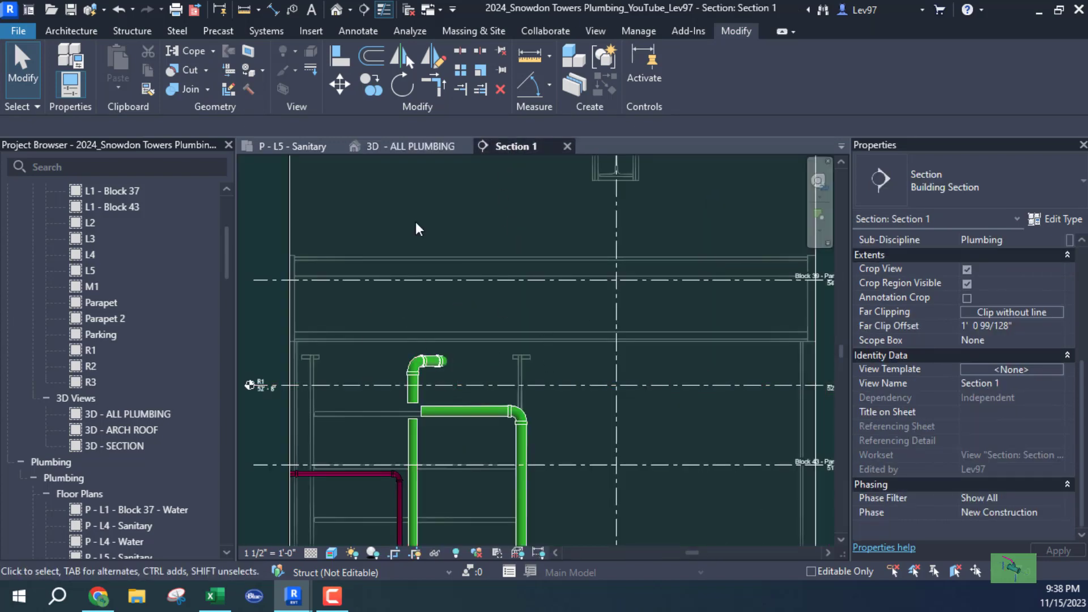
left_click(295, 148)
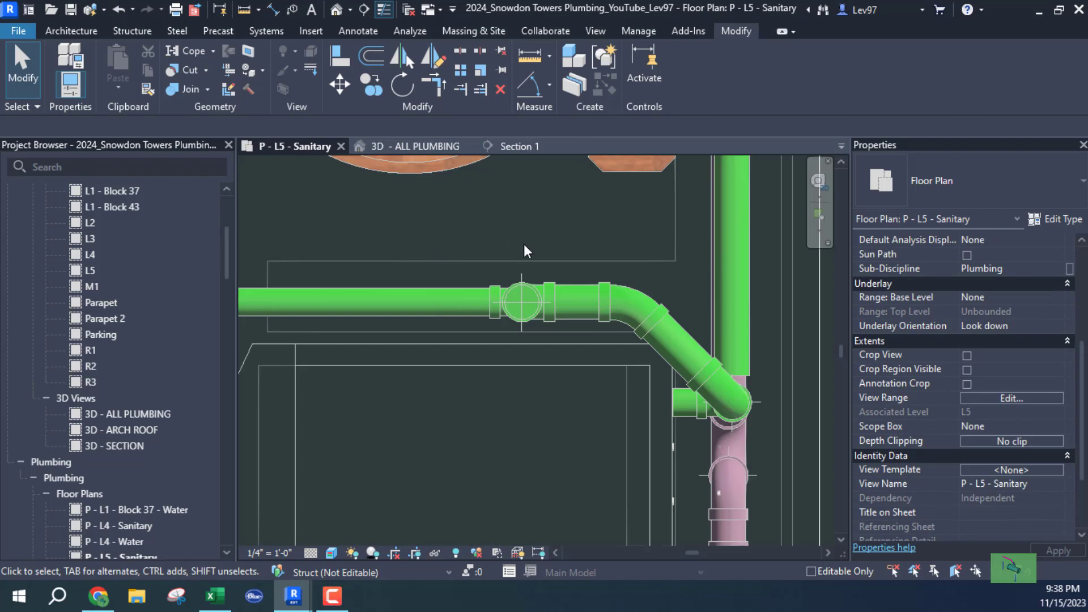
scroll(526, 260, "down", 2)
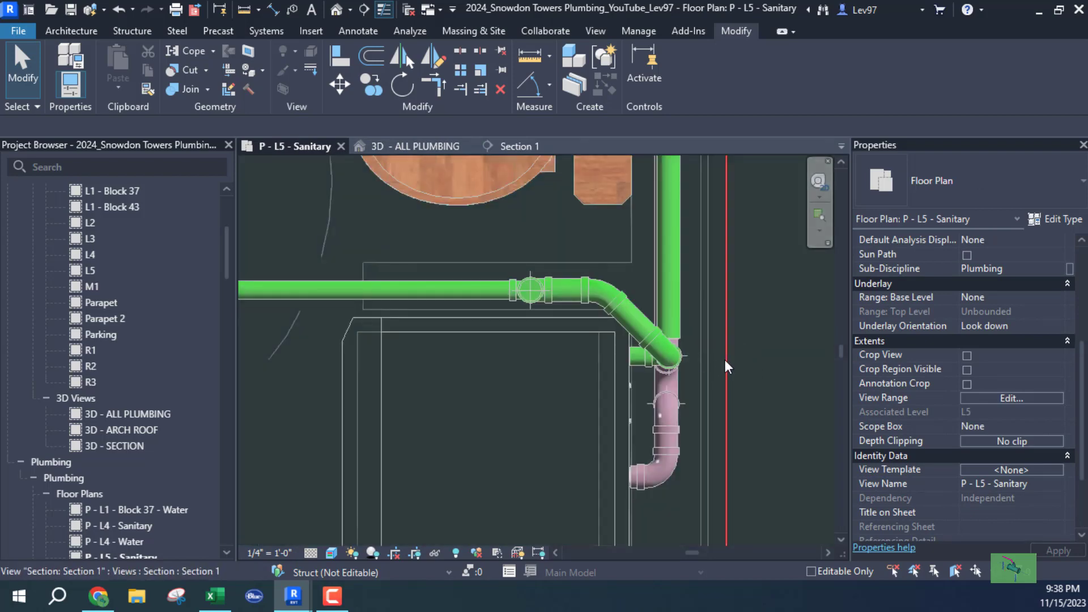
left_click_drag(726, 363, 489, 422)
middle_click_drag(546, 370, 583, 428)
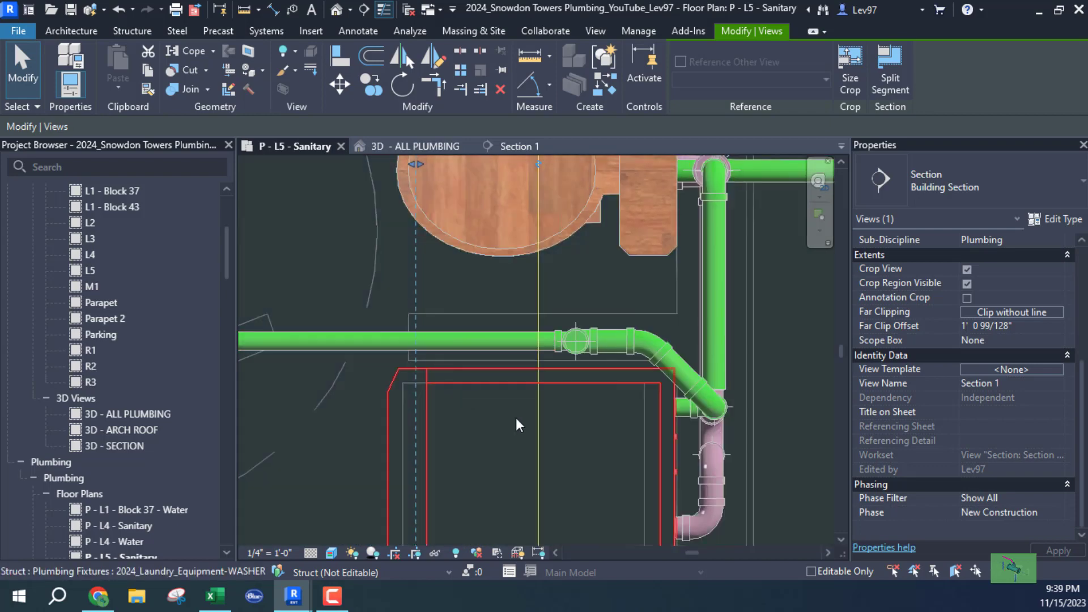
Step: Rotate the Section 1 line 90° about a rotation center placed on the line over the washer
scroll(530, 415, "up", 2)
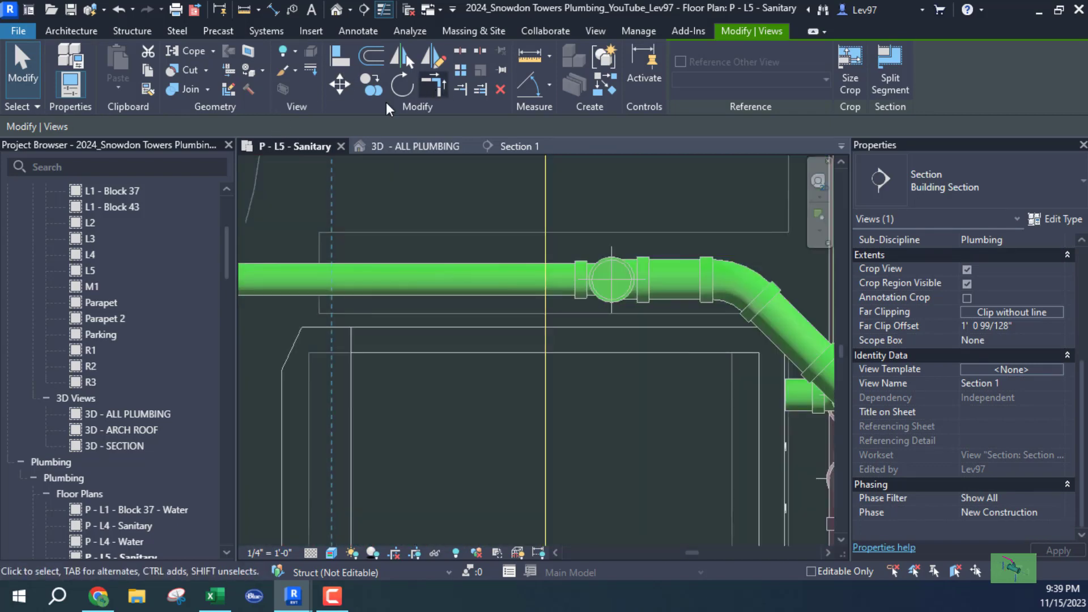
left_click(400, 87)
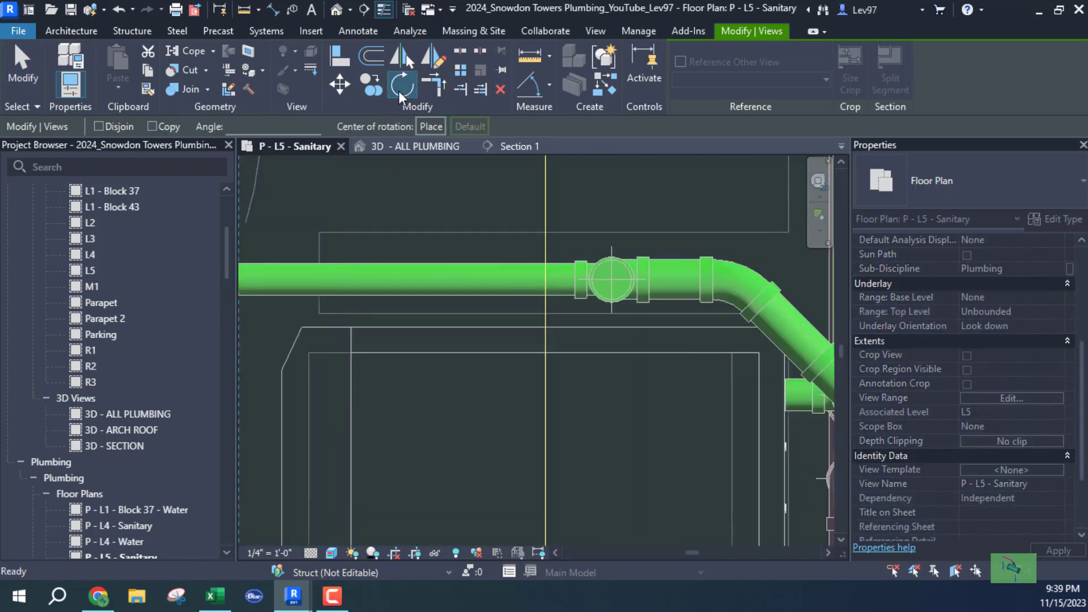
left_click(431, 126)
left_click(545, 430)
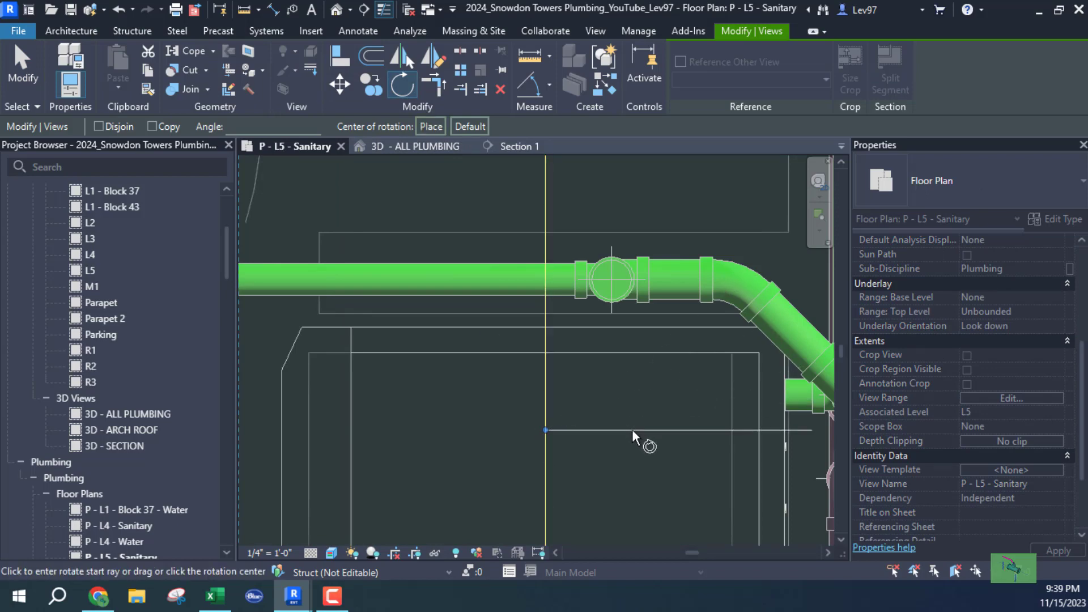
left_click(634, 435)
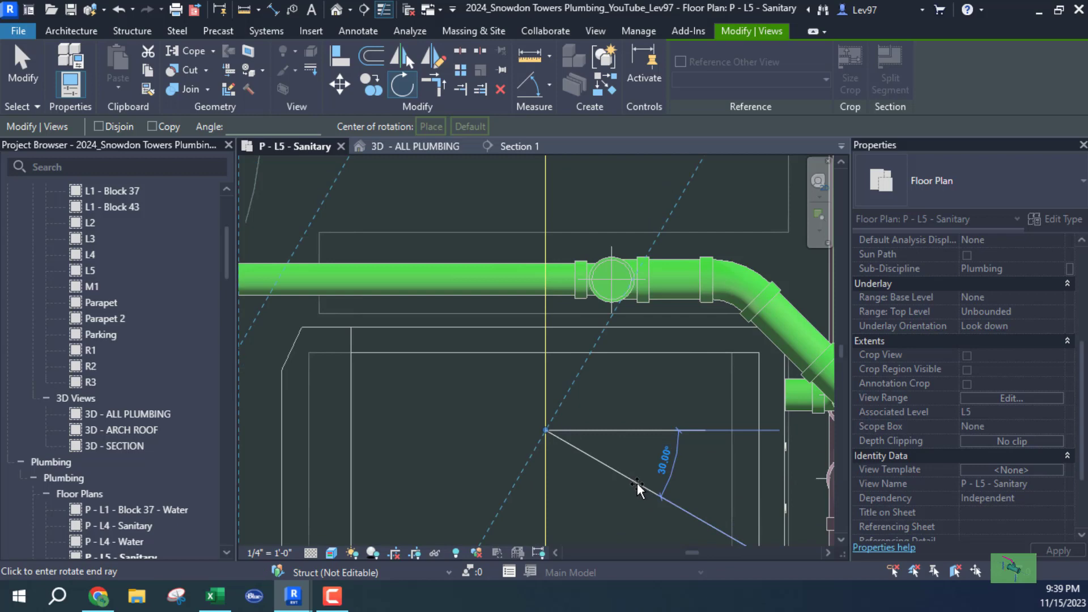
type("90")
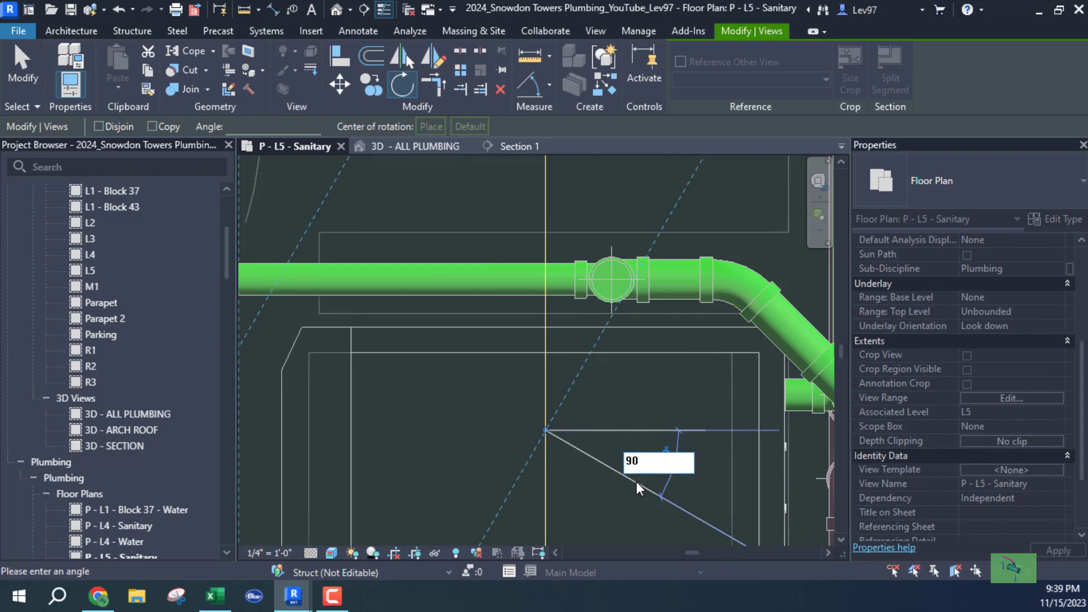
key("Return")
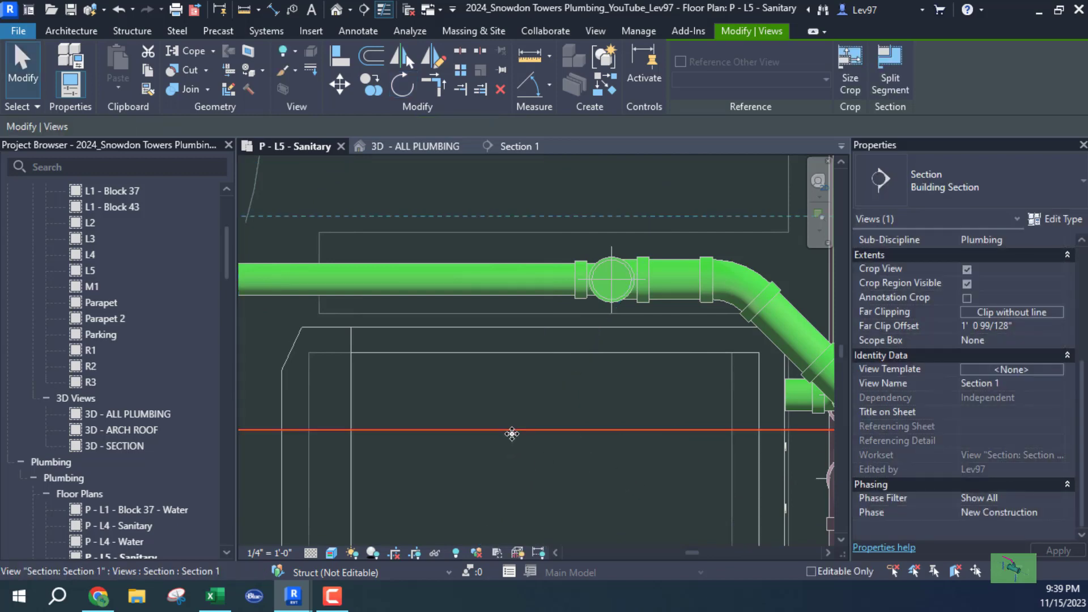
Step: Move the Section 1 line between the horizontal vent pipe and the washer, and shorten its far clip offset to about 0' 3 29/32"
left_click_drag(537, 332, 551, 312)
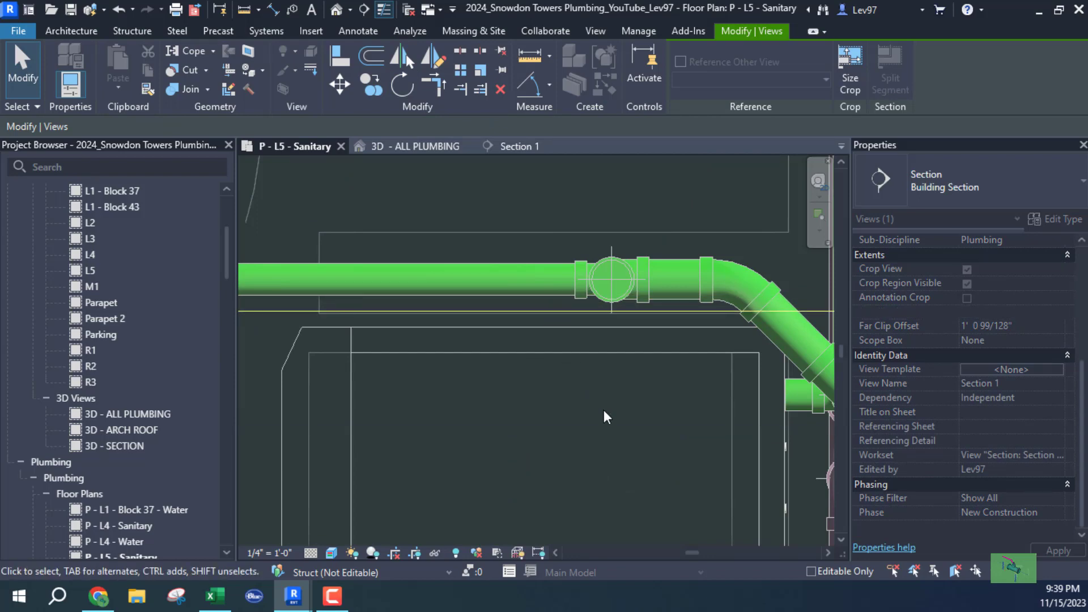
scroll(604, 410, "down", 4)
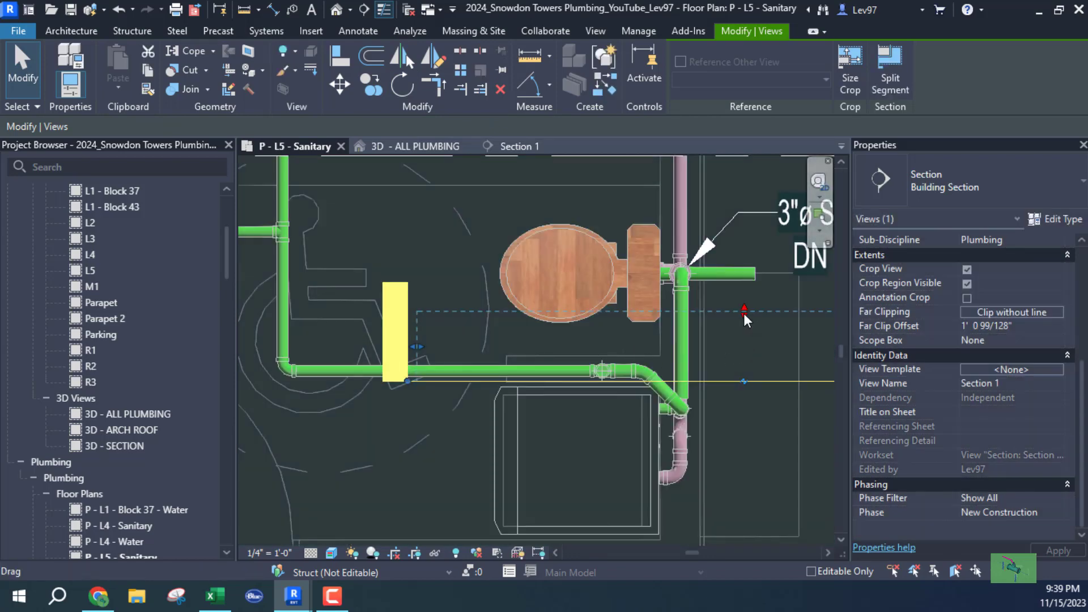
left_click_drag(744, 313, 737, 362)
scroll(592, 399, "up", 2)
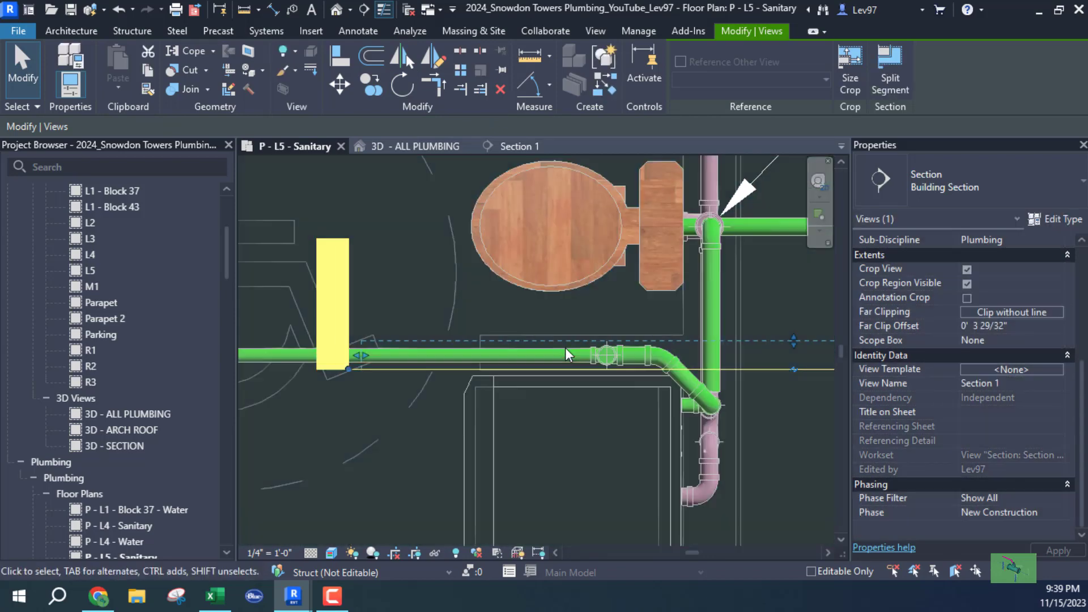
Step: Adjust the height of the horizontal 1 1/2" vent branch in Section 1 to about 8' 5", and undo the last change
left_click(566, 369)
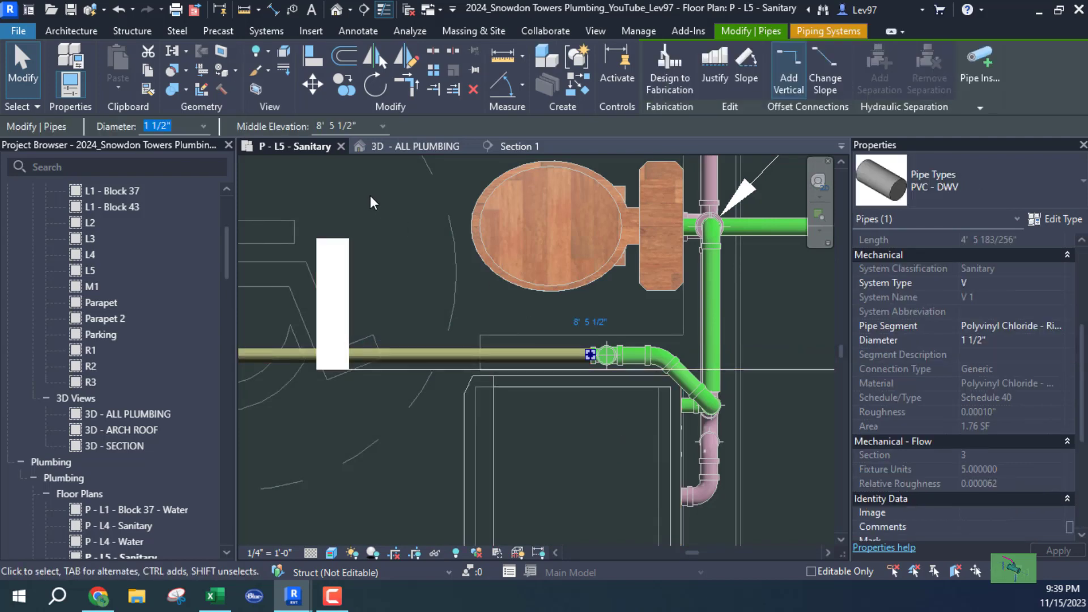
left_click(522, 145)
scroll(469, 363, "up", 4)
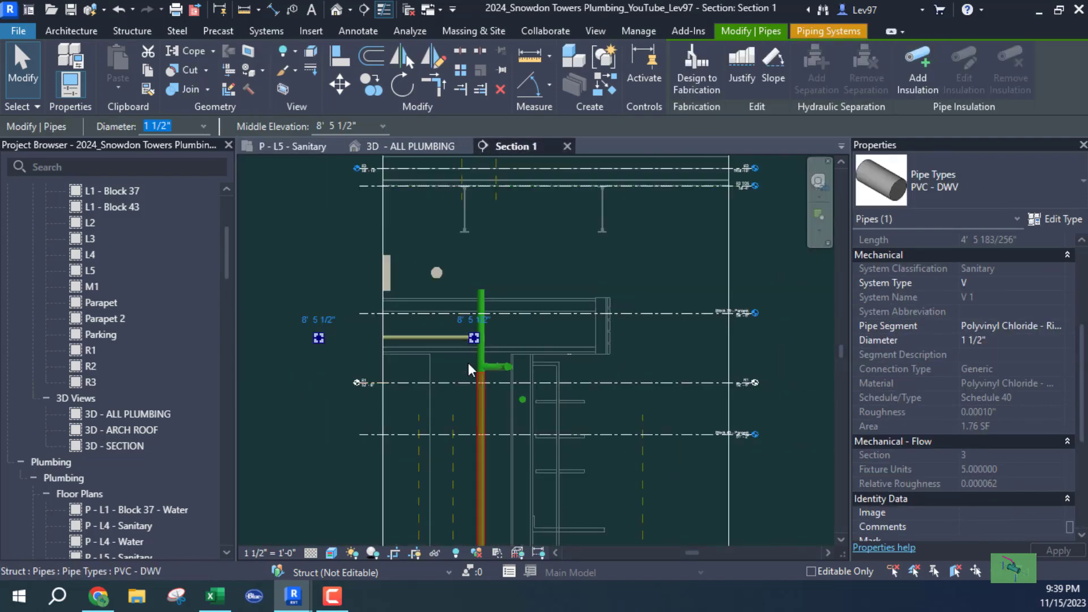
scroll(457, 298, "up", 1)
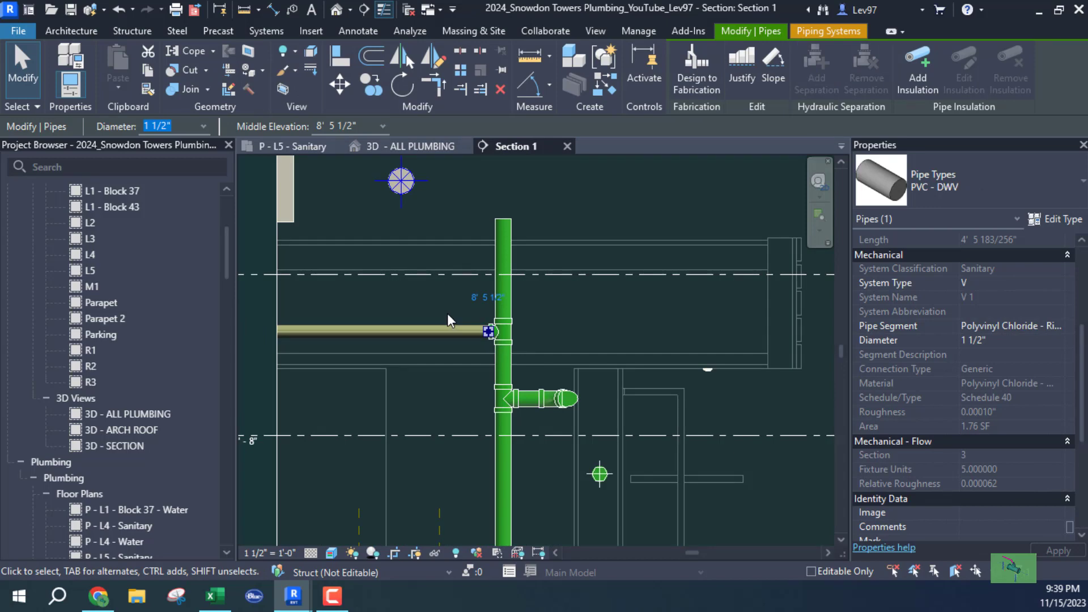
left_click_drag(448, 315, 448, 312)
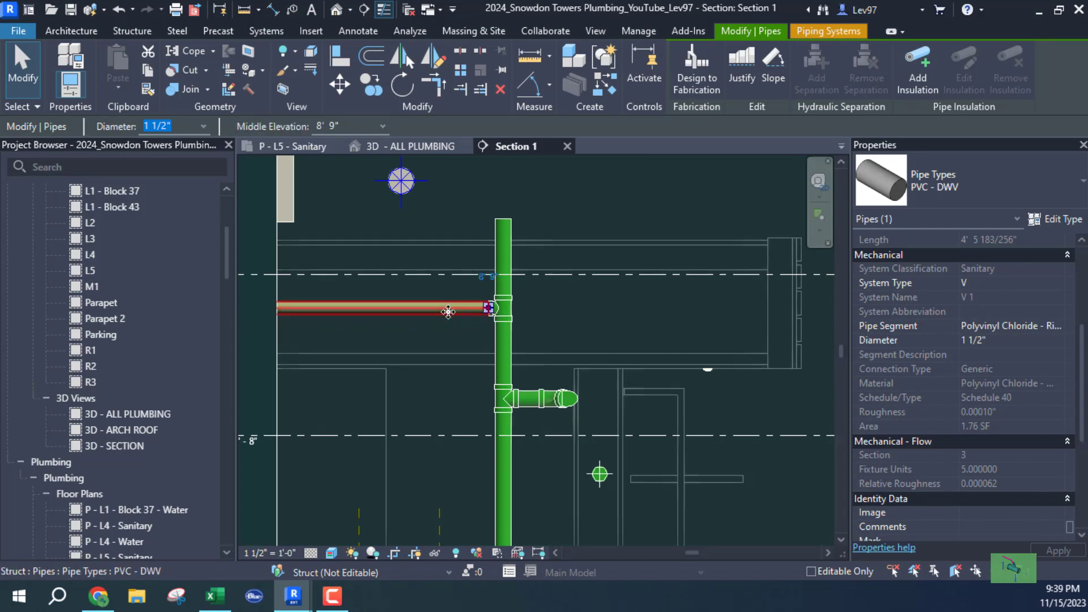
key("Down")
key("Down")
key("Down")
key("Down")
key("Down")
key("Down")
key("Down")
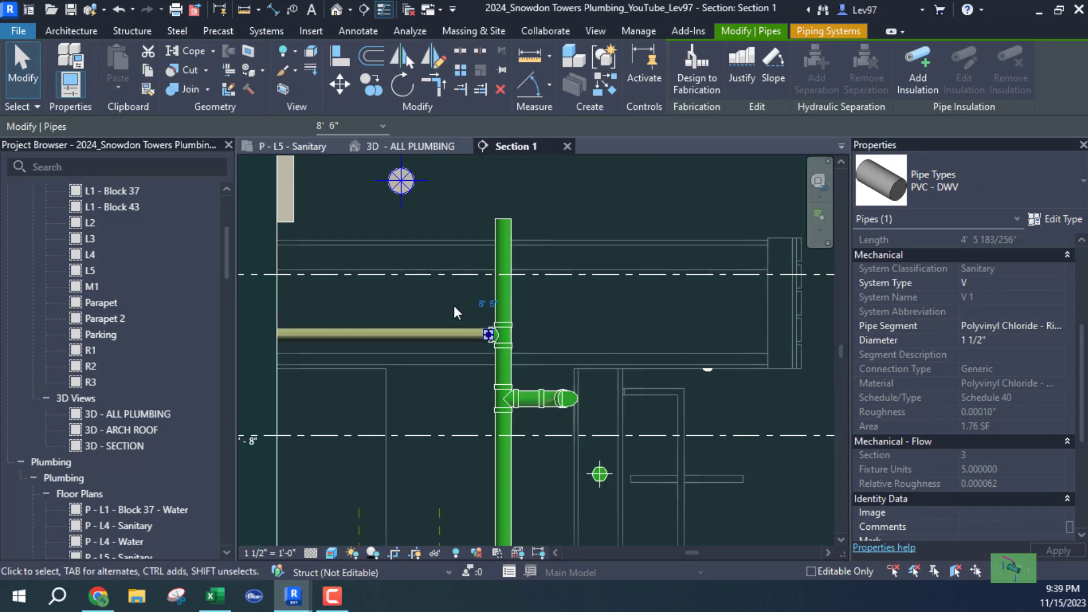
left_click(428, 257)
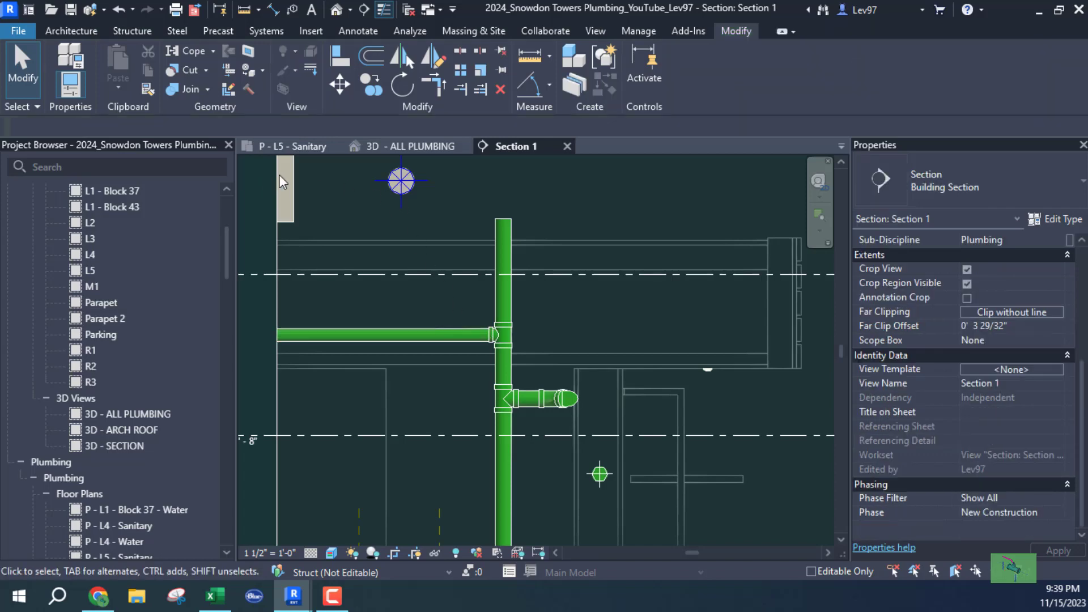
left_click(302, 146)
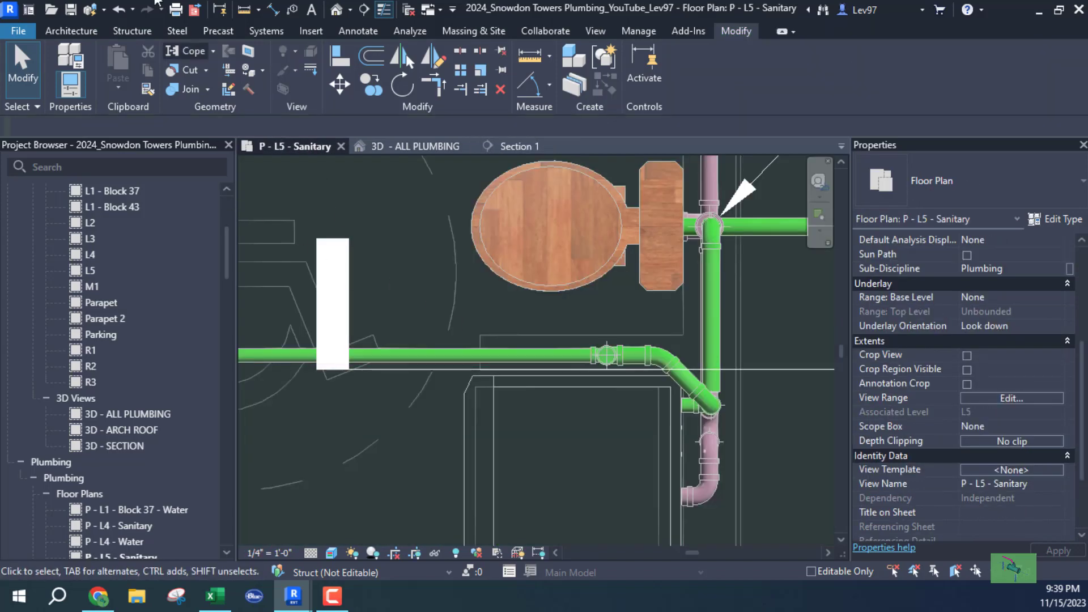
left_click(118, 8)
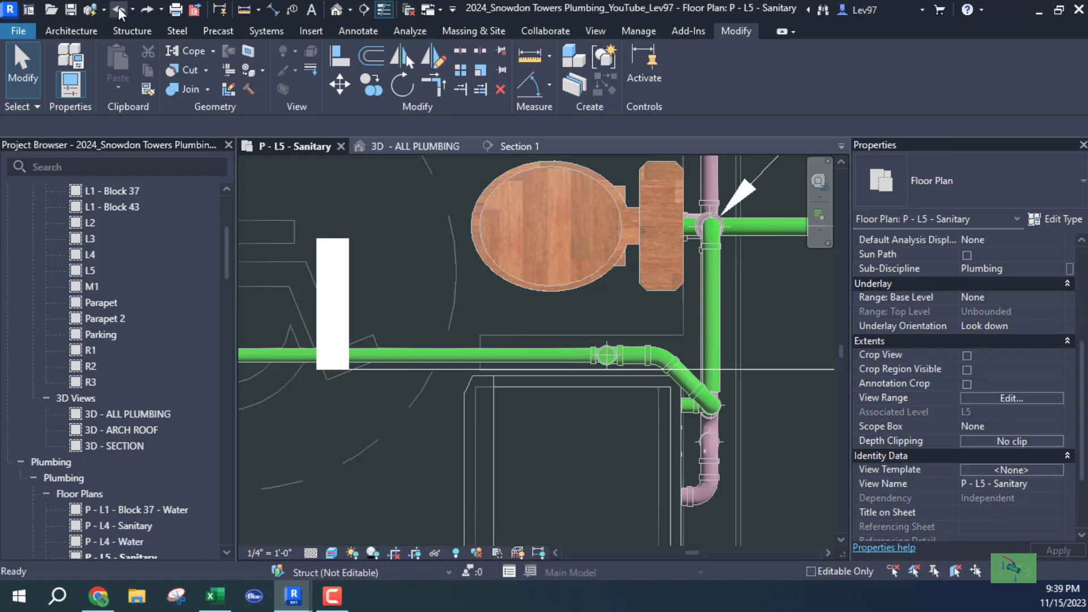
Step: Rotate the Section 1 line 90° about a center placed on the line beside the vent pipes, and move it close alongside the pipe run
scroll(485, 422, "down", 2)
middle_click_drag(485, 421, 471, 448)
scroll(450, 434, "down", 3)
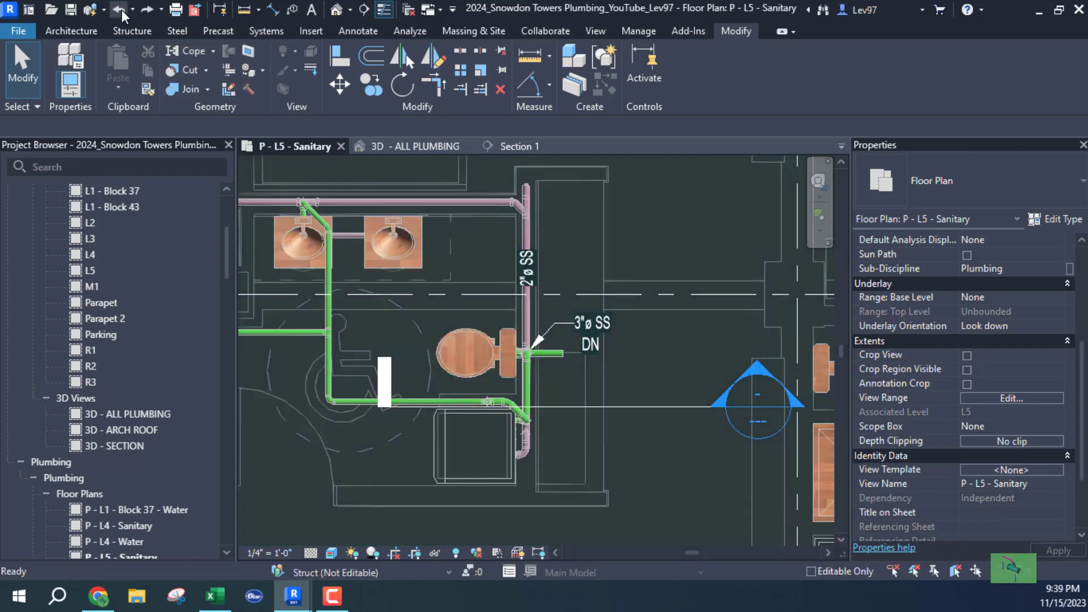
left_click(562, 404)
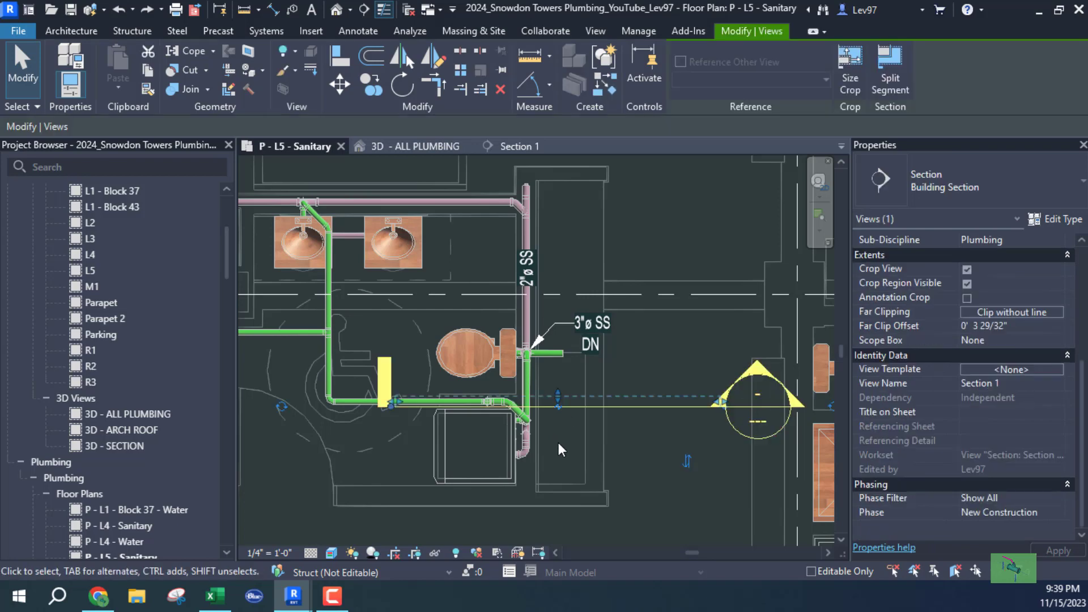
scroll(559, 441, "up", 3)
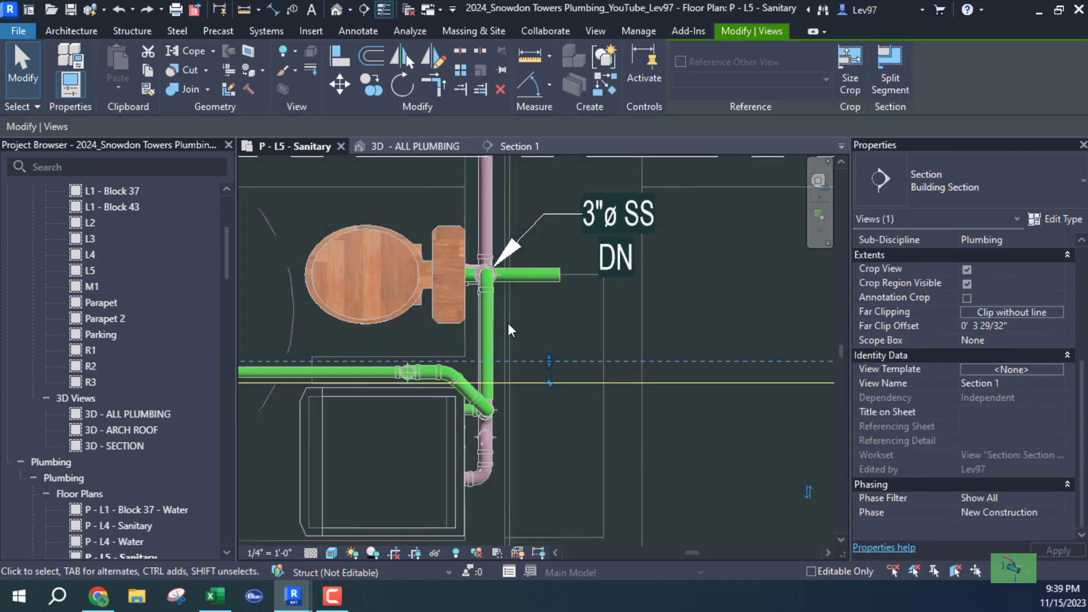
left_click(402, 85)
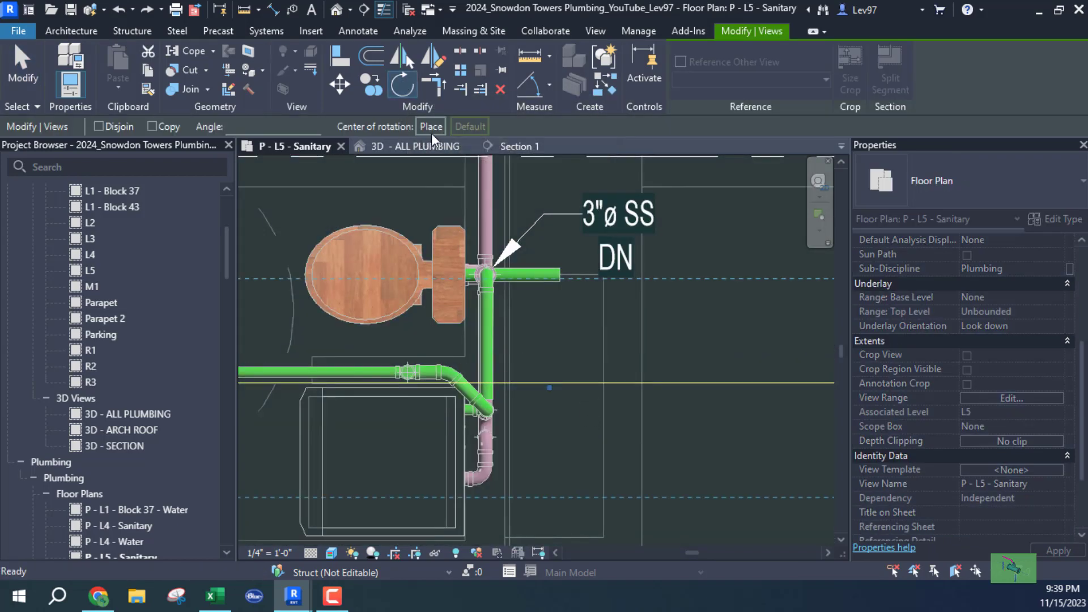
left_click(431, 131)
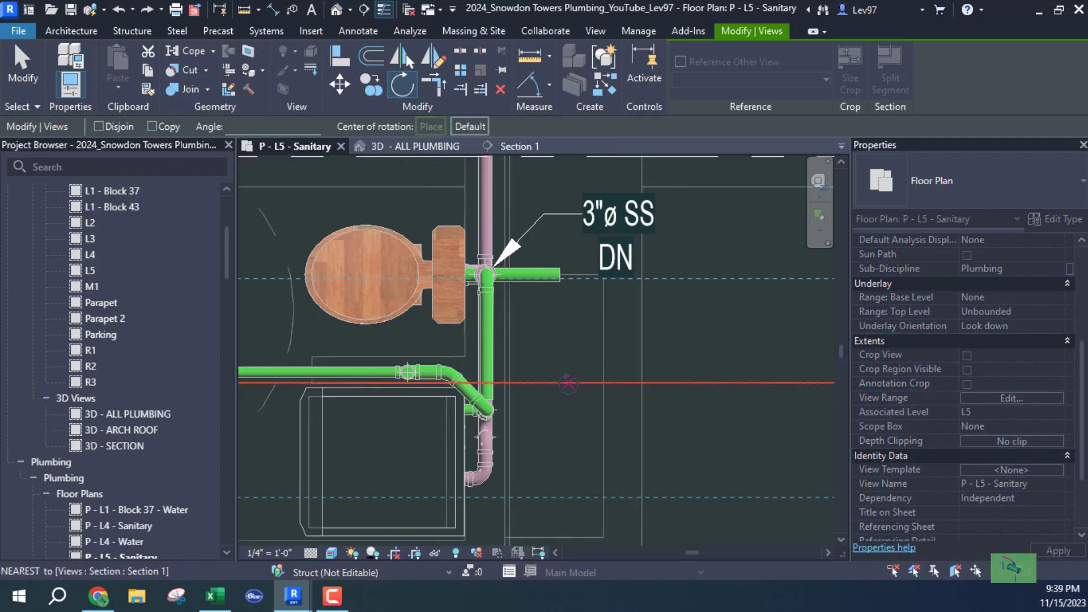
left_click(569, 383)
left_click(568, 250)
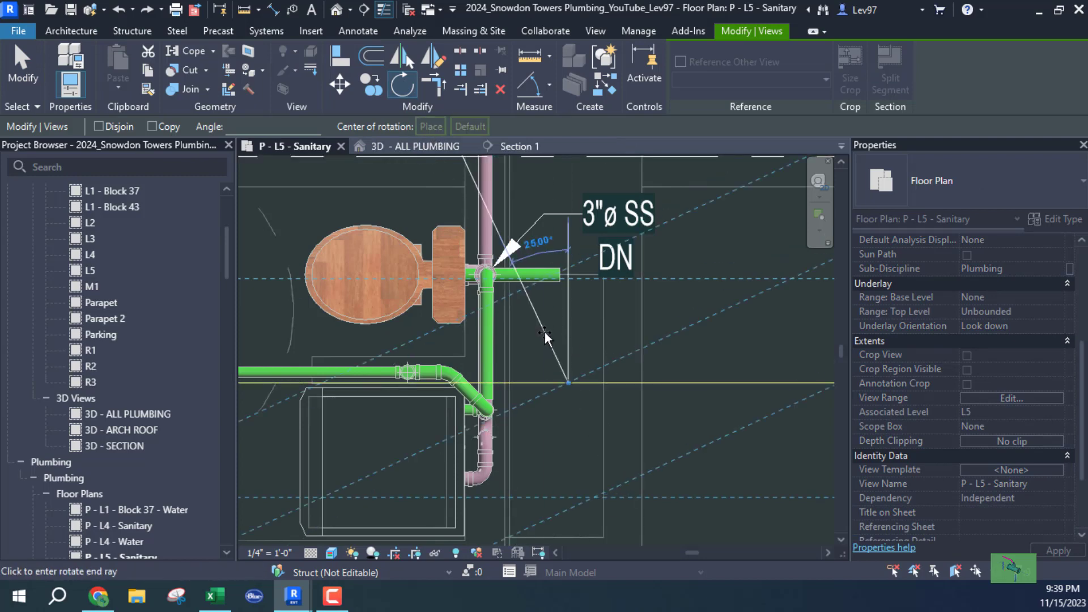
type("9")
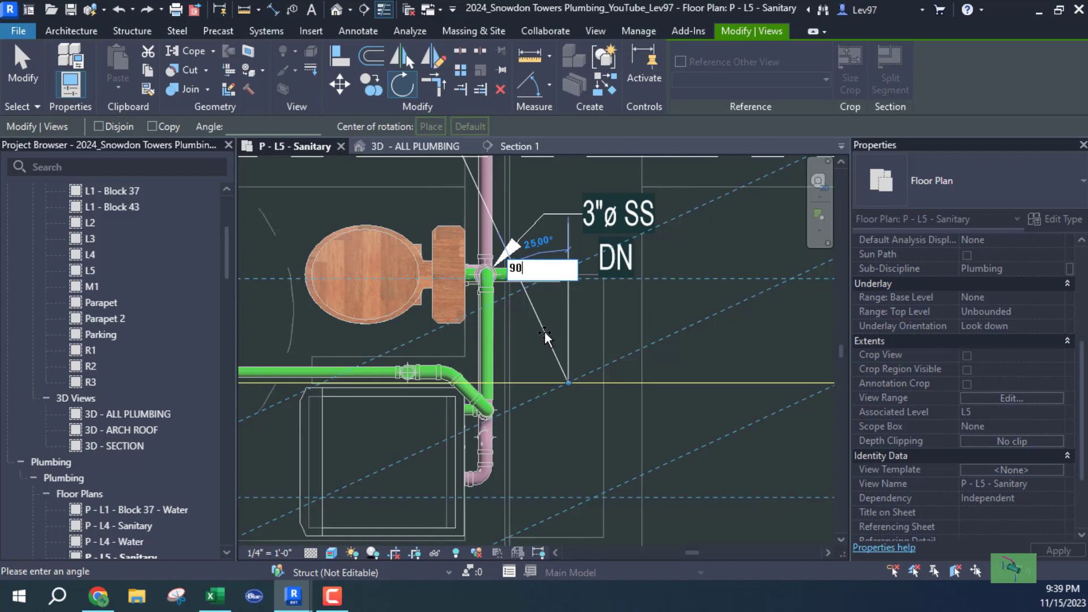
type("0")
key("Return")
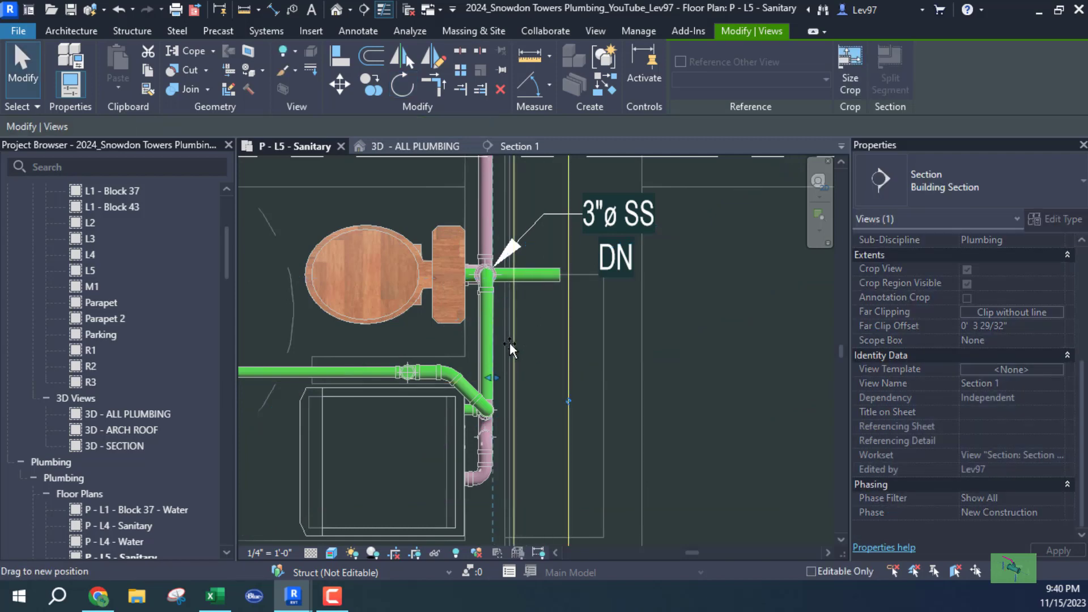
left_click_drag(511, 347, 499, 351)
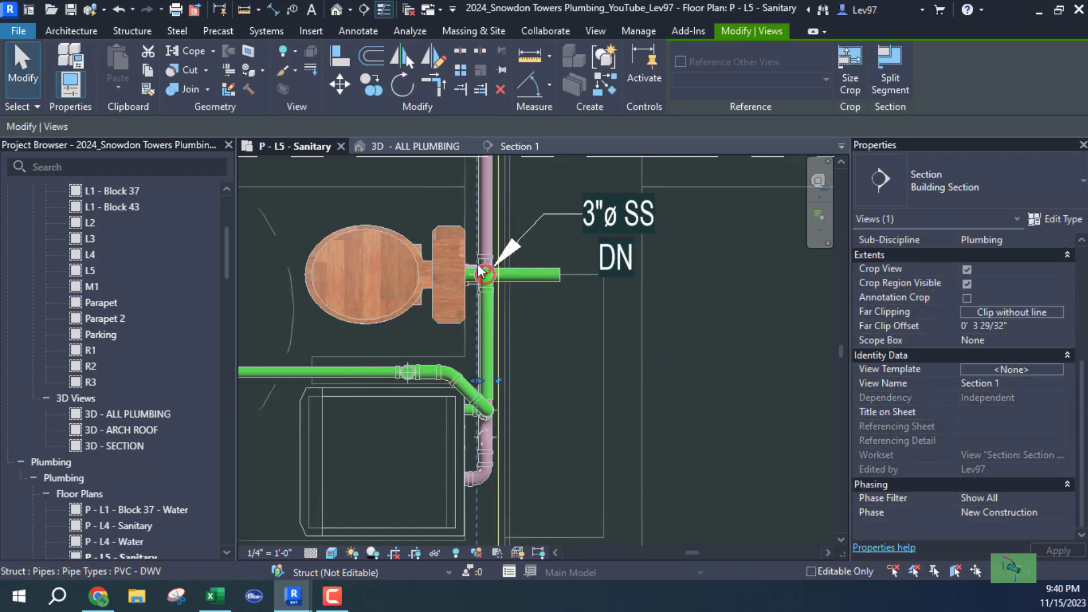
Step: Select the 2" sanitary pipe behind the toilet and examine the pipe run in Section 1, the plan and the 3D view
left_click(486, 229)
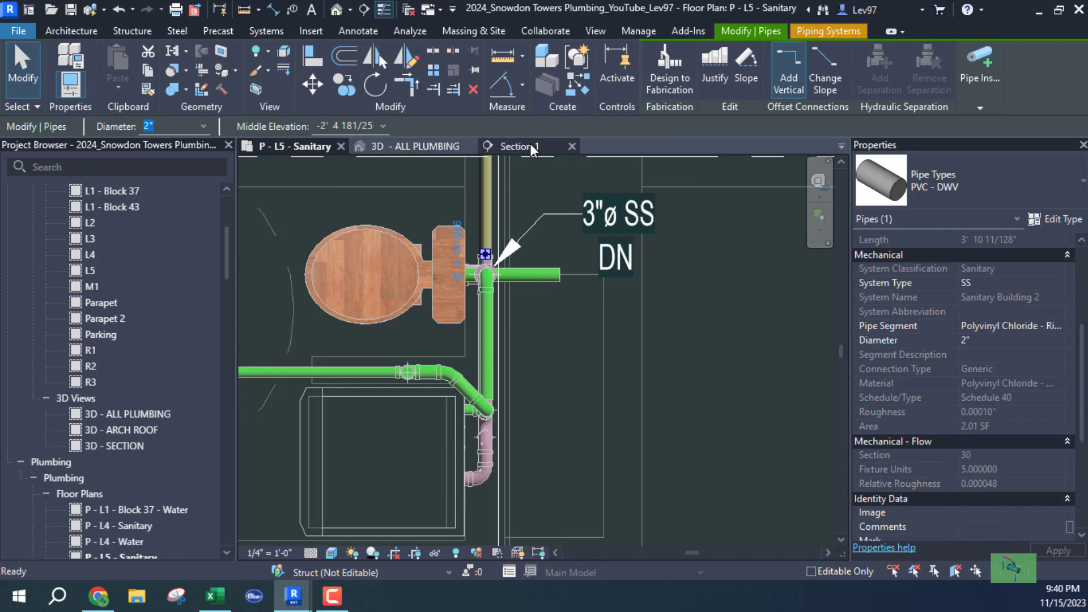
left_click(530, 144)
scroll(591, 447, "down", 4)
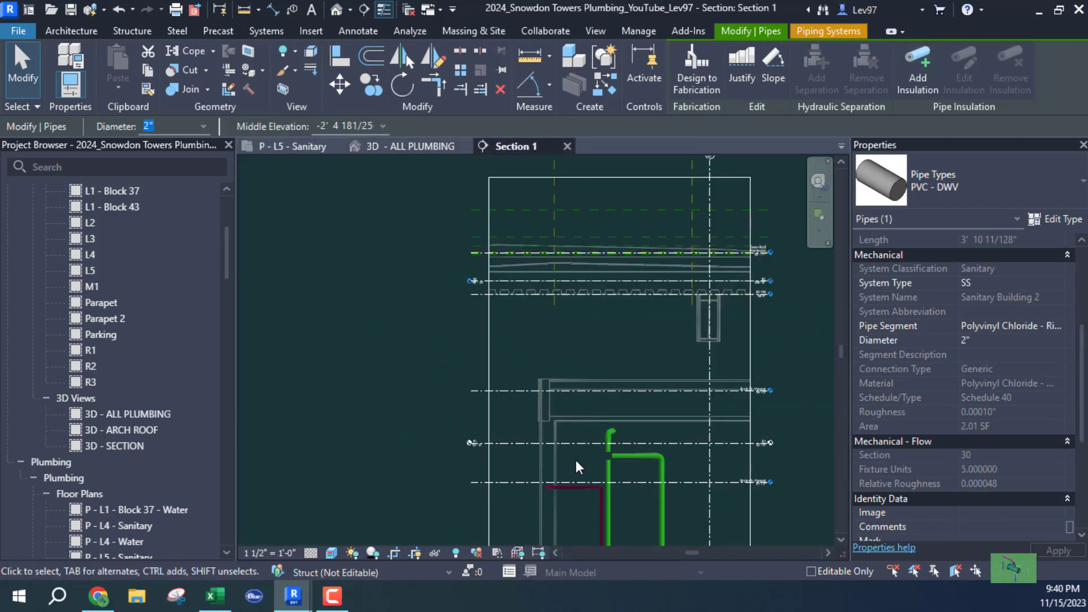
scroll(576, 461, "up", 2)
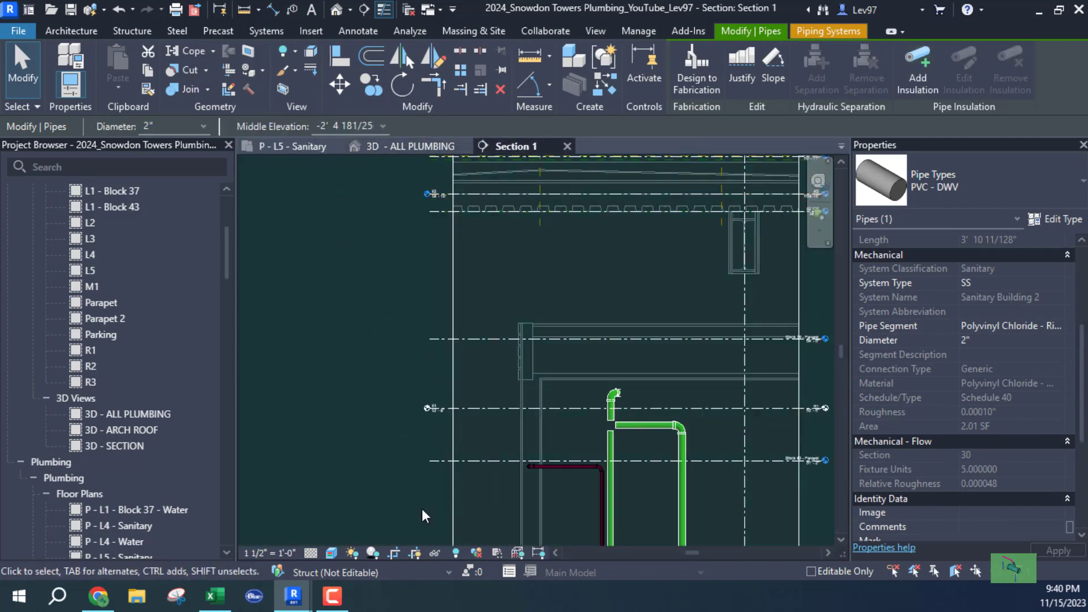
left_click(304, 145)
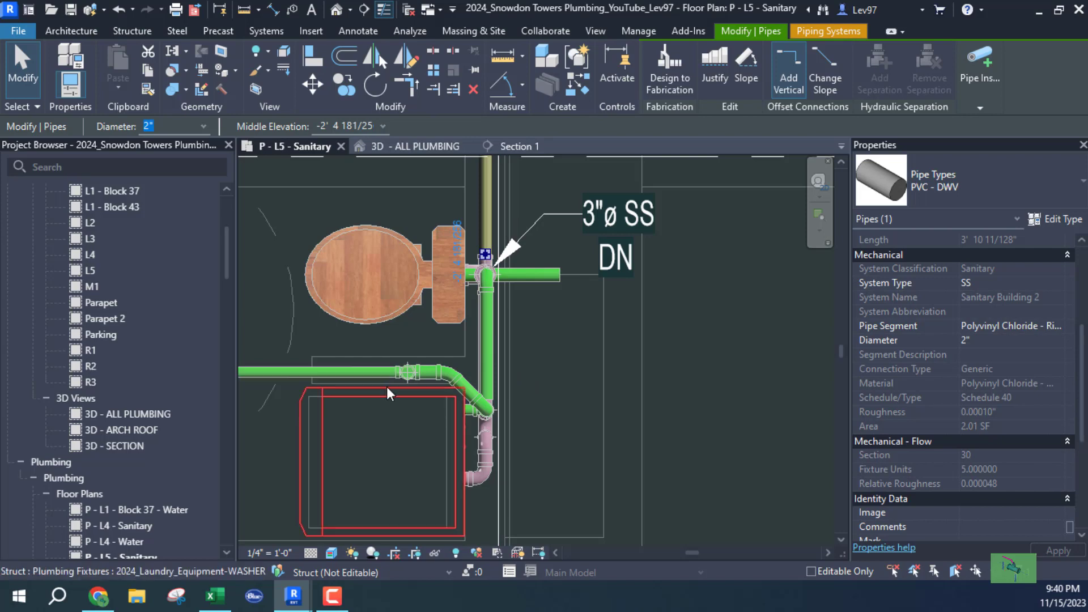
left_click(410, 146)
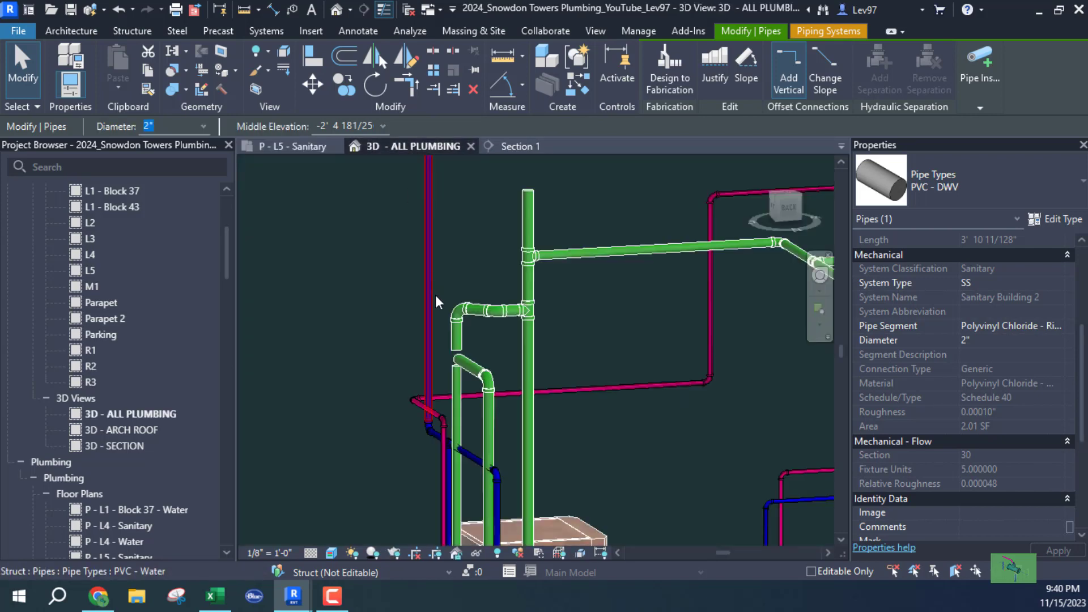
Step: Select the short 2" vent branch at the tall vertical vent pipe and compare its position in Section 1, the plan and 3D
left_click(511, 313)
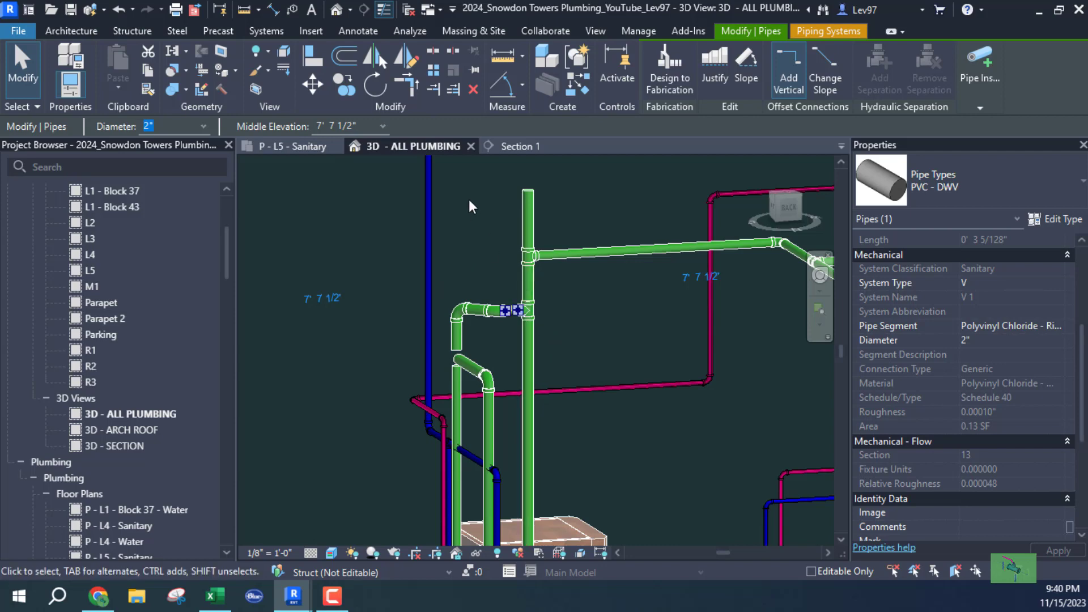
left_click(507, 147)
middle_click_drag(565, 406, 491, 405)
scroll(529, 417, "up", 1)
scroll(532, 422, "up", 1)
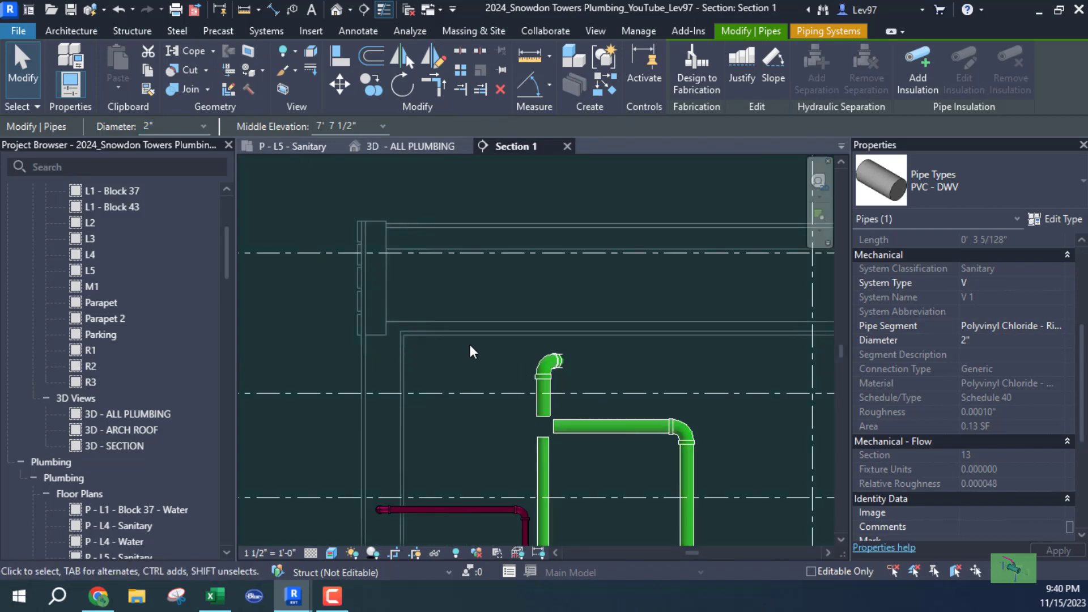
left_click(291, 145)
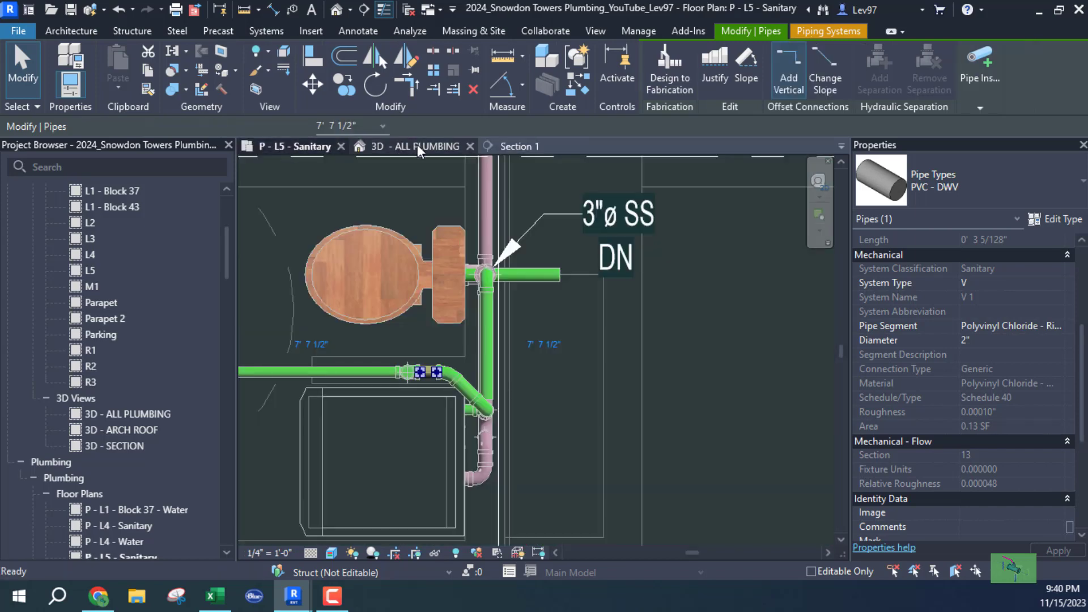
left_click(417, 146)
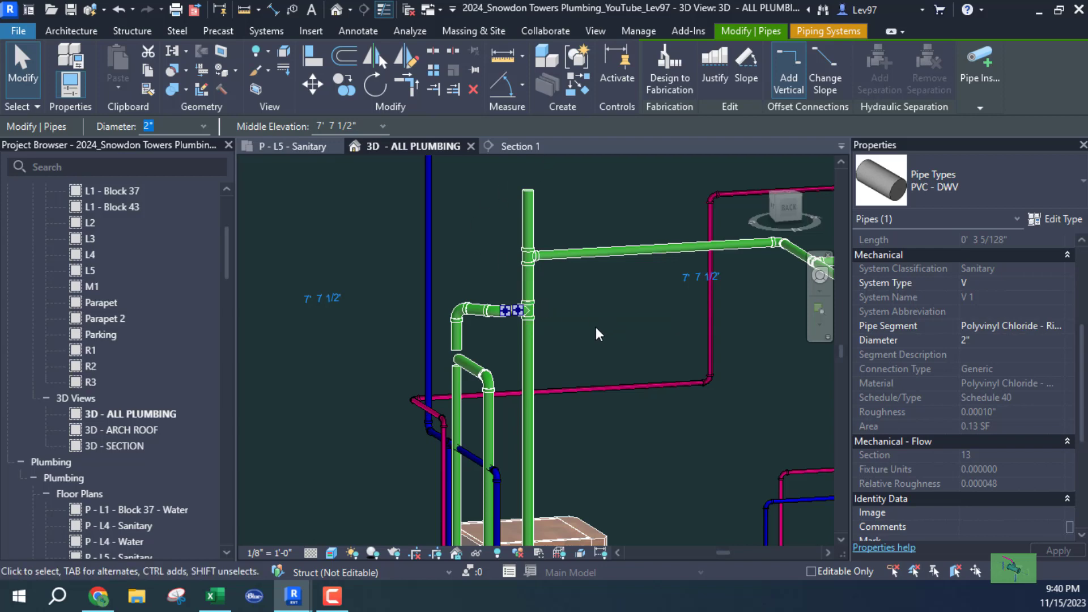
left_click(302, 147)
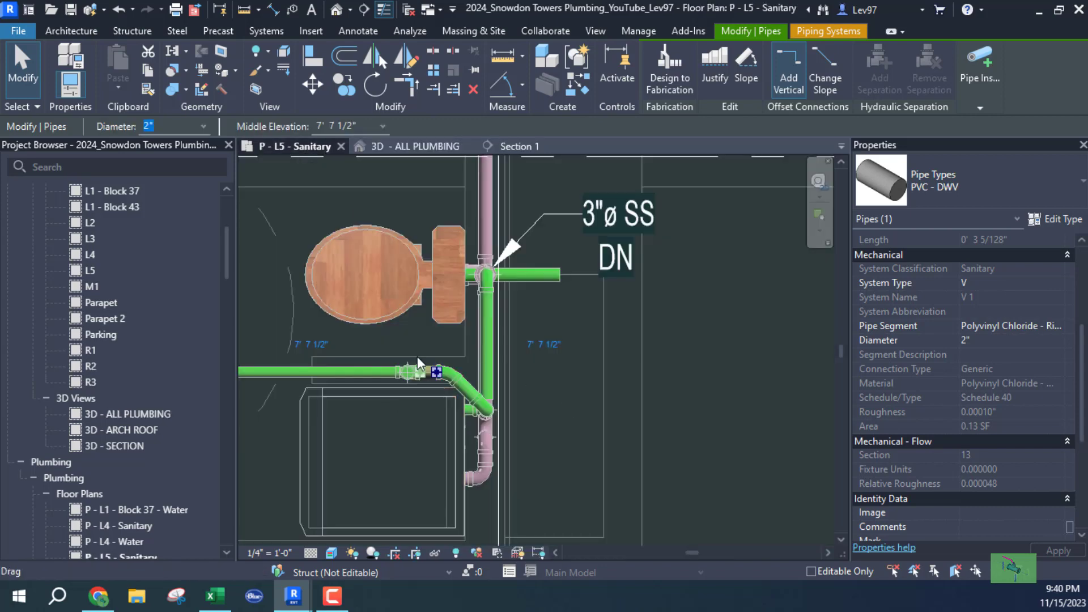
left_click_drag(420, 371, 422, 372)
left_click(516, 145)
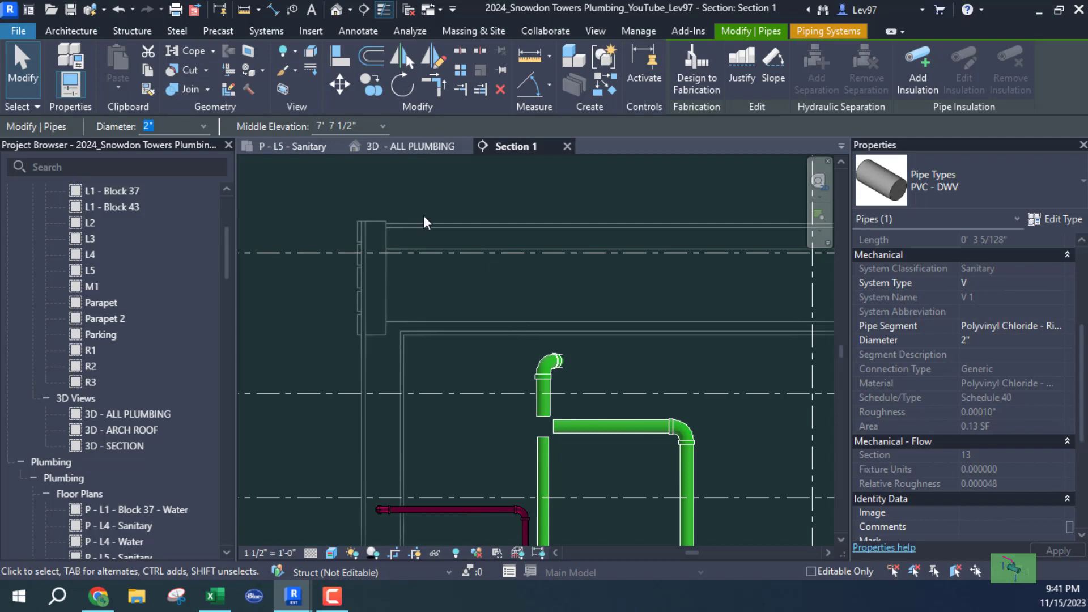
left_click(394, 147)
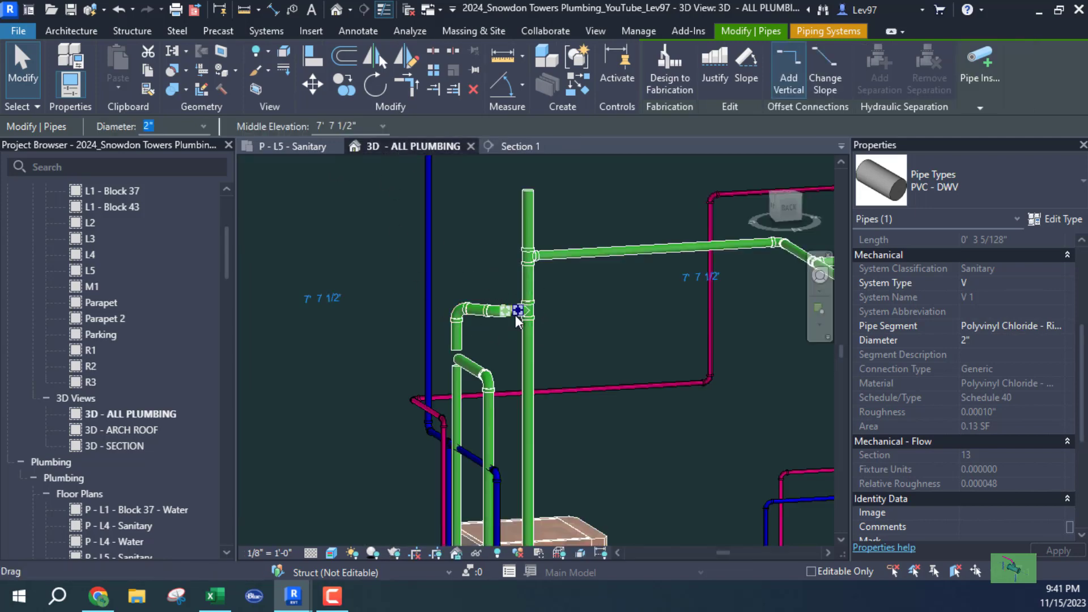
Step: Nudge the short 2" vent branch up and down in Section 1, return it to a middle elevation of 7' 7 1/2" and check it in 3D
left_click(515, 146)
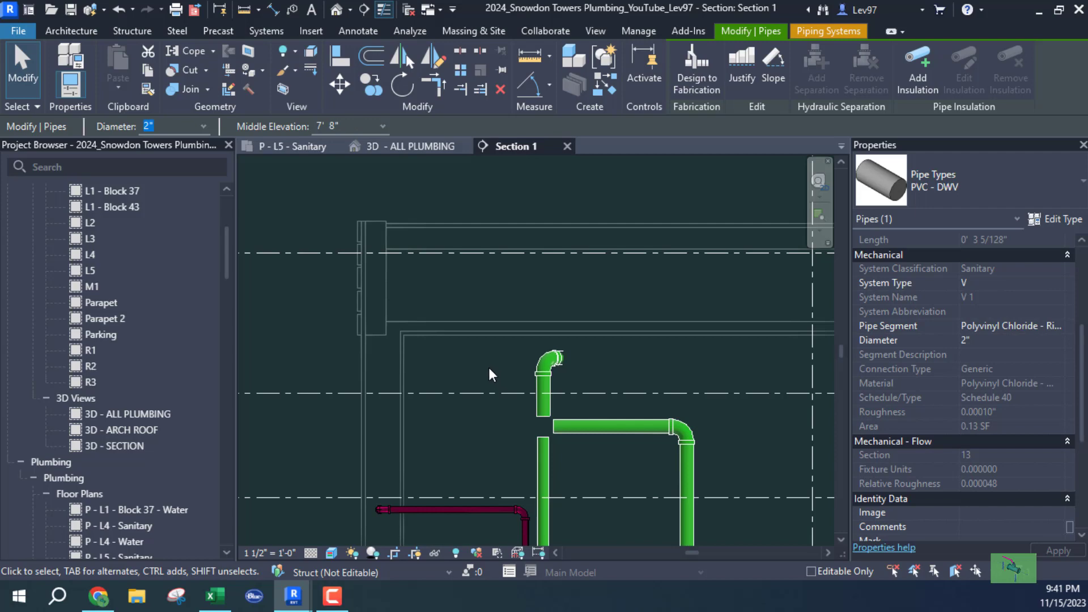
scroll(535, 384, "up", 2)
scroll(543, 372, "up", 2)
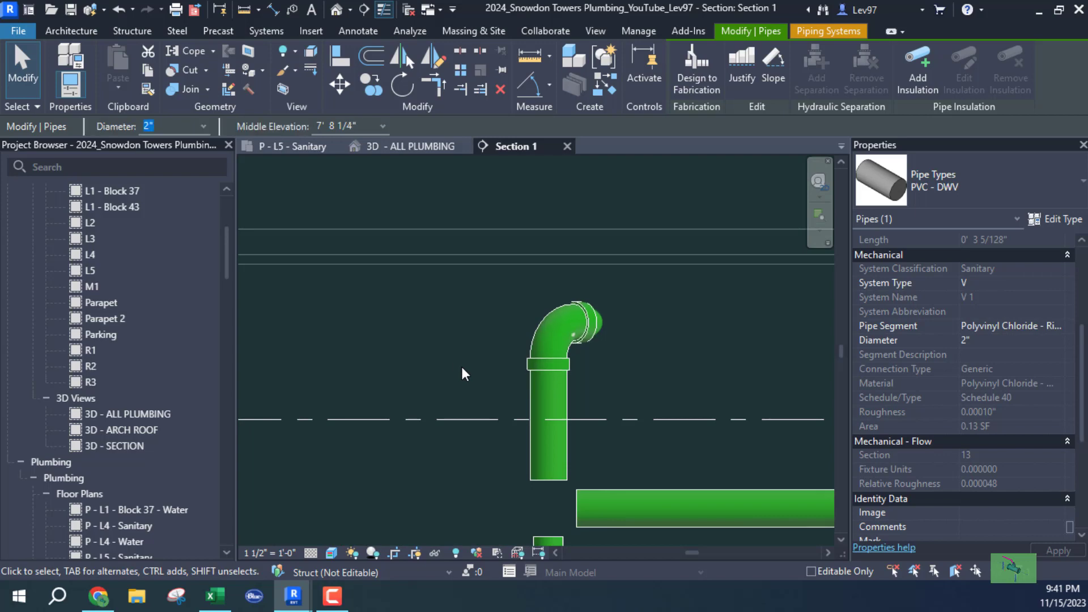
key("Down")
key("Down")
key("Down")
key("Down")
key("Down")
key("Down")
key("Down")
key("Down")
key("Down")
key("Down")
key("Down")
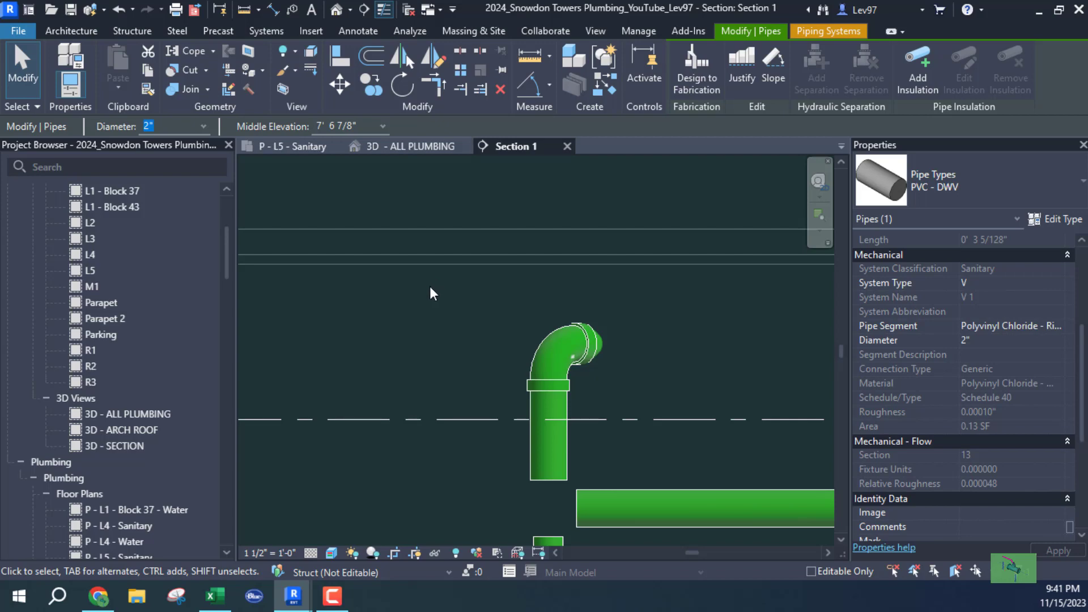
key("Up")
key("Up")
key("Up")
key("Up")
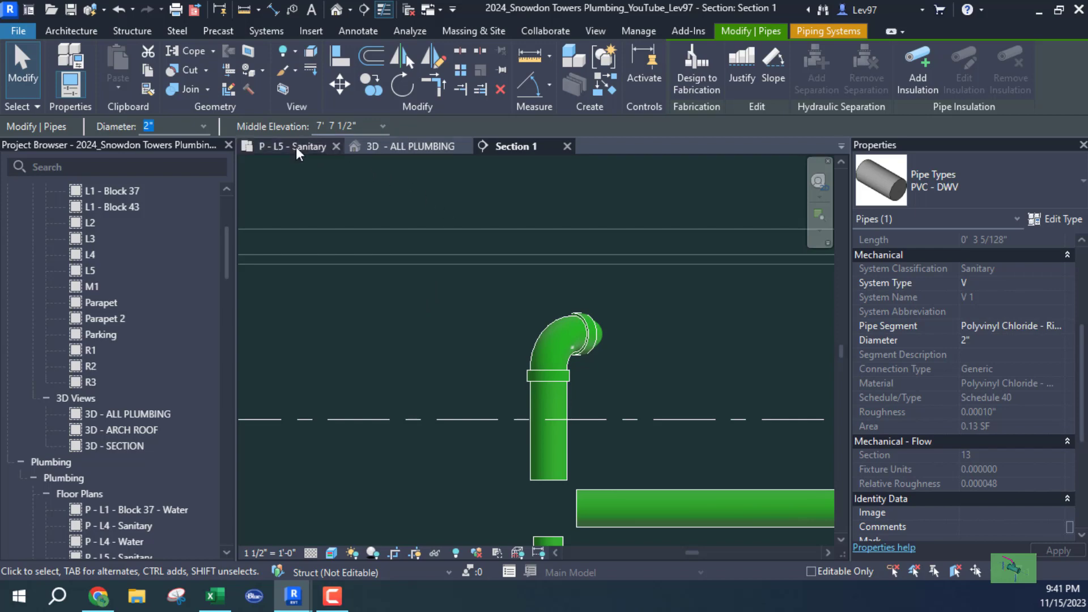
left_click(411, 148)
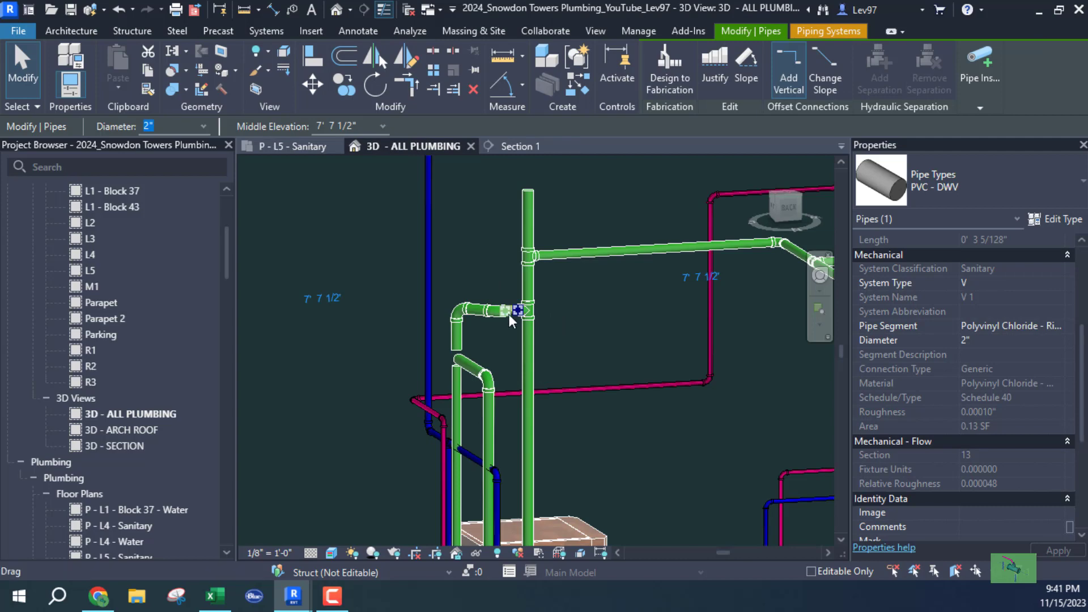
scroll(513, 316, "up", 1)
scroll(513, 320, "up", 2)
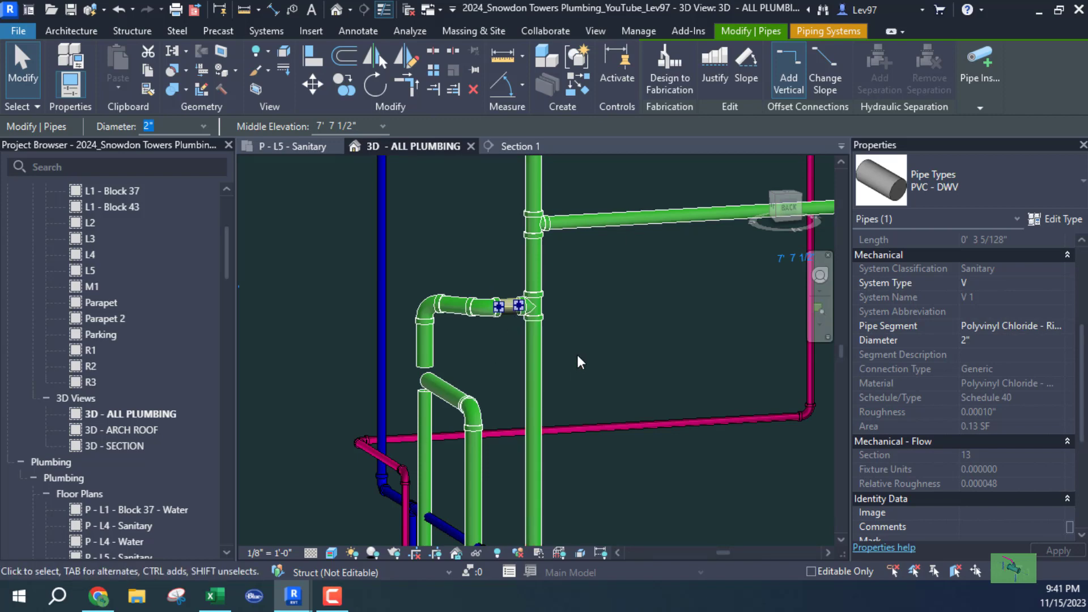
Step: Examine the 2" vent branch and the open-ended 1 1/2" vertical vent pipe below it in the 3D view and the level 5 plan
middle_click_drag(584, 348, 657, 351)
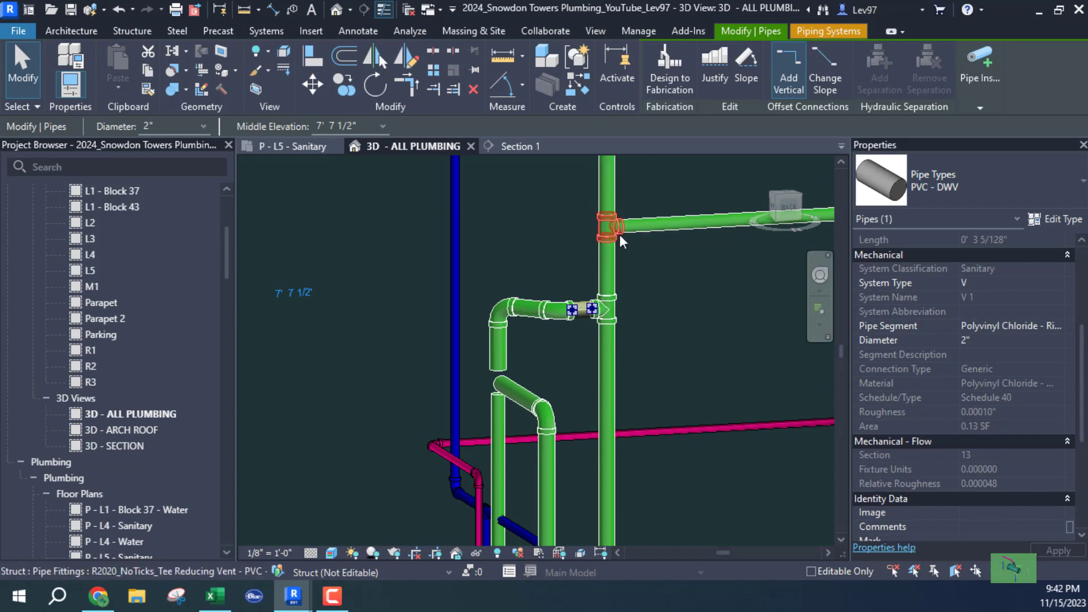
left_click(548, 256)
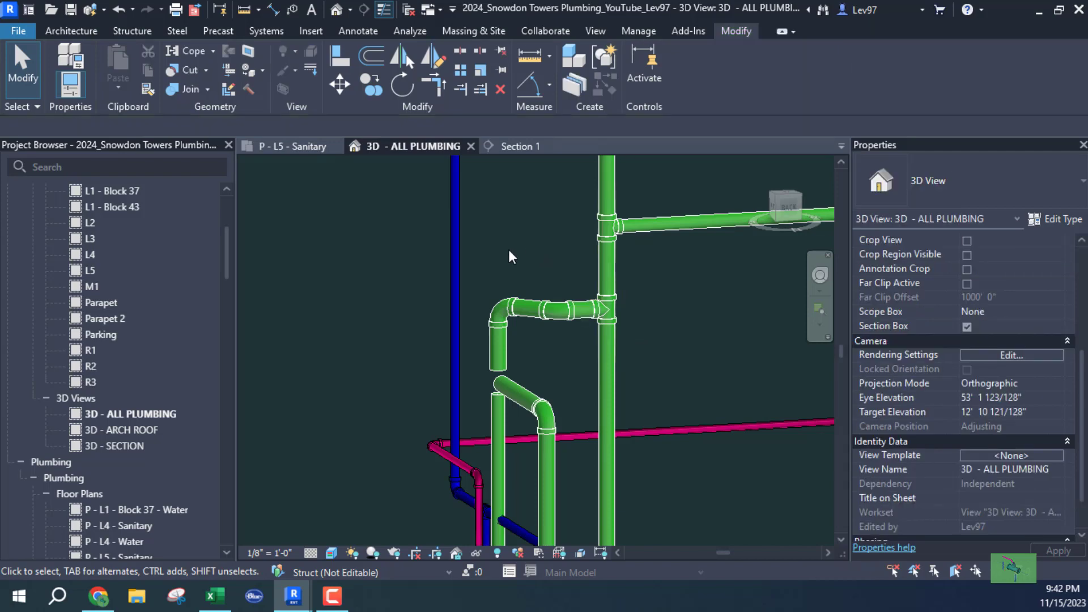
middle_click_drag(510, 250, 539, 240)
mouse_move(457, 379)
middle_mouse_down()
mouse_move(453, 270)
mouse_move(465, 389)
middle_mouse_up()
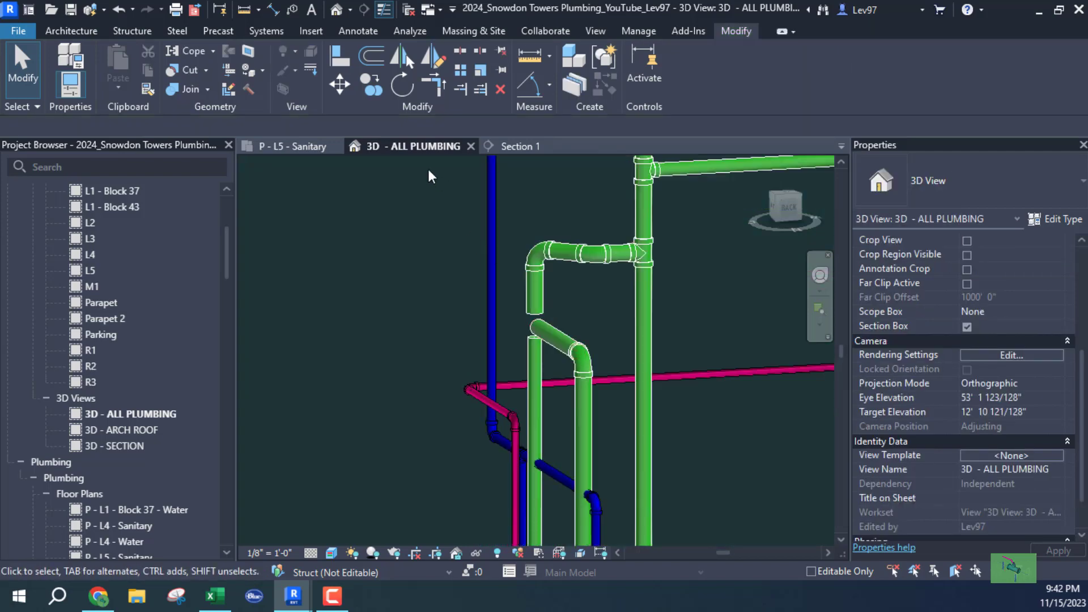
left_click(287, 145)
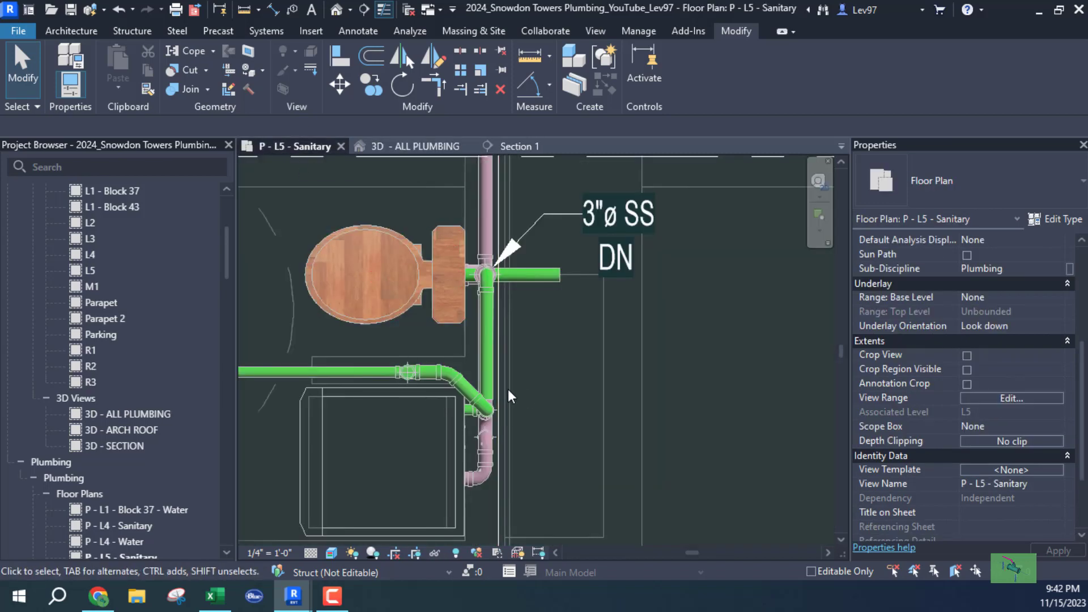
middle_click_drag(508, 389, 680, 372)
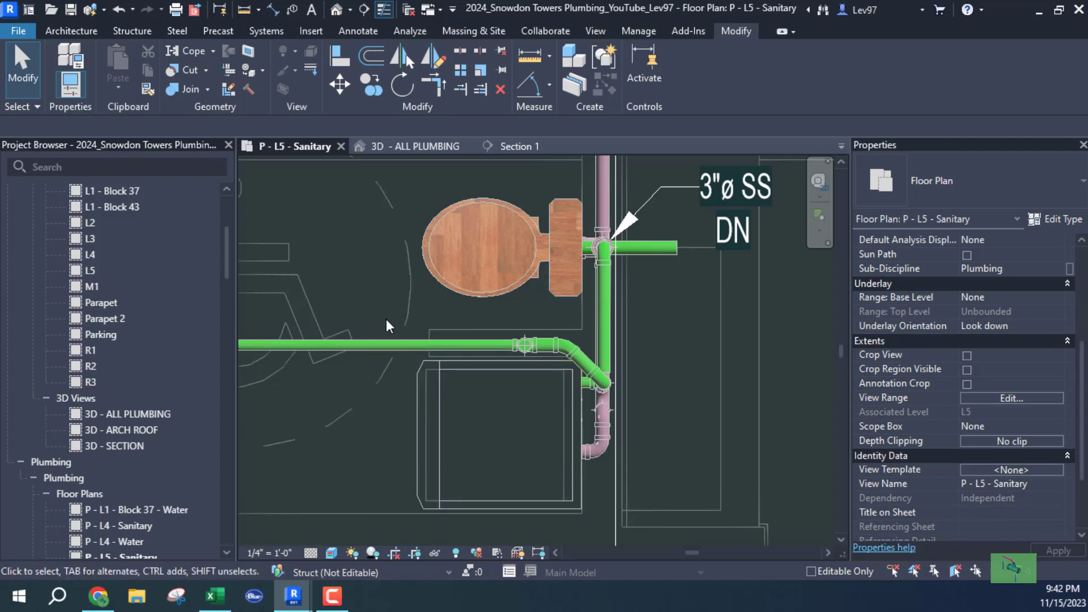
left_click(410, 146)
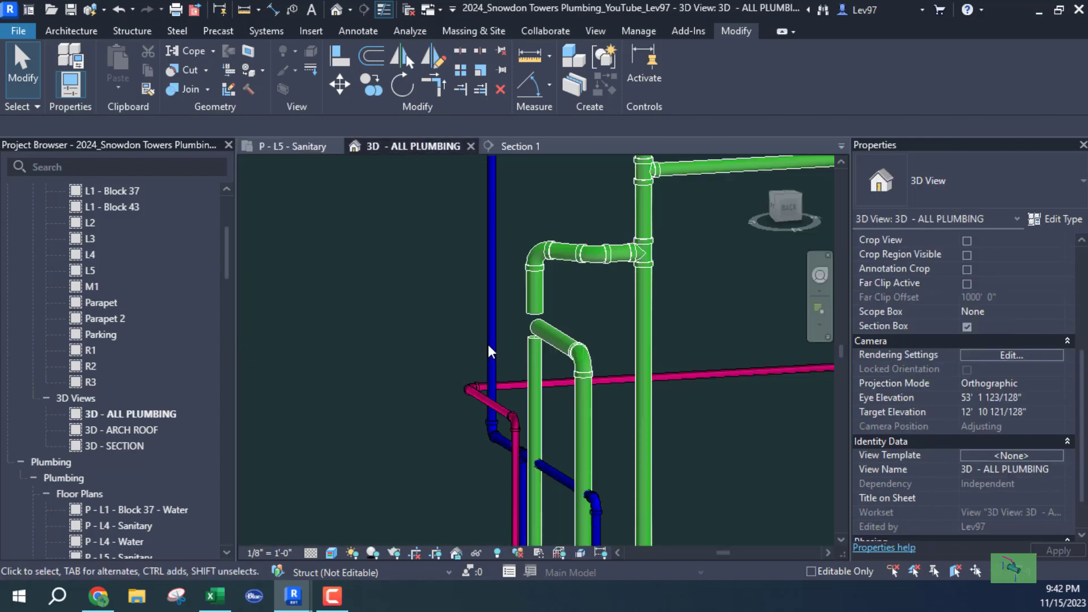
left_click(536, 363)
middle_click_drag(396, 386, 453, 244)
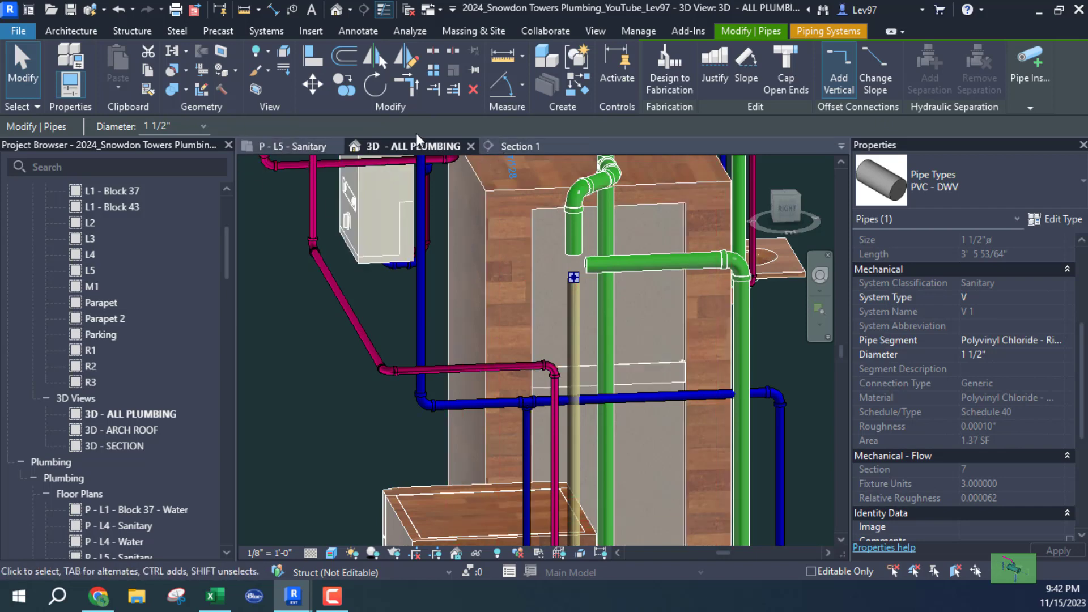
left_click(288, 145)
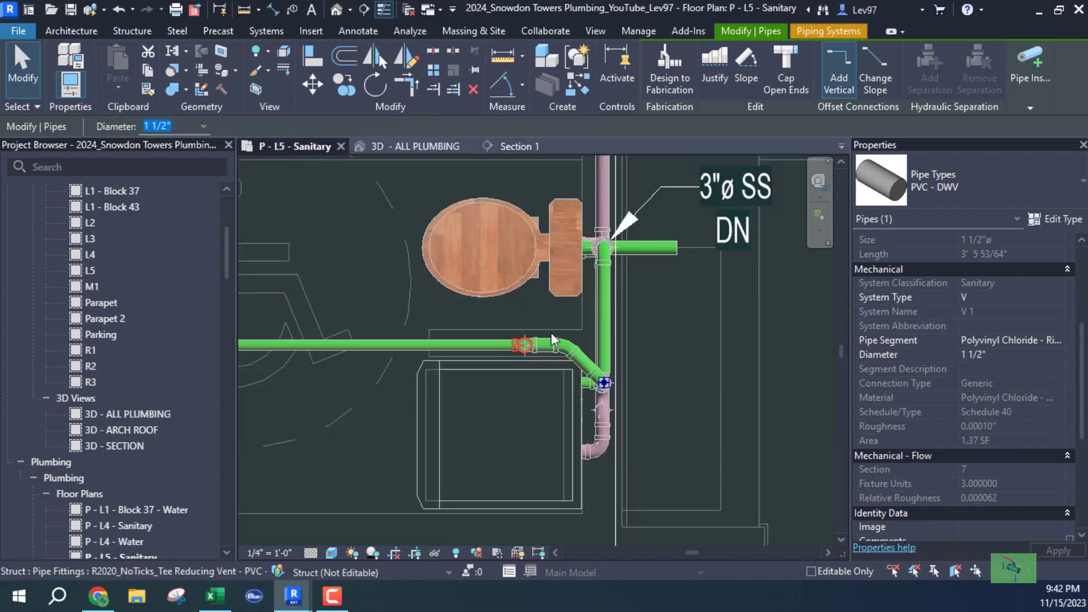
Step: Try rotating the Section 1 line 90° about a center placed on the line and moving it alongside the horizontal vent pipe above the shower
left_click(615, 347)
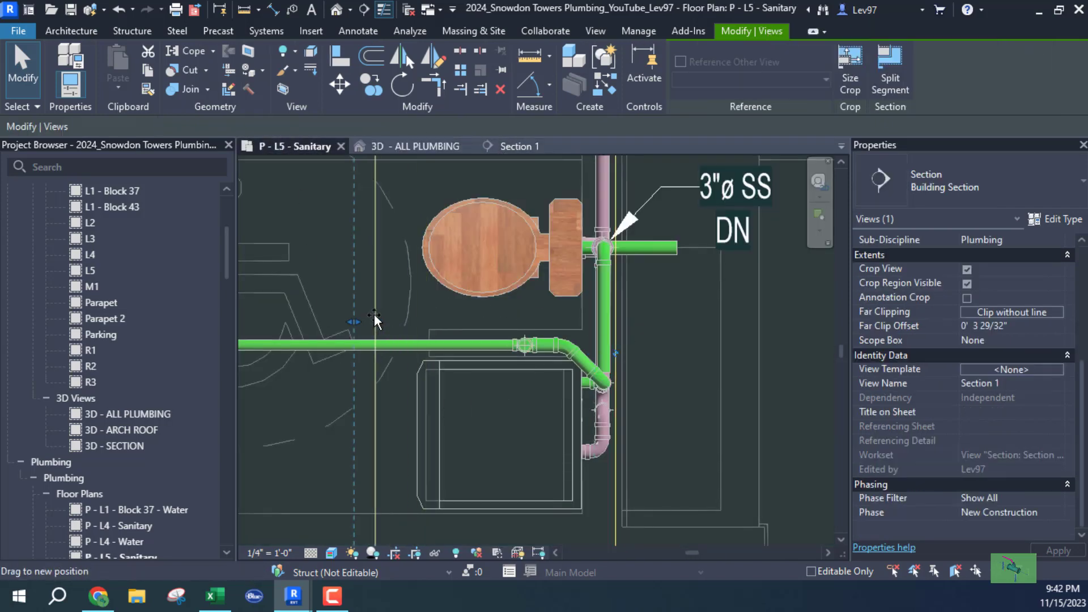
left_click(401, 86)
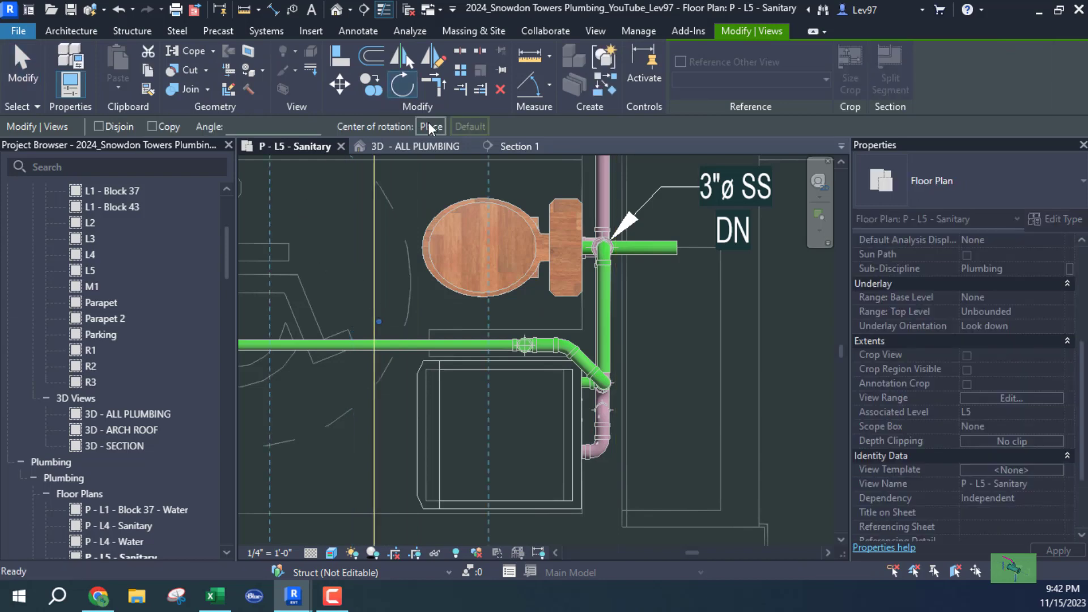
scroll(391, 408, "up", 4)
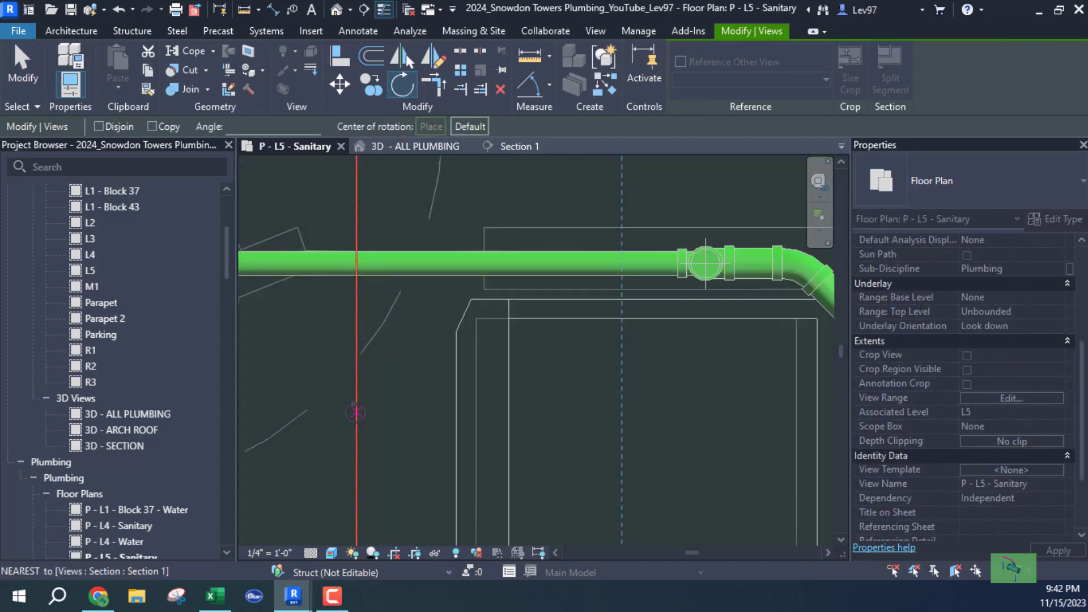
left_click(566, 413)
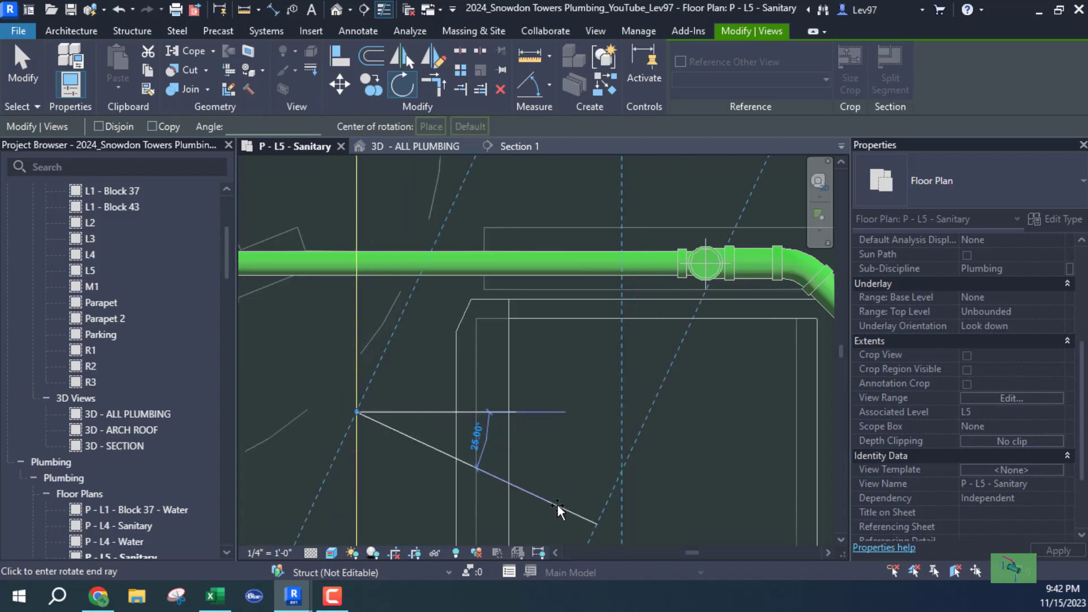
type("90")
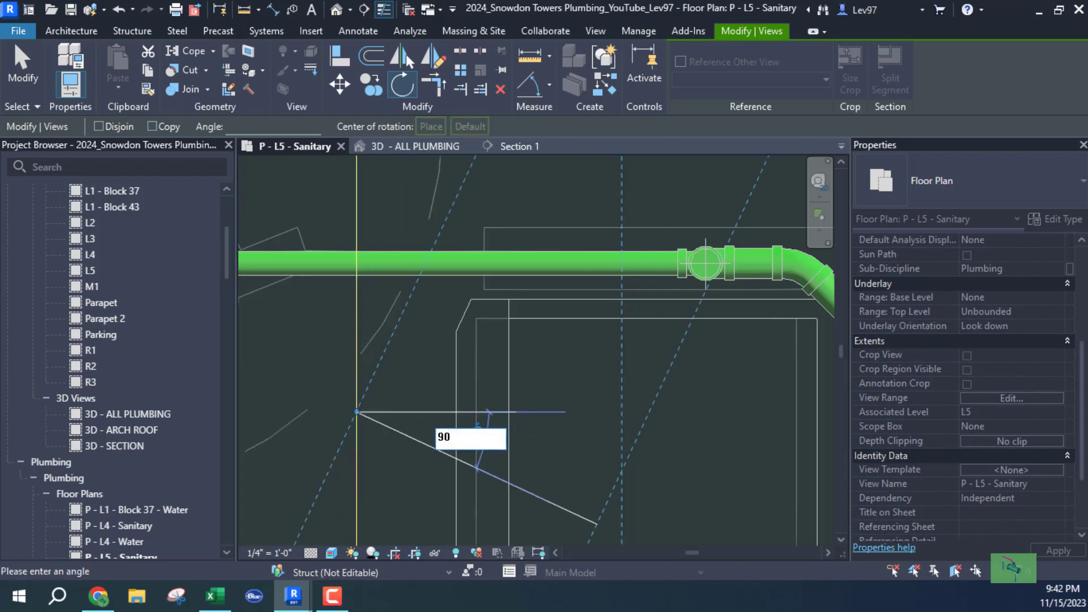
key("Return")
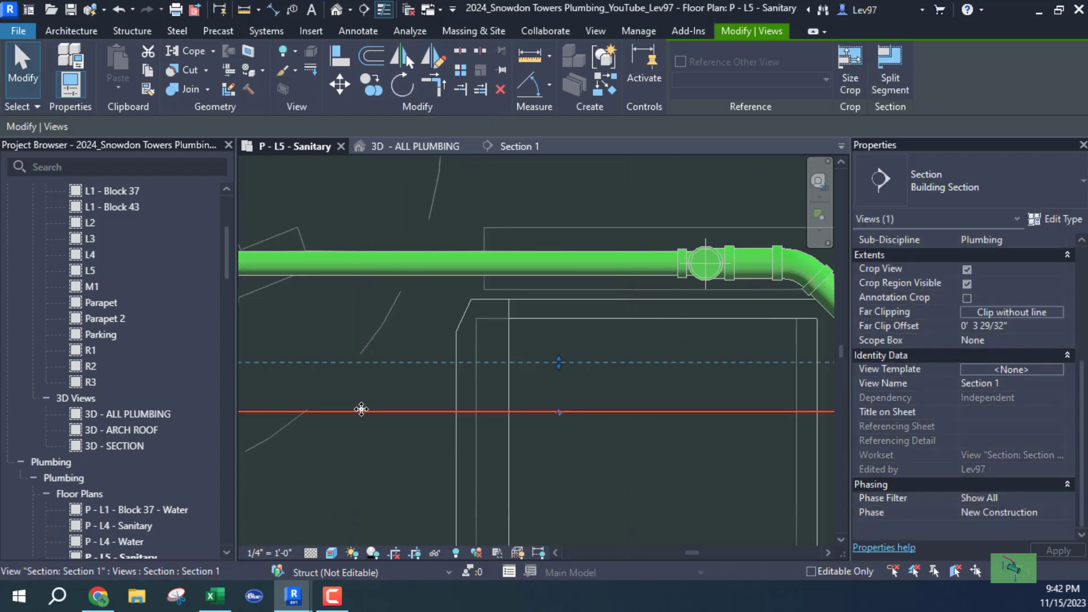
left_click_drag(388, 396, 592, 284)
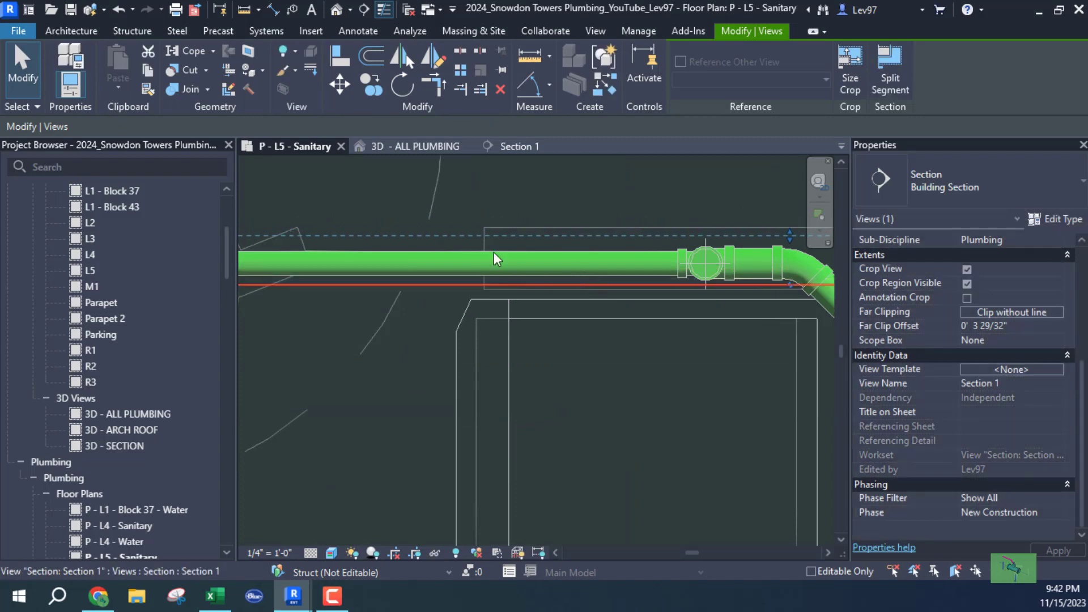
left_click(511, 146)
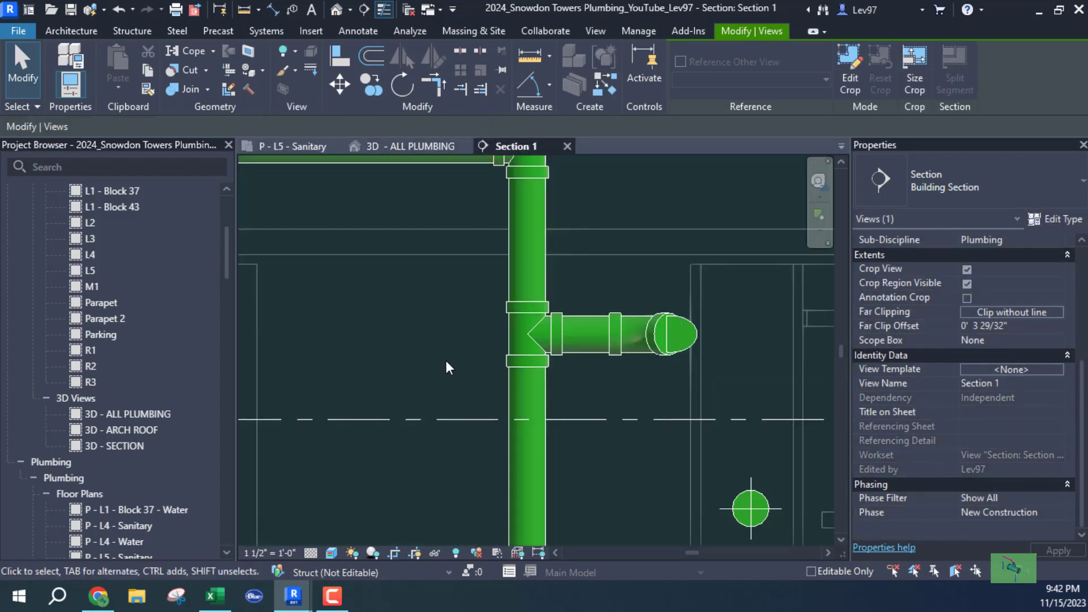
Step: Examine the vent run in Section 1 and in 3D, selecting the open-ended 1 1/2" vertical vent pipe
scroll(447, 397, "down", 5)
middle_click_drag(410, 420, 552, 385)
scroll(505, 330, "up", 3)
scroll(551, 383, "down", 4)
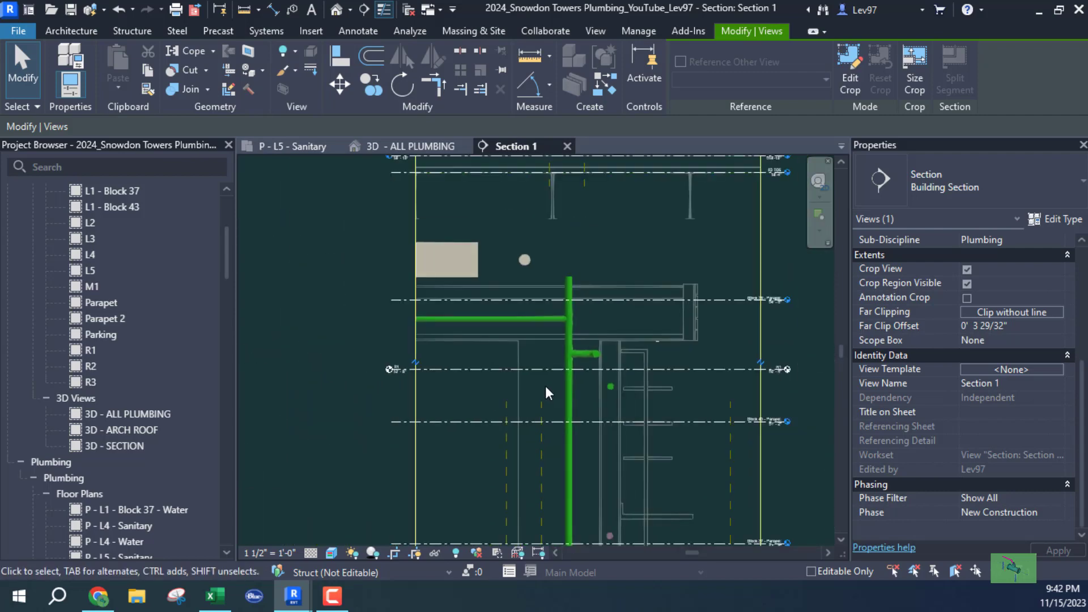
left_click(283, 145)
left_click(393, 145)
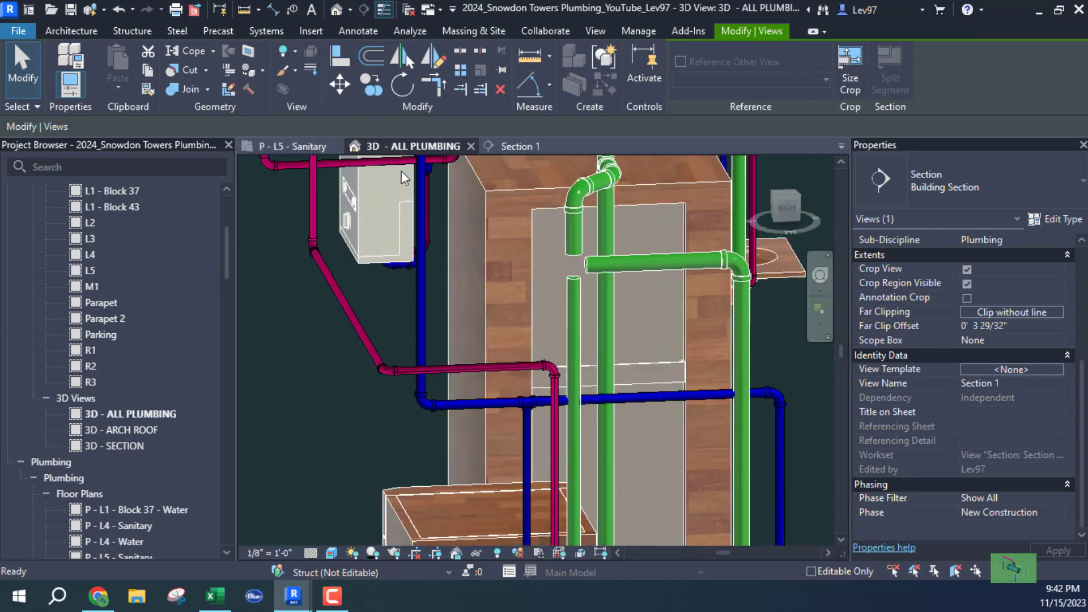
middle_click_drag(592, 304, 456, 407, "shift")
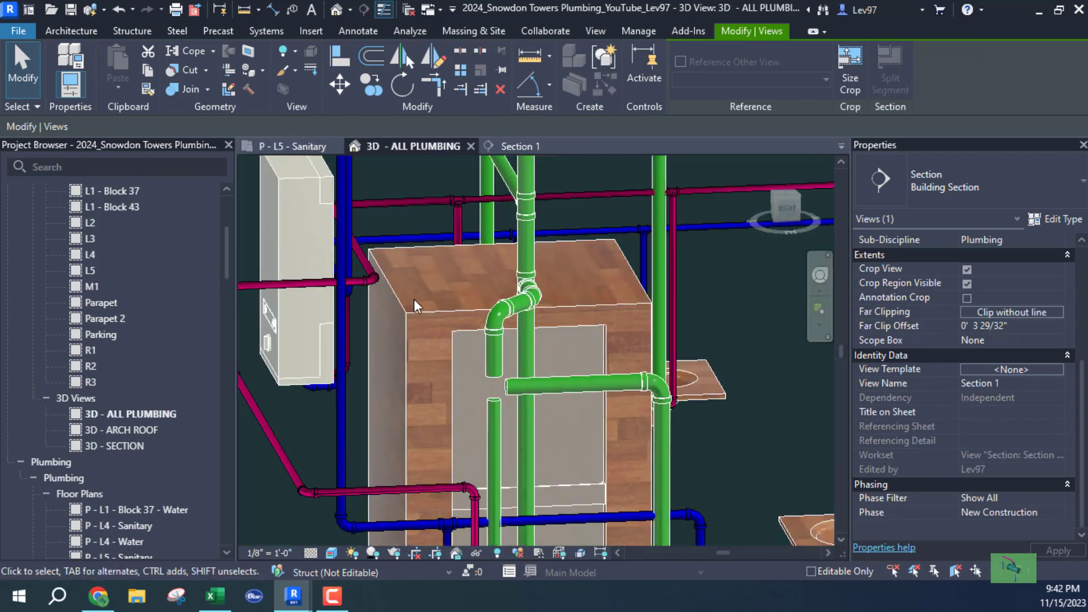
left_click(493, 441)
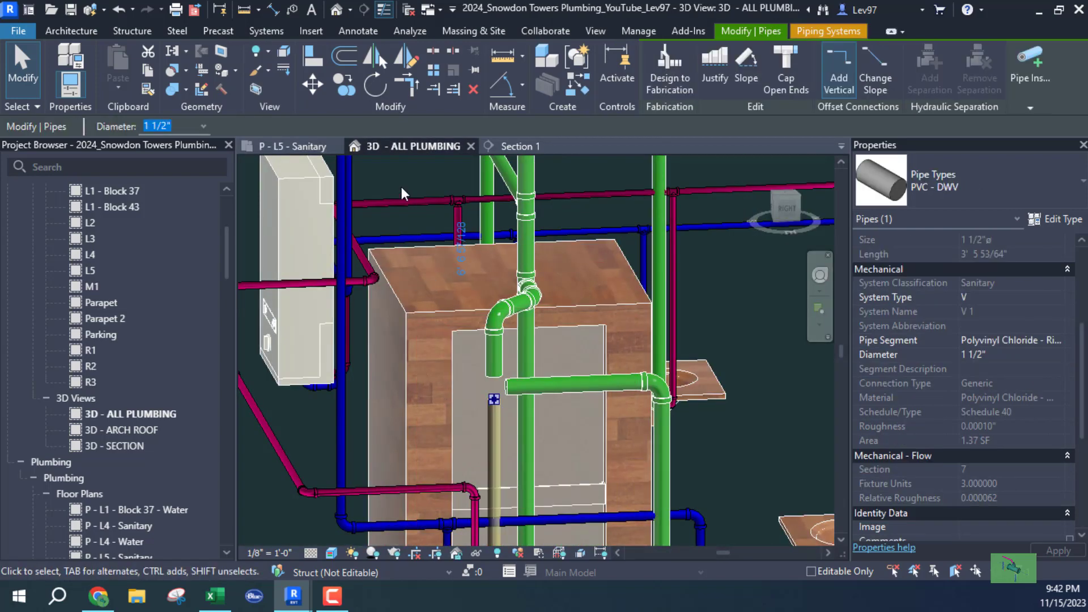
Step: Try shifting the Section 1 line past the 1 1/2" vertical vent pipe in the level 5 plan, and undo the section's moves and rotation
left_click(286, 145)
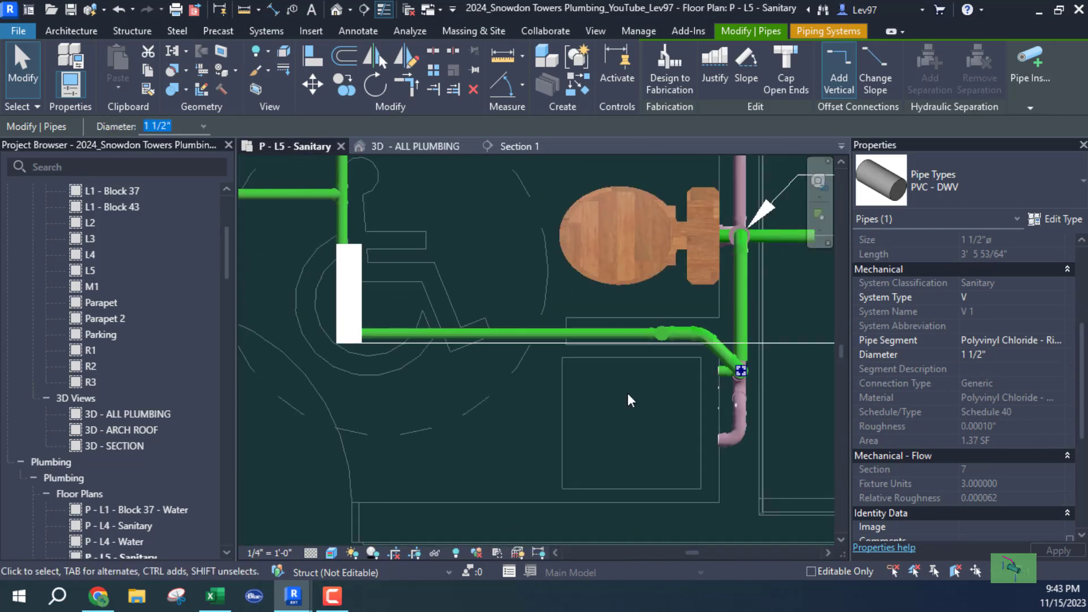
scroll(628, 394, "down", 1)
middle_click_drag(632, 403, 486, 405)
scroll(650, 376, "up", 2)
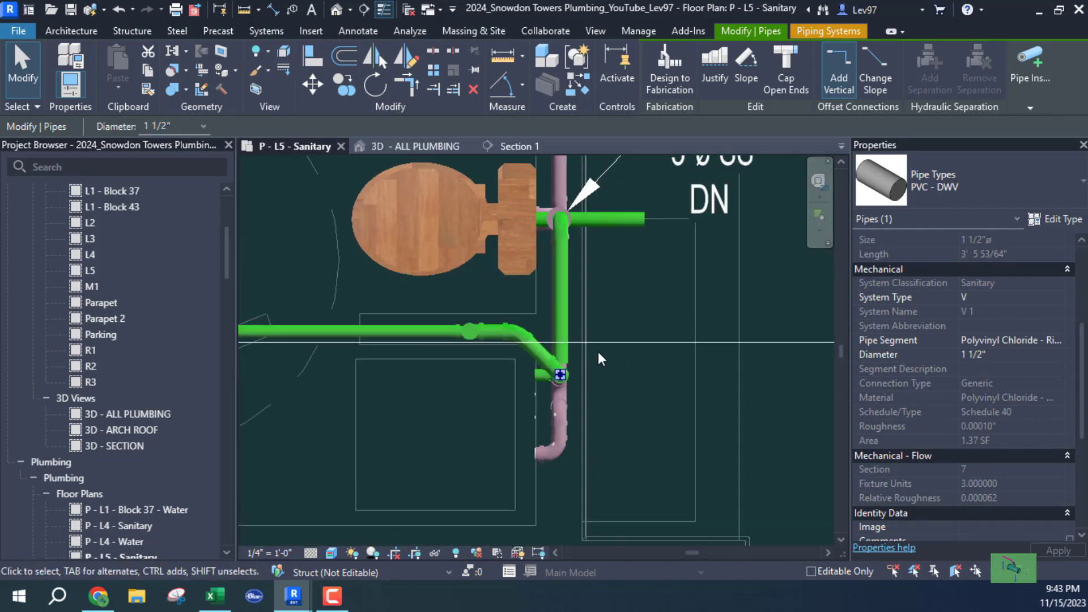
left_click_drag(603, 342, 609, 404)
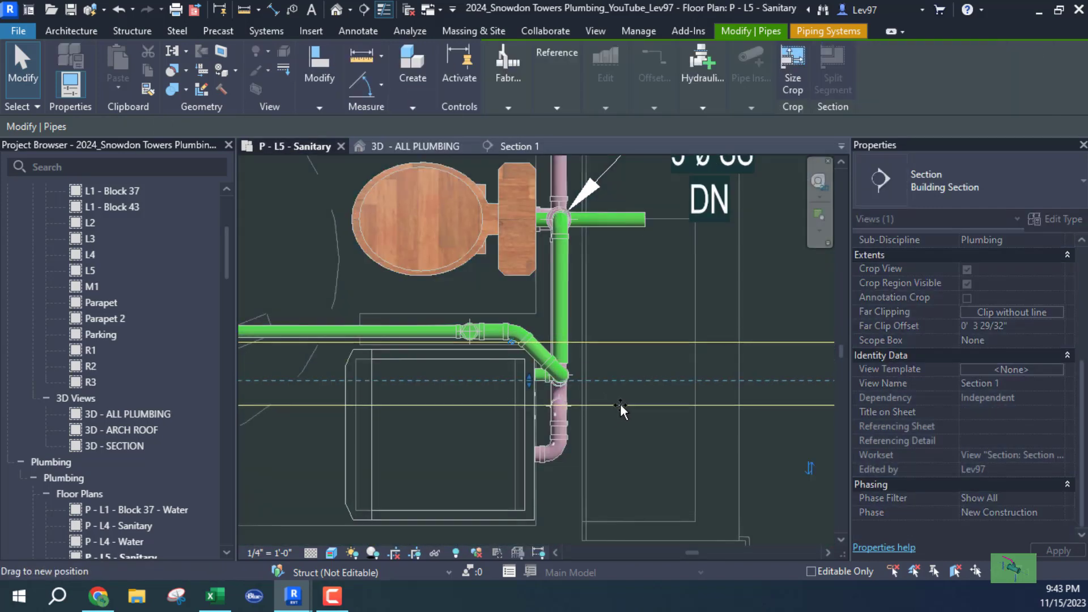
left_click(121, 11)
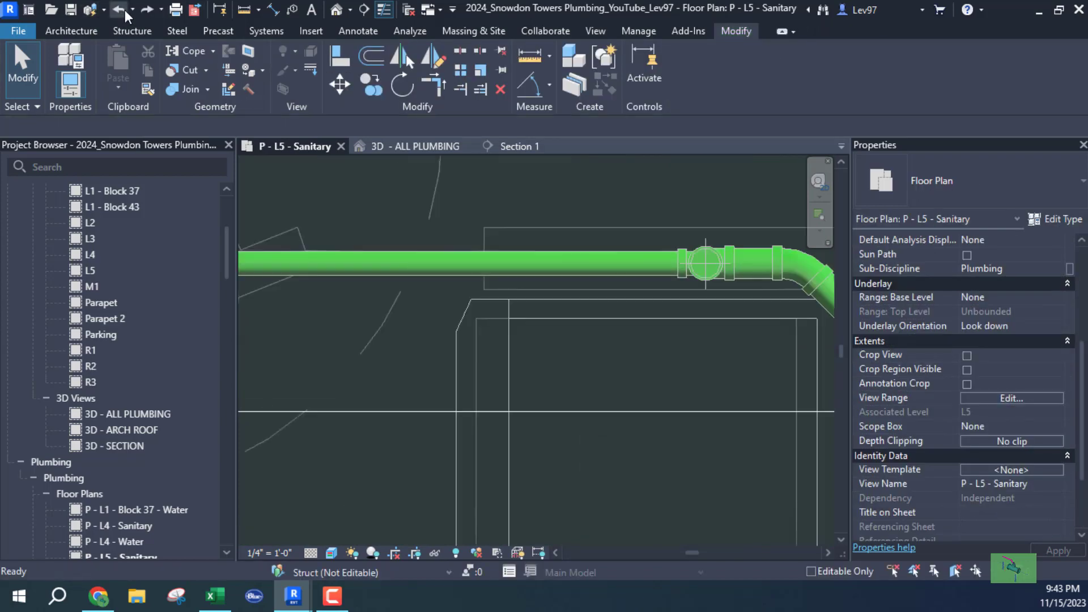
Step: Move the Section 1 line beside the vent run behind the toilet, deepen its far clip to about 6 1/4", and open Section 1 at the pipe gap
scroll(345, 291, "down", 5)
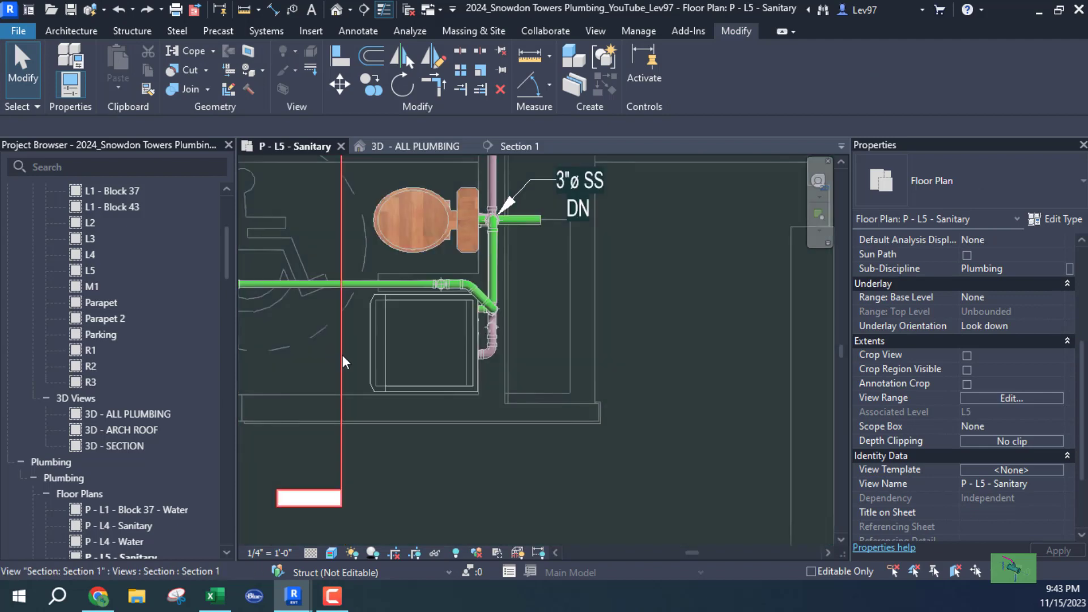
left_click(342, 355)
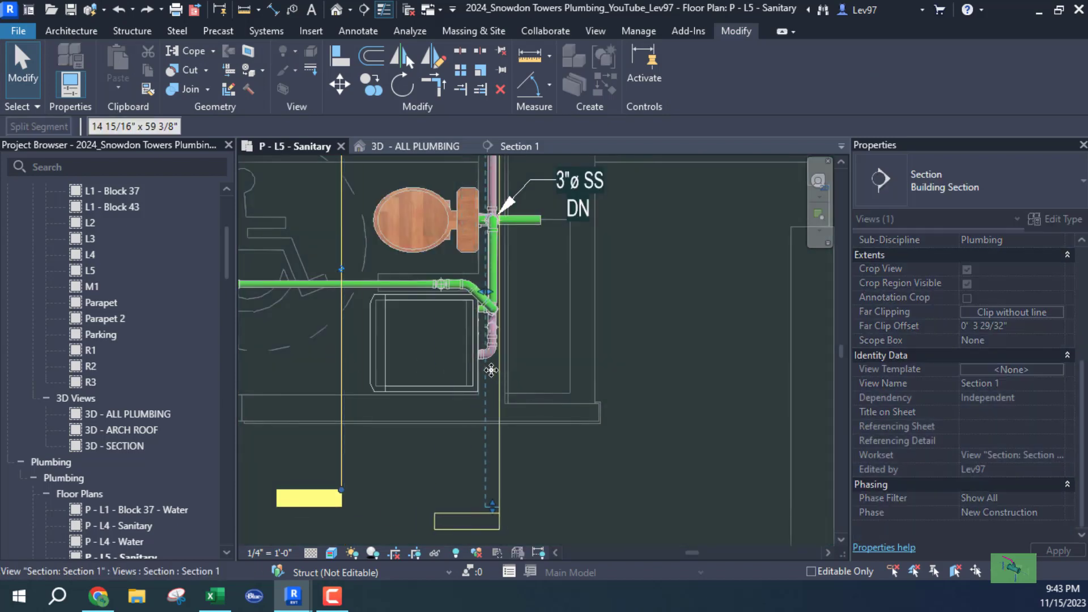
scroll(483, 326, "up", 2)
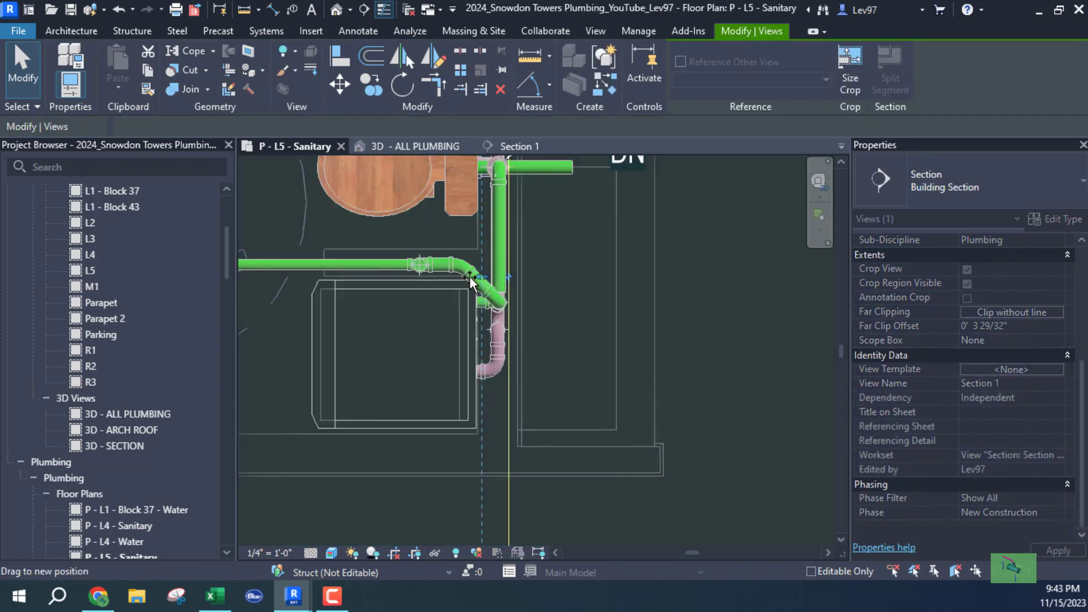
left_click(535, 146)
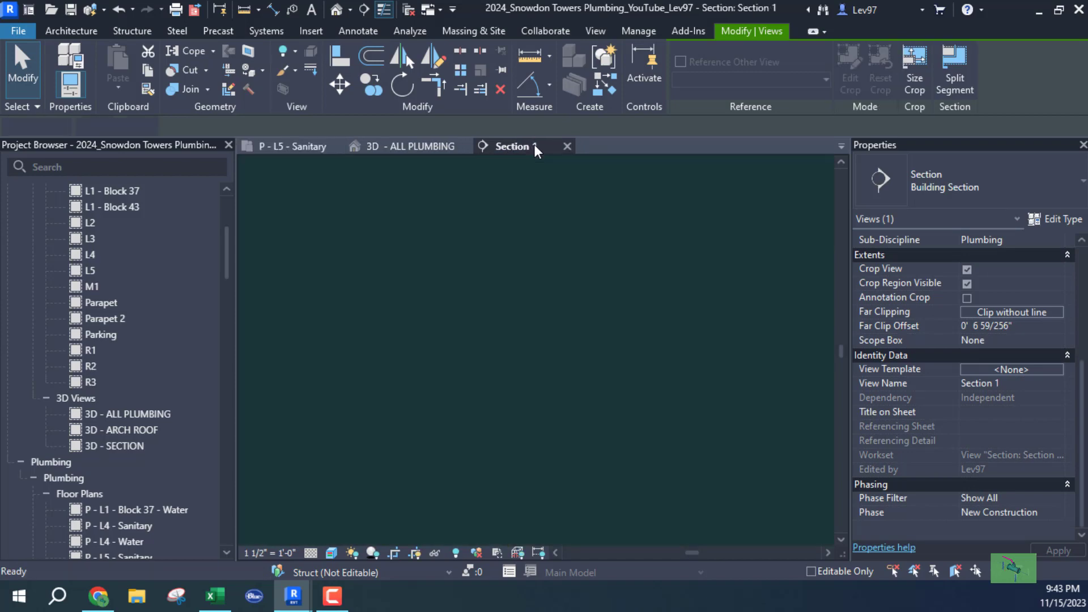
scroll(487, 334, "up", 3)
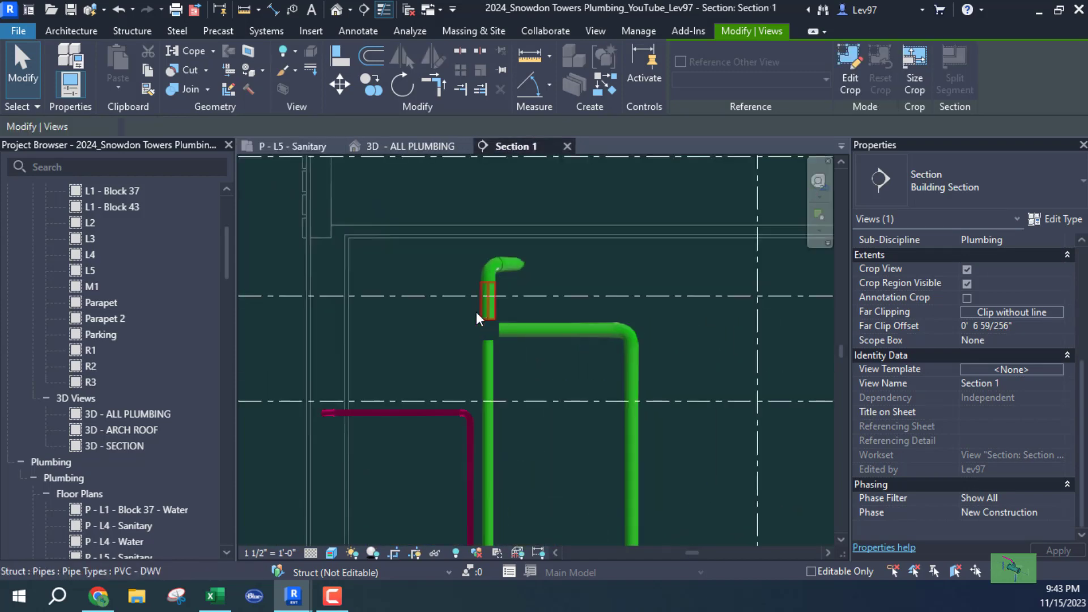
scroll(476, 312, "up", 3)
Step: Shorten the 1 1/2" vertical vent pipe from its open end to about 2' 10", and draw pipe from there up to the 2" pipe's end
left_click(478, 392)
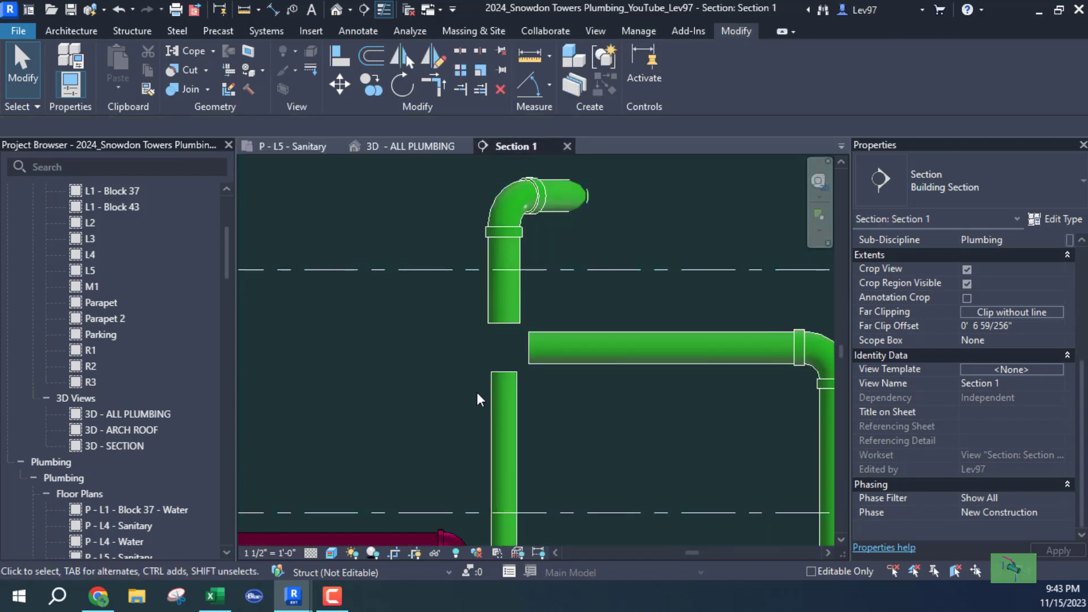
left_click(508, 381)
left_click_drag(503, 372, 505, 481)
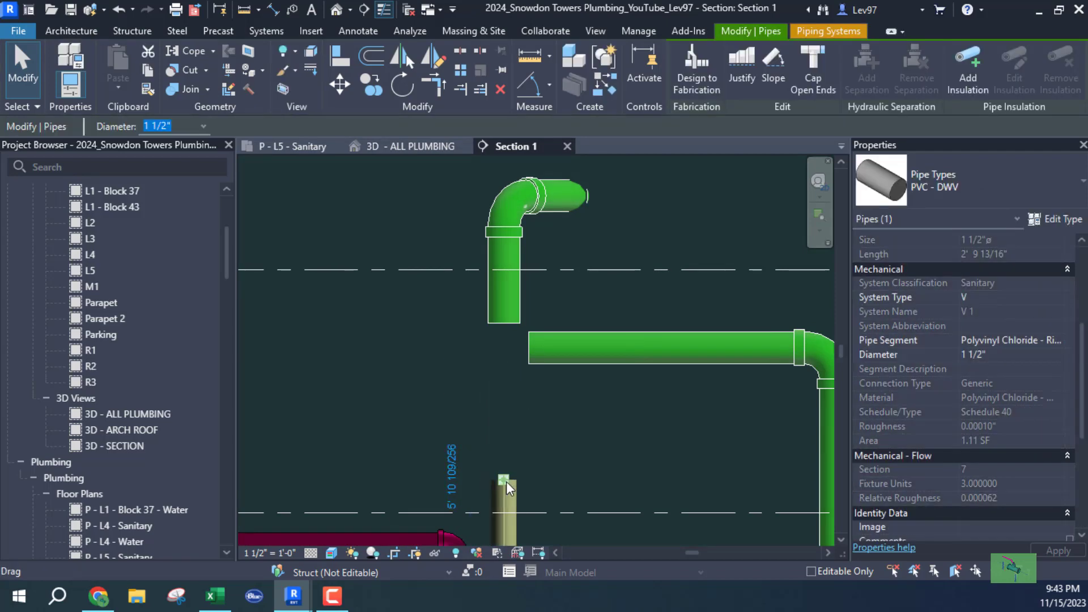
right_click(505, 482)
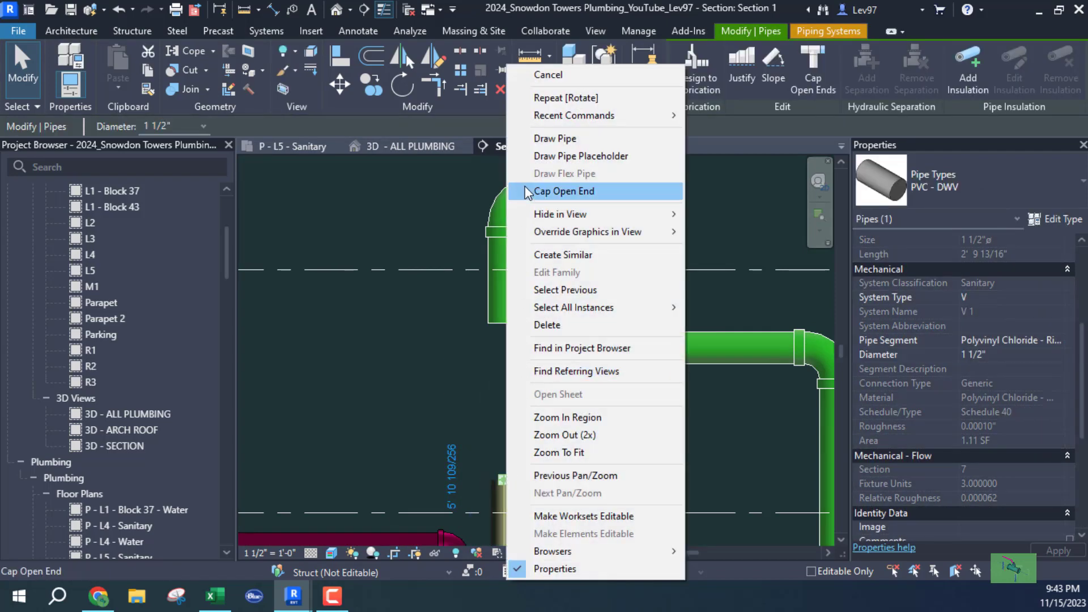
left_click(553, 138)
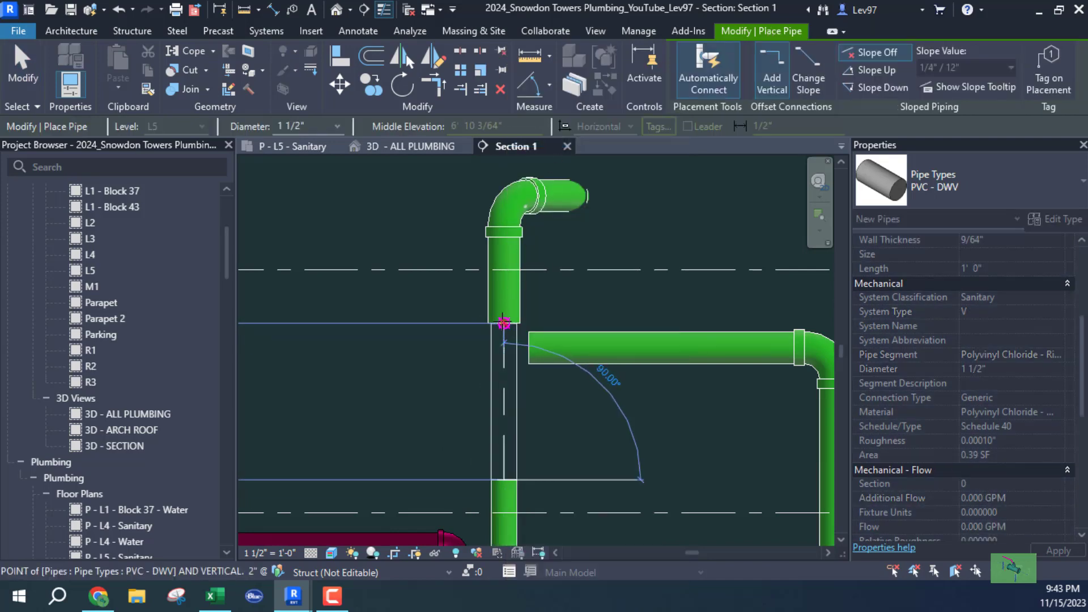
left_click(504, 330)
key("Escape")
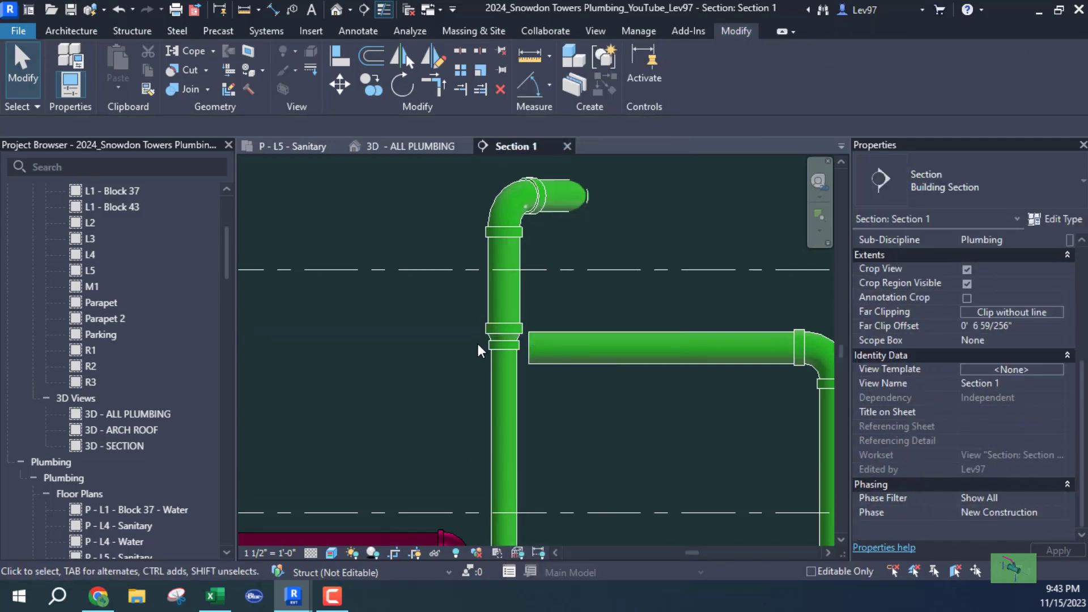
Step: Lower the reducer on the vertical vent pipe below the horizontal branch, to a middle elevation of 6' 0 3/64"
left_click(498, 329)
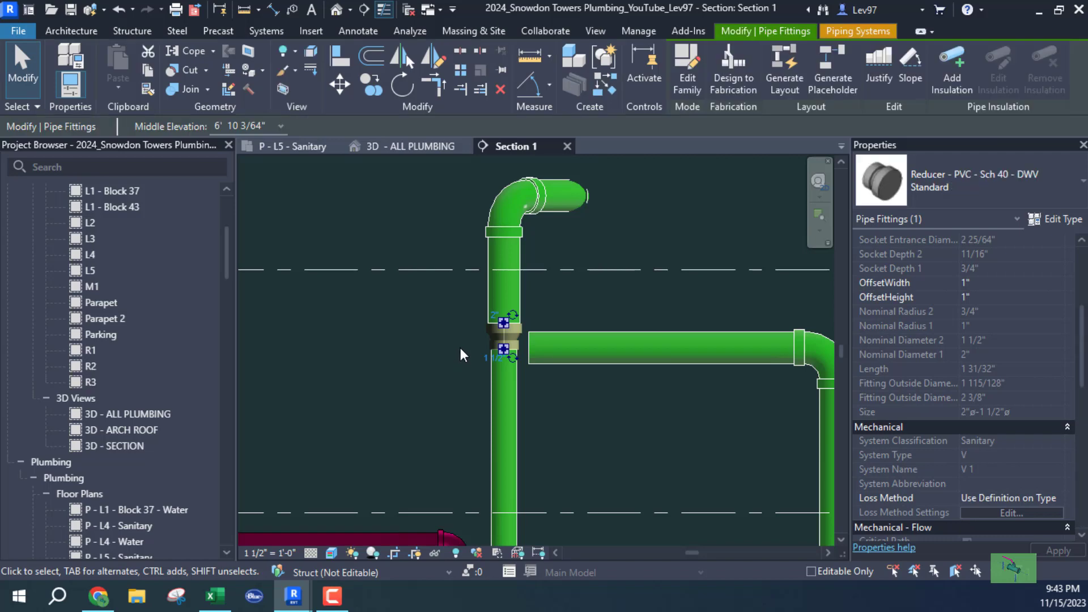
key("Down")
key("Down")
key("Down")
key("Down")
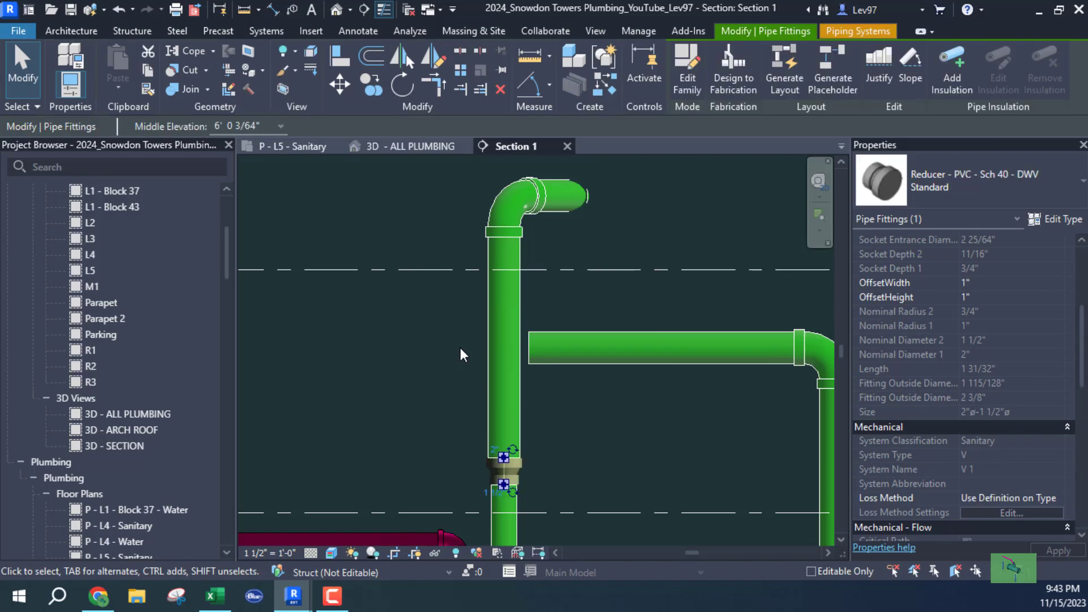
key("Escape")
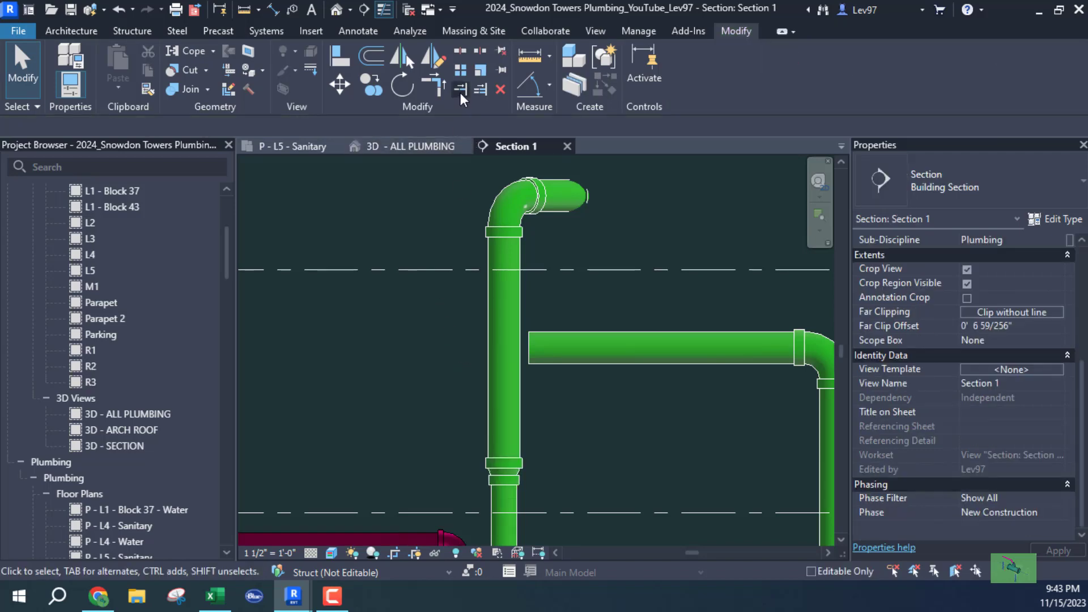
Step: Extend the open horizontal vent branch to the 2" vertical vent pipe in Section 1, joining them with a tee
left_click(460, 90)
left_click(509, 340)
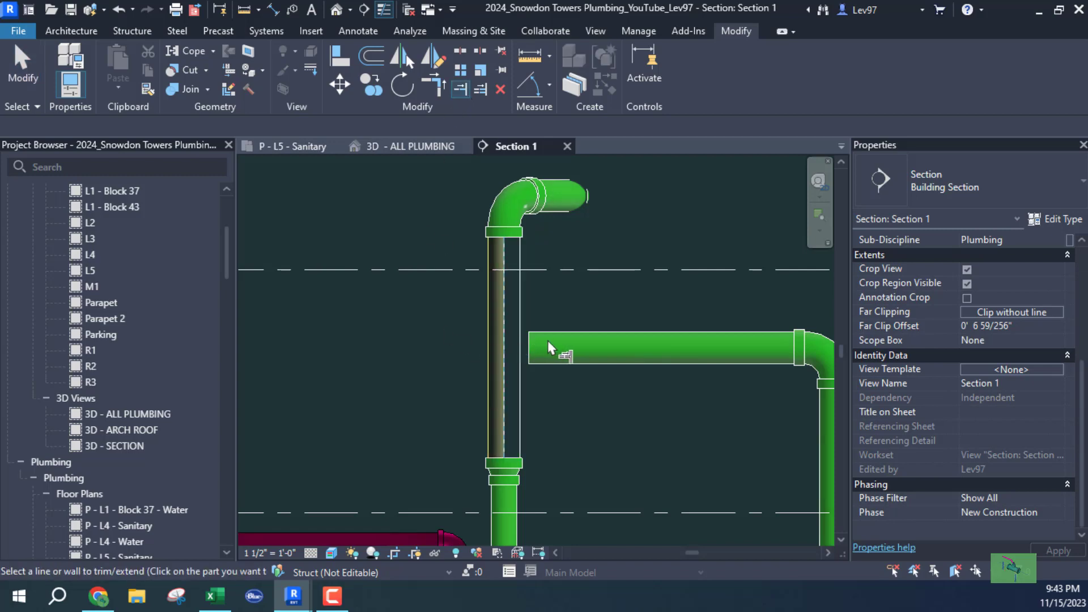
left_click(561, 357)
key("Escape")
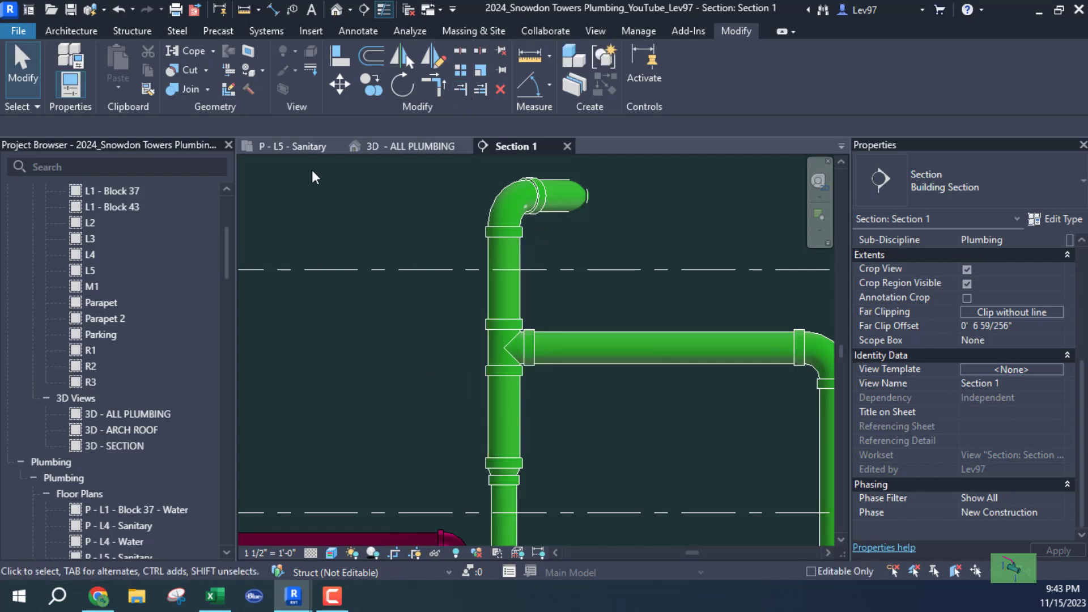
Step: Examine the open-ended 2" vertical vent pipe at the top of the vent run in 3D and in the level 5 sanitary plan
left_click(386, 147)
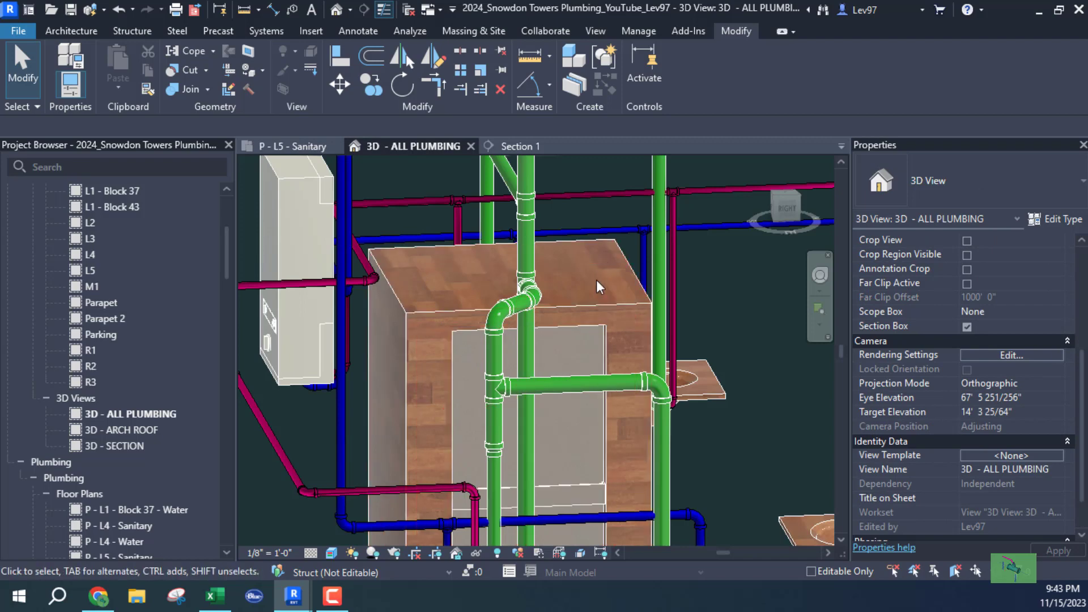
middle_click_drag(596, 280, 610, 490)
left_click(553, 347)
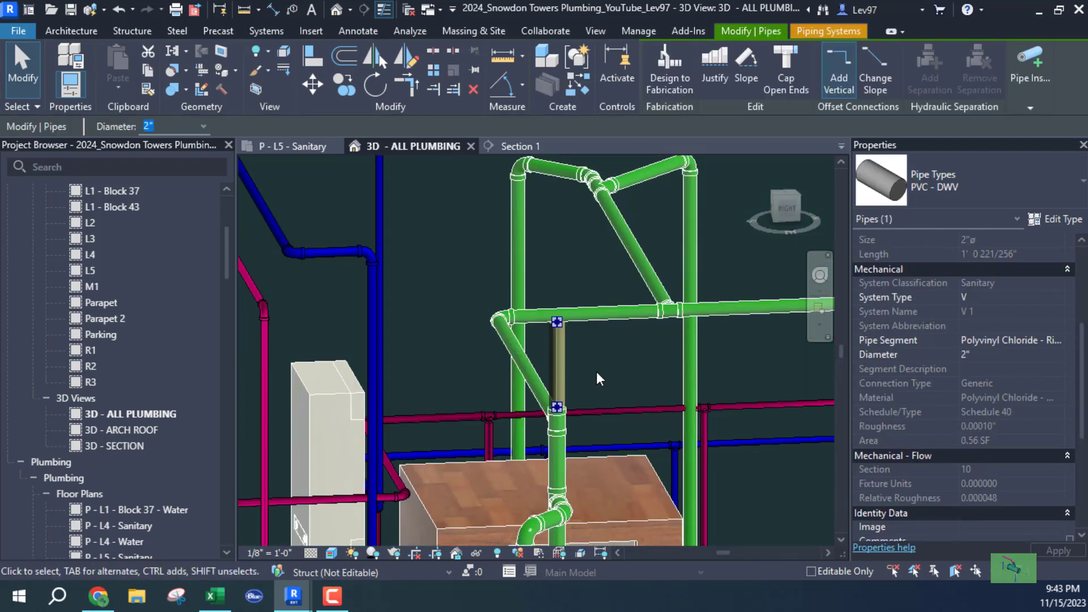
left_click(594, 370)
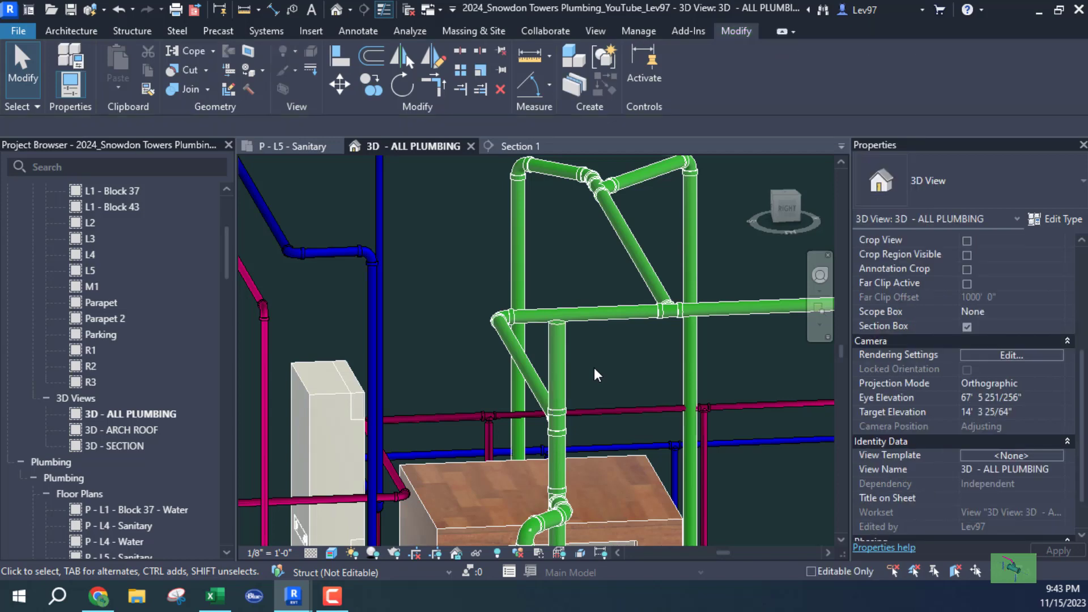
scroll(595, 368, "down", 4)
left_click(299, 146)
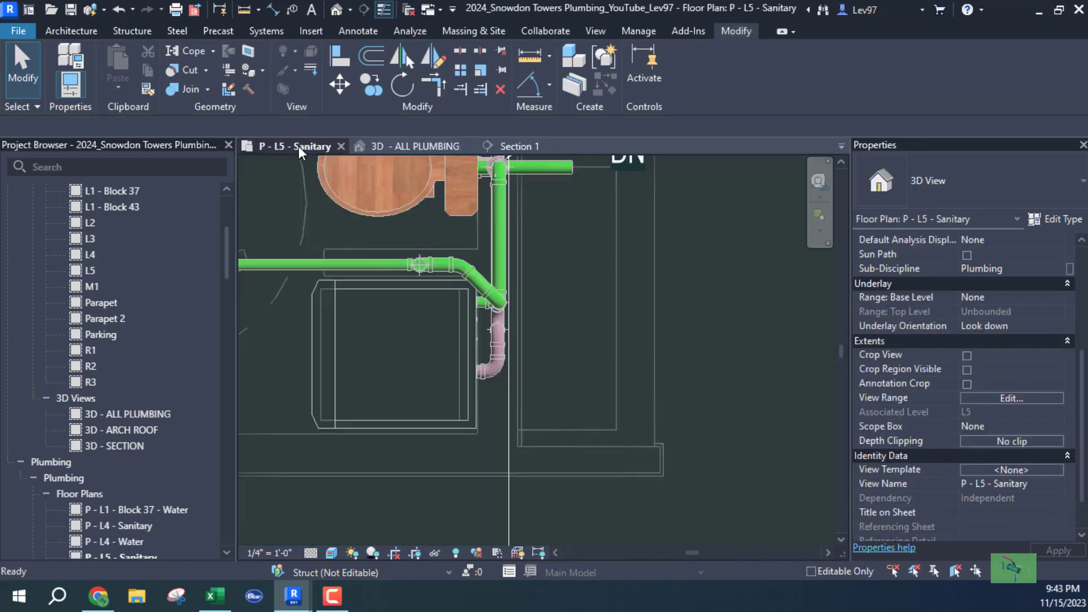
middle_click_drag(582, 333, 604, 392)
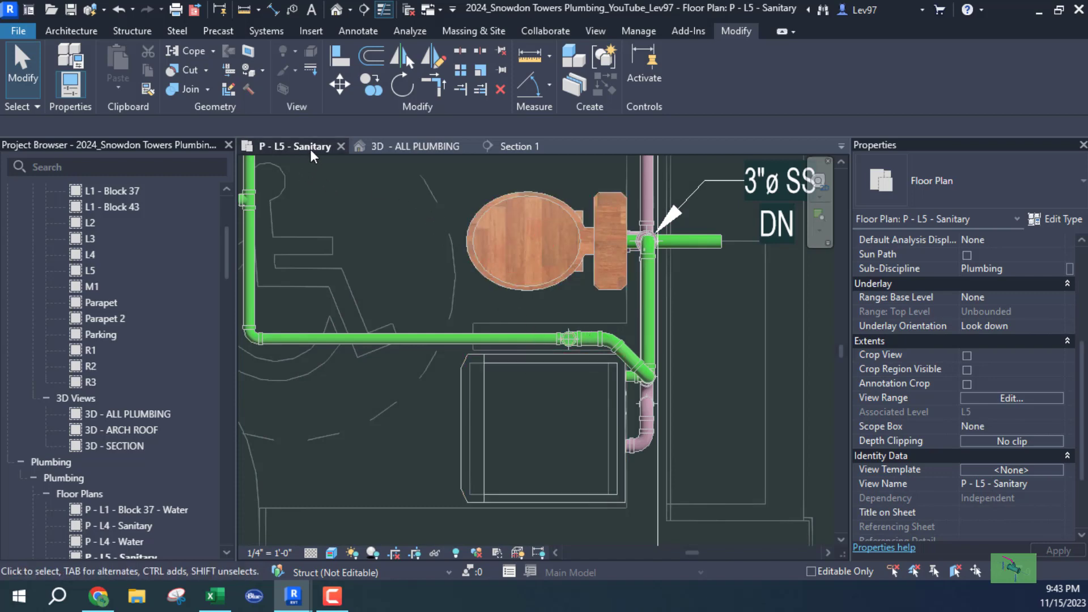
scroll(130, 255, "up", 5)
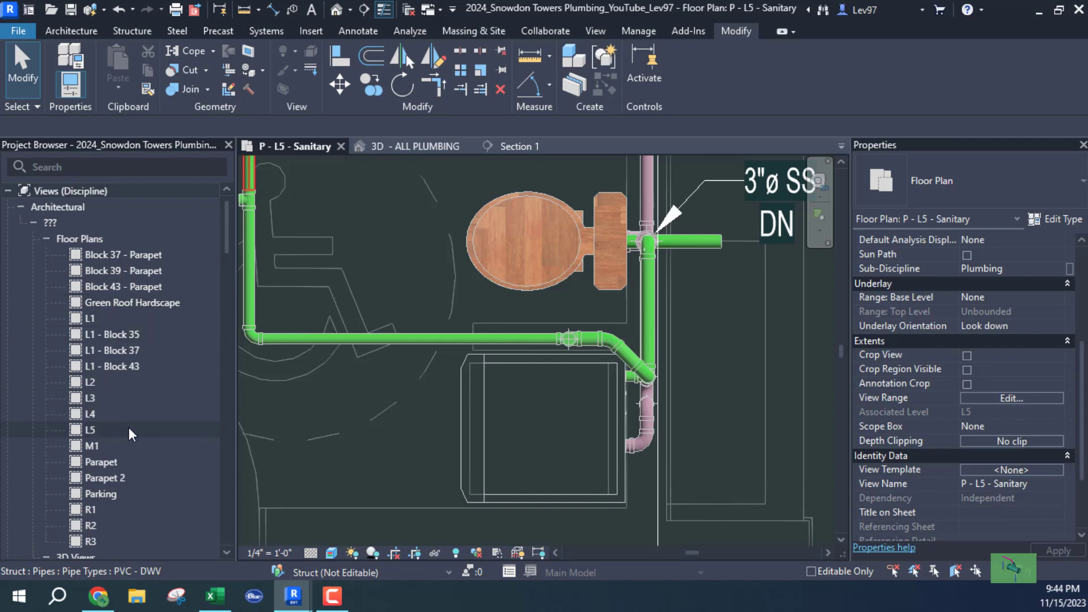
left_click(141, 304)
double_click(141, 304)
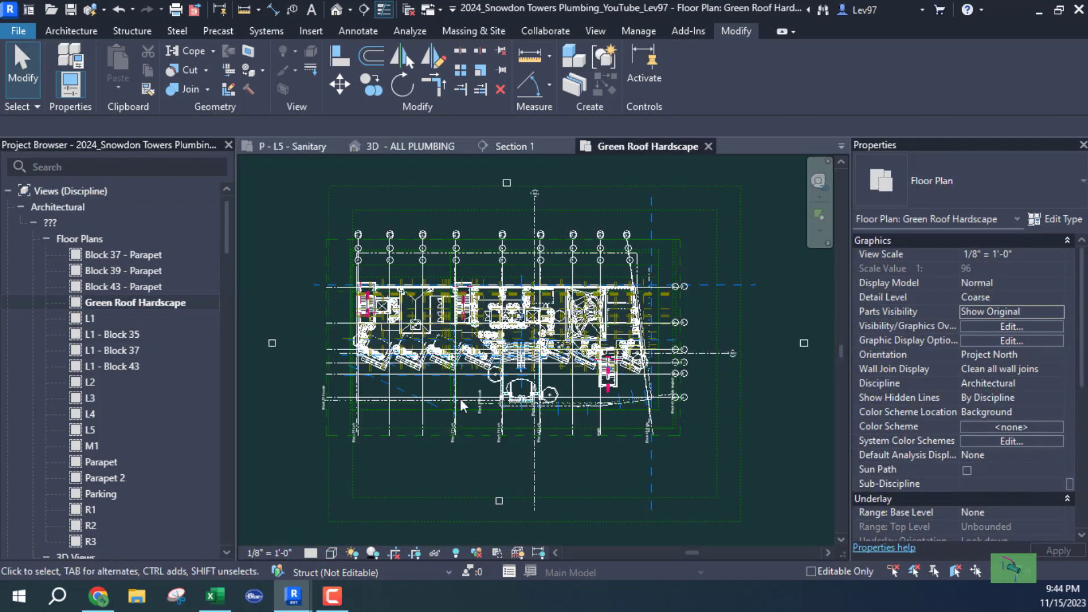
left_click(708, 146)
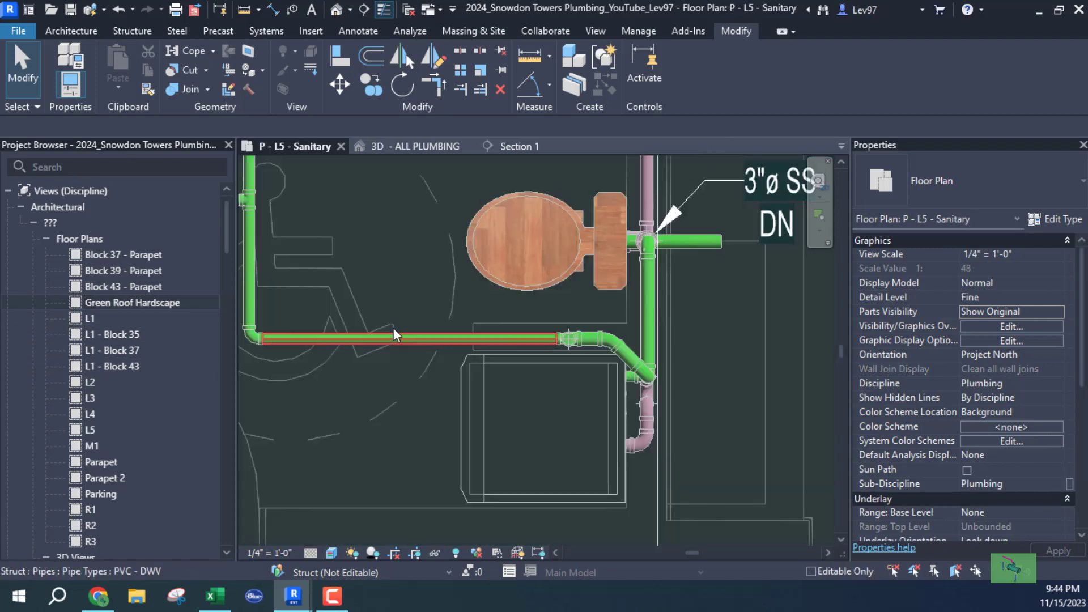
Step: Move the Section 1 line just beside the open-ended 2" vertical vent pipe in the level 5 sanitary plan, and open Section 1
scroll(414, 300, "down", 4)
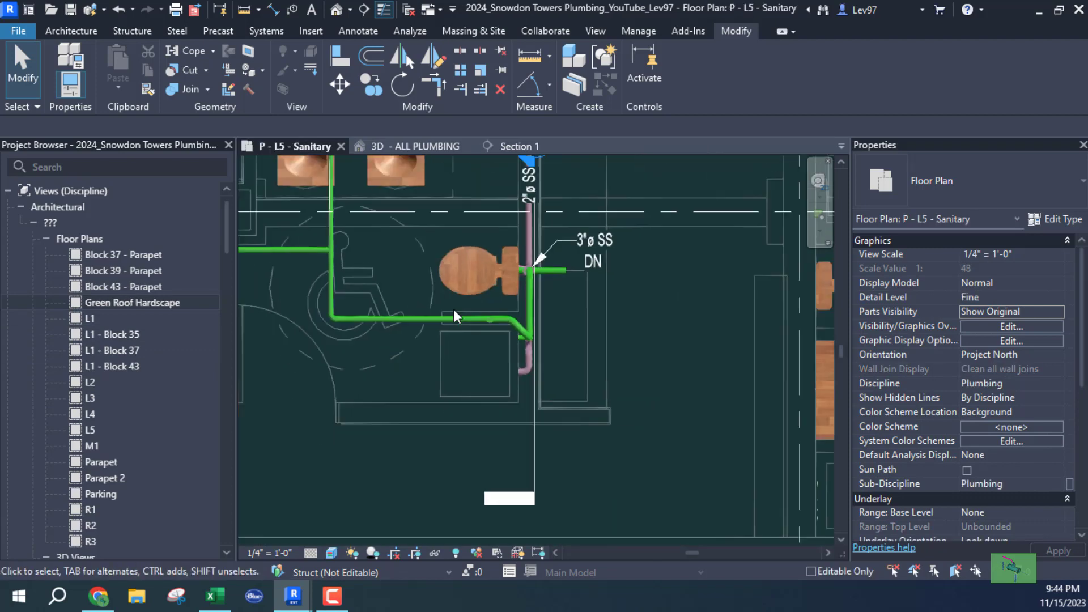
middle_click_drag(453, 309, 479, 392)
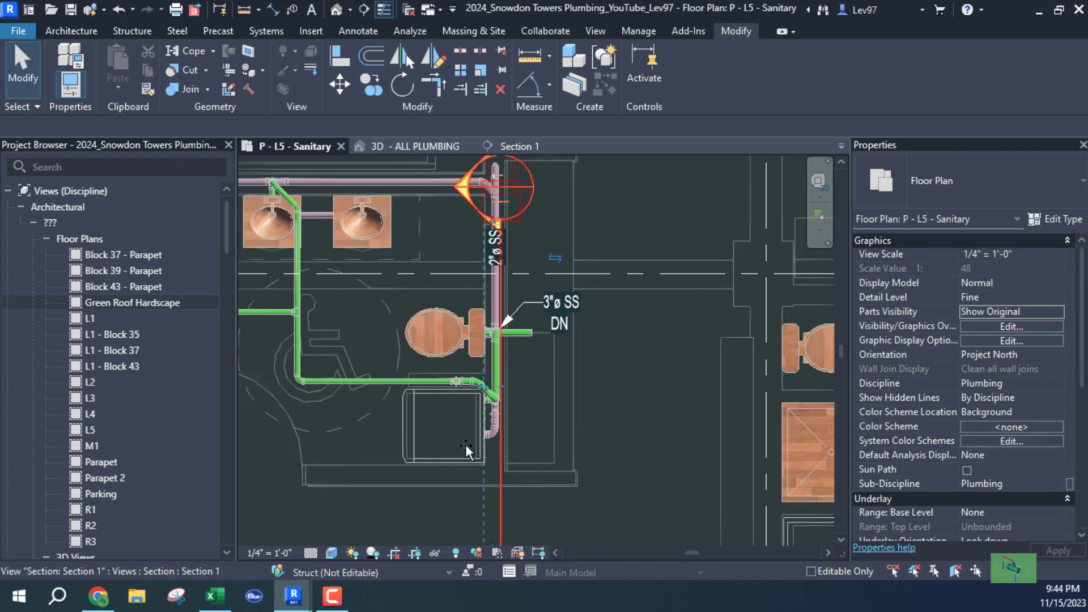
left_click(462, 448)
left_click_drag(463, 448, 466, 448)
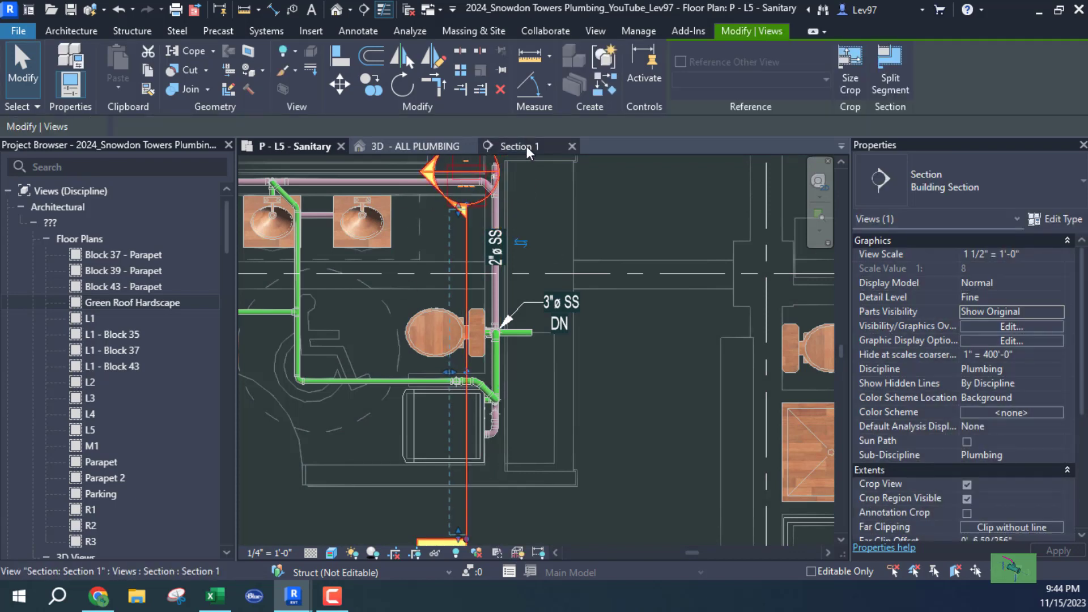
left_click(527, 146)
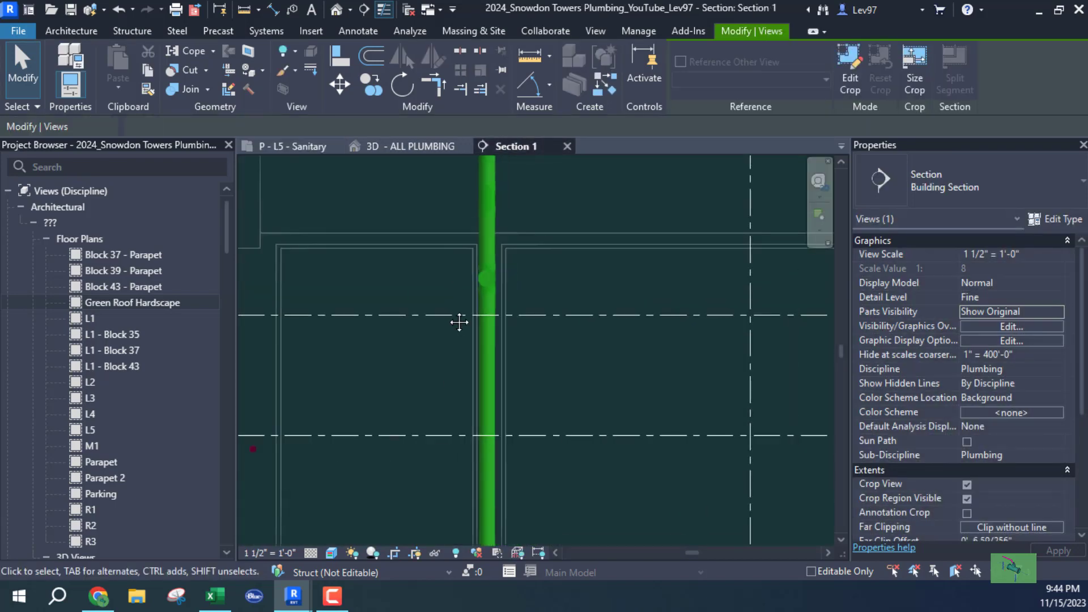
Step: Examine the upper end of the 2" vertical vent pipe against the roof and parapet levels in Section 1
scroll(460, 322, "down", 3)
left_click(514, 352)
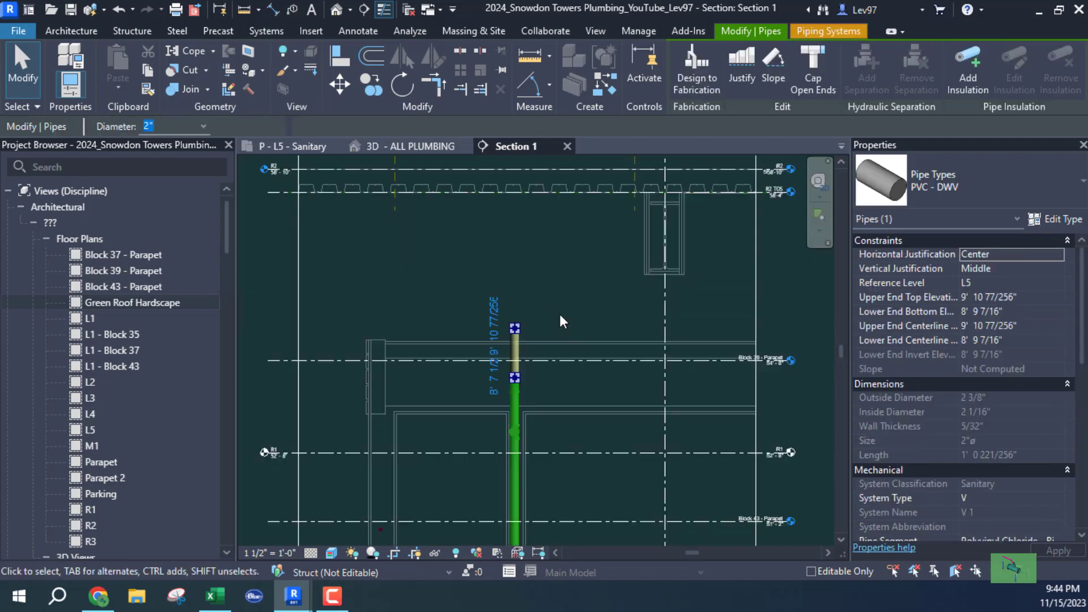
scroll(560, 323, "down", 2)
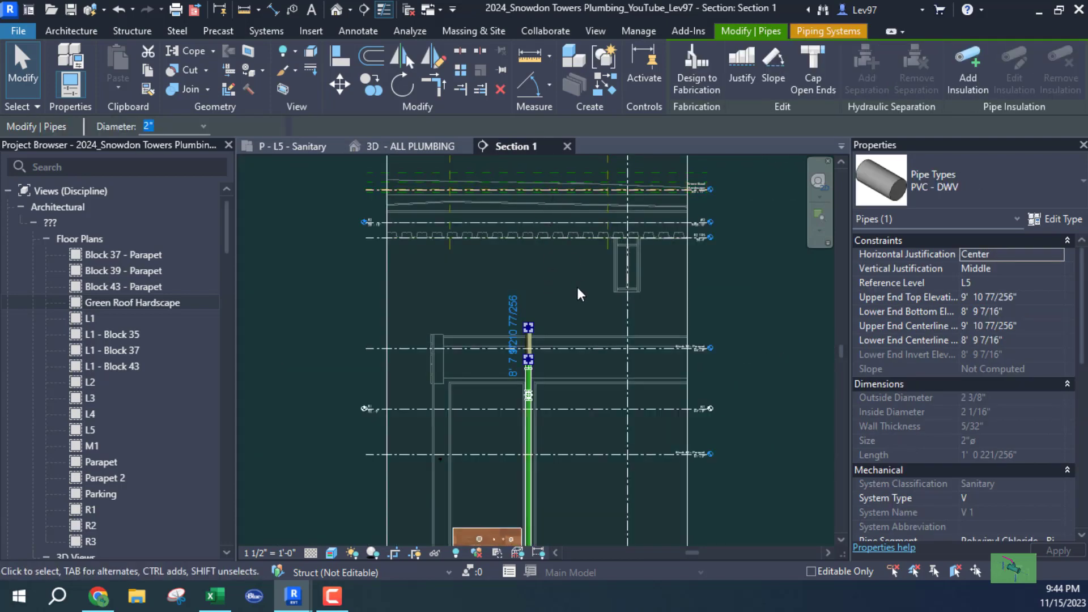
scroll(625, 338, "up", 6)
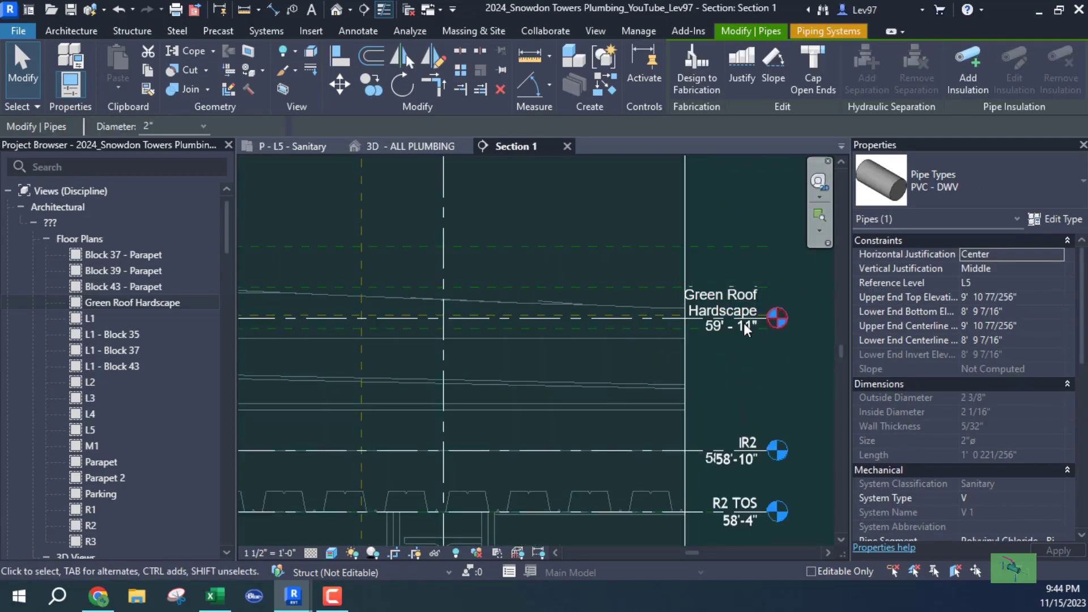
scroll(498, 403, "down", 2)
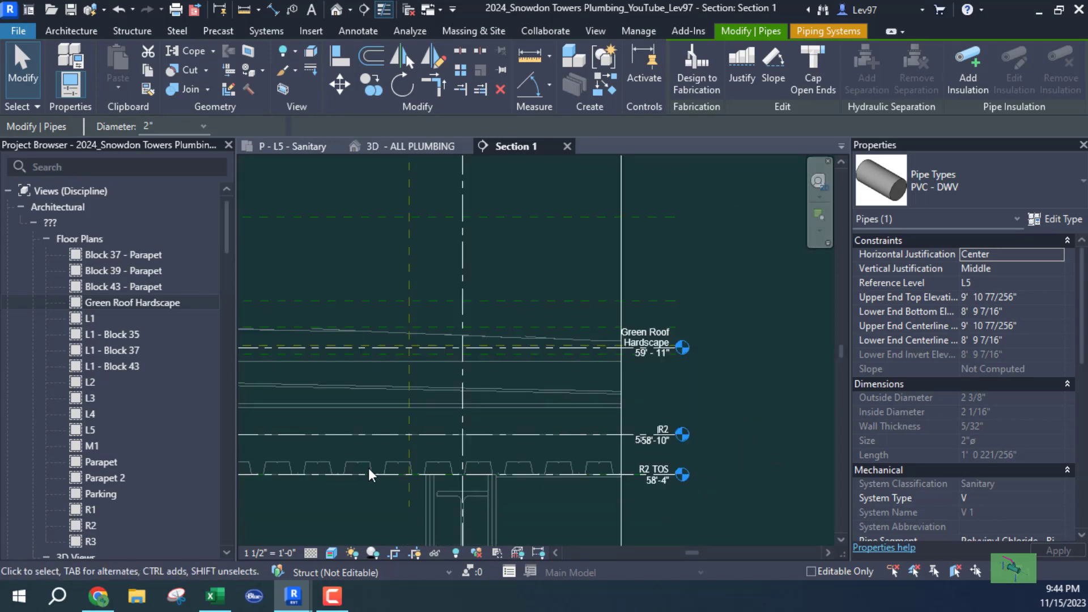
middle_click_drag(374, 475, 529, 251)
middle_click_drag(466, 409, 529, 285)
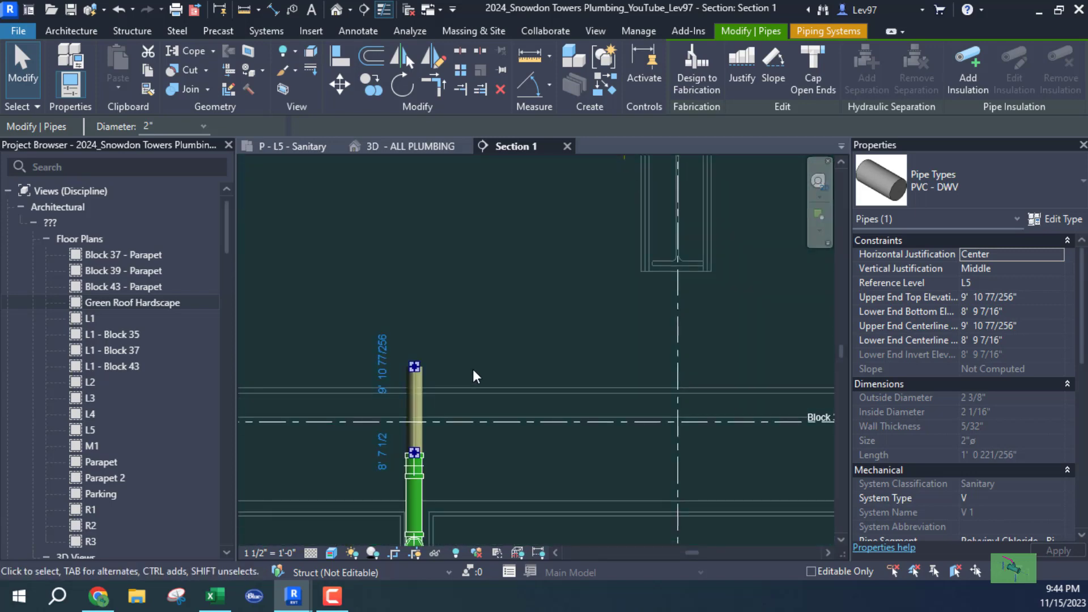
left_click(473, 369)
scroll(451, 375, "down", 2)
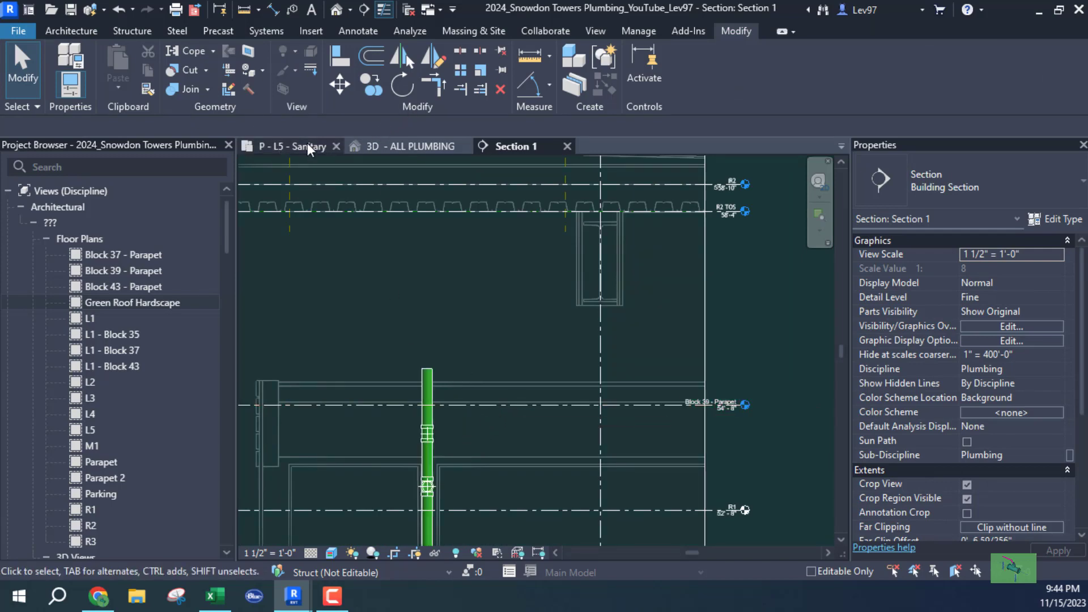
Step: Trim the 2" vertical vent pipe and the horizontal vent pipe behind the toilet to a corner in the 3D view, joining them with an elbow
left_click(414, 145)
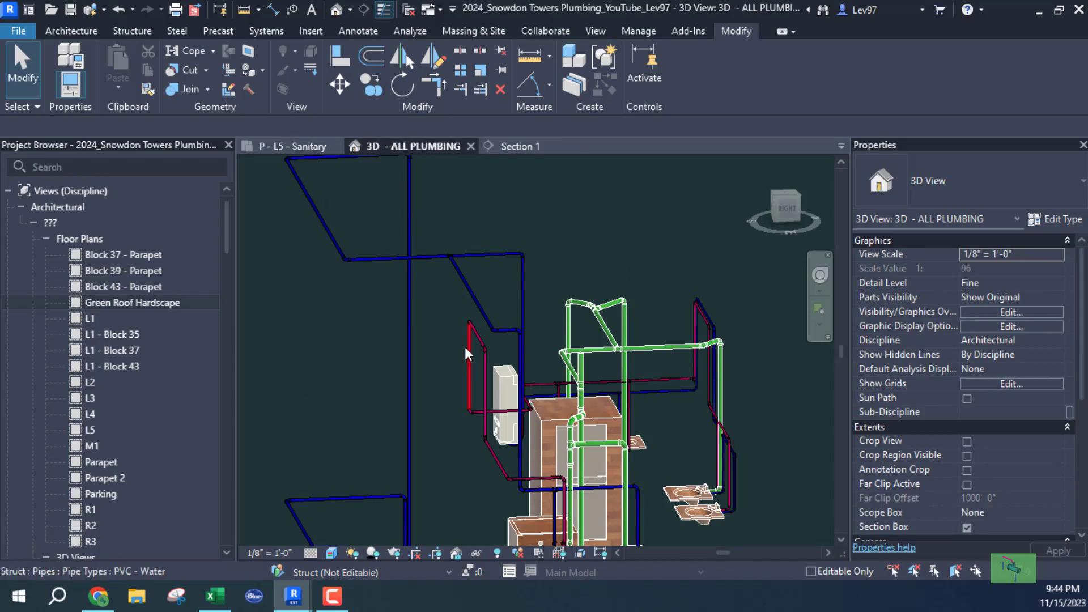
middle_click_drag(461, 341, 550, 236, "shift")
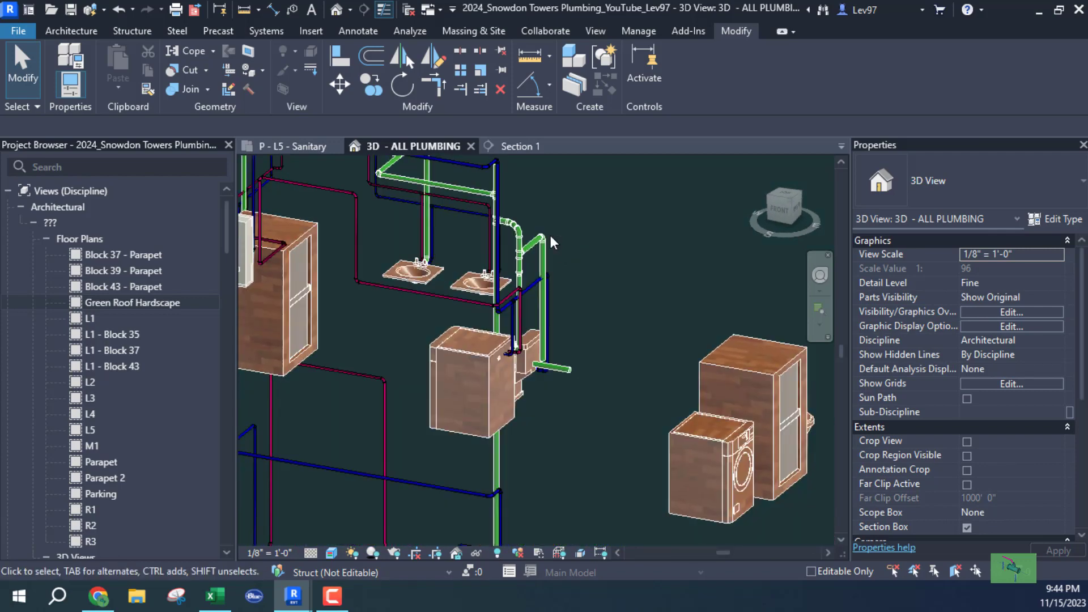
middle_click_drag(576, 281, 501, 295, "shift")
middle_click_drag(568, 370, 498, 209)
scroll(498, 209, "up", 5)
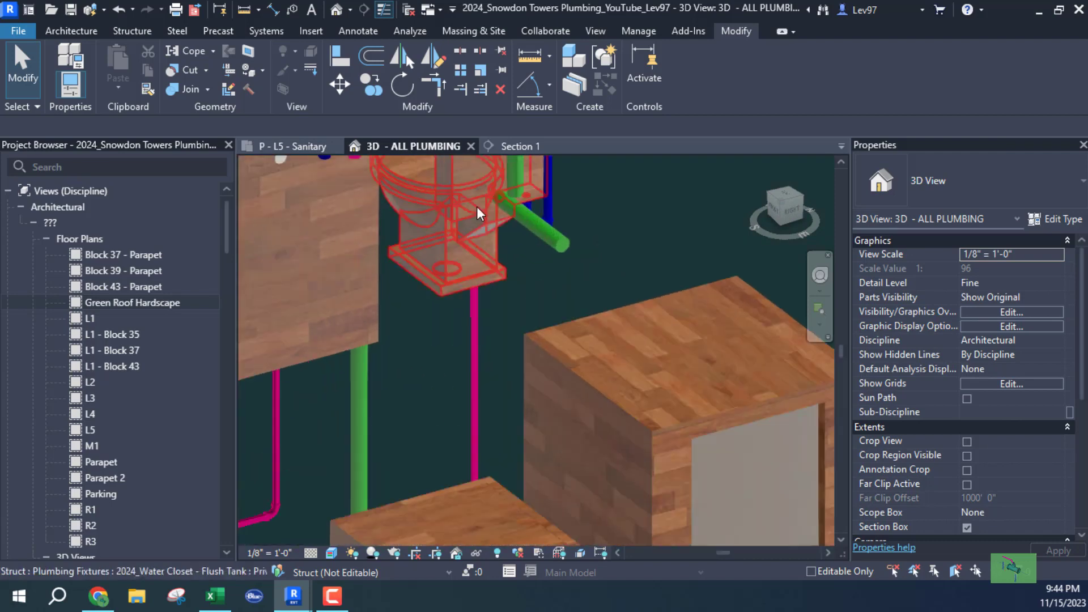
middle_click_drag(577, 209, 583, 419)
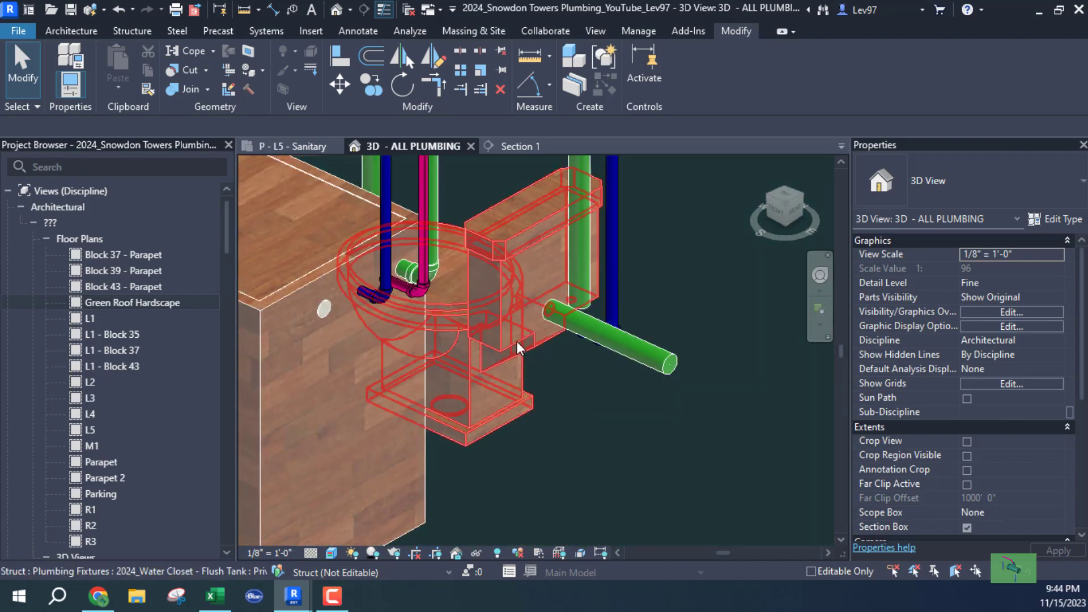
left_click(617, 349)
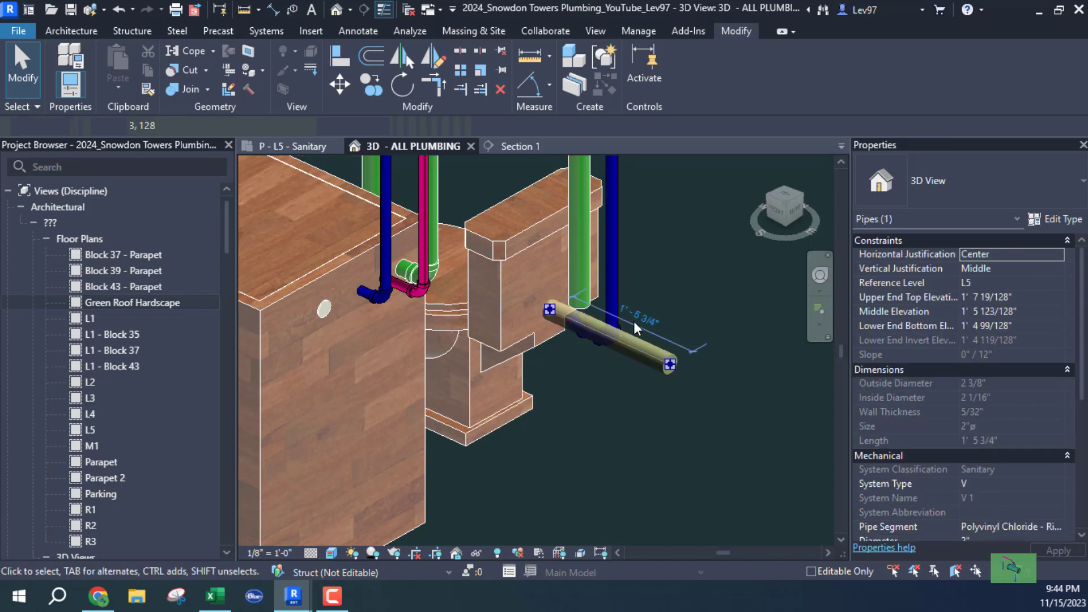
left_click(575, 190)
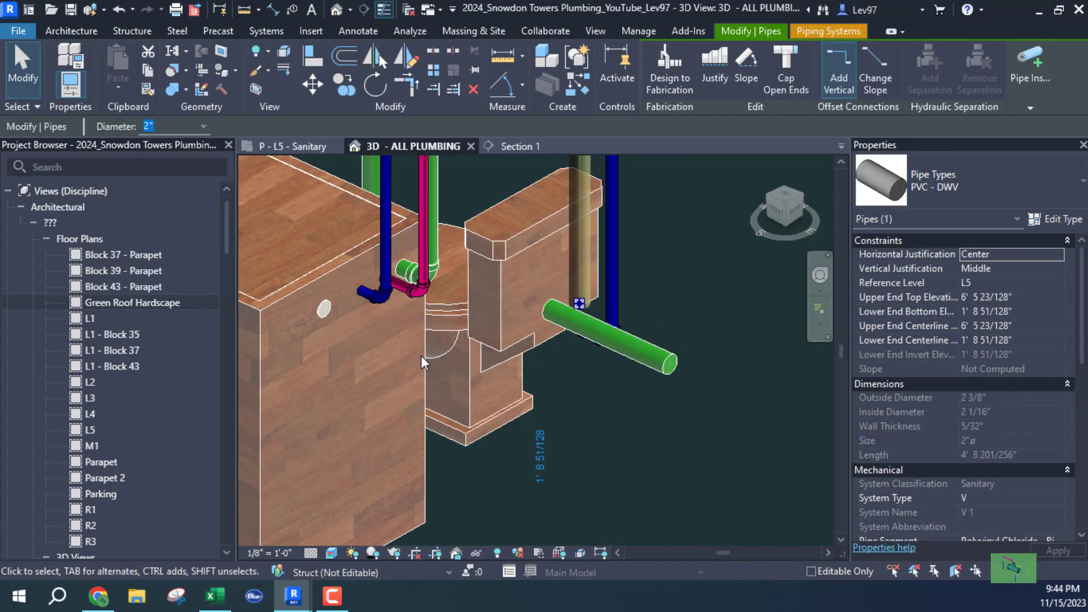
key("Escape")
mouse_move(593, 395)
middle_mouse_down()
mouse_move(607, 398)
mouse_move(614, 419)
mouse_move(590, 413)
middle_mouse_up()
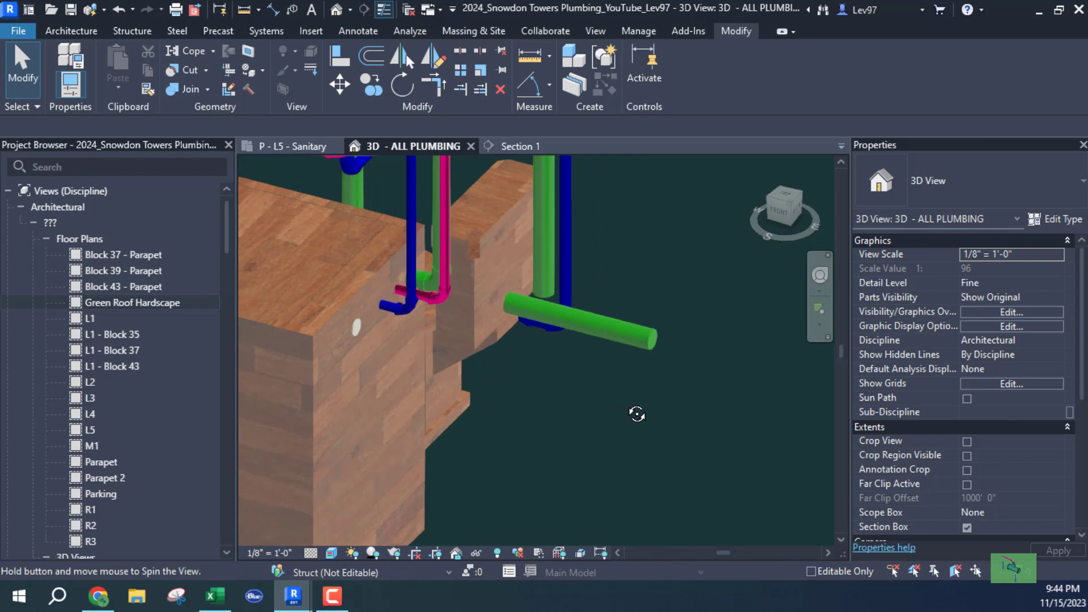
left_click(433, 85)
left_click(543, 187)
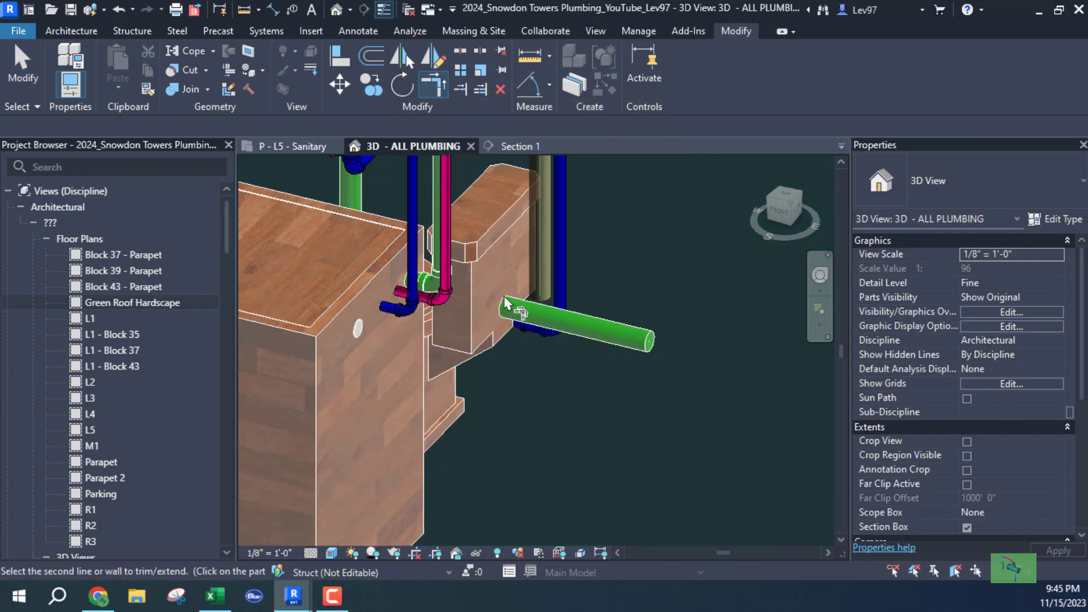
left_click(513, 333)
key("Escape")
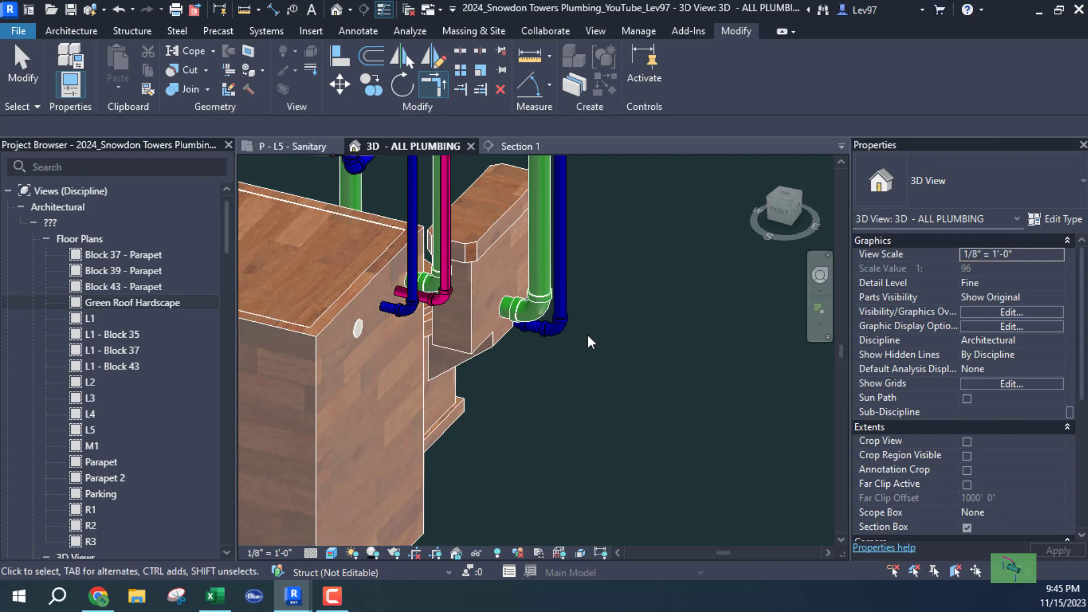
Step: Check the pipe properties of the open-ended 2" vertical vent pipe and the vent segment directly below it in the 3D view
scroll(587, 335, "down", 5)
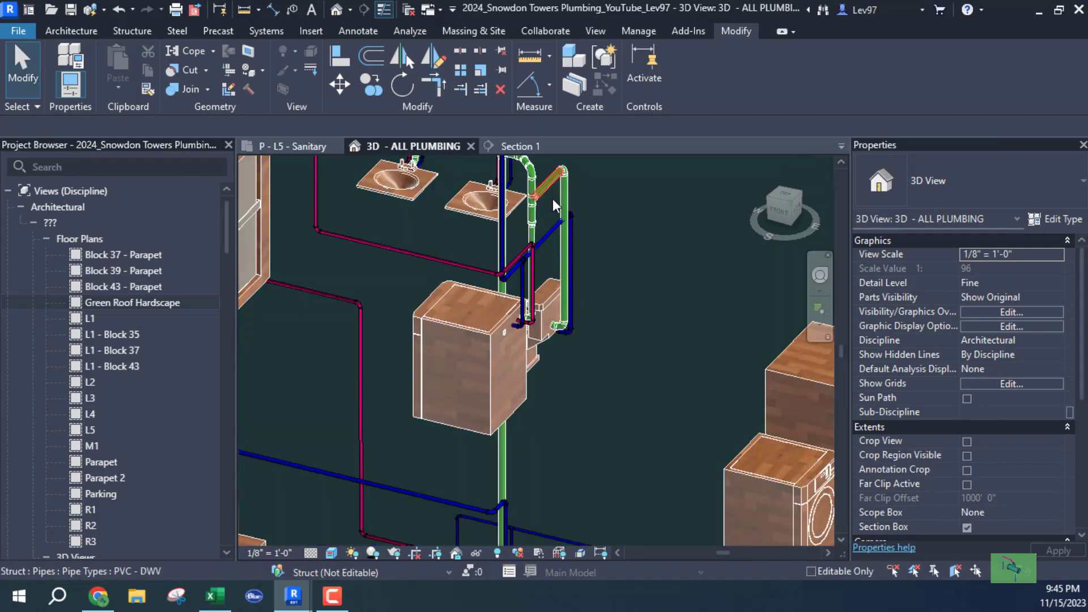
middle_click_drag(568, 225, 583, 329)
scroll(578, 314, "up", 2)
middle_click_drag(640, 292, 522, 338)
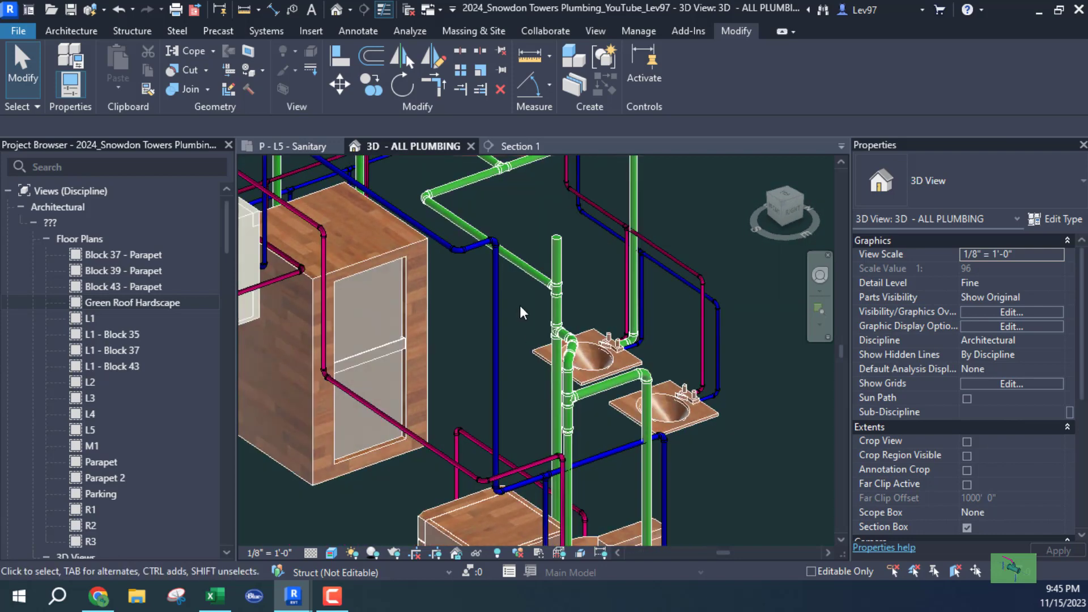
left_click(557, 255)
scroll(851, 394, "down", 5)
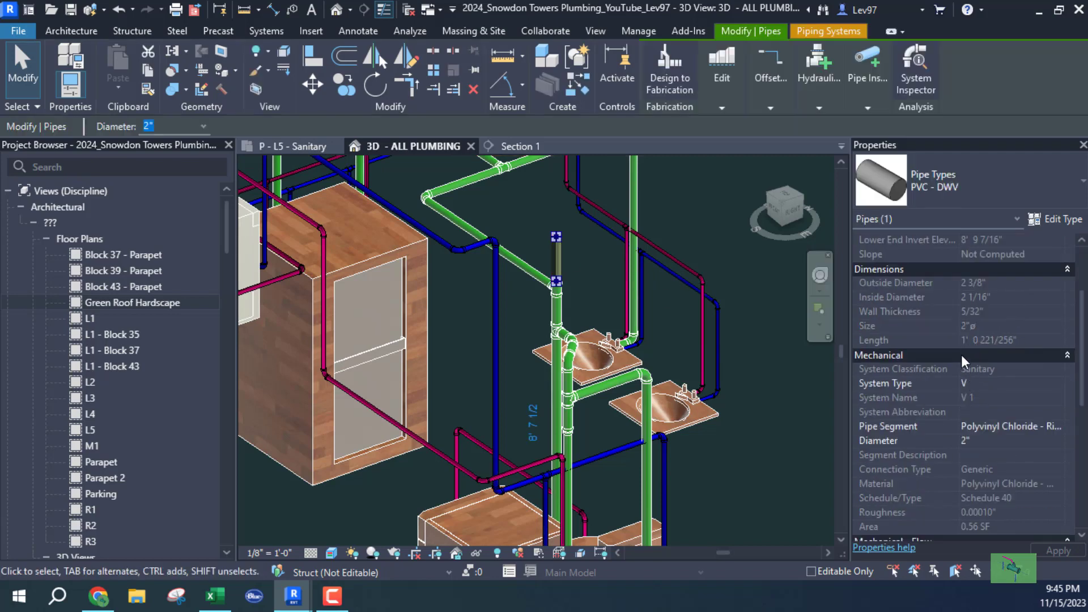
left_click(559, 306)
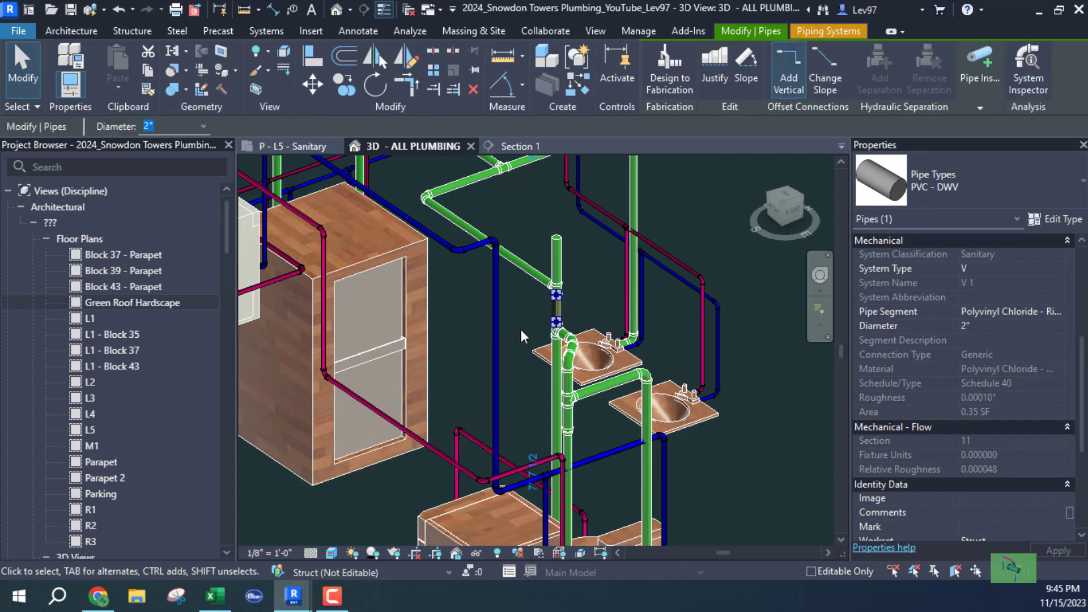
Step: Check the fixture units of the horizontal 2" vent branch that serves the toilet
middle_click_drag(515, 338, 538, 153)
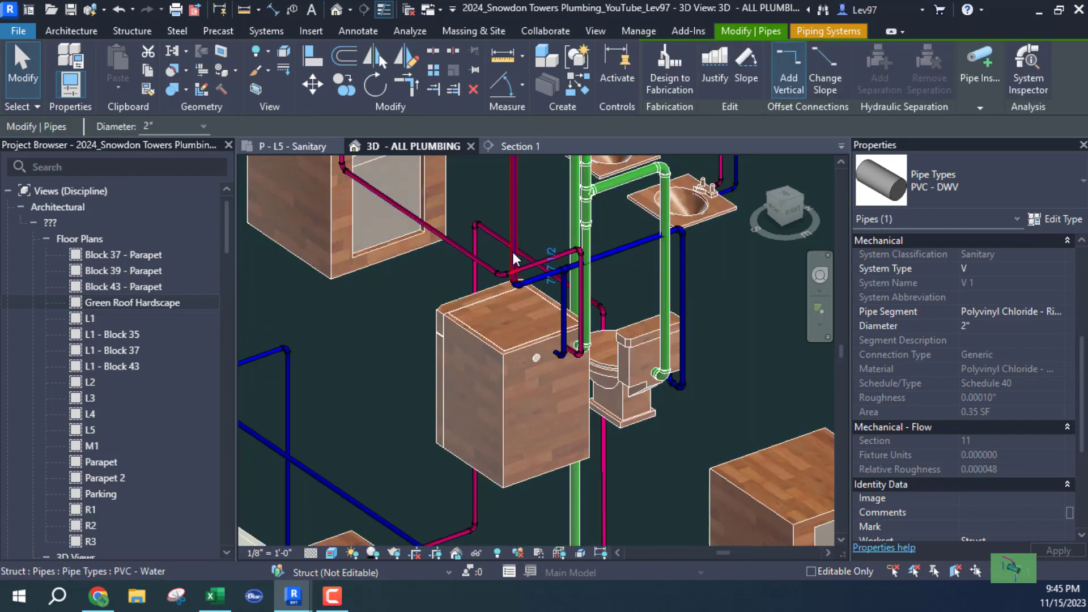
scroll(512, 271, "down", 1)
scroll(512, 276, "down", 2)
middle_click_drag(512, 347, 479, 122)
middle_click_drag(461, 192, 459, 506)
scroll(516, 334, "up", 3)
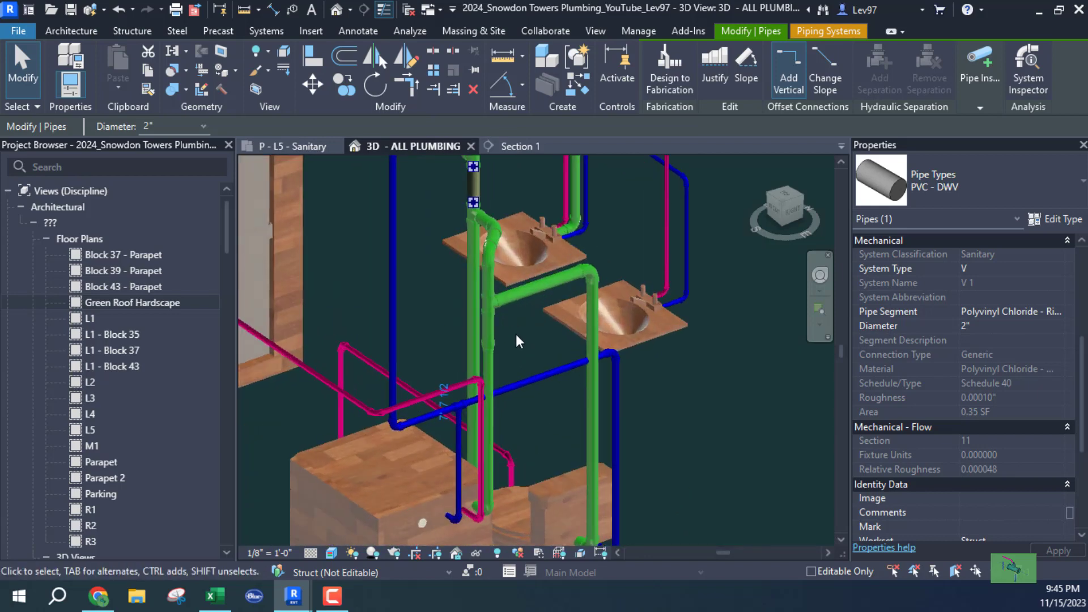
left_click(513, 295)
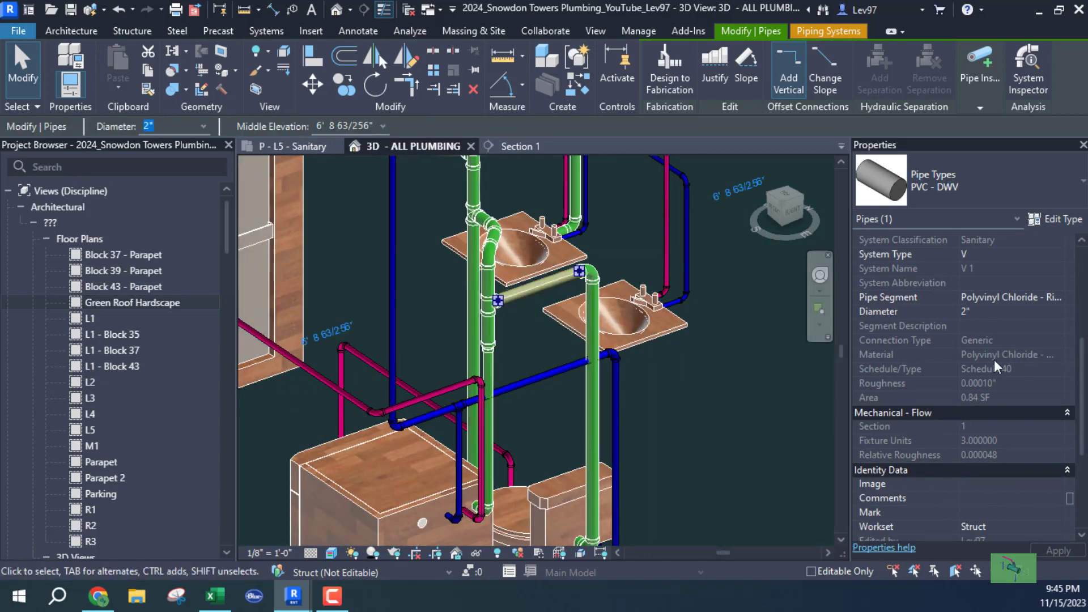
Step: Check the fixture units of the horizontal 1 1/2" vent branch running from the shower to the vertical vent
middle_click_drag(533, 350, 503, 457, "shift")
scroll(500, 423, "down", 3)
scroll(512, 397, "up", 2)
scroll(518, 366, "up", 4)
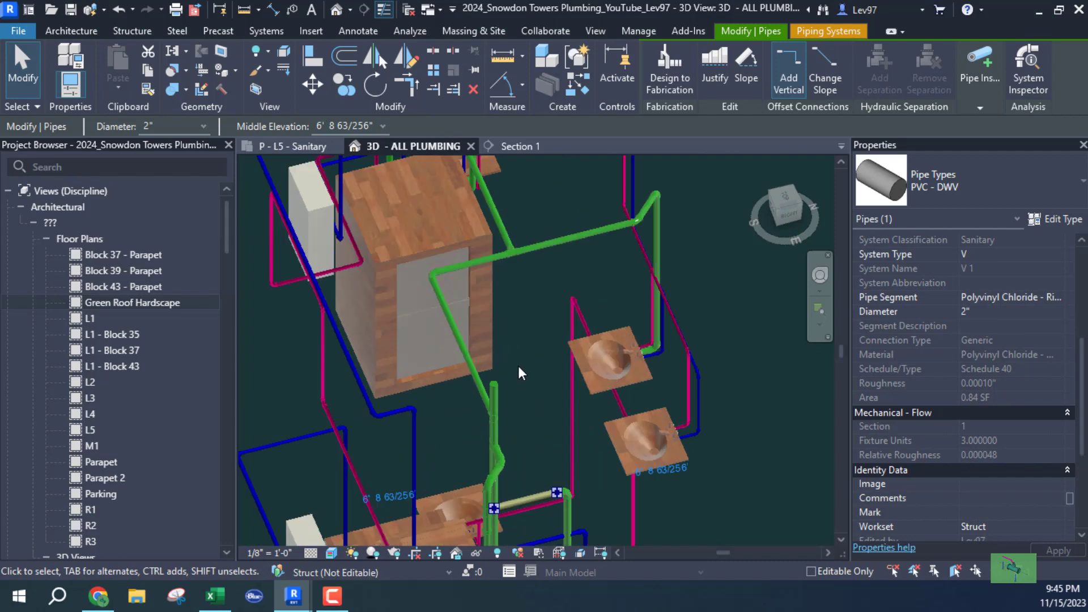
scroll(510, 386, "down", 4)
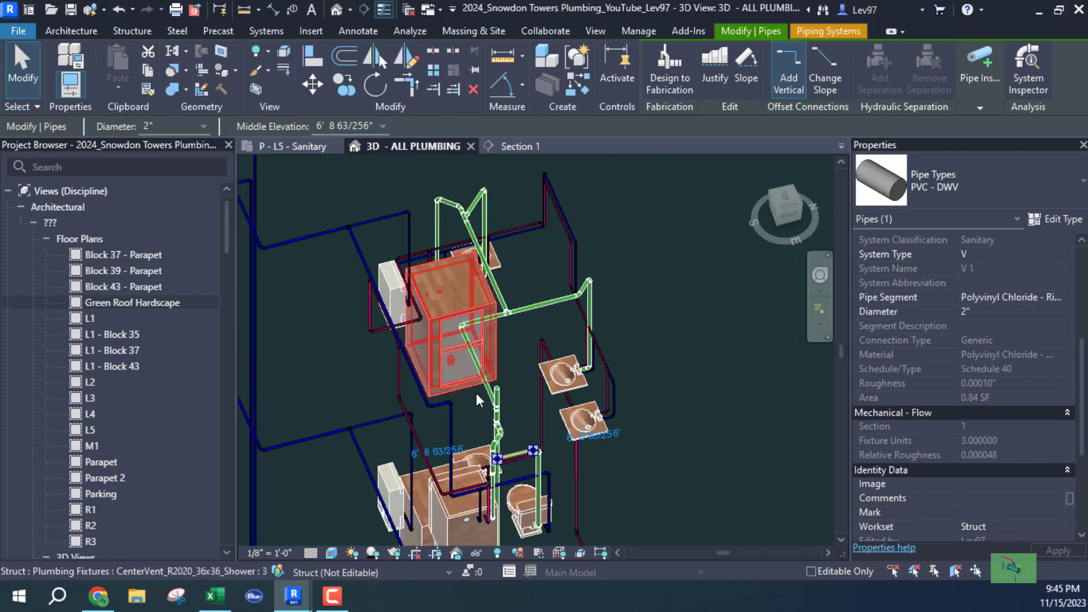
left_click(482, 377)
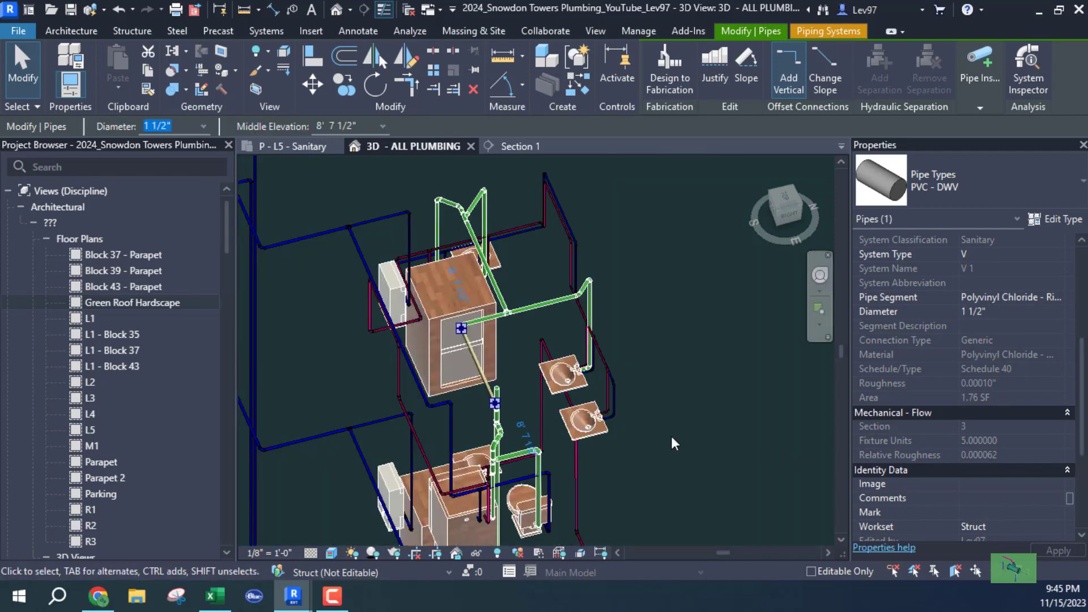
Step: Follow the 2" vertical vent down to its lower end near the sanitary mains and check that pipe's properties
middle_click_drag(532, 417, 569, 342)
scroll(561, 352, "up", 8)
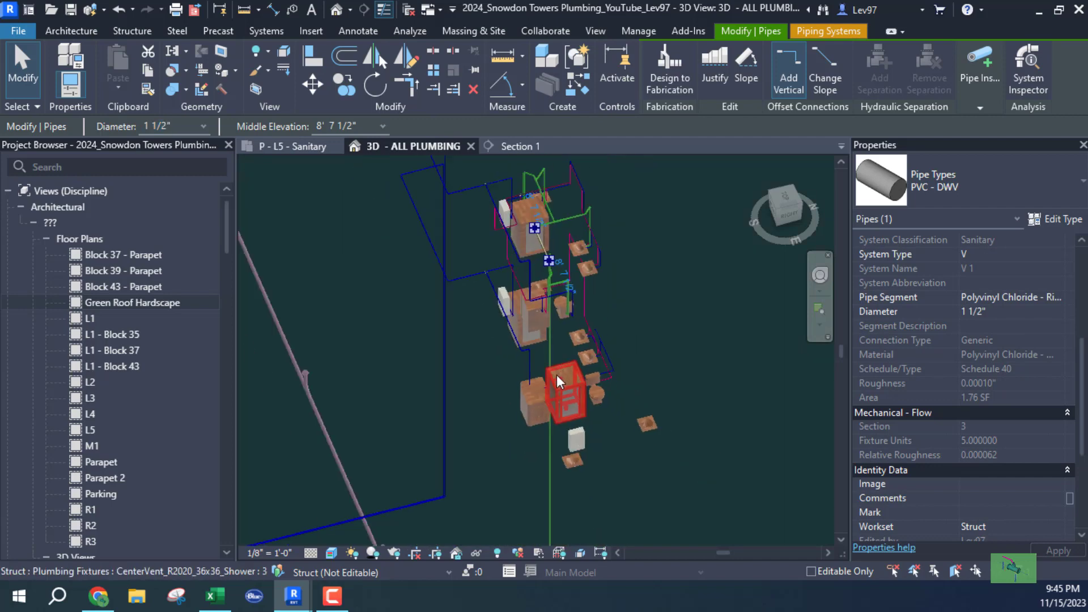
scroll(494, 355, "up", 4)
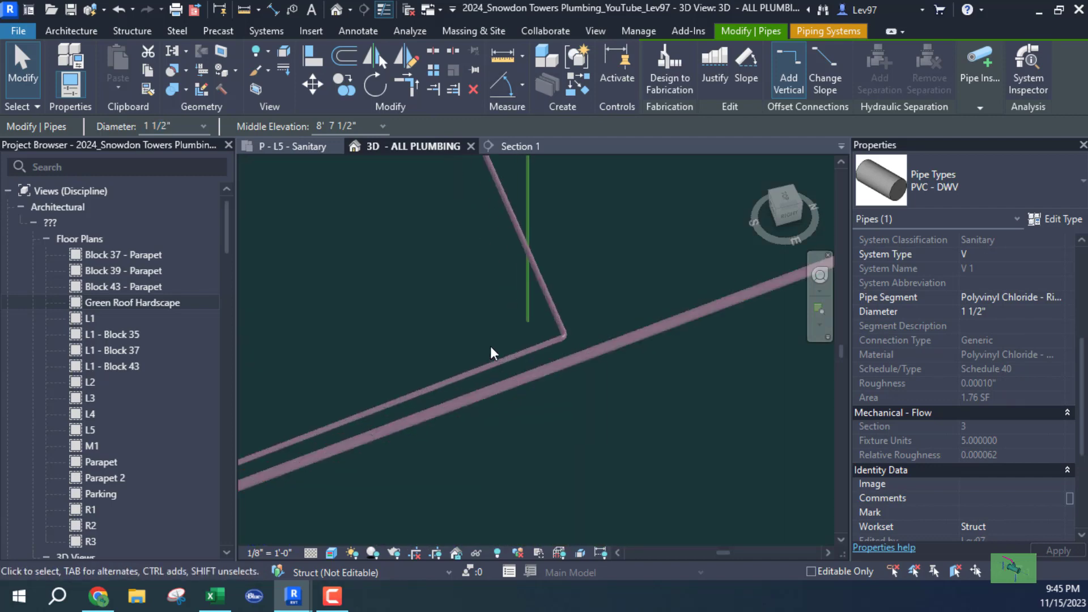
scroll(499, 277, "down", 3)
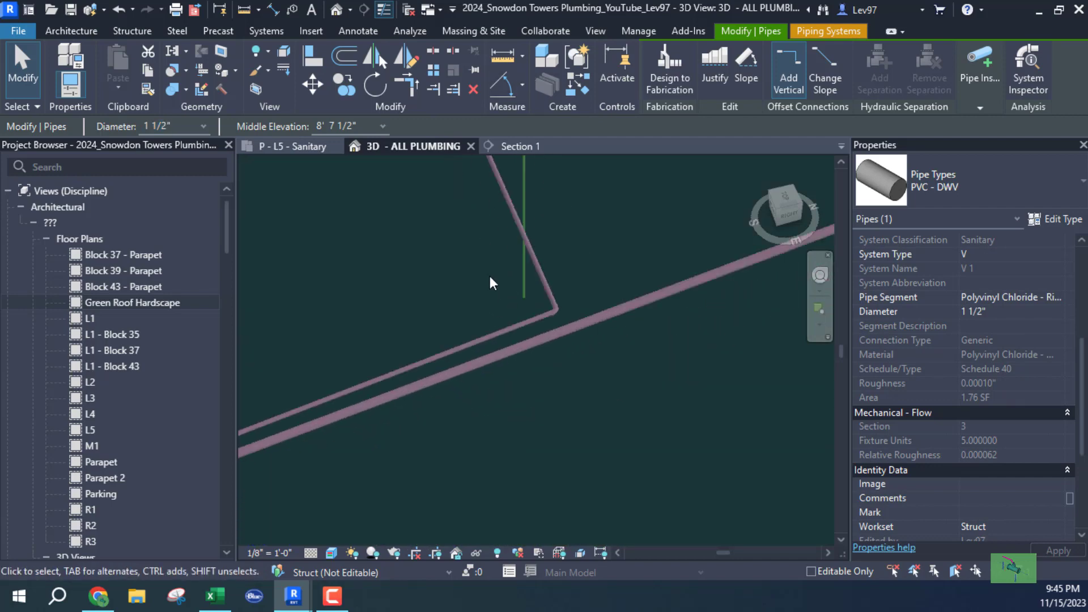
left_click(525, 290)
left_click(724, 87)
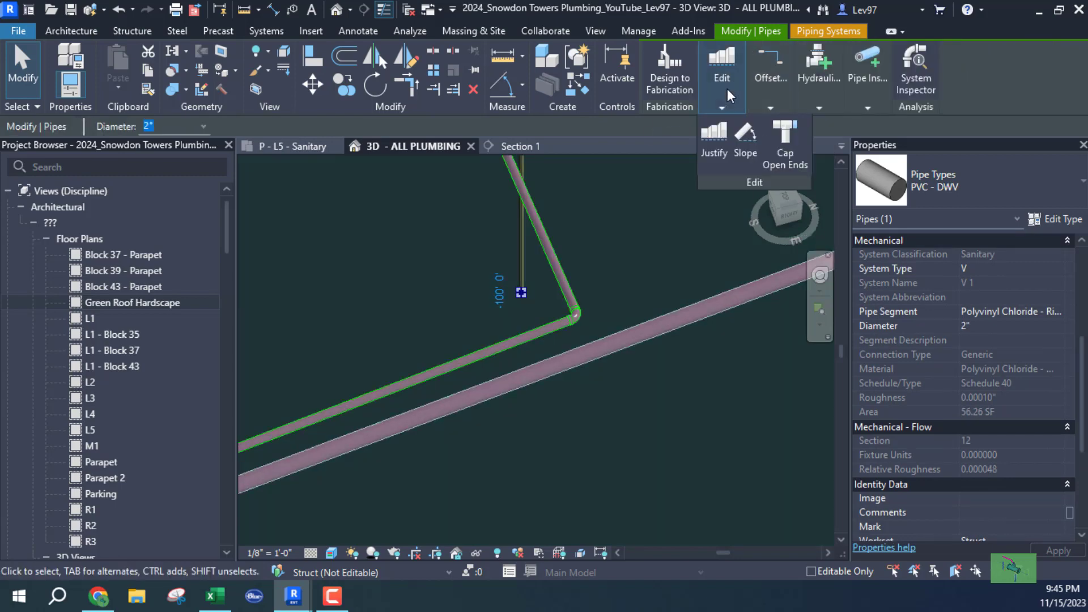
left_click(386, 288)
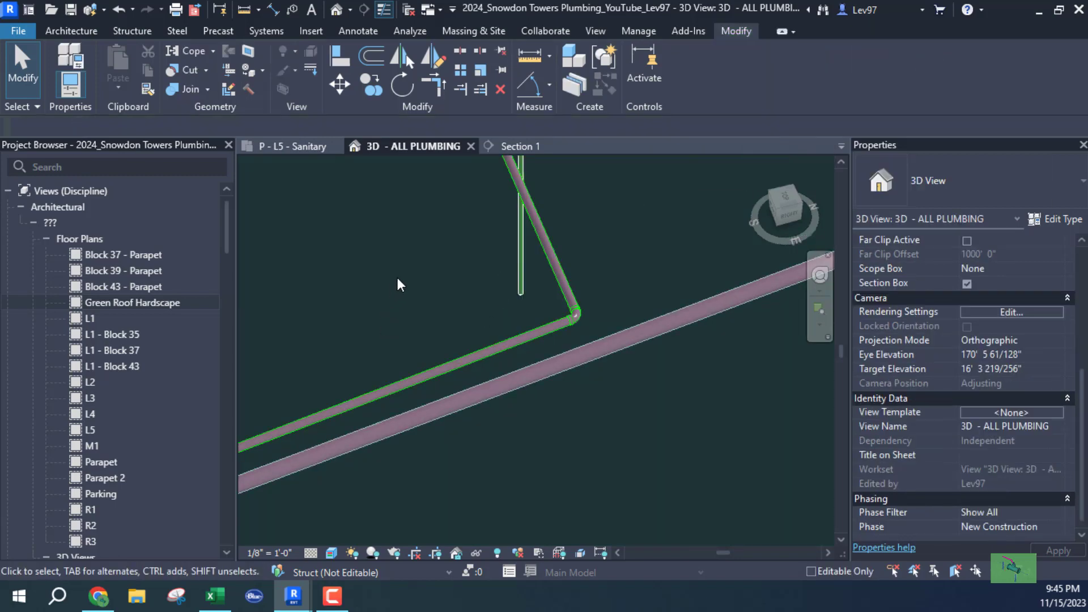
Step: Return to the open-ended 2" vertical vent pipe at the upper end of the run and check its fixture units
scroll(481, 381, "up", 5)
scroll(481, 381, "down", 5)
middle_click_drag(473, 510, 511, 431)
scroll(512, 431, "up", 2)
middle_click_drag(563, 475, 559, 272)
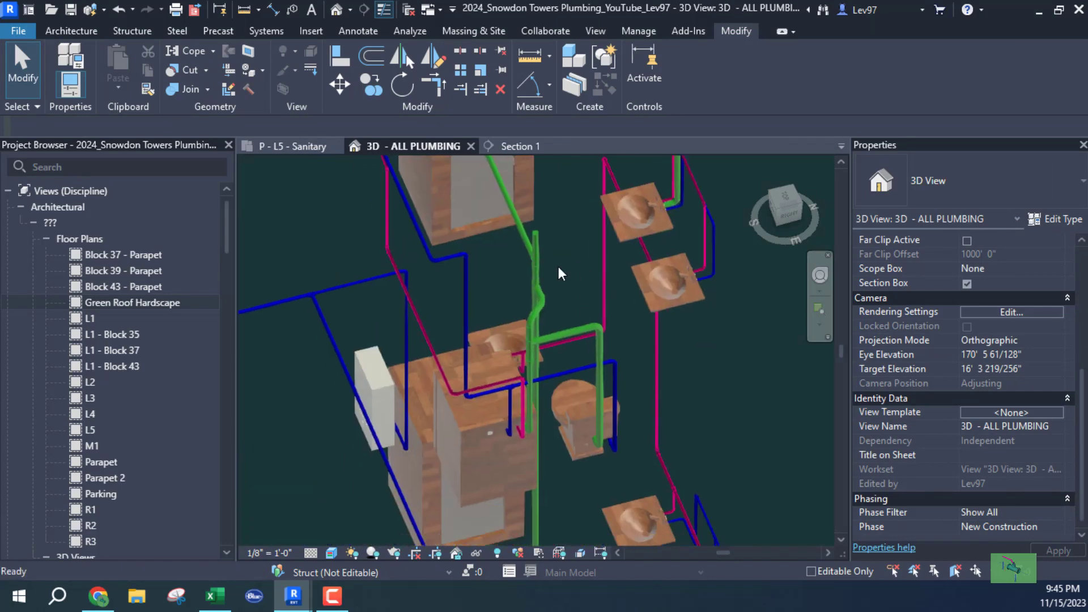
middle_click_drag(568, 332, 501, 216, "shift")
scroll(512, 274, "up", 4)
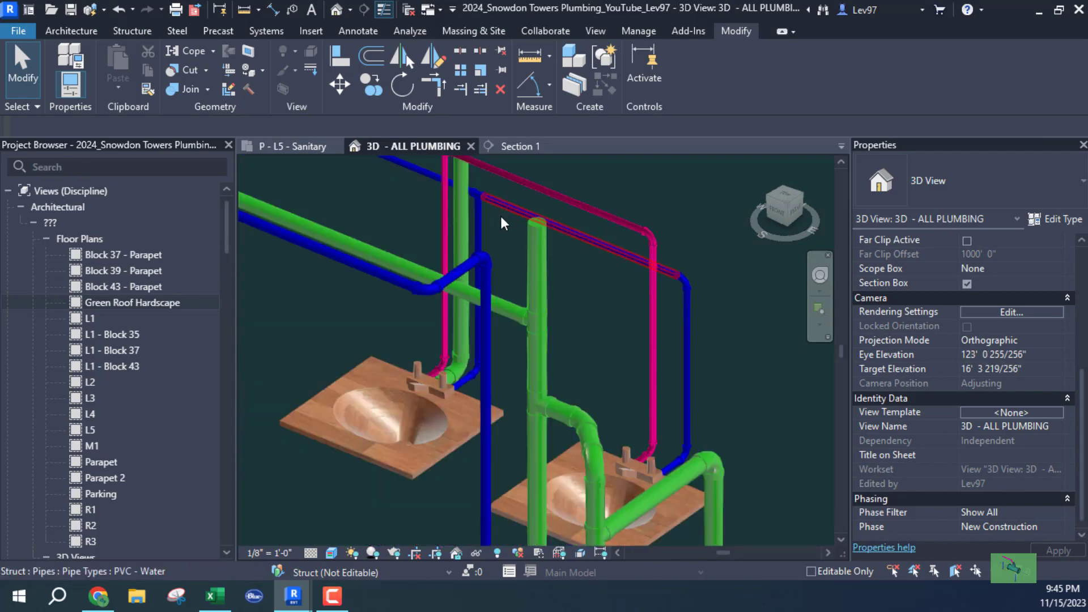
left_click(532, 263)
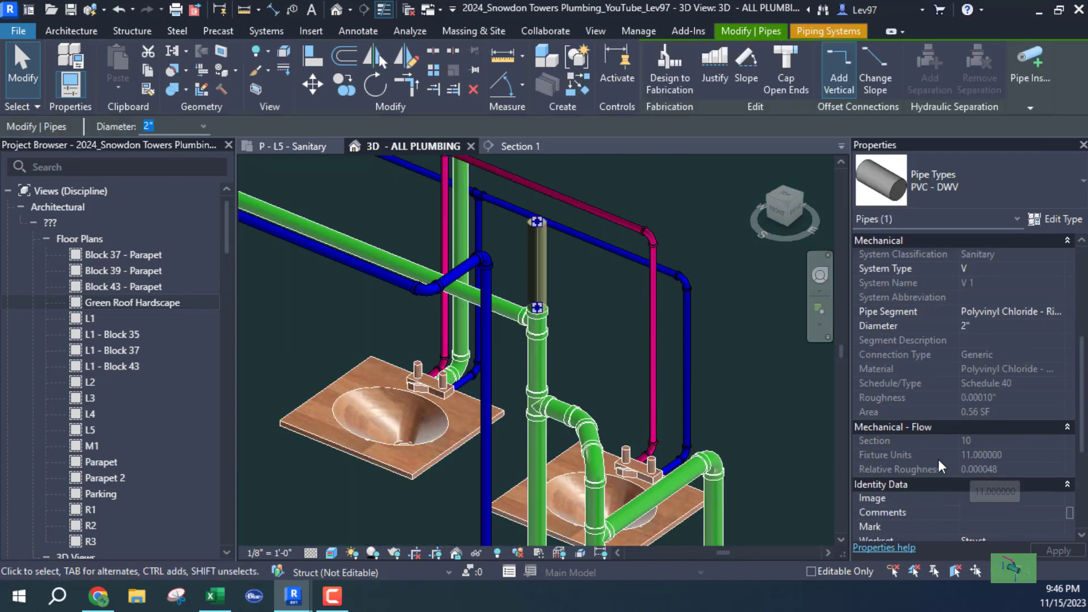
left_click(317, 312)
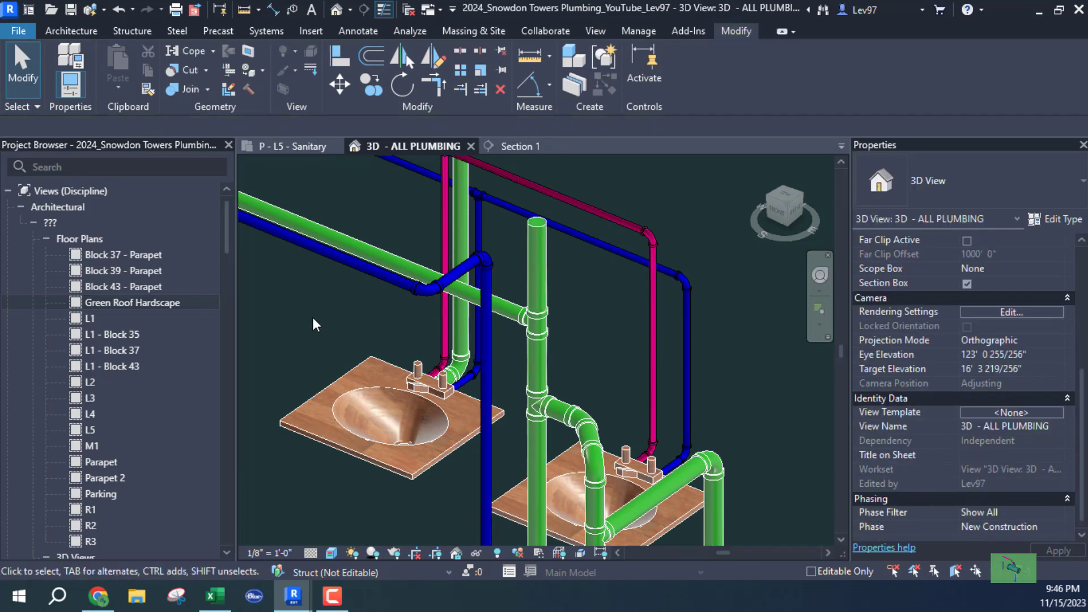
Step: Delete the 2"ø SS pipe tag on the vertical sanitary line near the toilet in the level 5 sanitary plan
scroll(279, 294, "down", 3)
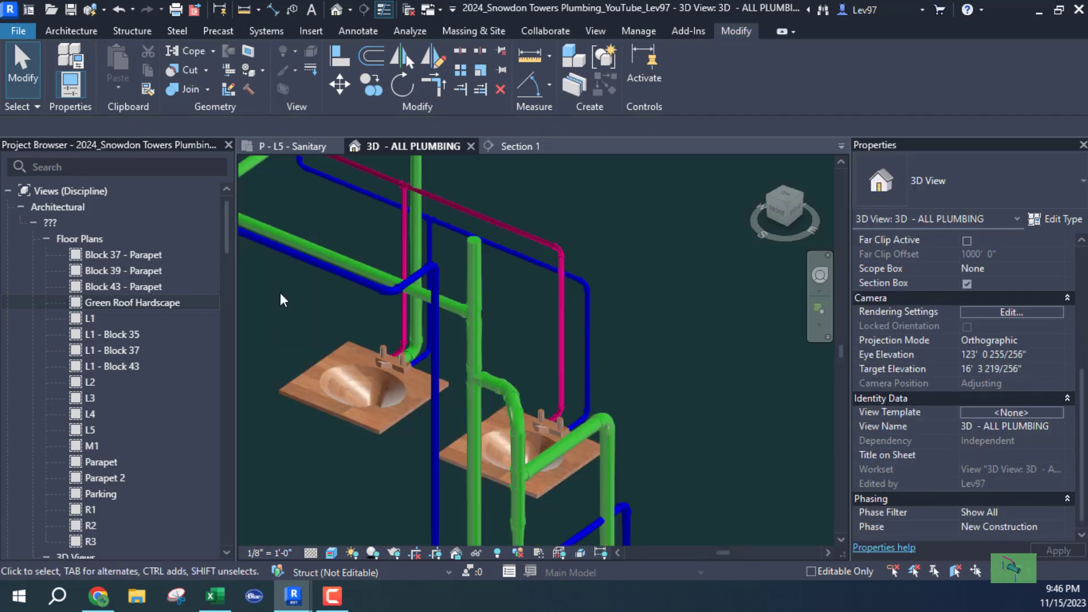
left_click(299, 144)
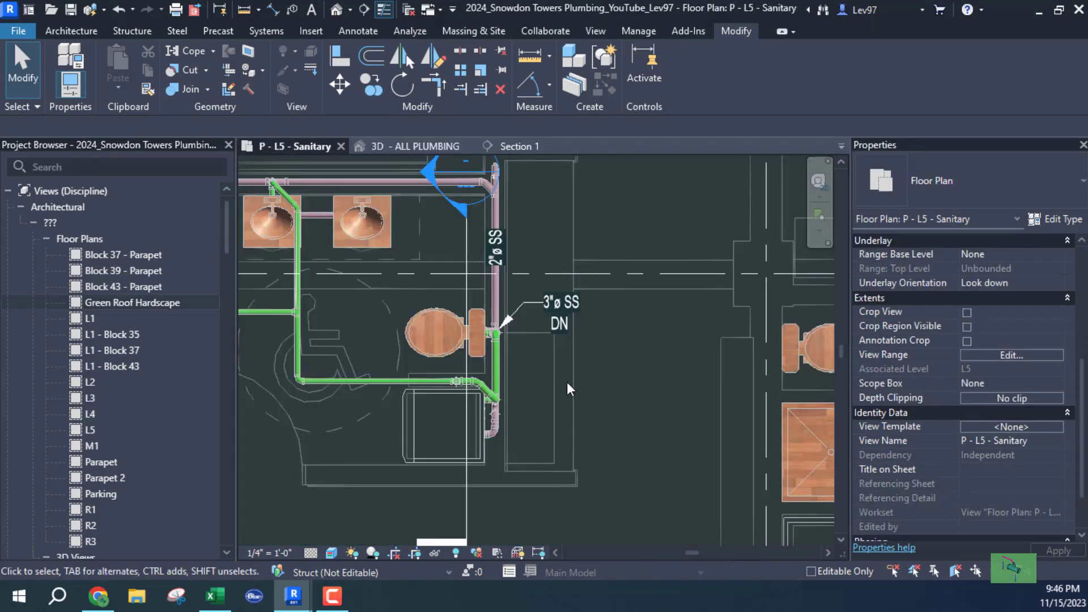
middle_click_drag(610, 356, 677, 367)
scroll(514, 399, "up", 2)
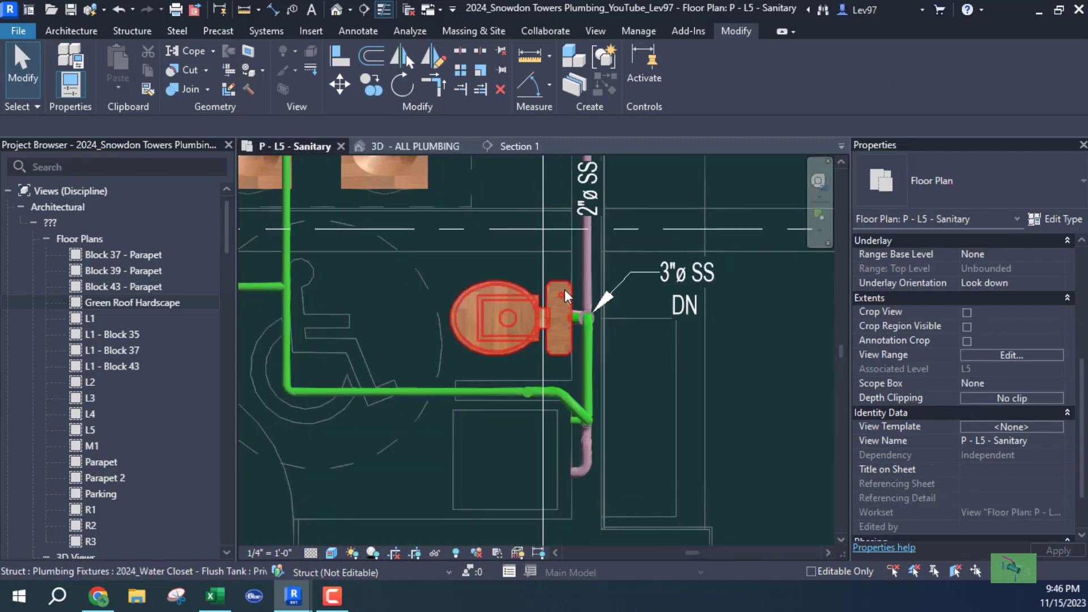
left_click(600, 188)
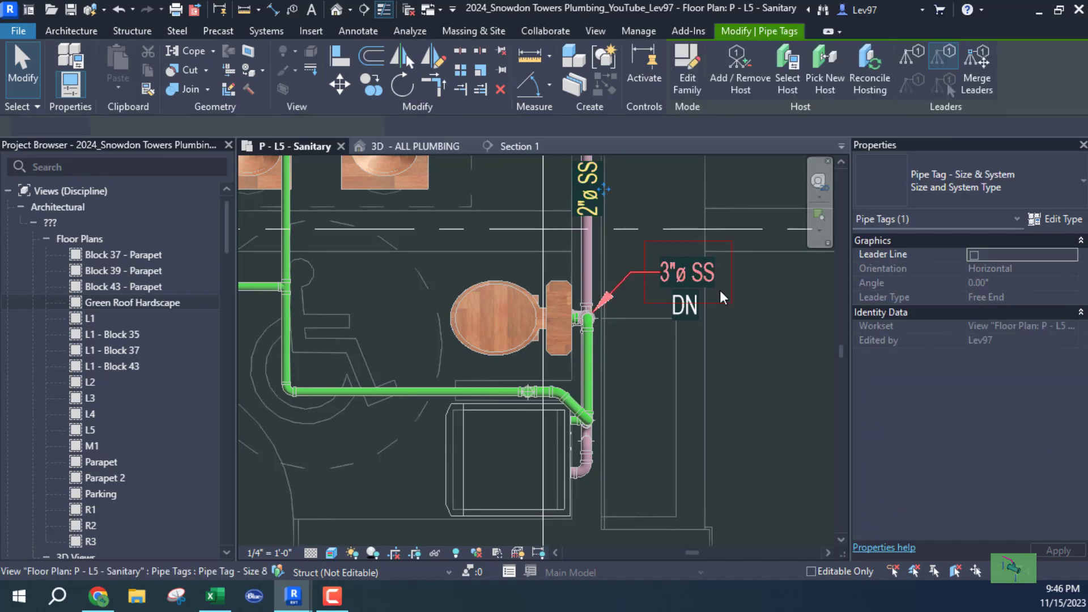
left_click(723, 317)
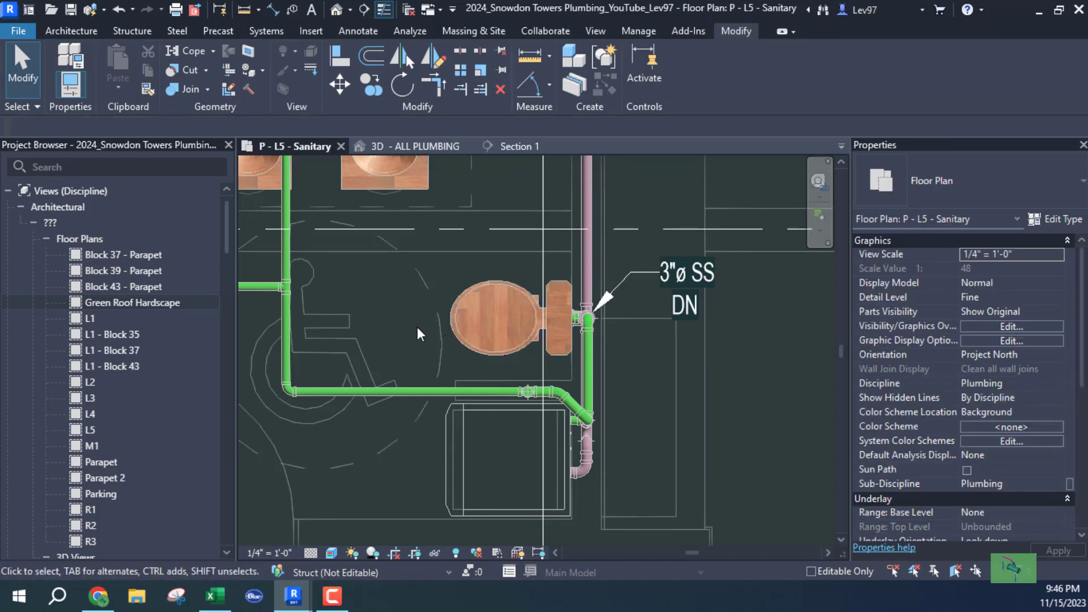
Step: Examine the vent and sanitary pipe layout around the sinks, shower, toilet and washer in the level 5 sanitary plan
middle_click_drag(417, 328, 500, 268)
middle_click_drag(434, 335, 547, 310)
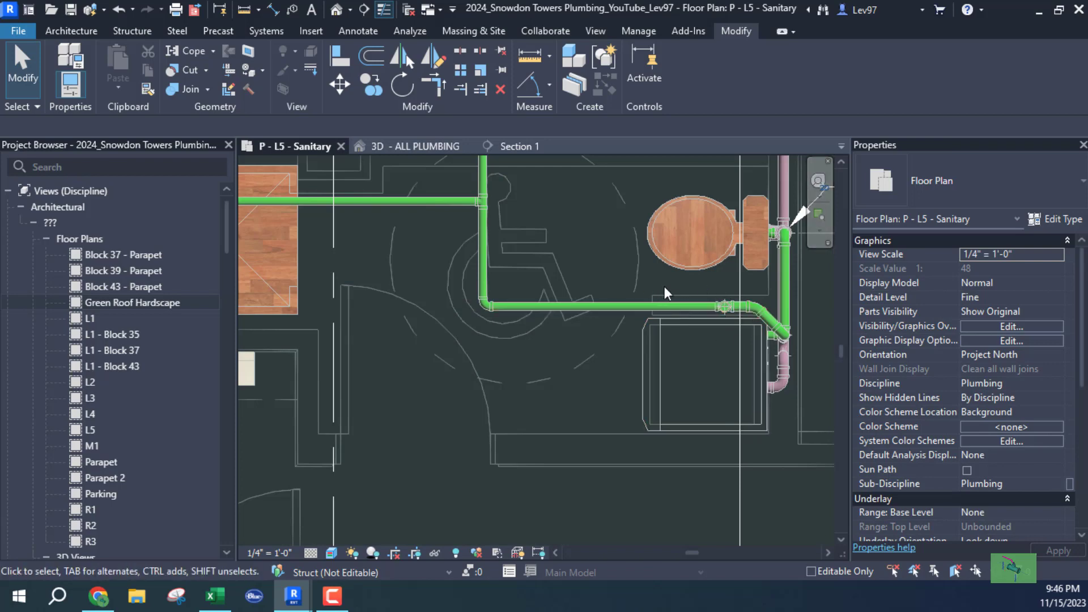
middle_click_drag(795, 265, 592, 318)
scroll(438, 363, "down", 4)
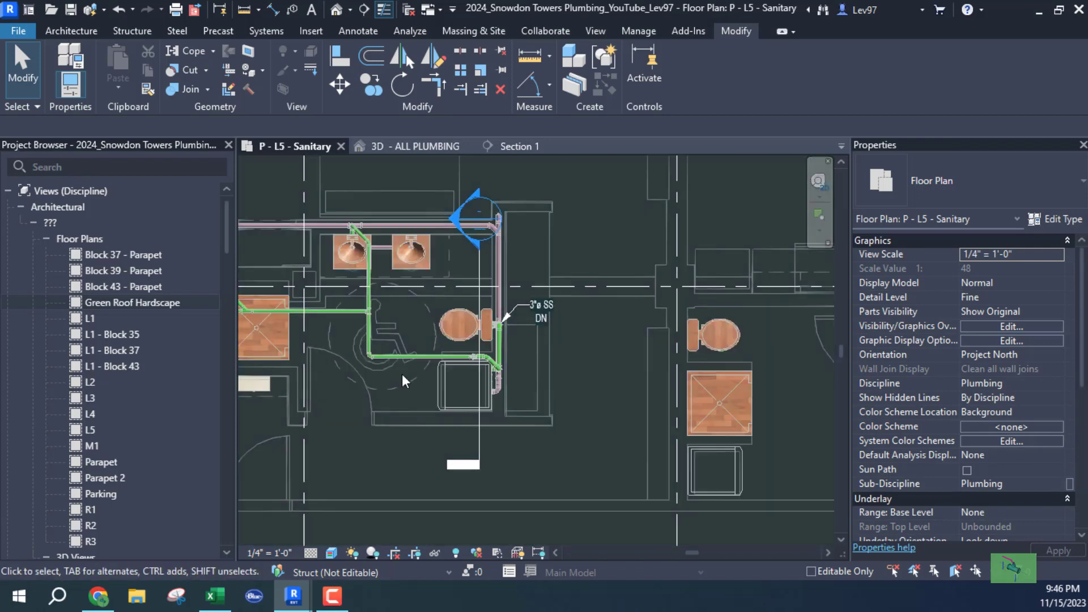
middle_click_drag(443, 391, 360, 371)
scroll(512, 338, "up", 3)
scroll(523, 342, "down", 4)
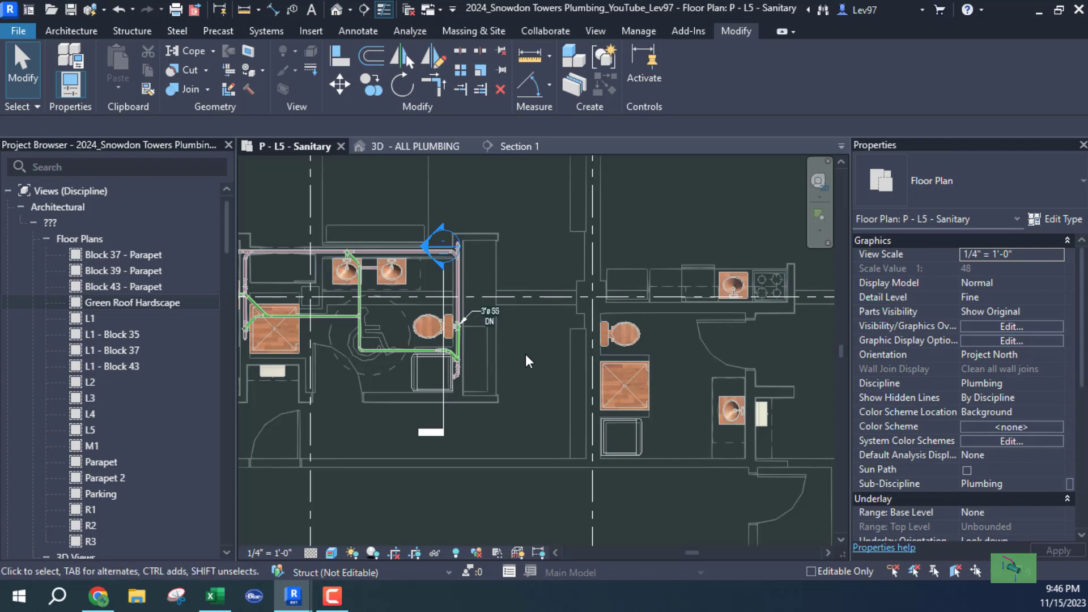
middle_click_drag(533, 364, 646, 349)
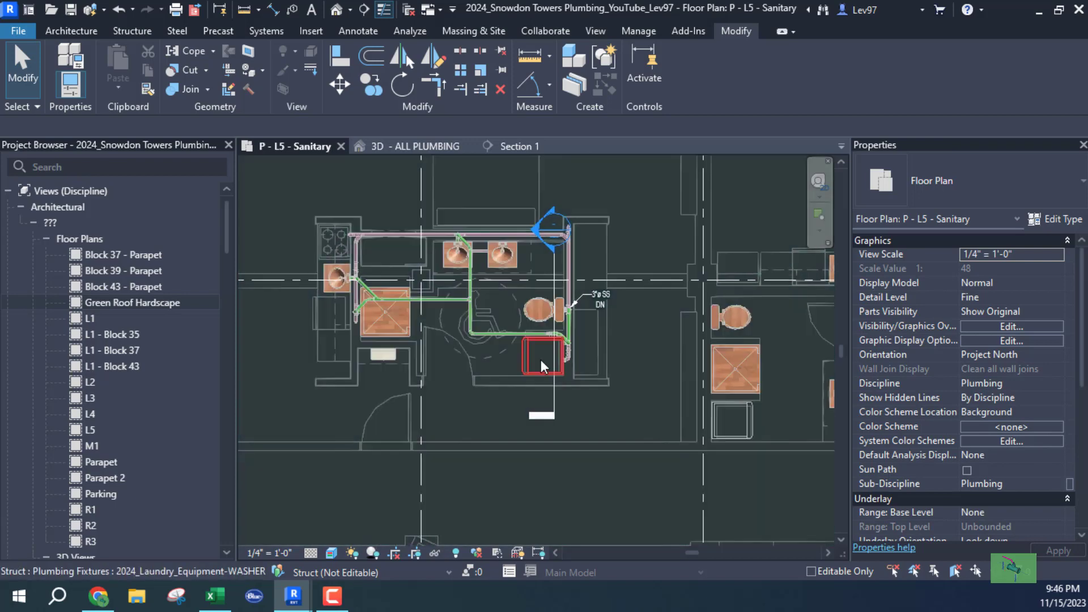
scroll(542, 339, "up", 4)
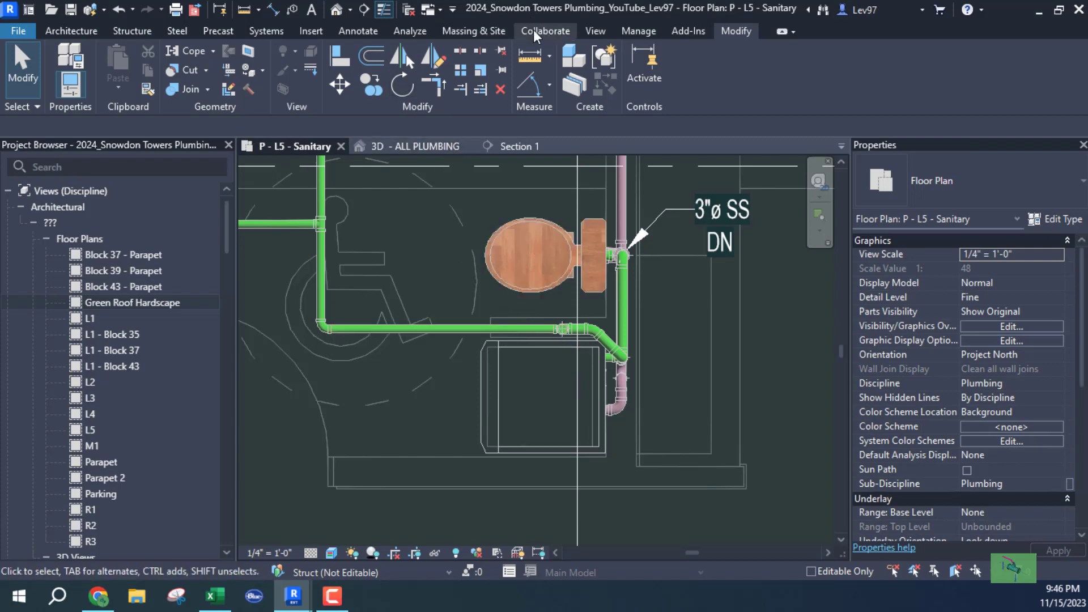
Step: Tag the 2" vertical vent pipe above the washer by category, placing the tag with a leader beside the washer
left_click(356, 30)
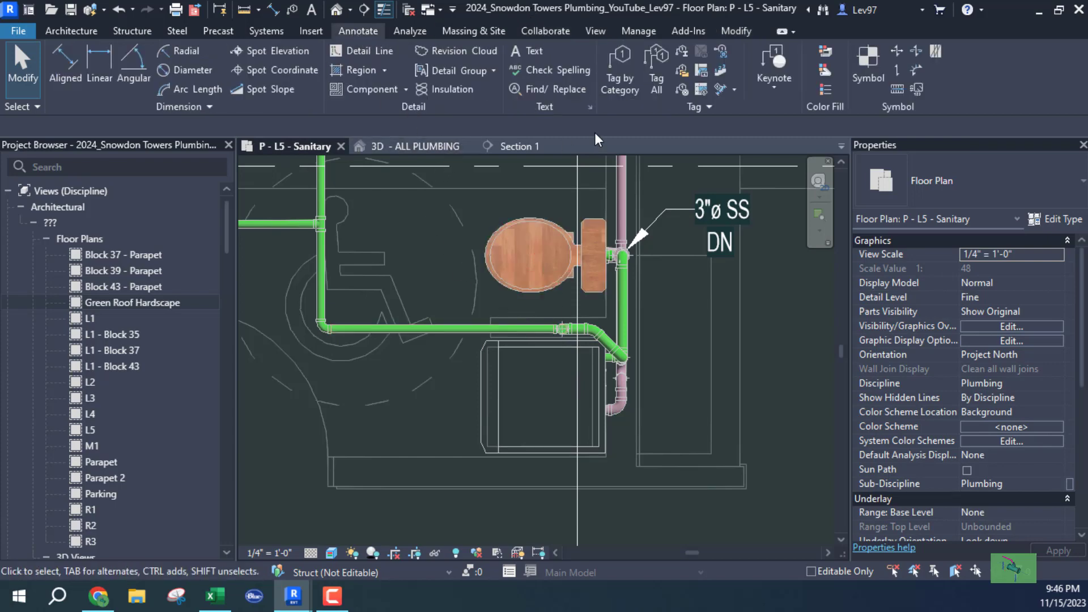
left_click(621, 85)
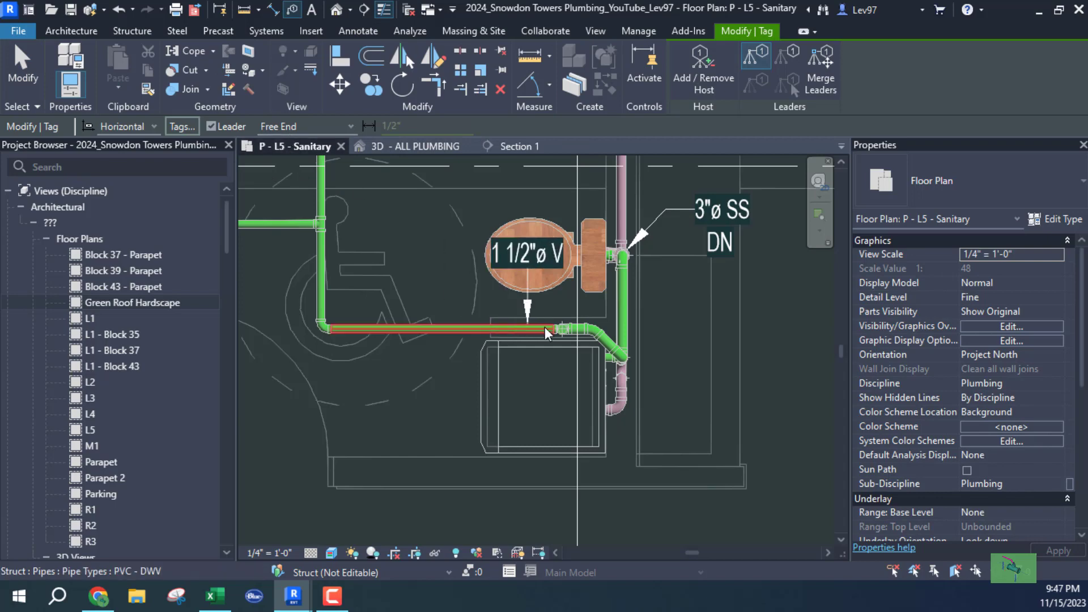
left_click(560, 329)
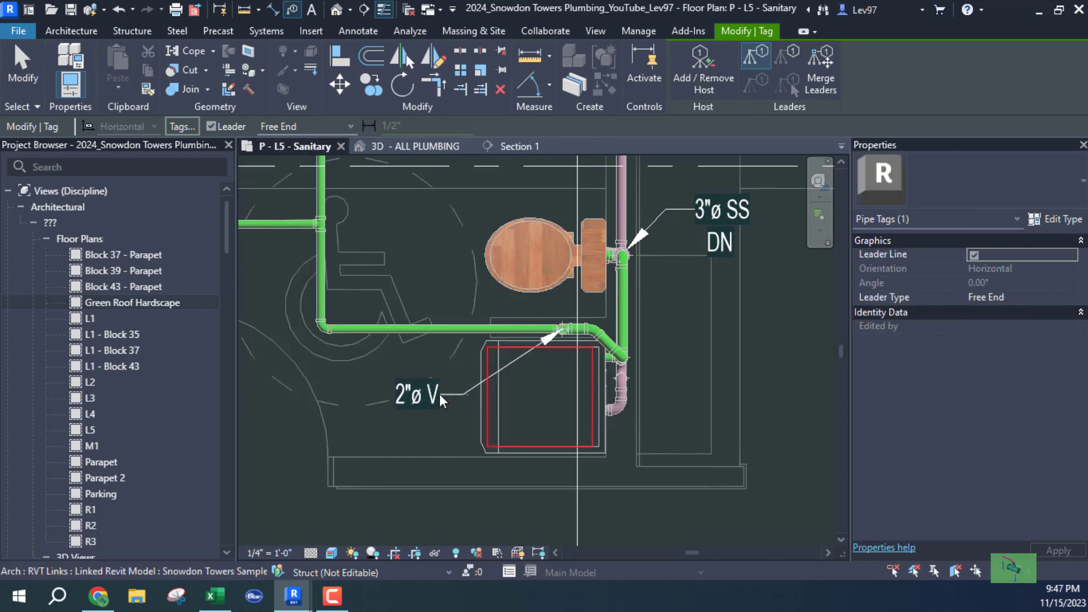
left_click(438, 393)
key("Escape")
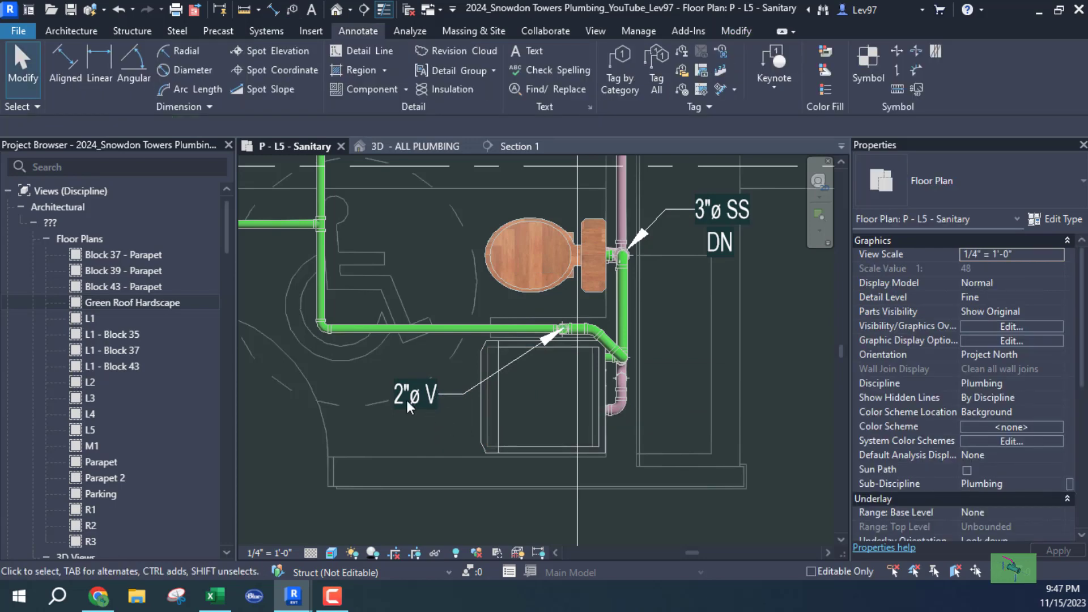
Step: Place a text note reading UP&DN below the 2"ø V tag beside the washer in the level 5 sanitary plan
left_click(535, 51)
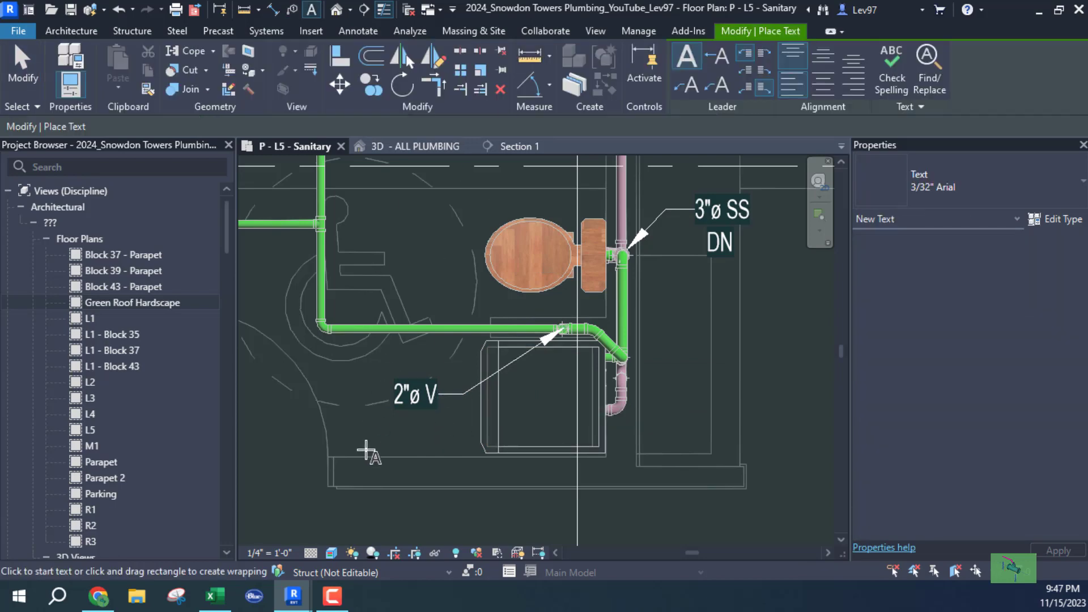
left_click(376, 445)
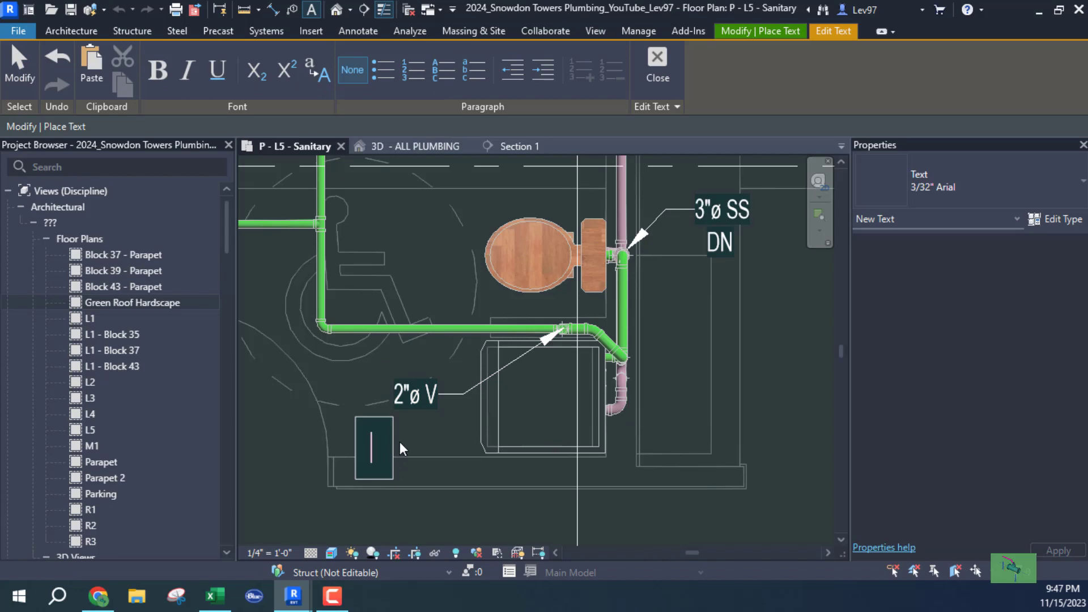
type("UP")
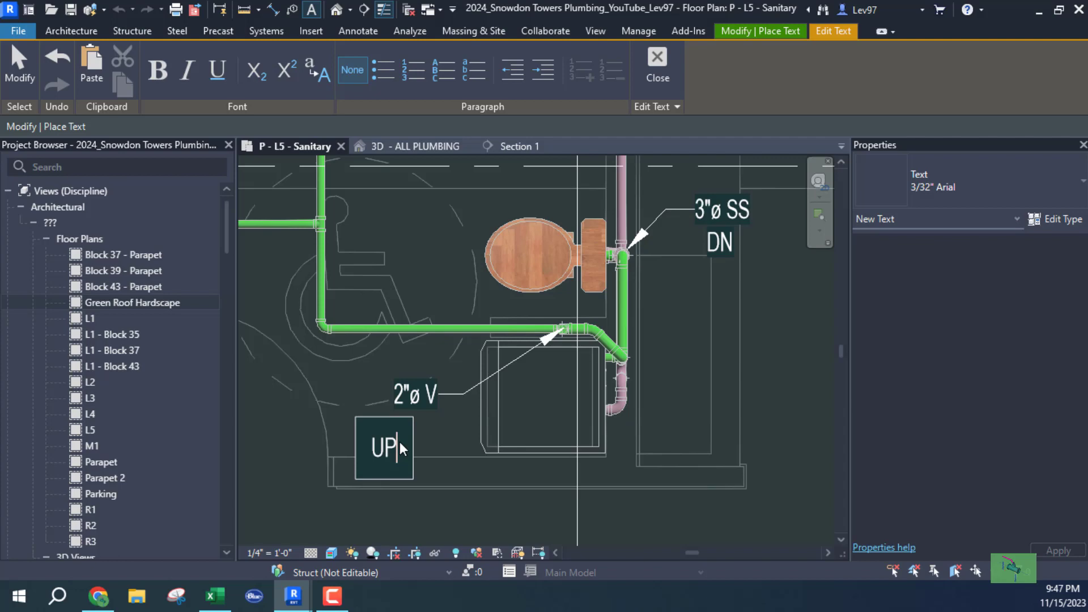
type("&DN")
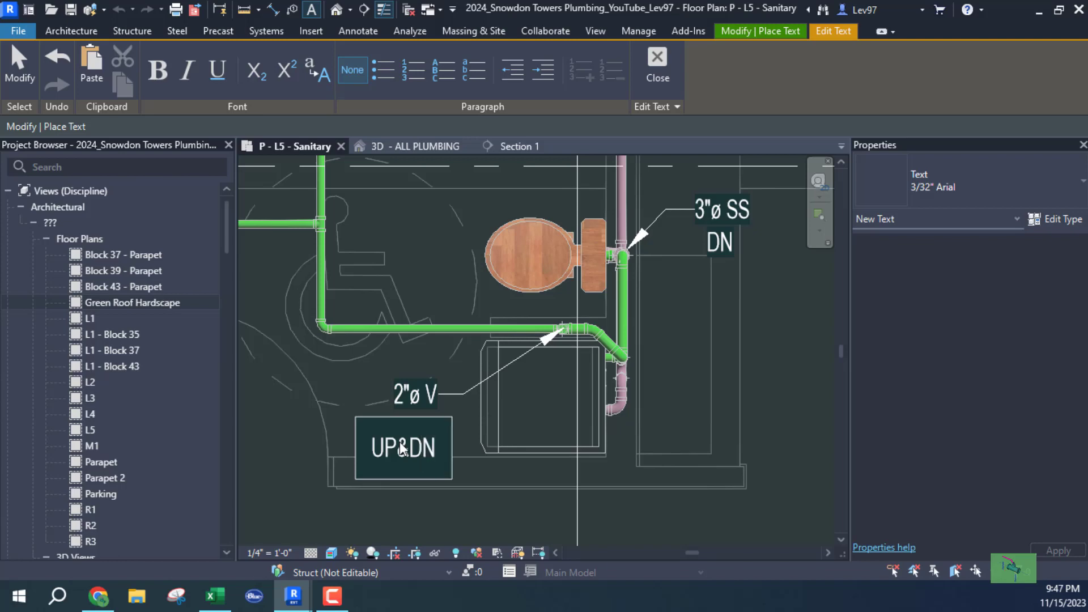
left_click(280, 469)
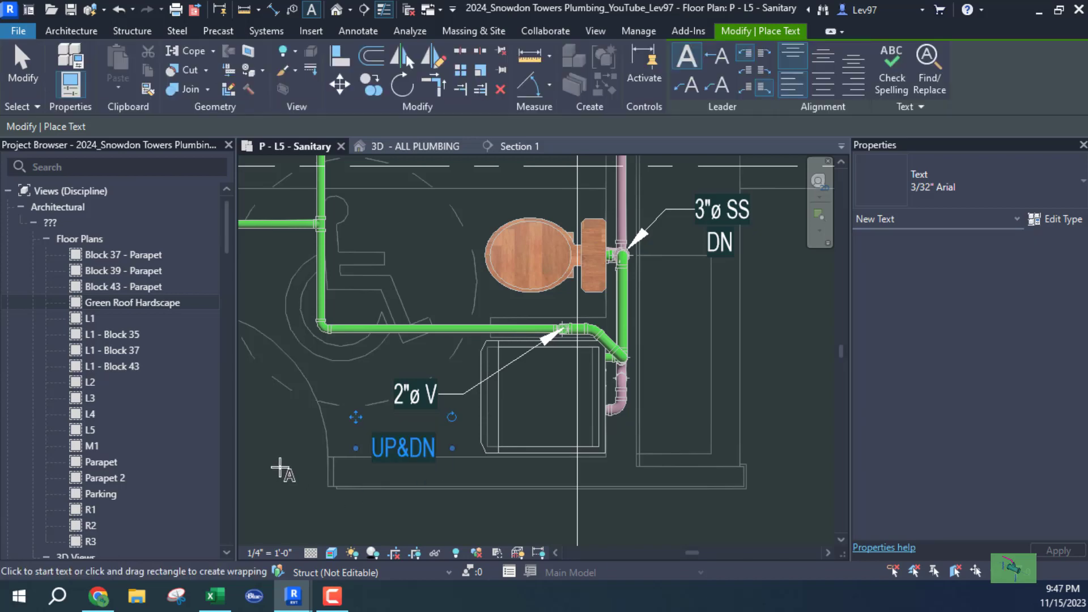
key("Escape")
key("Escape")
Step: Move the UP&DN note up so it sits directly beneath the 2"ø V tag text
left_click(392, 453)
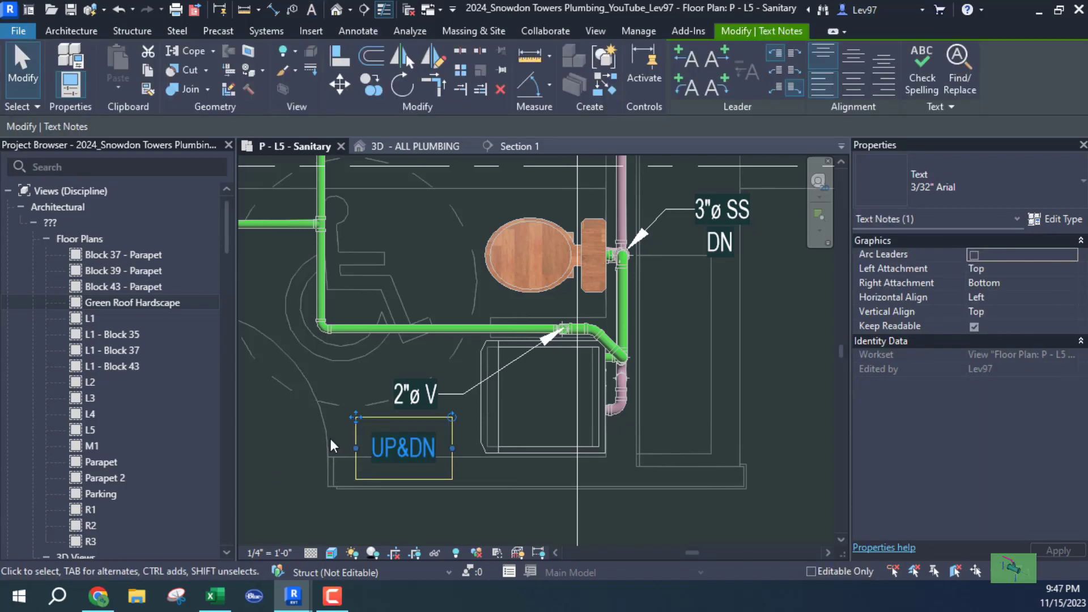
left_click_drag(356, 418, 371, 396)
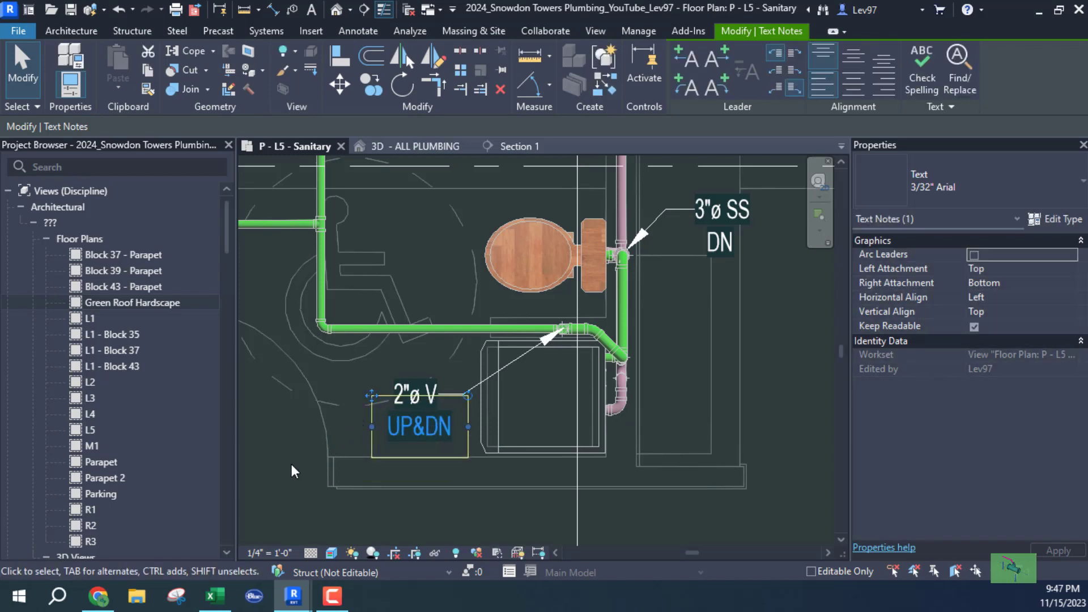
left_click(267, 481)
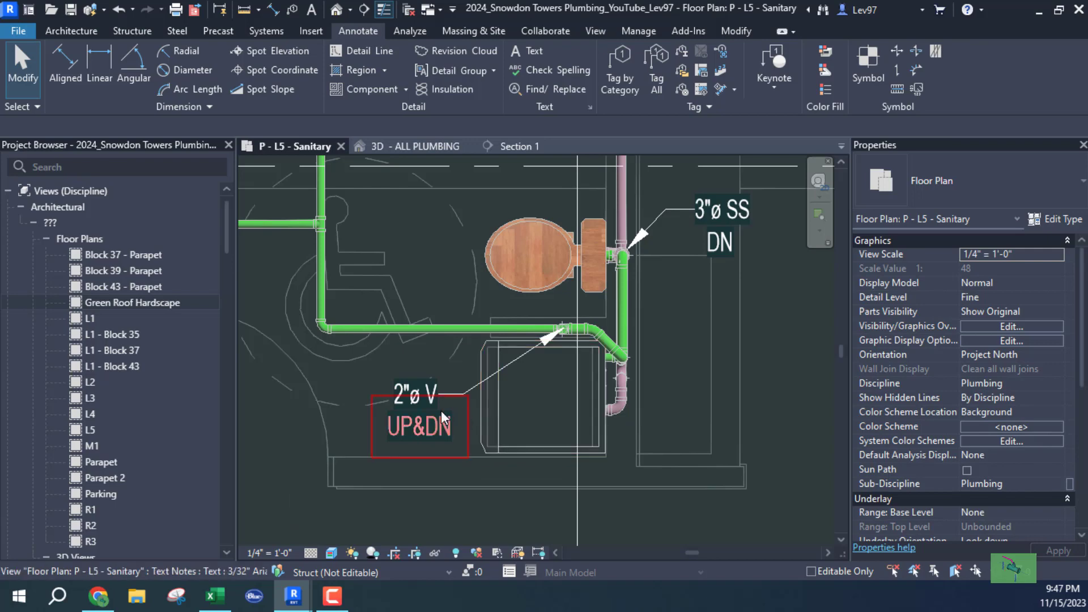
Step: Examine the vertical vent and its branches in the 3D plumbing view, comparing them with the sanitary plan and Section 1
left_click(424, 145)
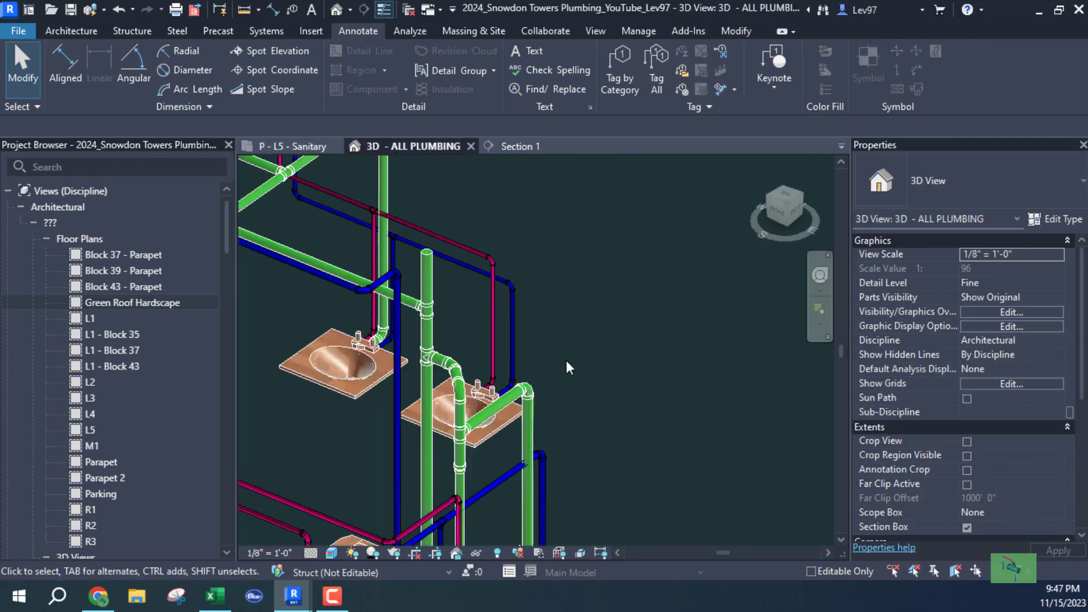
middle_click_drag(578, 365, 539, 363, "shift")
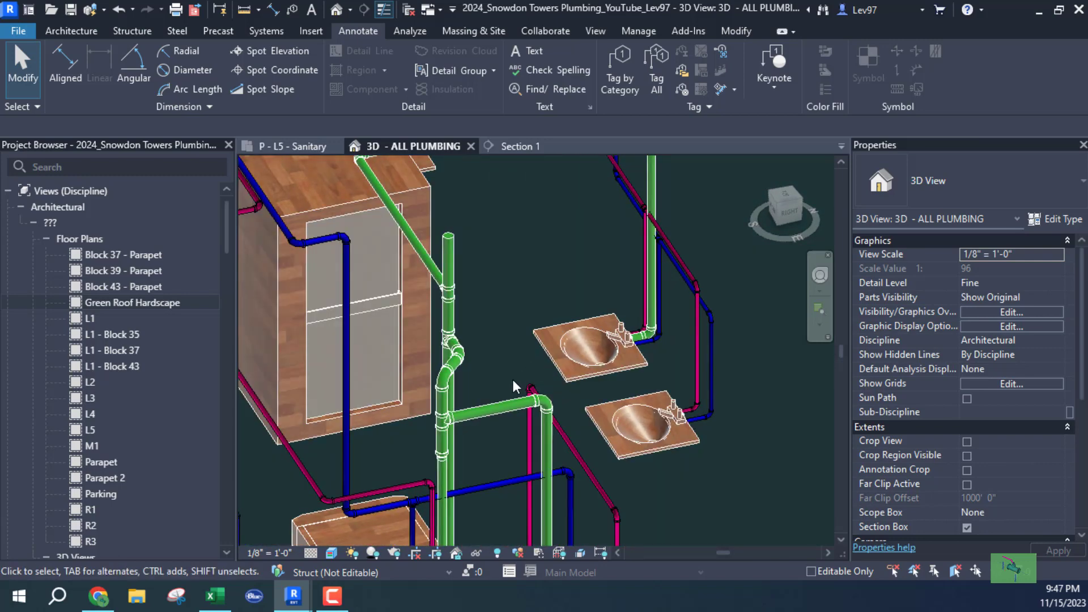
middle_click_drag(512, 379, 590, 322, "shift")
scroll(595, 410, "down", 3)
middle_click_drag(494, 361, 338, 205, "shift")
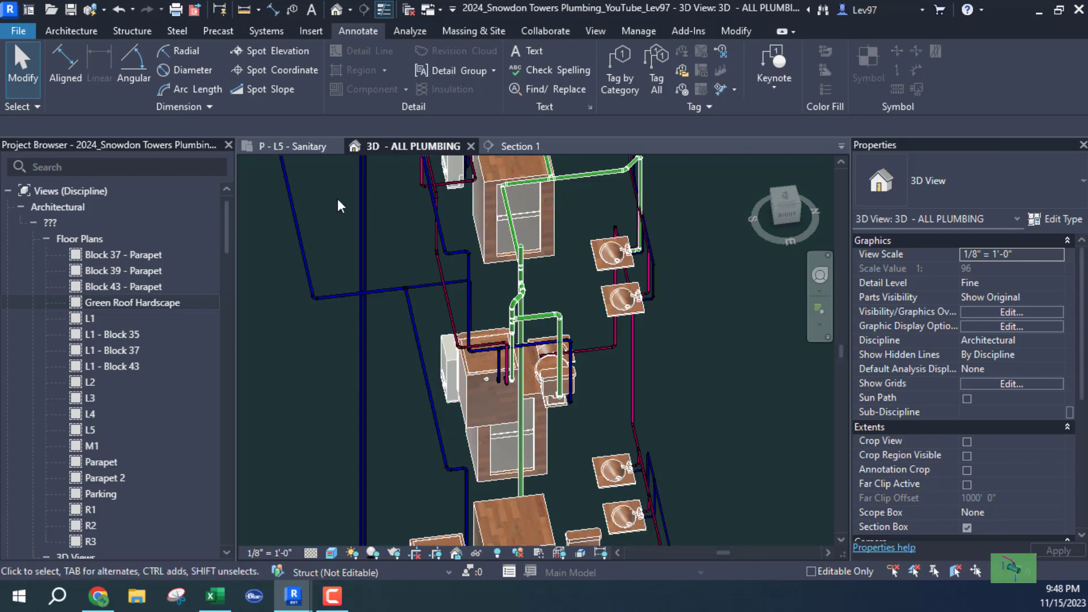
left_click(290, 148)
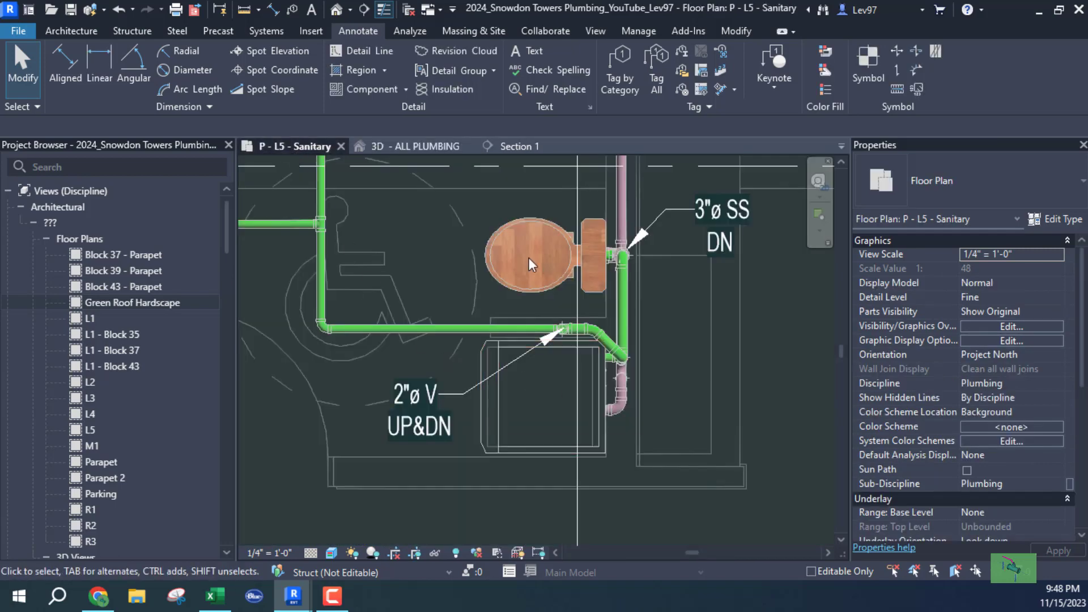
left_click(511, 146)
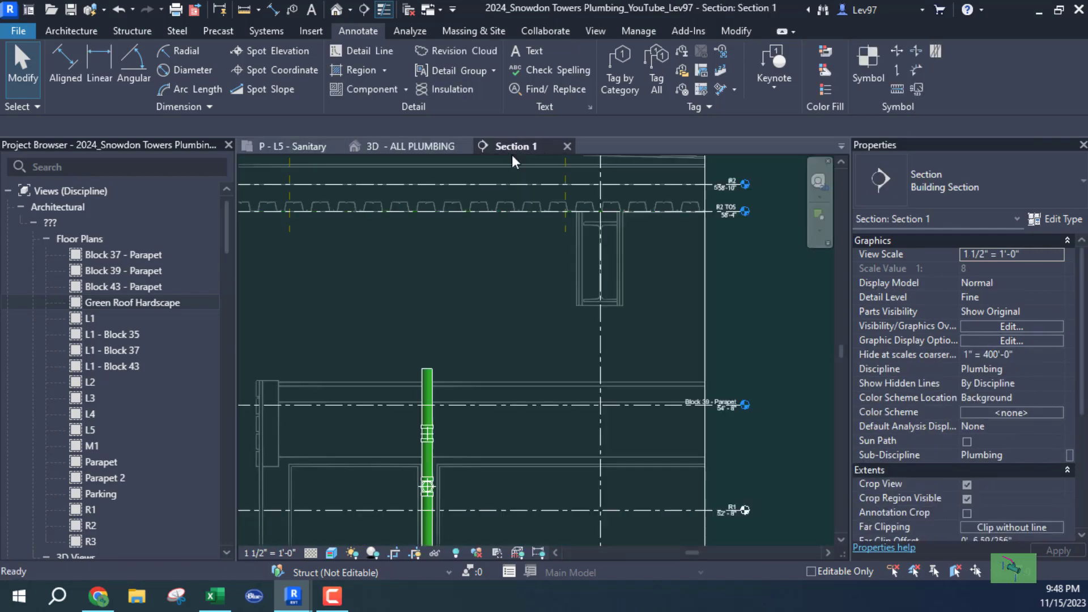
Step: Delete the elbow joining the branch vent to the top of the toilet's vertical vent pipe in the 3D plumbing view
left_click(410, 145)
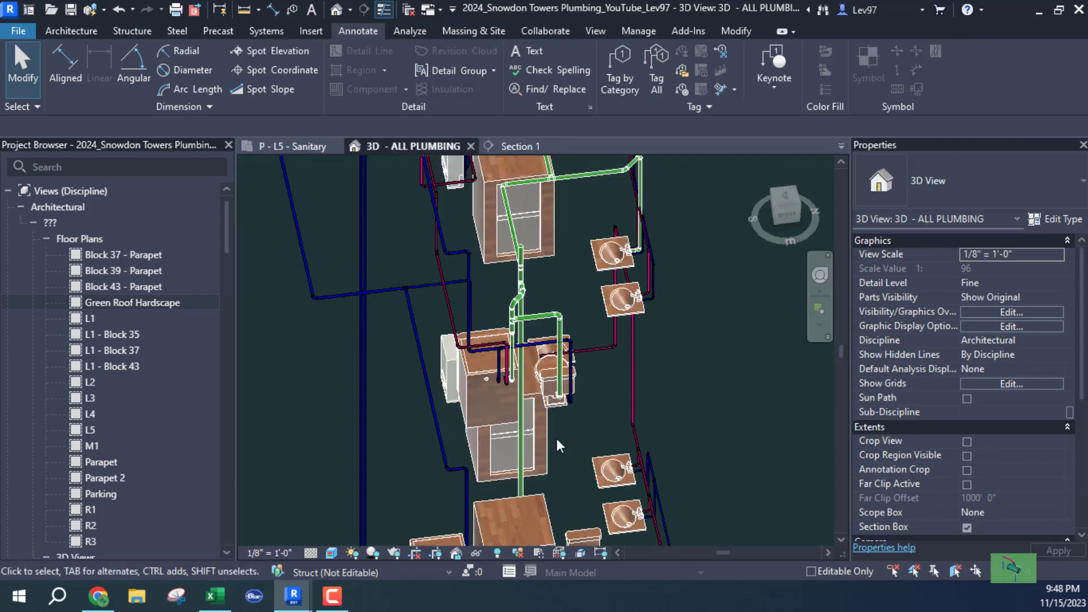
mouse_move(557, 440)
middle_mouse_down("shift")
mouse_move(608, 462)
mouse_move(562, 455)
middle_mouse_up("shift")
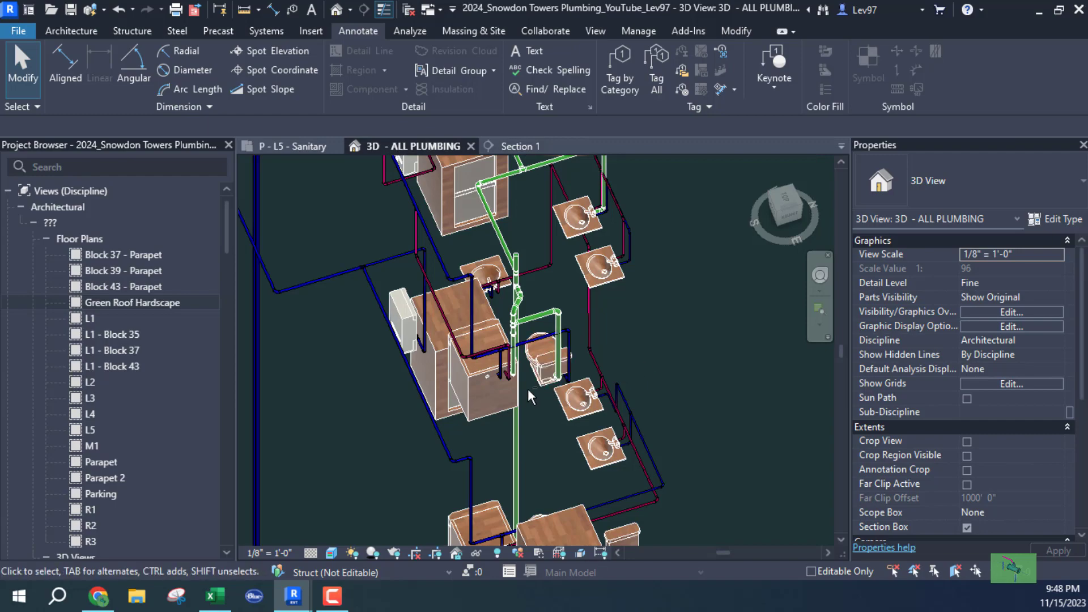
middle_click_drag(528, 389, 524, 428, "shift")
scroll(540, 413, "up", 2)
scroll(539, 413, "up", 4)
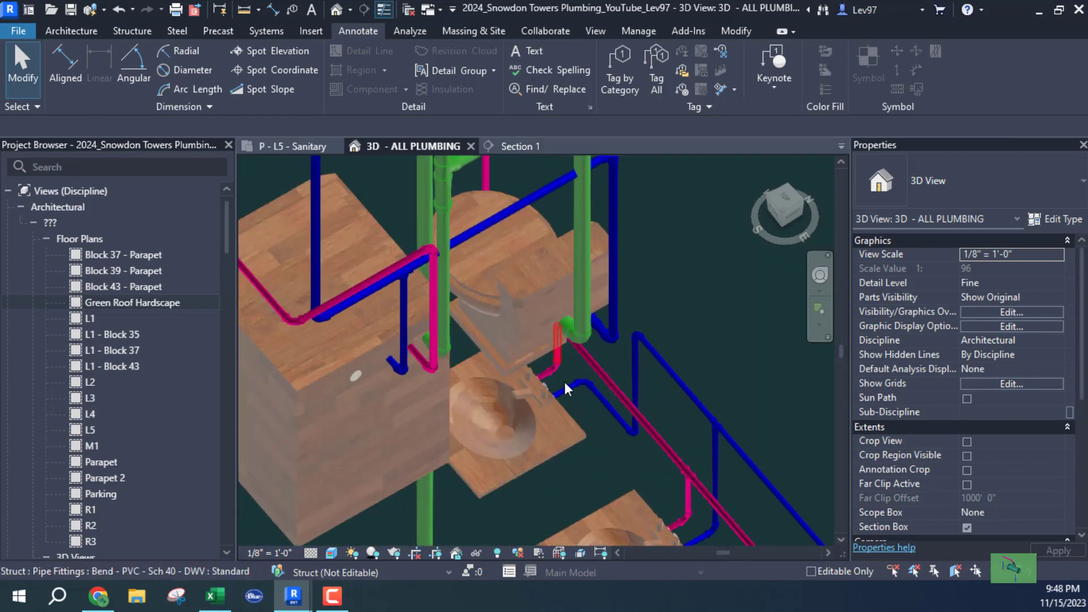
middle_click_drag(683, 269, 664, 516)
left_click_drag(525, 256, 646, 375)
left_click(604, 335)
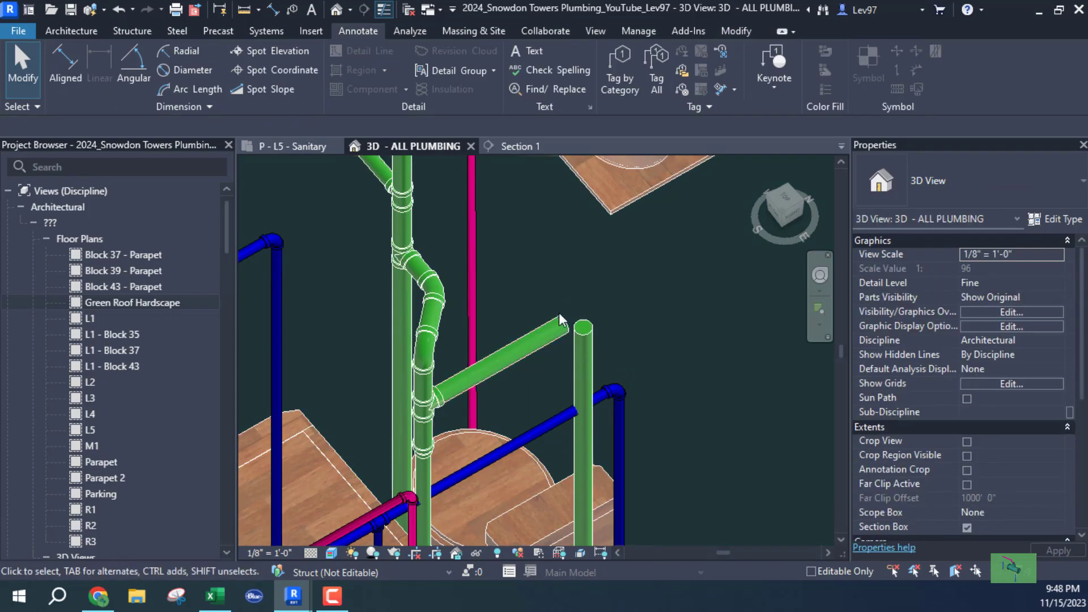
Step: Reconnect the branch vent and the toilet's vertical vent pipe with an elbow using Trim/Extend to Corner
left_click(732, 31)
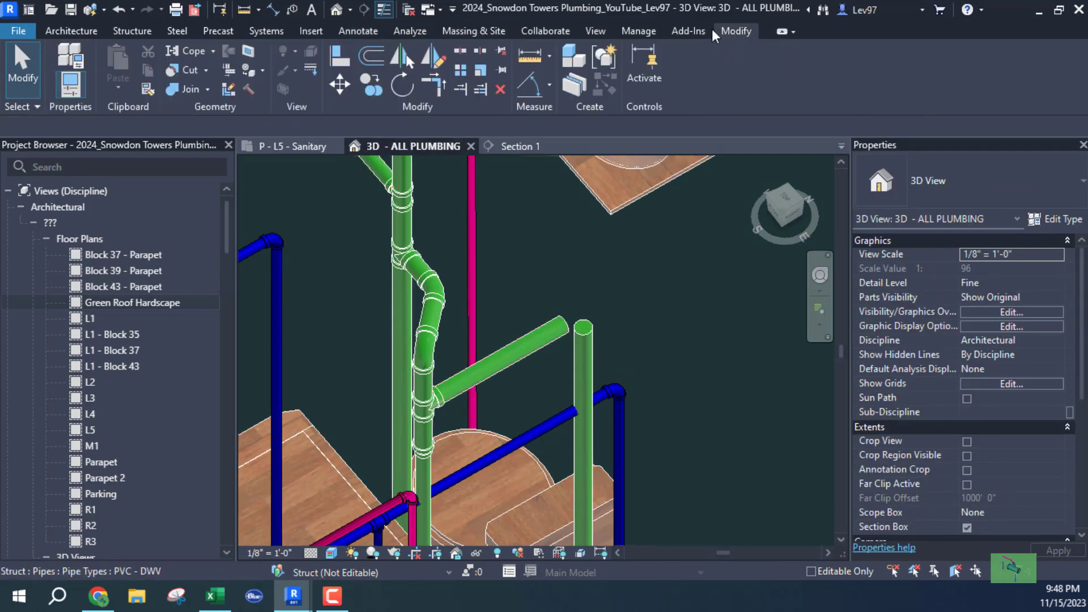
left_click(433, 87)
left_click(536, 344)
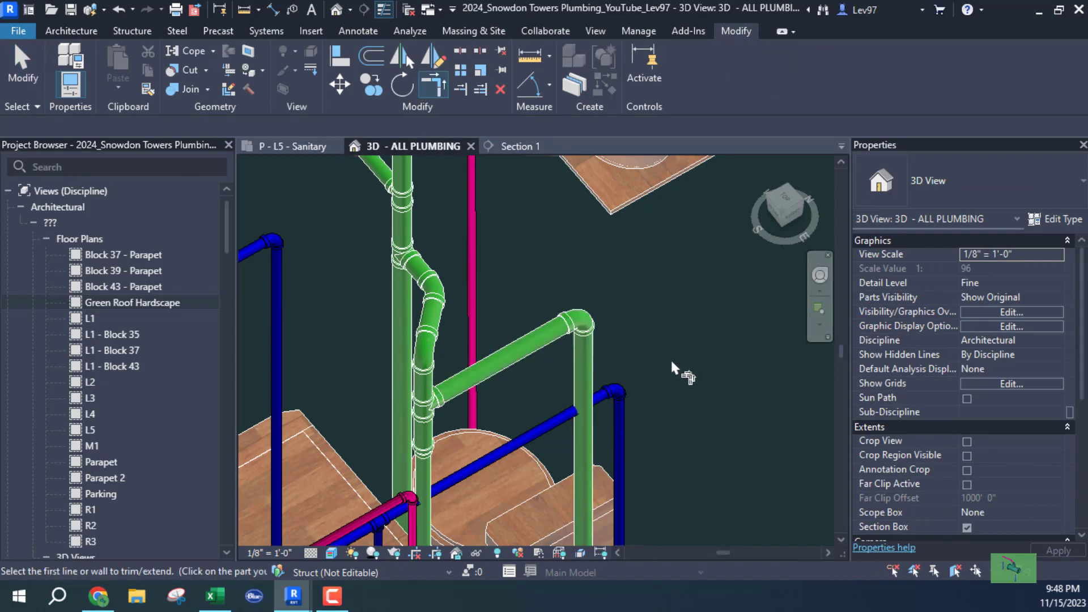
key("Escape")
middle_click_drag(594, 377, 549, 355, "shift")
middle_click_drag(488, 444, 451, 476)
scroll(525, 376, "down", 1)
middle_click_drag(522, 476, 627, 461)
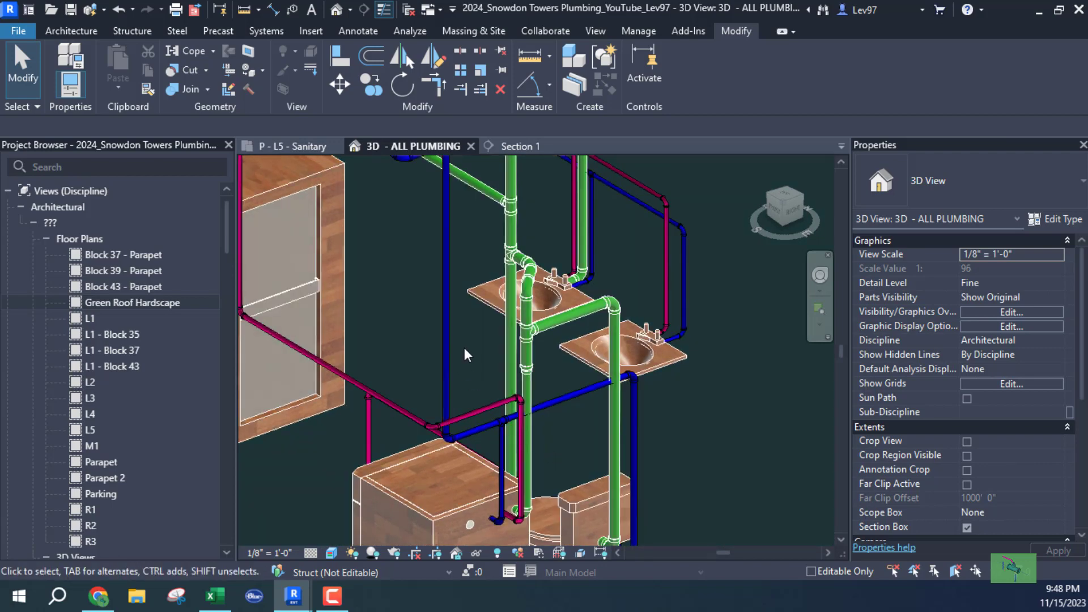